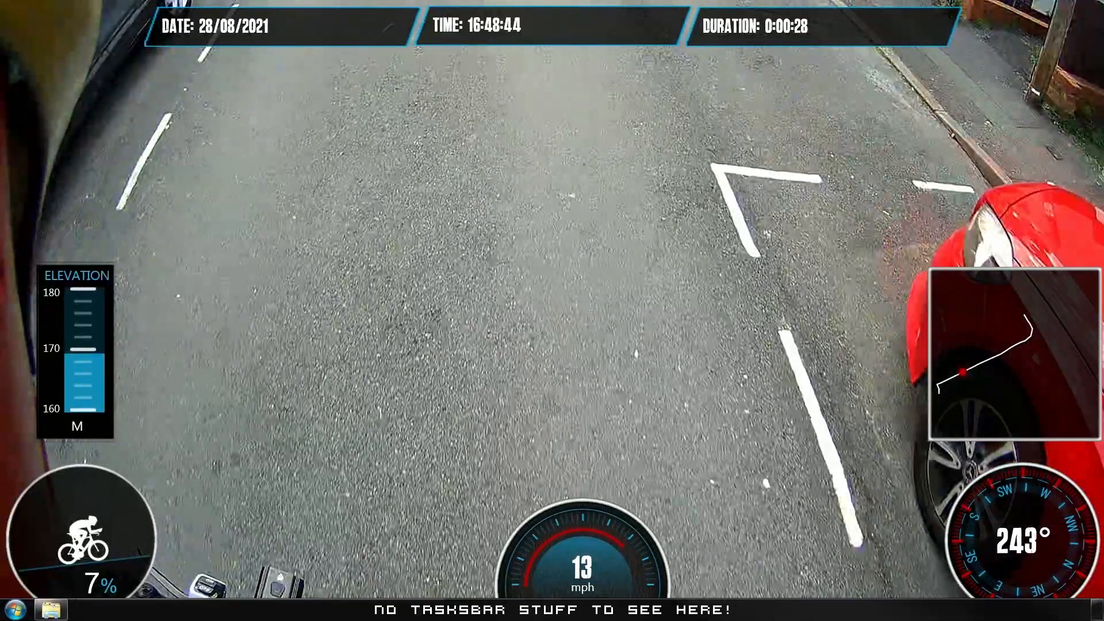
Minimize the Coppaz.mp4 video and look through the Google Play collection of sports tracking apps.
key("Escape")
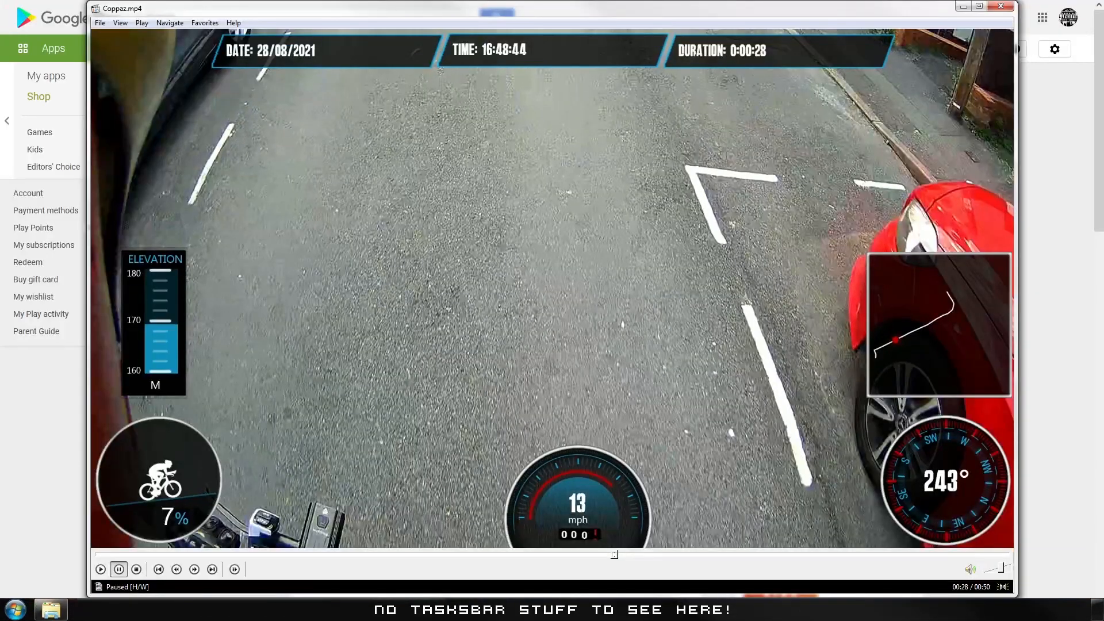
left_click(963, 6)
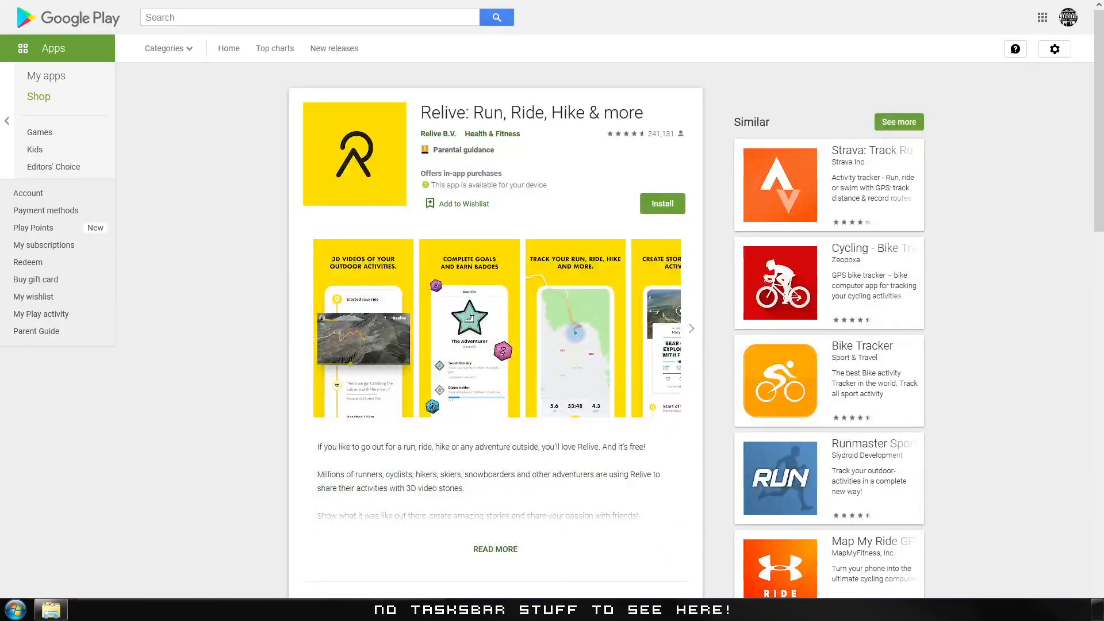
mouse_move(323, 8)
left_click(707, 13)
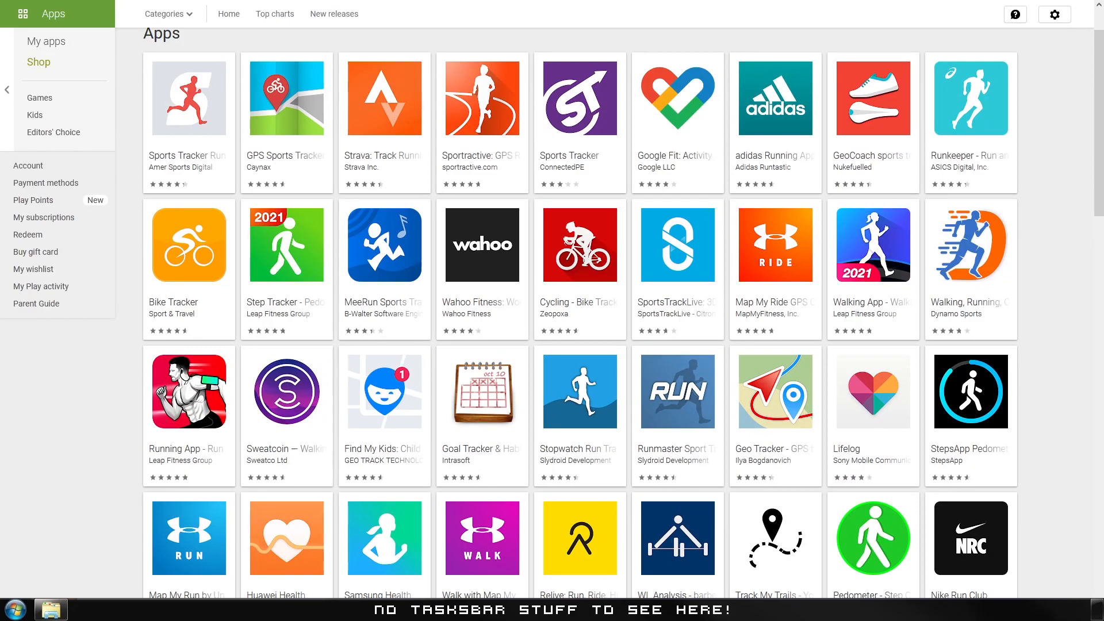
scroll(552, 310, "up", 2)
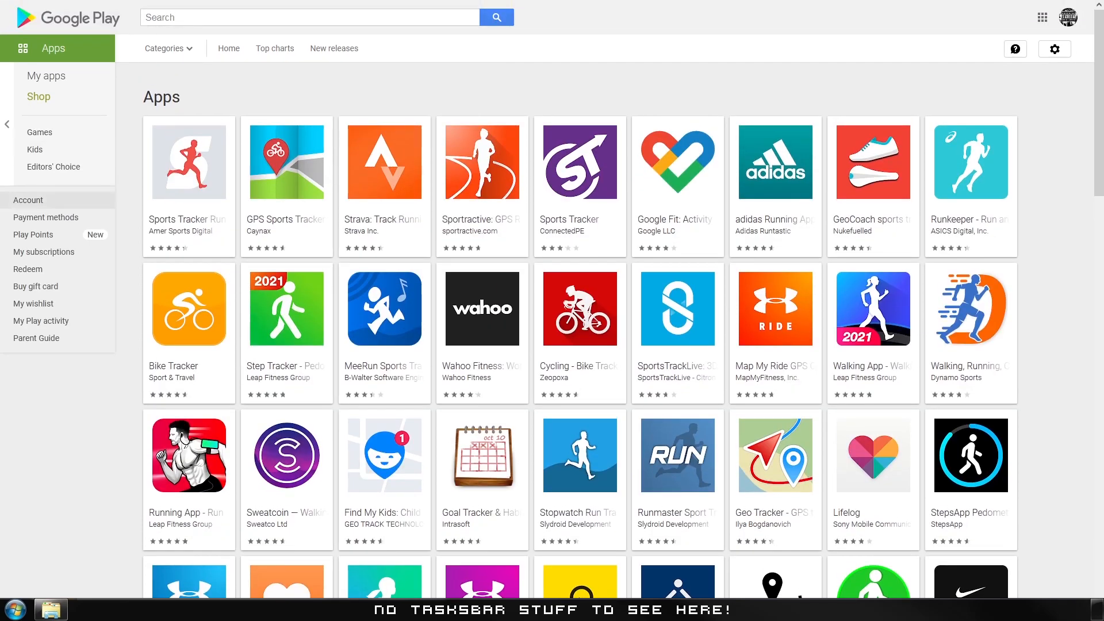
scroll(552, 310, "down", 1)
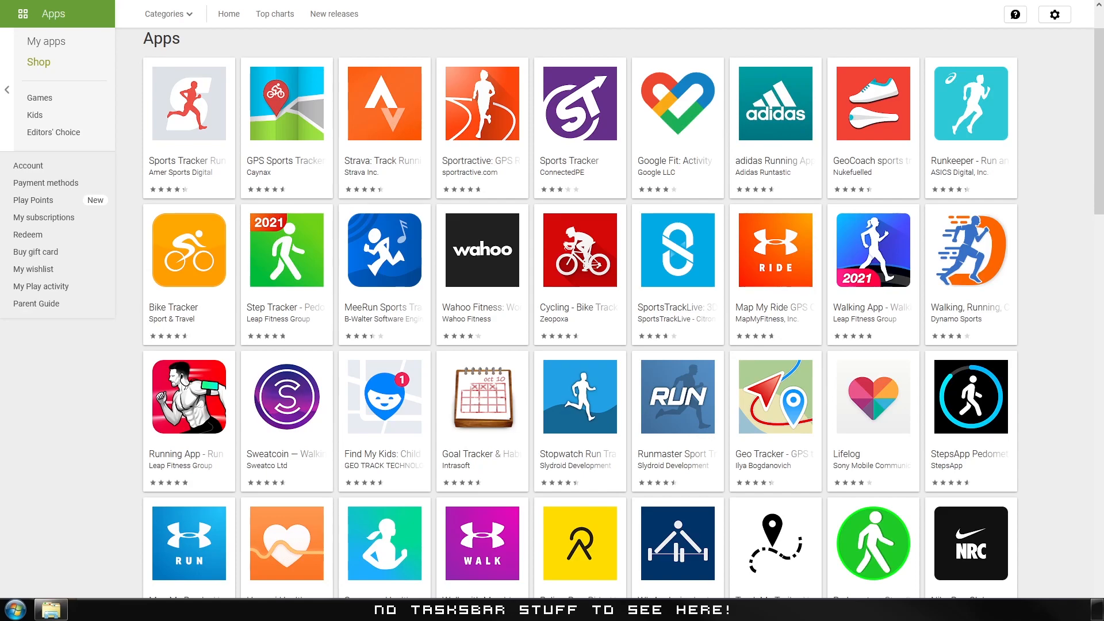
Open the GPS Sports Tracker App page by Caynax and read its full description, including the GPX and TCX export features.
key("F11")
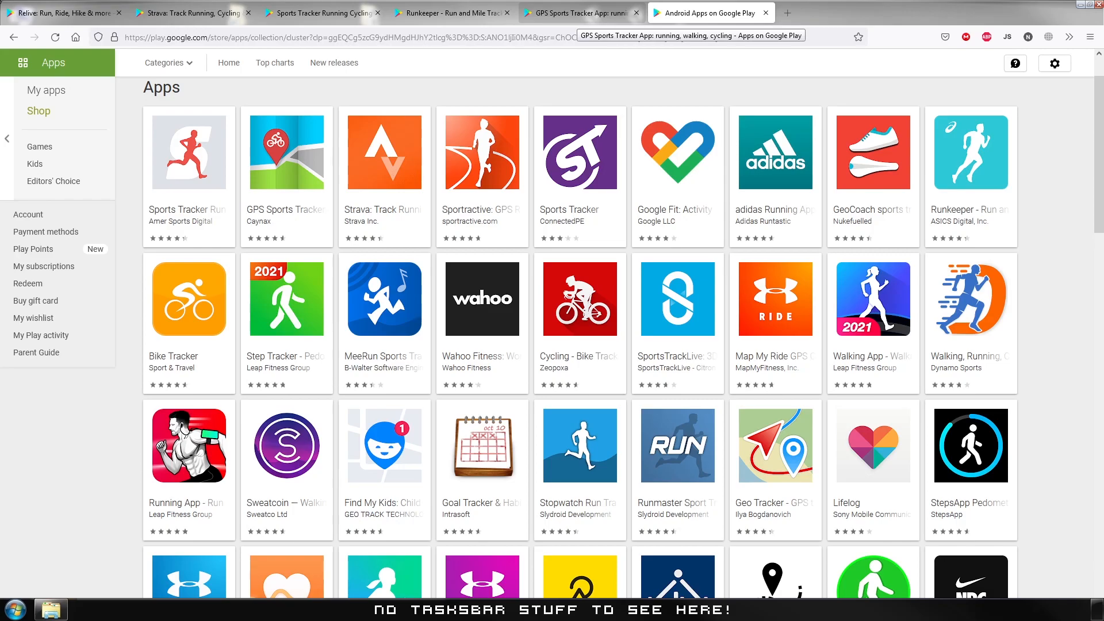
left_click(581, 13)
key("F11")
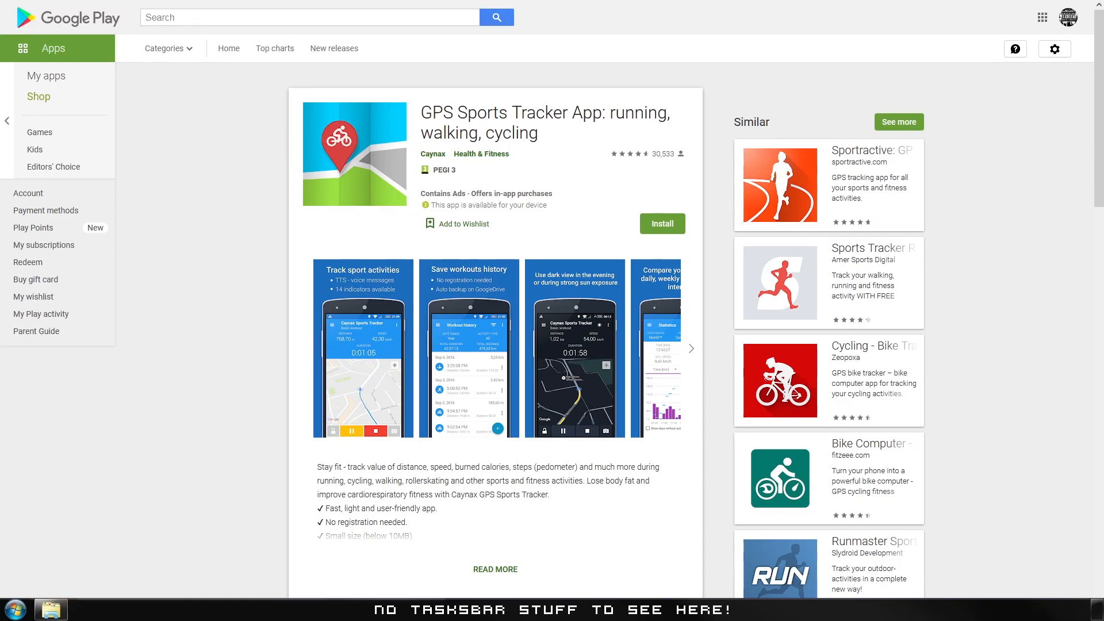
left_click(496, 570)
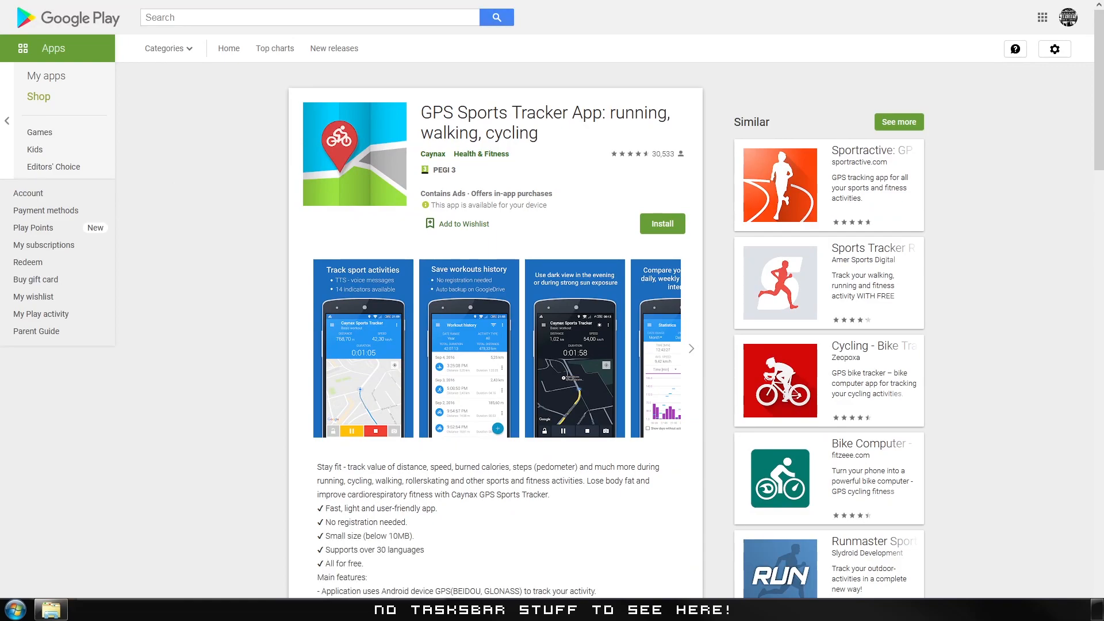
scroll(552, 310, "down", 4)
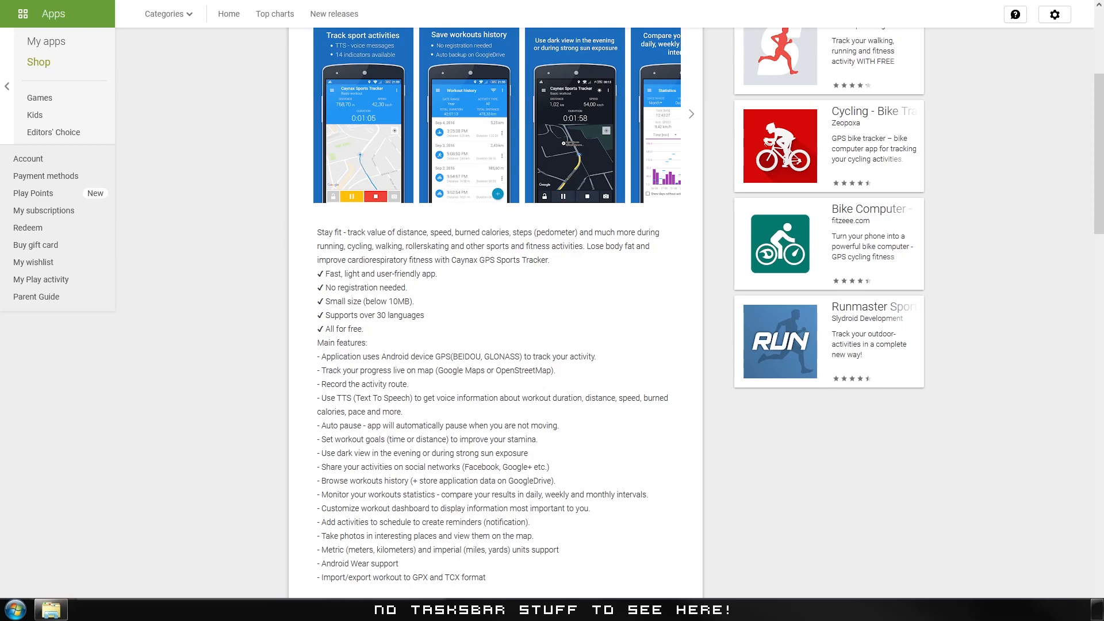
scroll(494, 310, "up", 5)
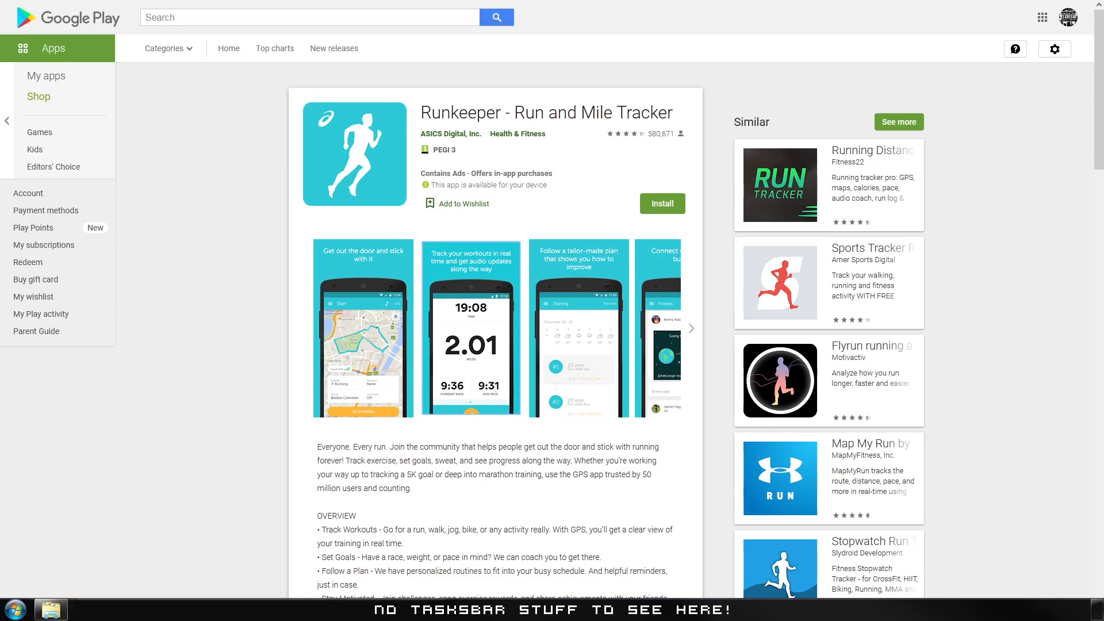
Switch to the Sports Tracker Running Cycling page and look over its description and reviews.
key("F11")
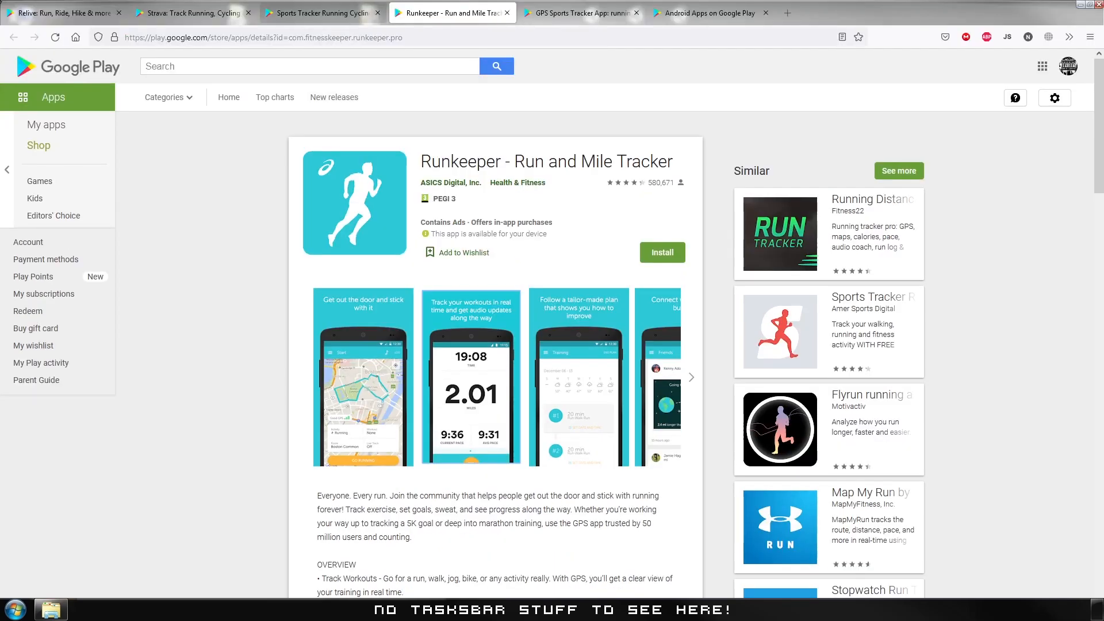
key("ctrl+shift+Tab")
key("F11")
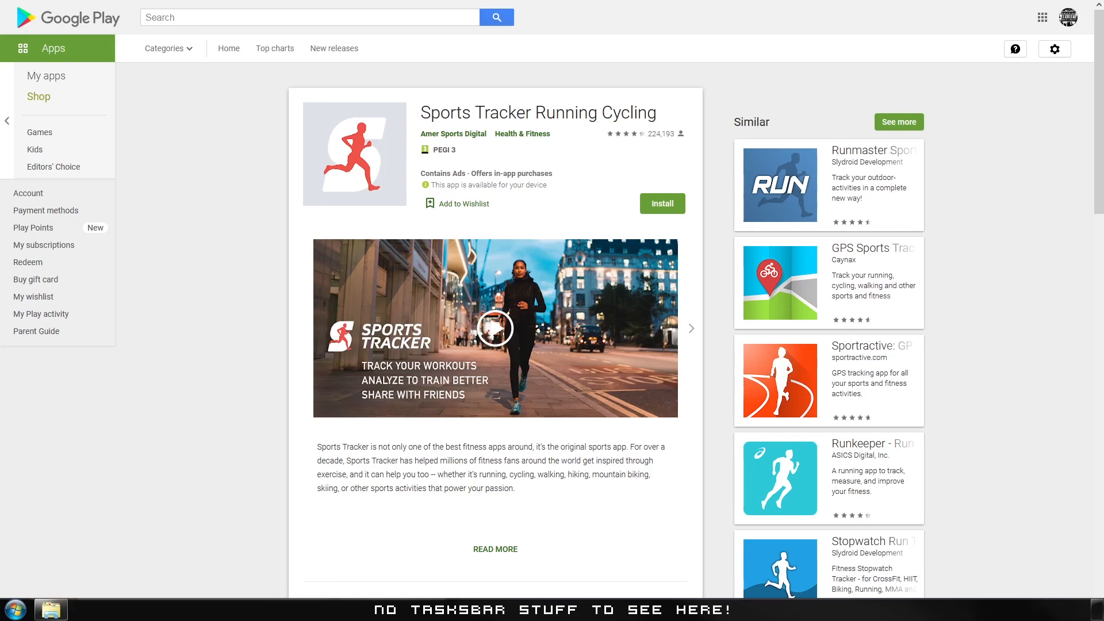
scroll(552, 311, "down", 3)
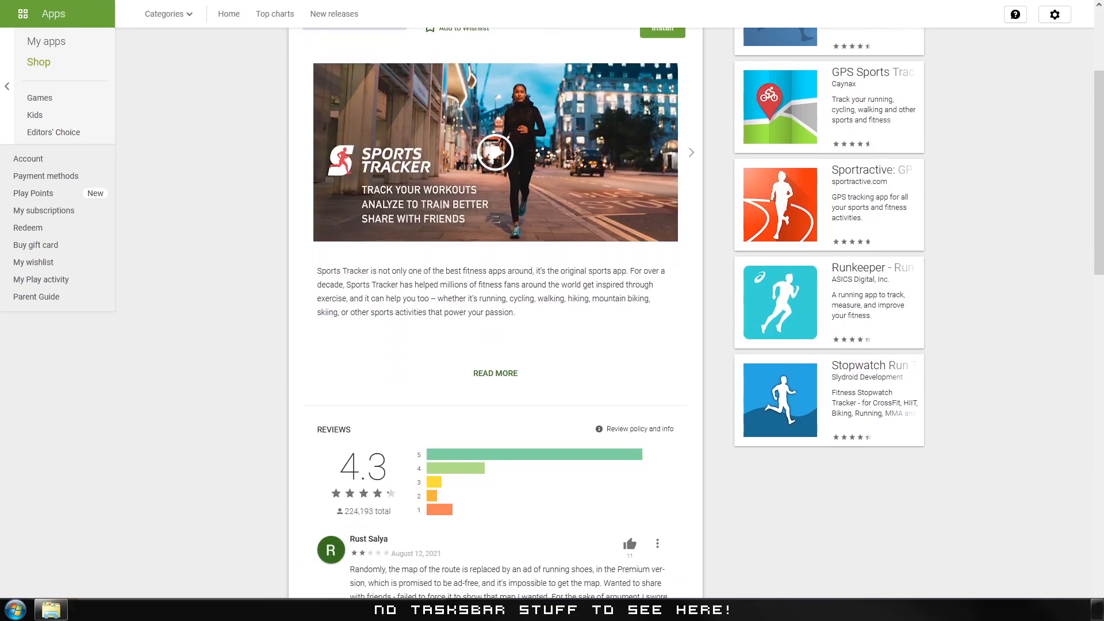
scroll(552, 310, "up", 2)
scroll(552, 310, "up", 1)
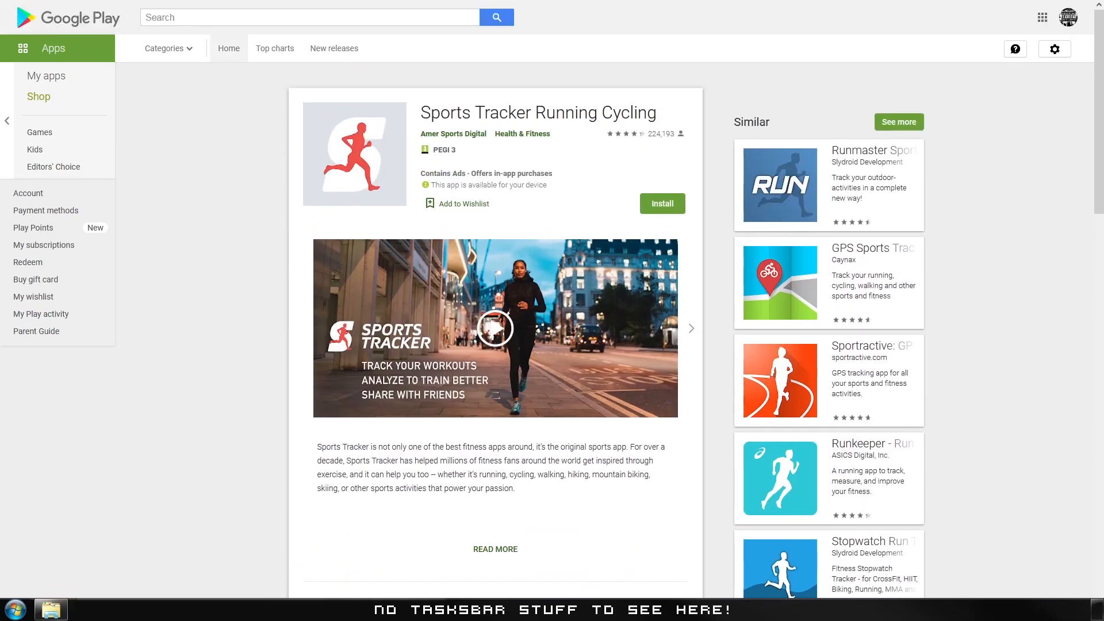
Switch to the Strava: Track Running, Cycling & Swimming page and read its full description.
key("F11")
key("ctrl+shift+Tab")
key("F11")
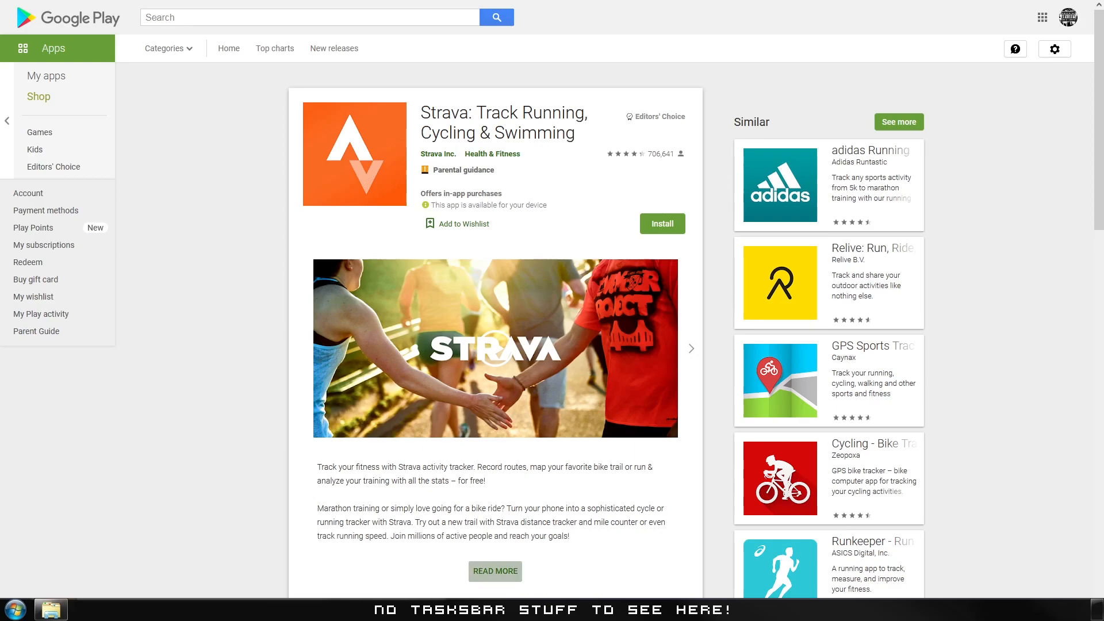
left_click(495, 570)
scroll(495, 403, "down", 1)
scroll(495, 345, "down", 7)
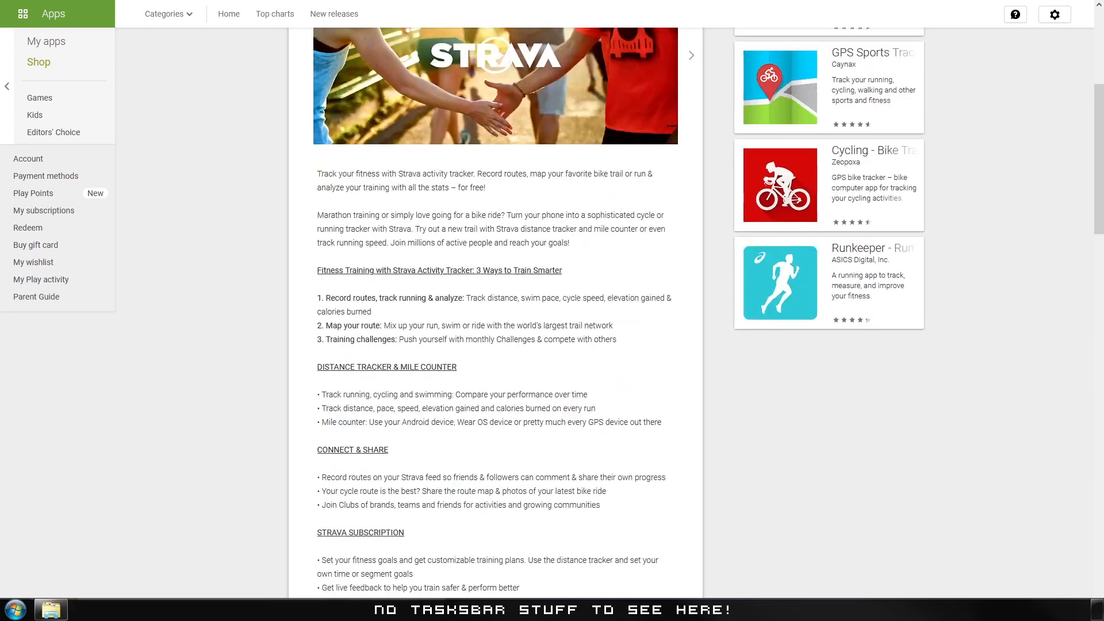
scroll(495, 311, "up", 4)
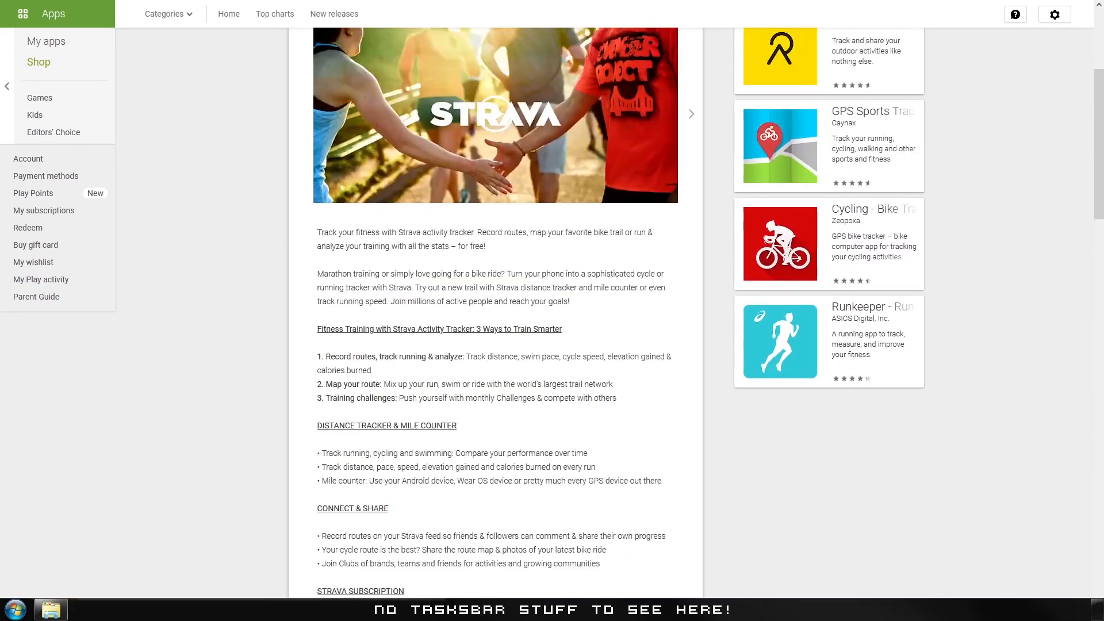
scroll(495, 311, "up", 2)
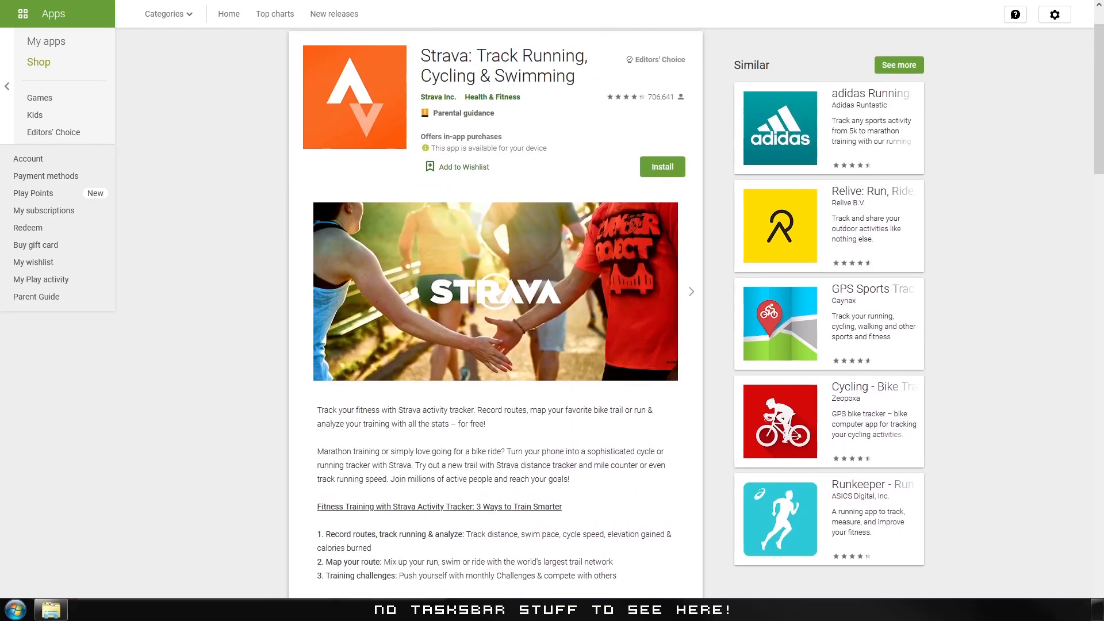
scroll(495, 311, "up", 1)
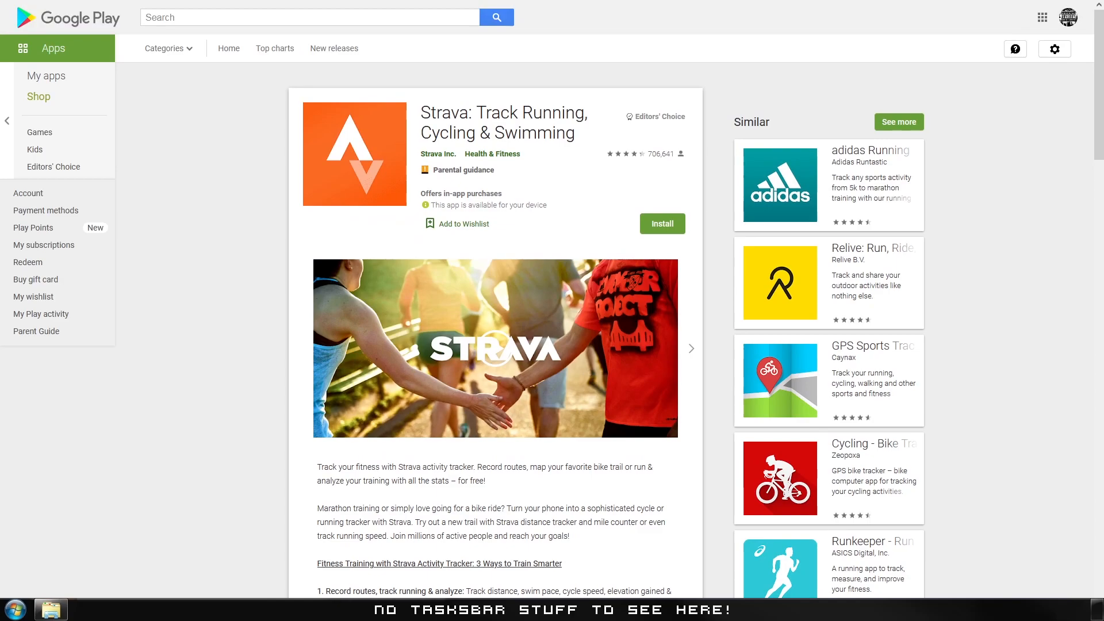
Switch to the Relive: Run, Ride, Hike & more page and expand its full description.
key("F11")
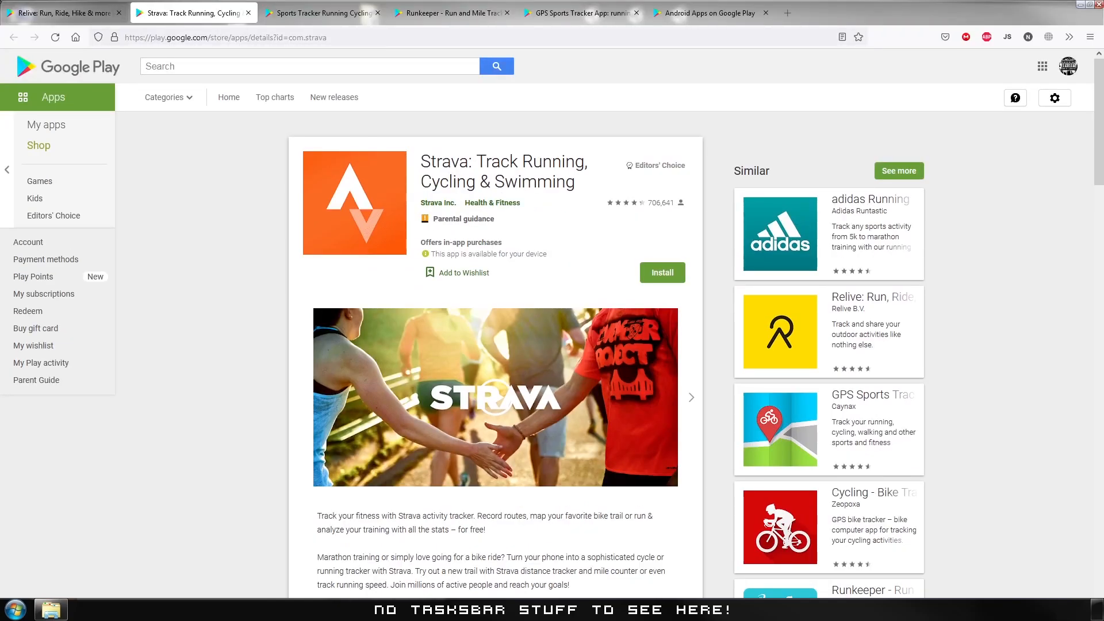
left_click(66, 13)
key("F11")
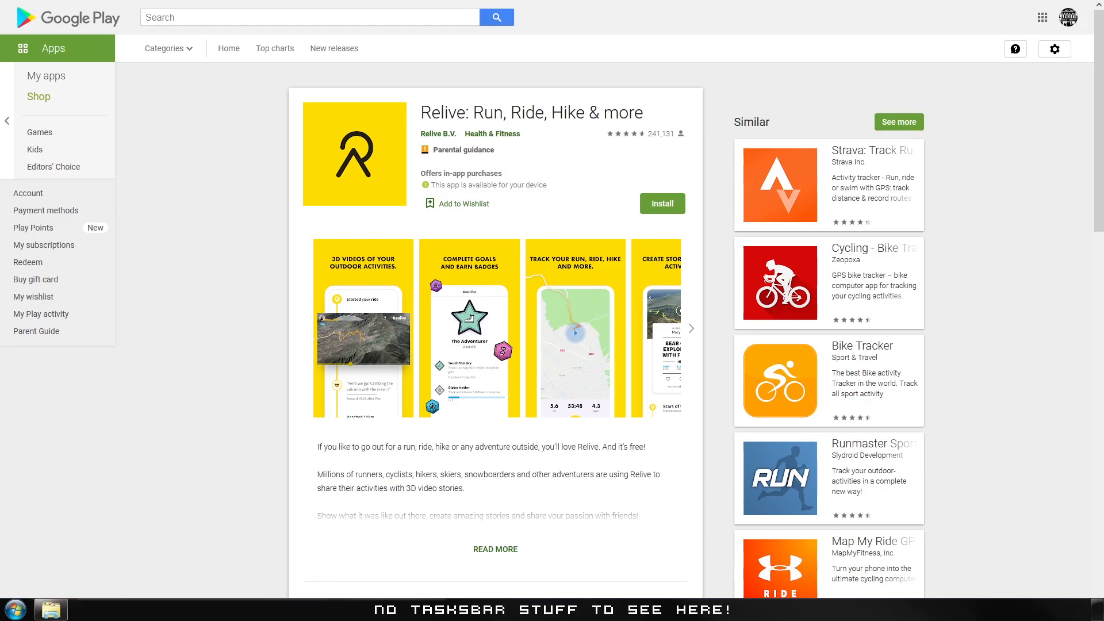
left_click(495, 549)
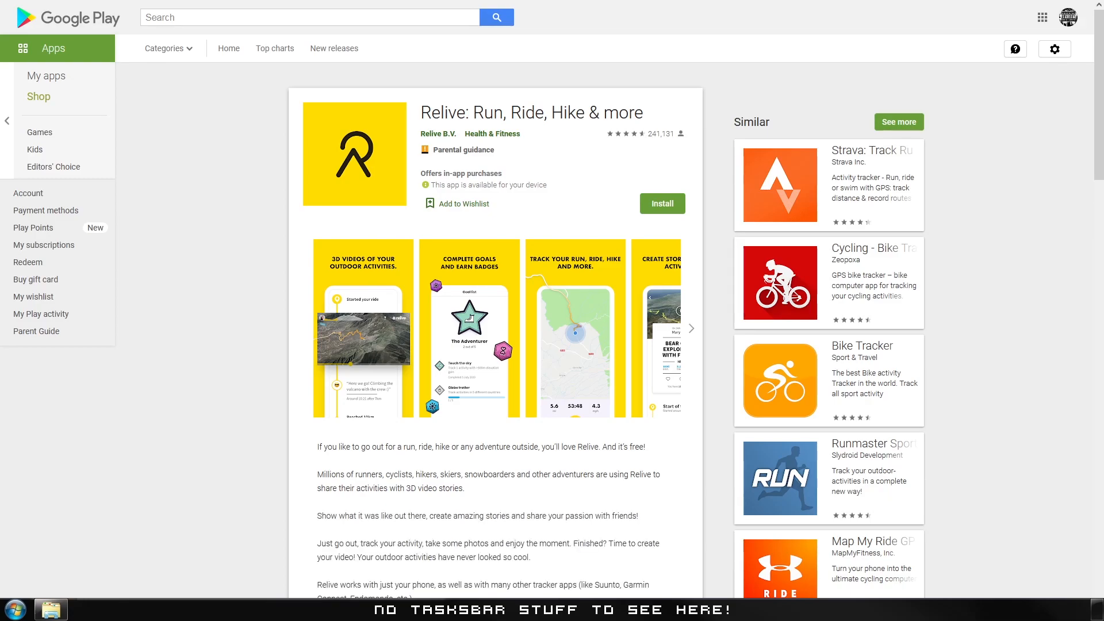
View the Relive screenshots enlarged, covering activity tracking and 3D videos of outdoor activities, and return to the app page.
left_click(575, 328)
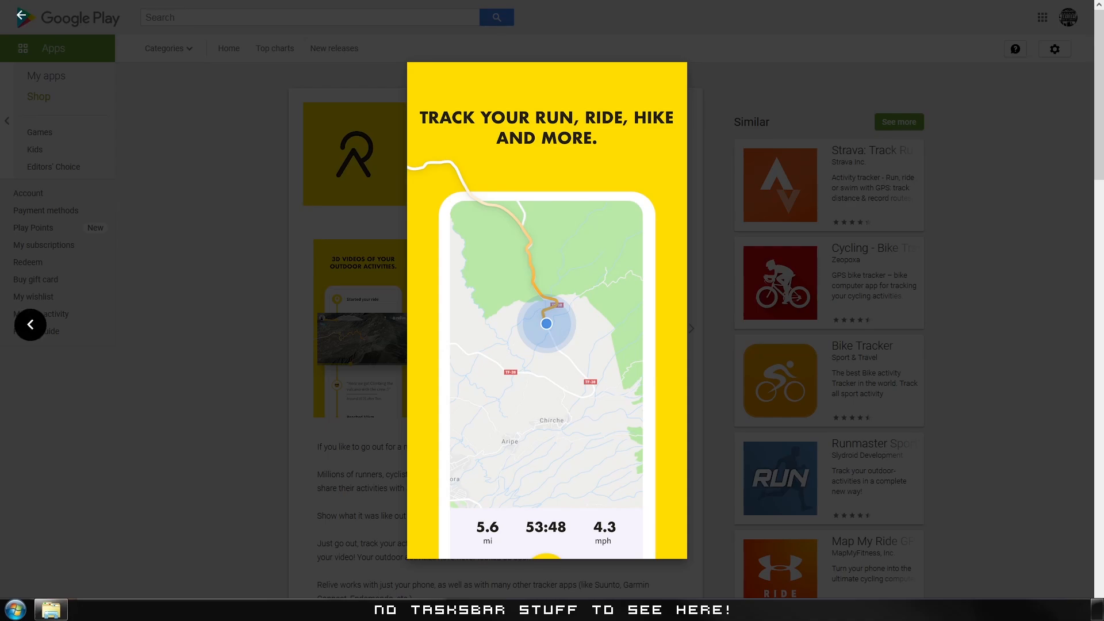
key("Right")
key("Left")
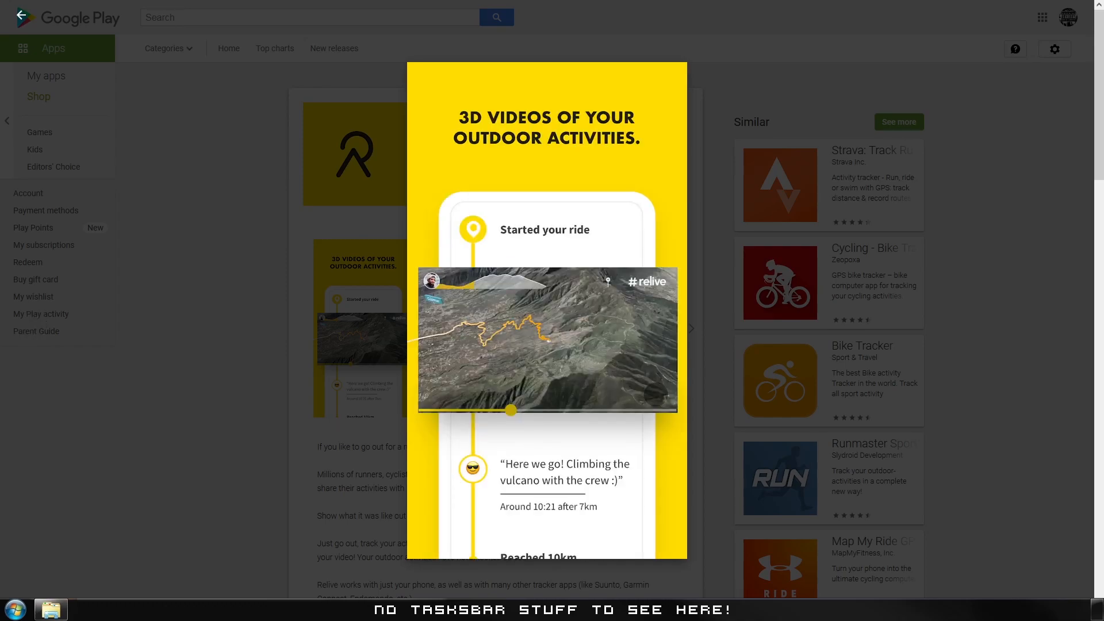
key("Escape")
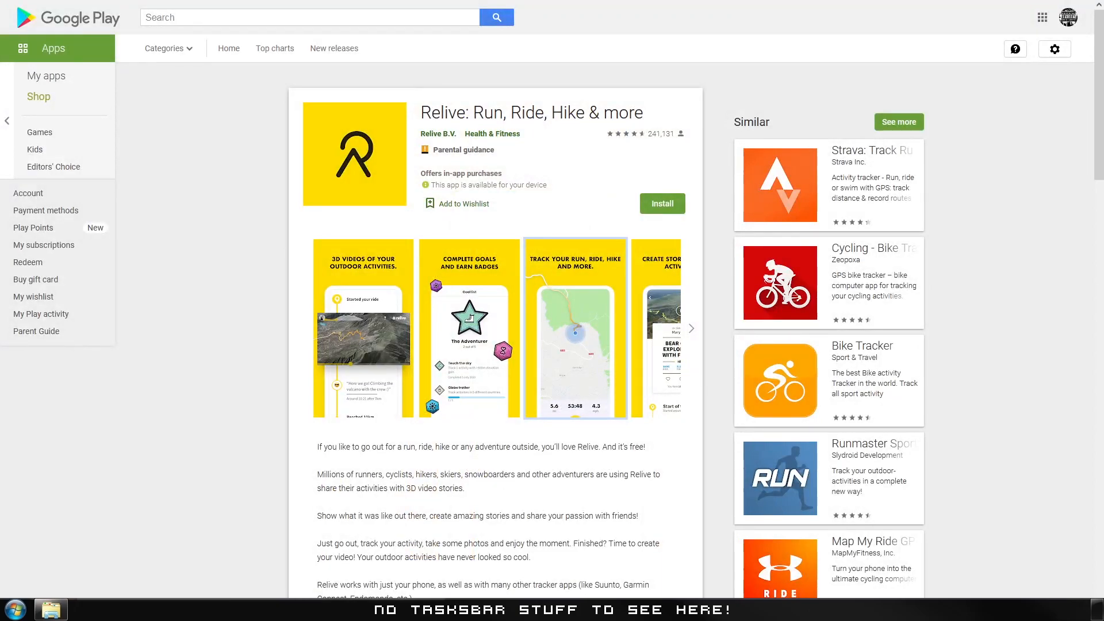
scroll(552, 299, "down", 1)
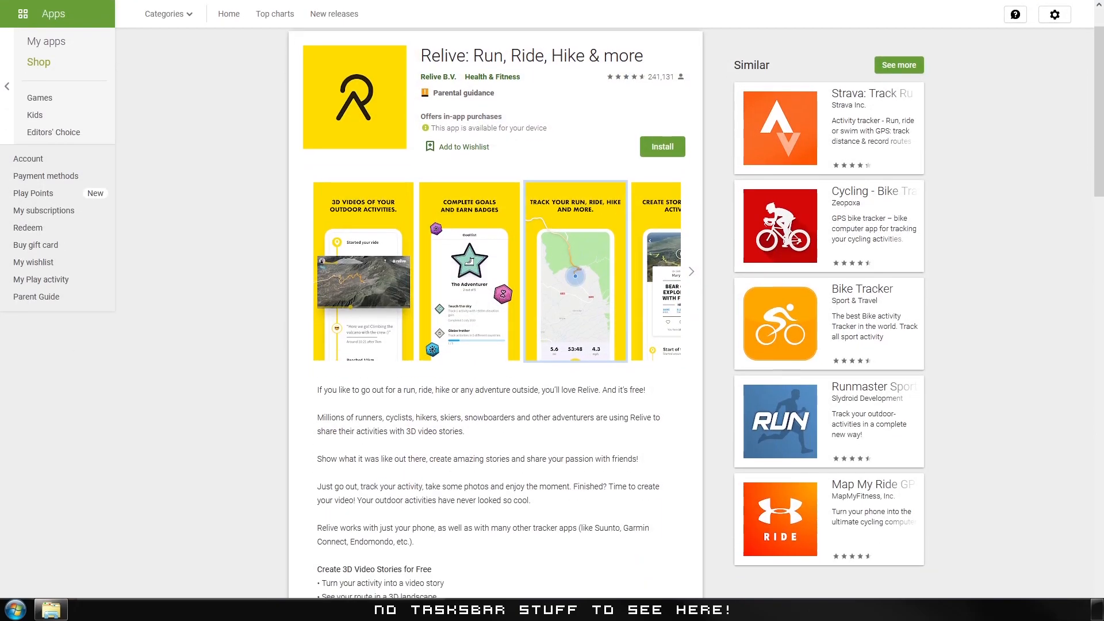
left_click(364, 270)
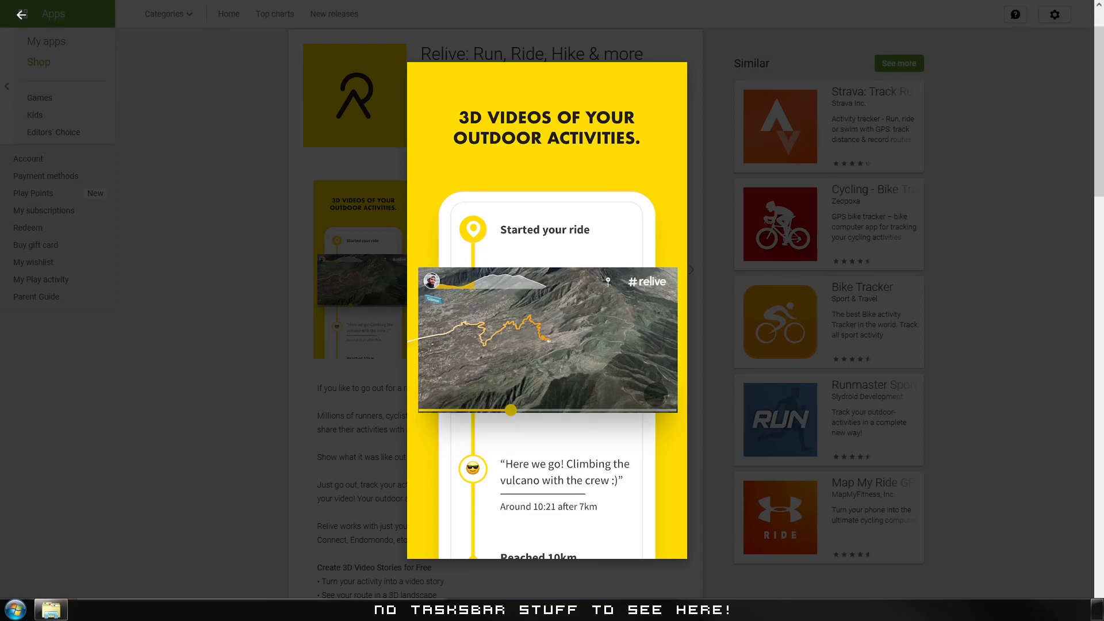
key("Escape")
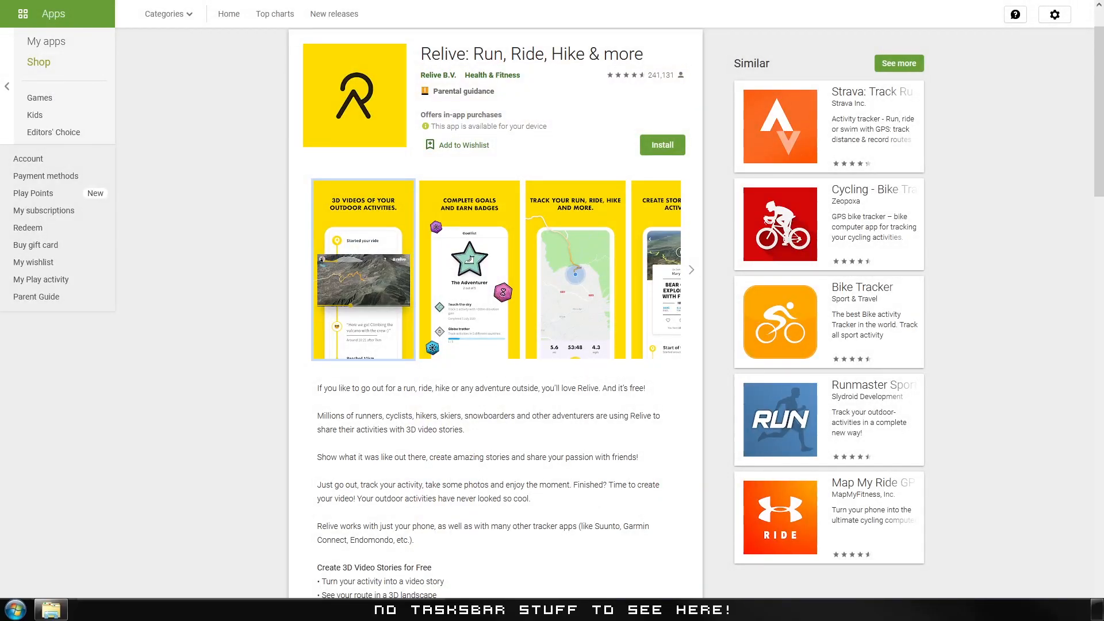
Switch to the media player, view the Relive route video in full screen, and minimize the player.
key("super")
key("super")
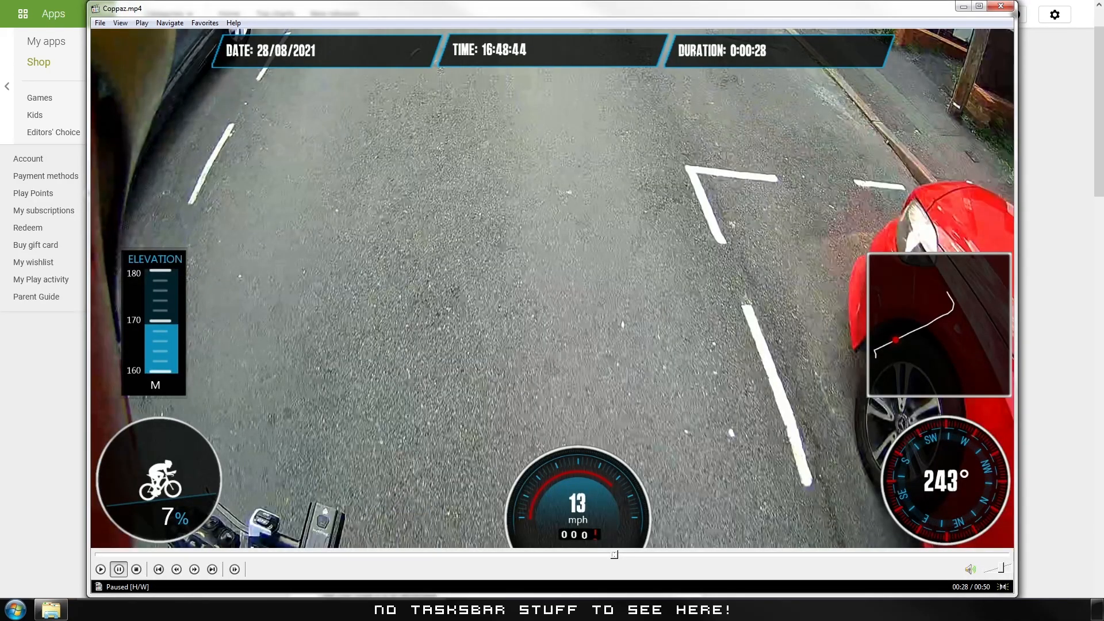
key("alt+Return")
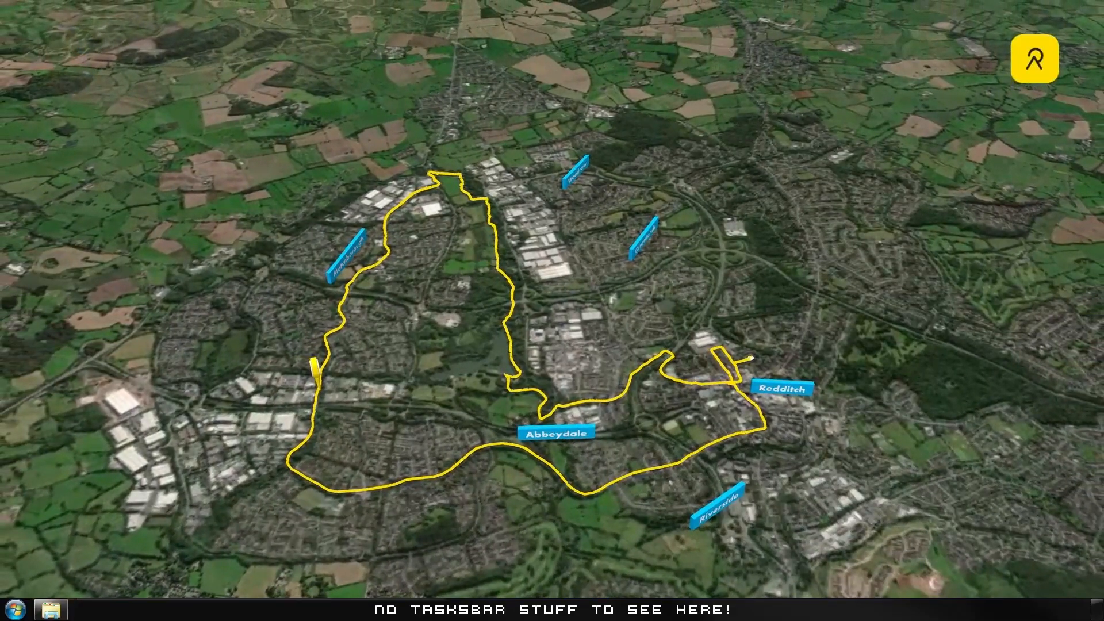
key("Escape")
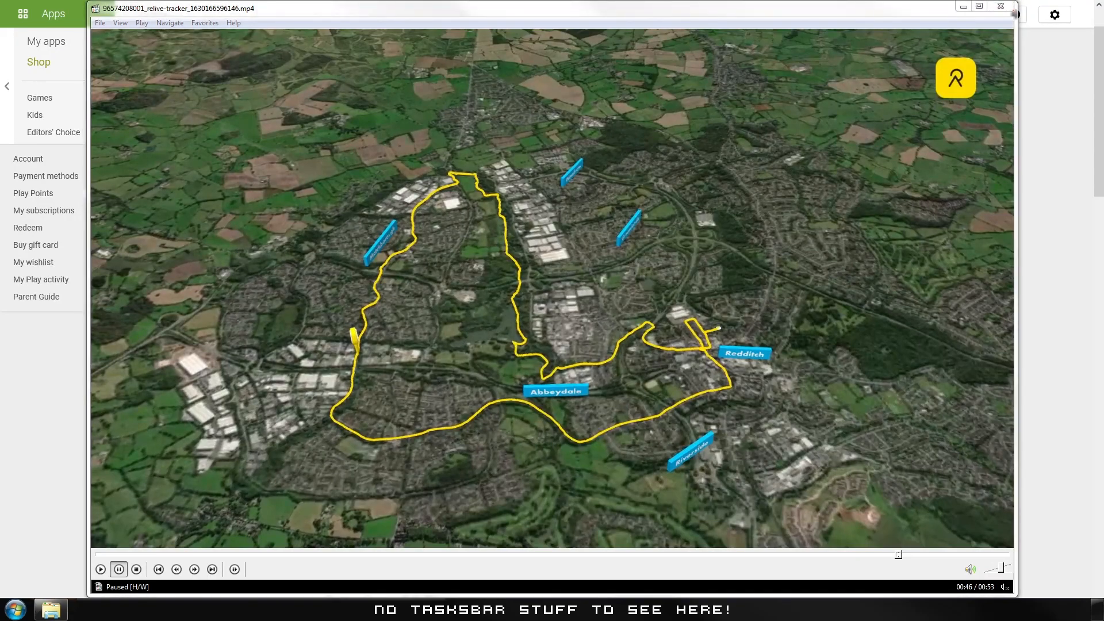
left_click(964, 7)
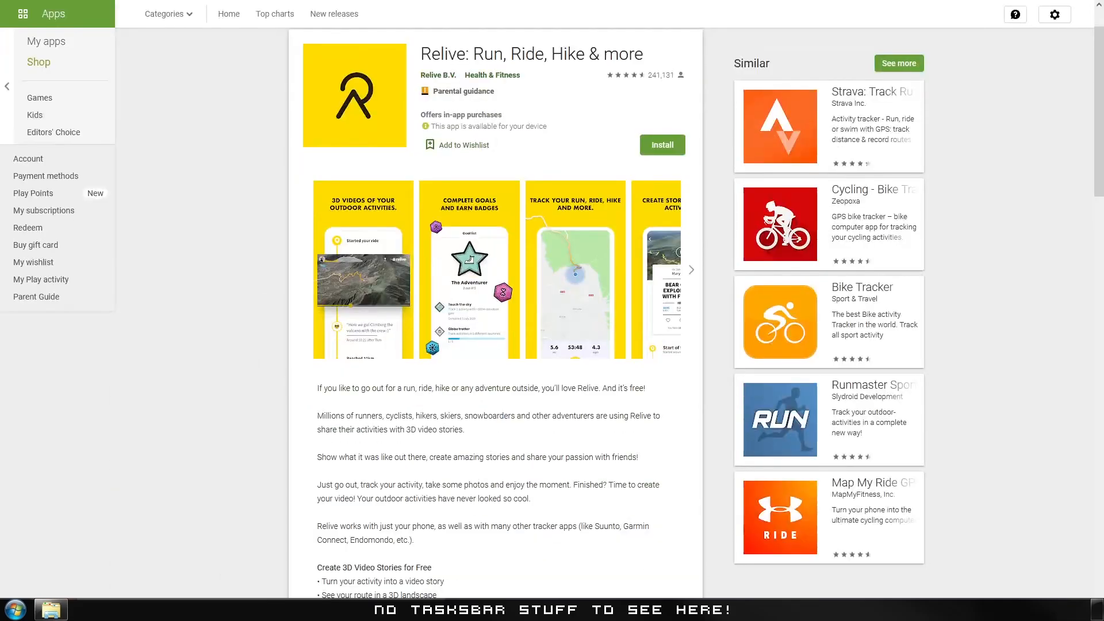
Read the Relive feature list on 3D video stories, GPS tracking and connecting other apps.
scroll(552, 311, "down", 2)
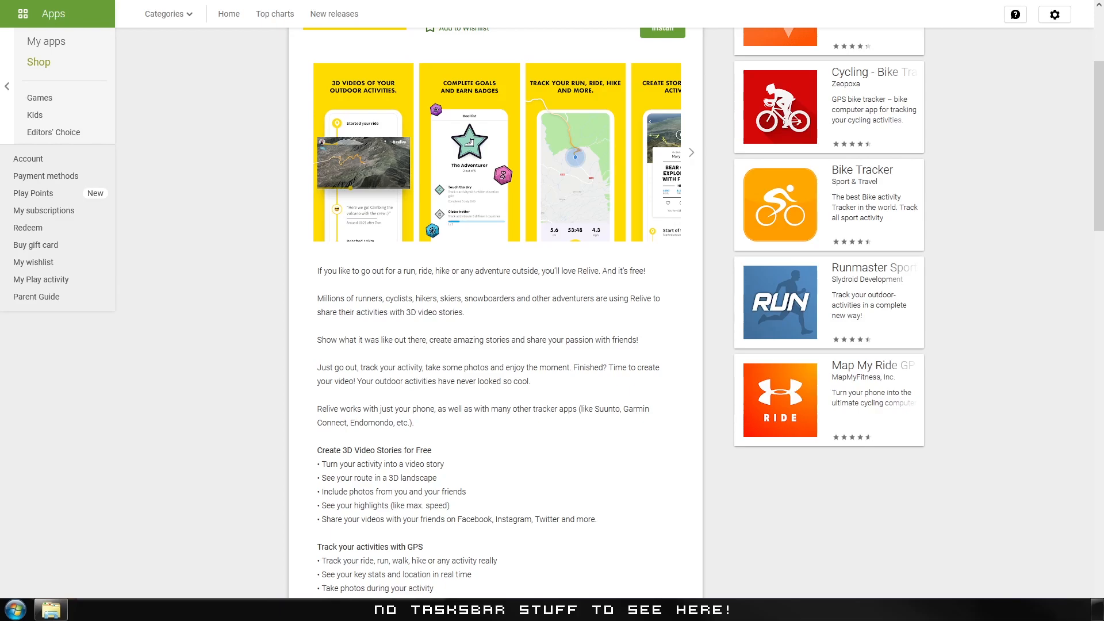
scroll(552, 310, "down", 1)
scroll(552, 311, "down", 3)
scroll(552, 310, "up", 5)
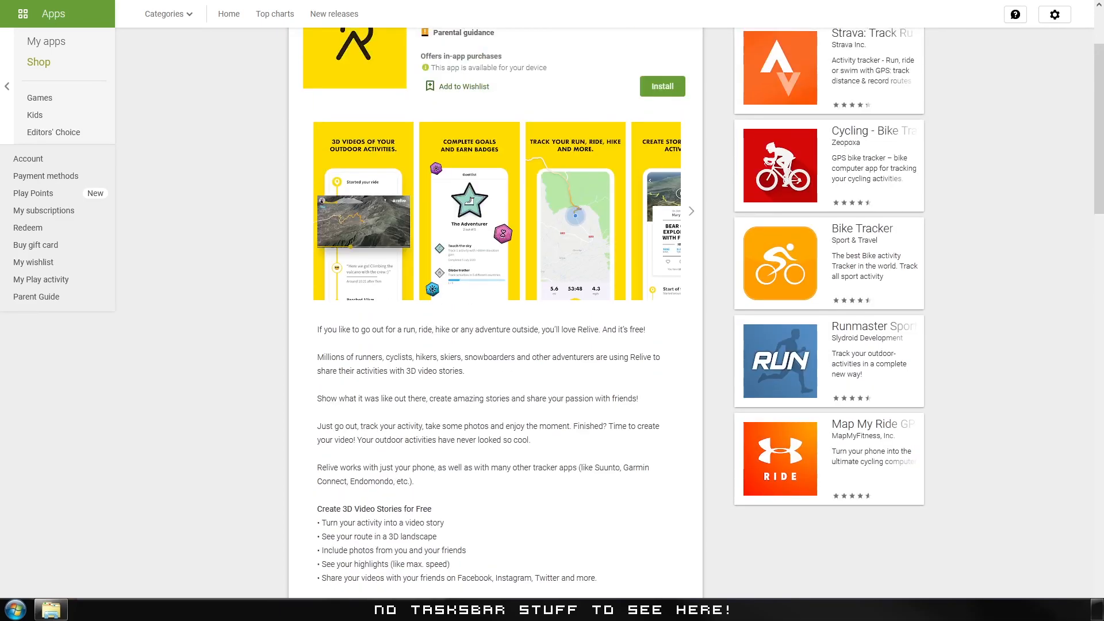
scroll(552, 310, "down", 4)
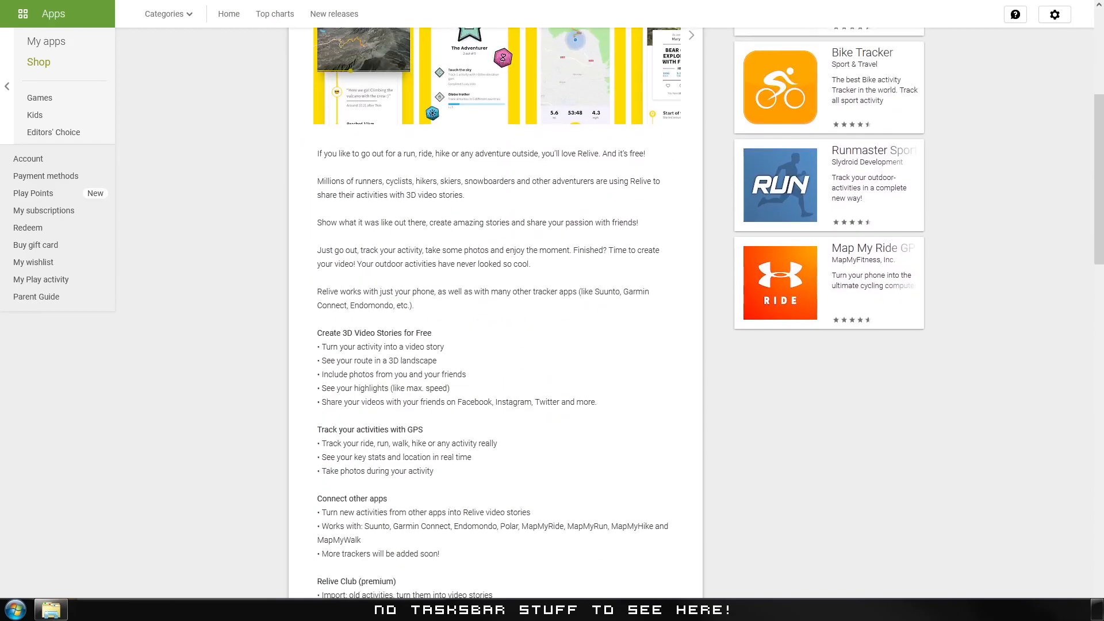
Read the Relive Club premium feature list and return to the start of the app page.
scroll(552, 311, "down", 2)
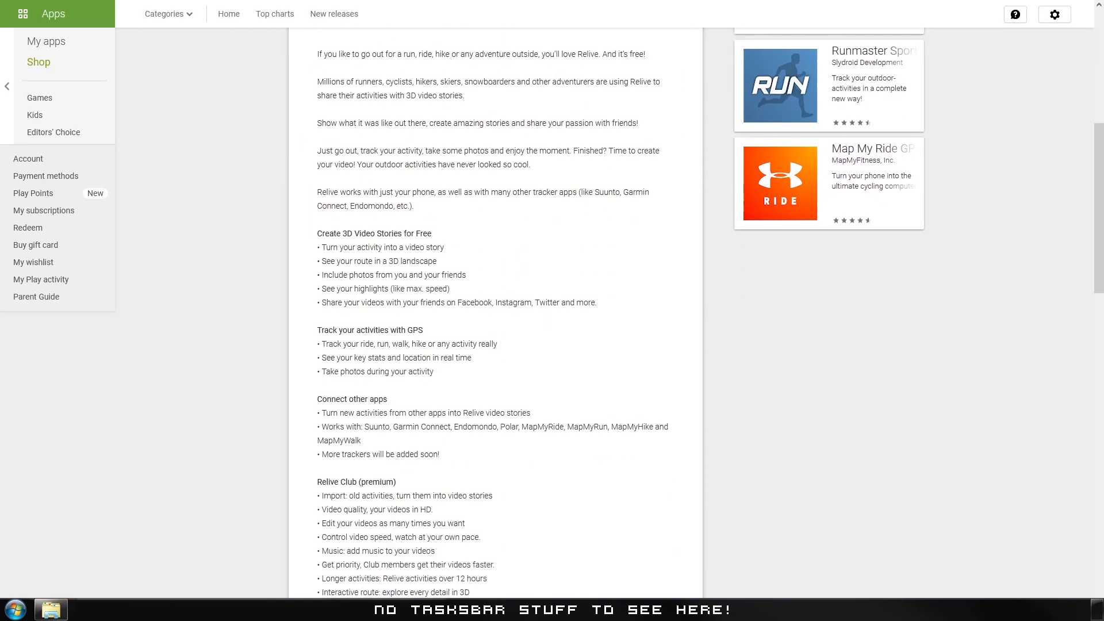
scroll(552, 311, "up", 6)
scroll(552, 311, "up", 2)
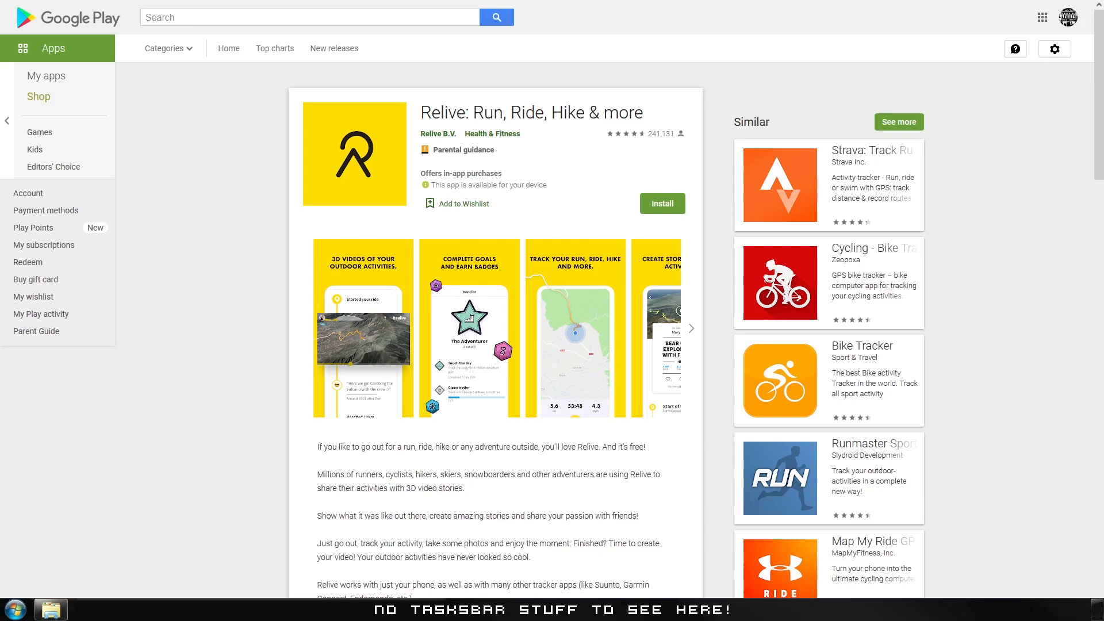
Look up VIRB Edit in the Garmin folder of the installed programs and close the list.
key("super")
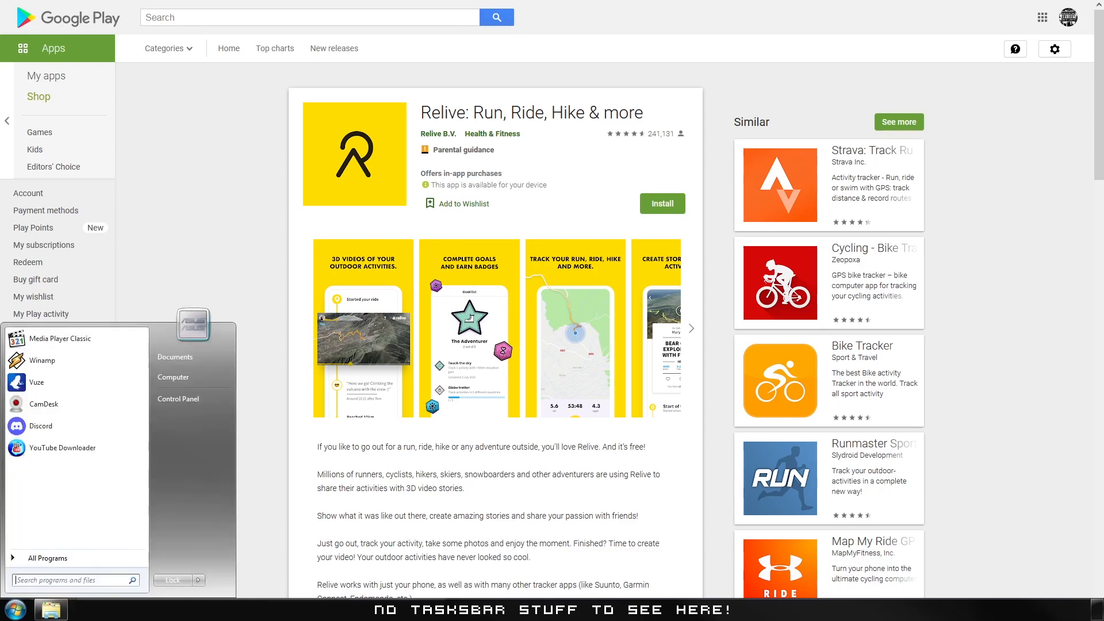
left_click(48, 558)
left_click(30, 454)
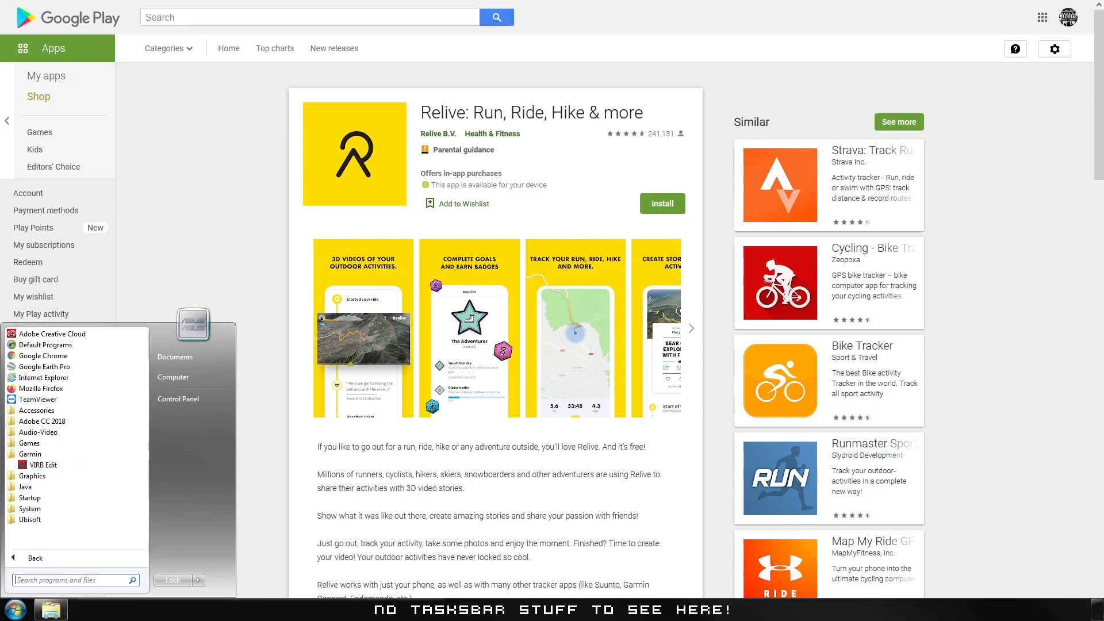
key("Escape")
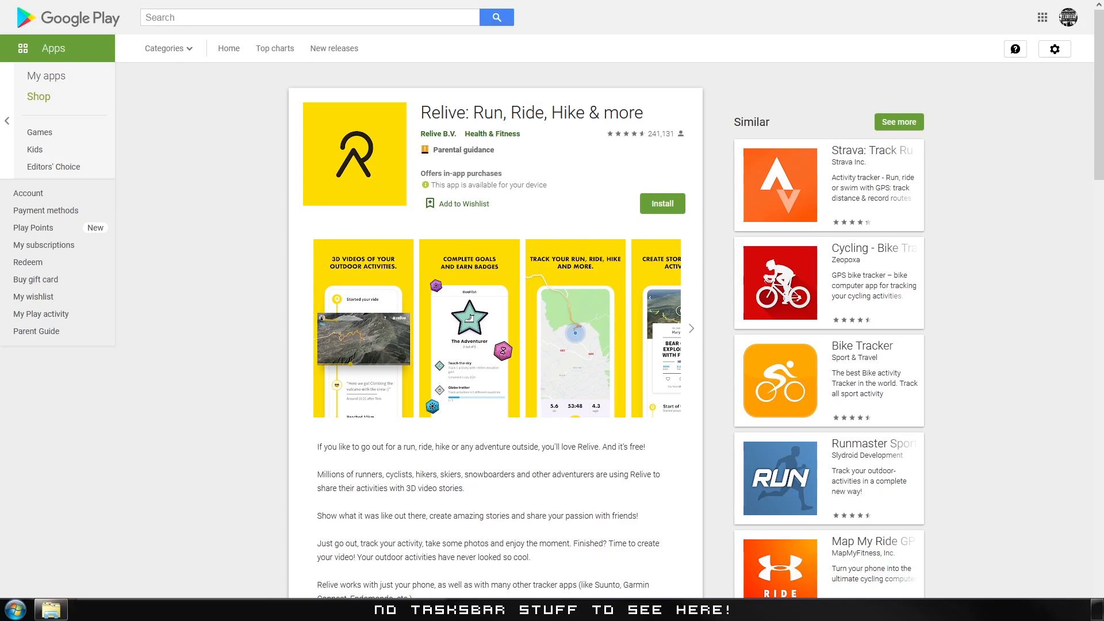
Switch to Media Player Classic and play the Adventure ride.m4v video in full screen.
key("super")
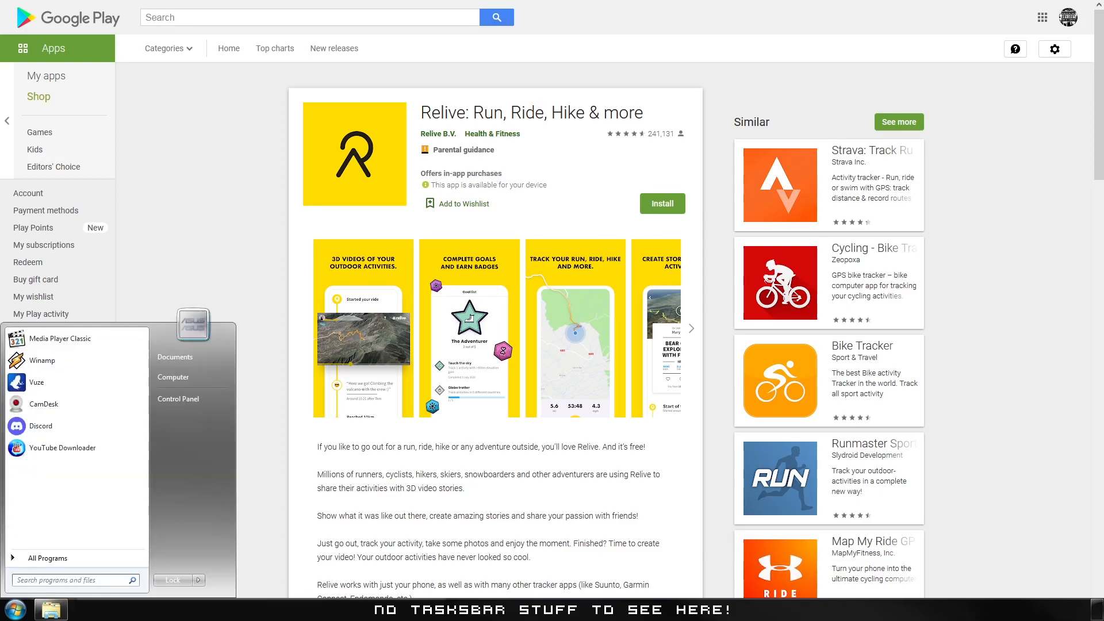
key("Down")
key("Return")
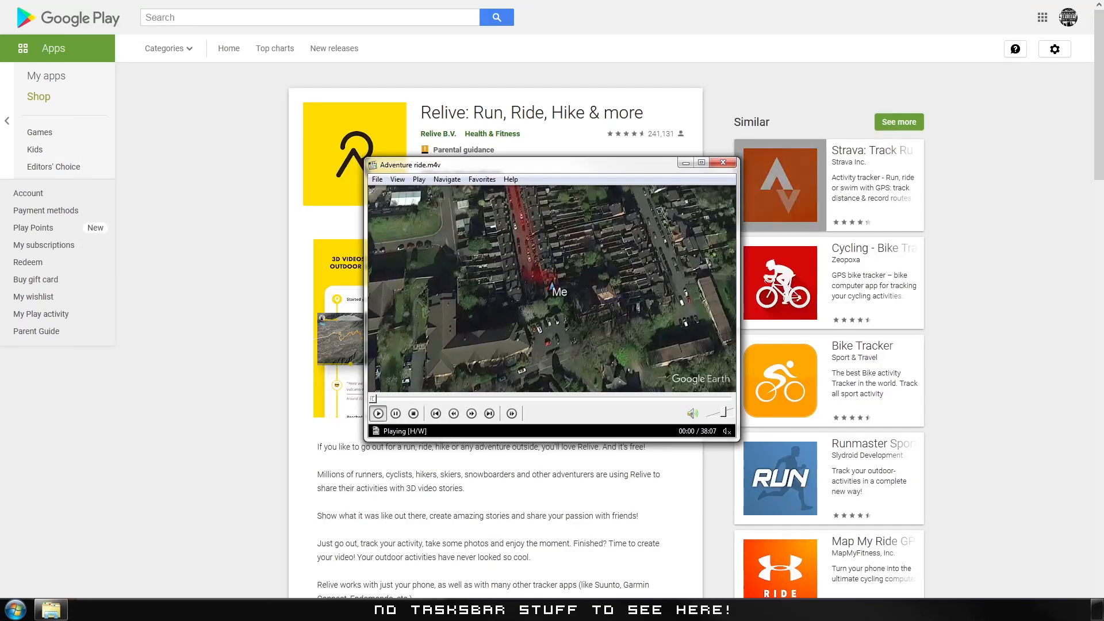
key("alt+Return")
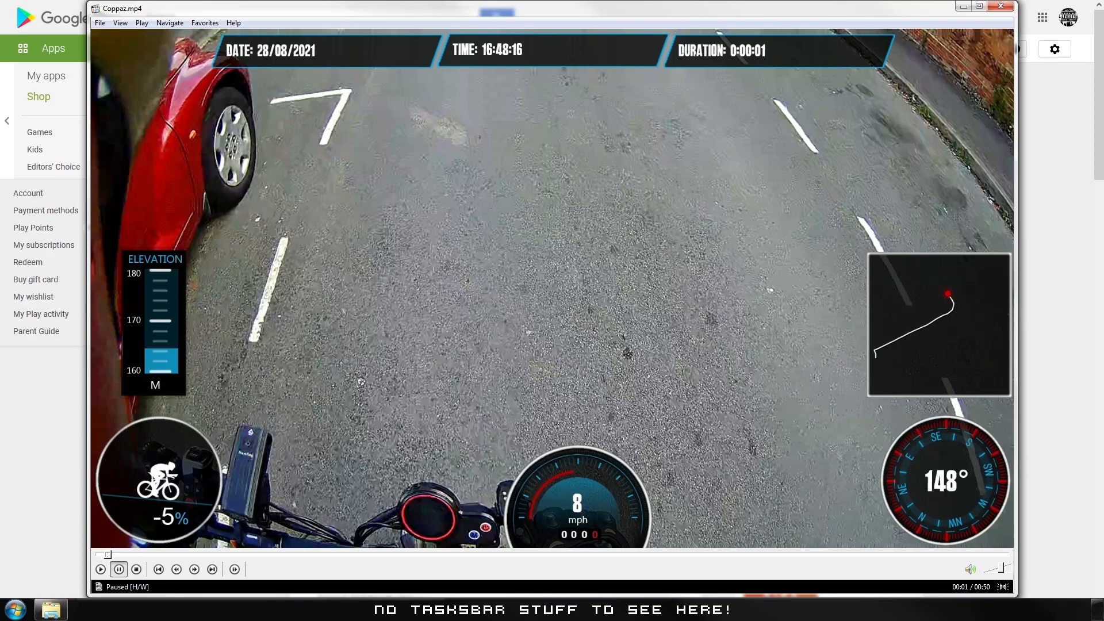
Show the Garmin program folder containing VIRB Edit over the Coppaz.mp4 video, without launching it.
left_click(15, 608)
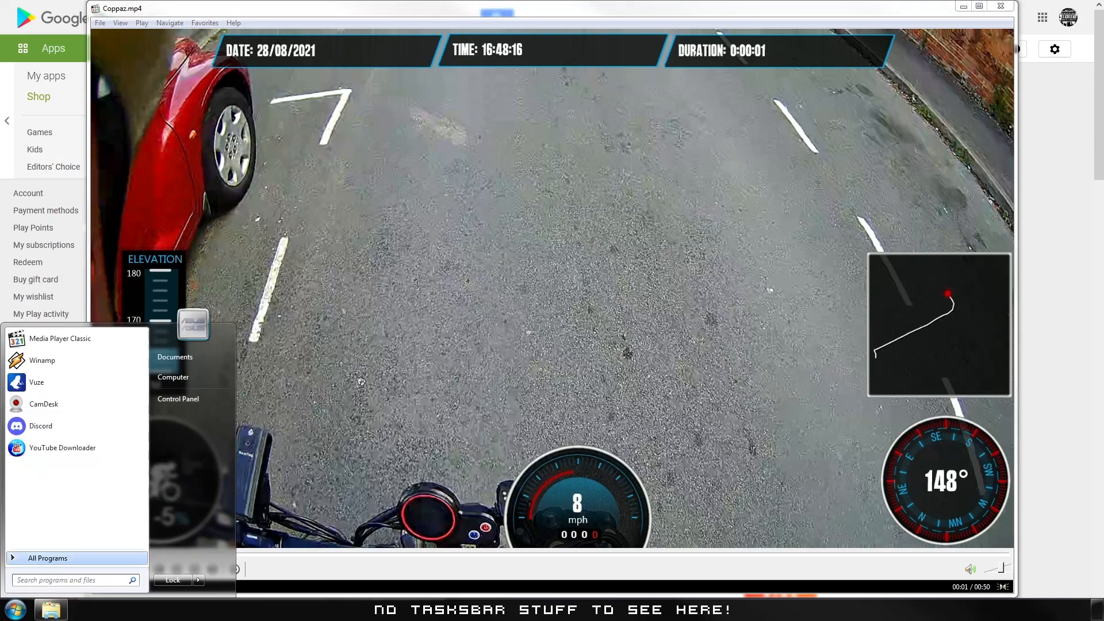
left_click(48, 558)
left_click(30, 455)
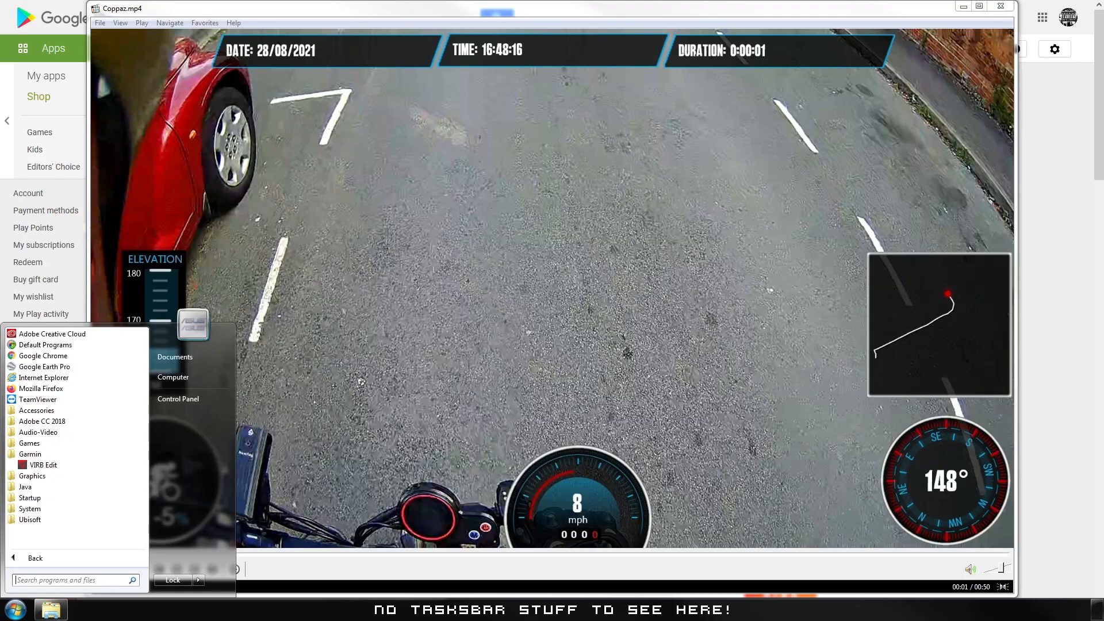
key("Escape")
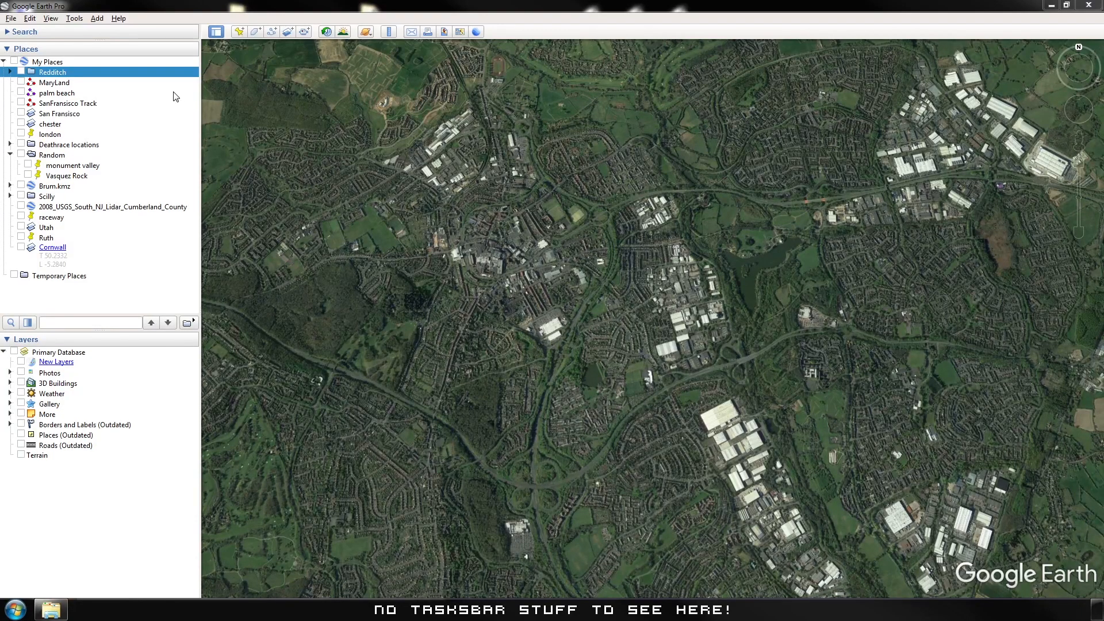
Switch to Google Earth Pro and import Afternoon_adventure.gpx with all file types shown, accepting the offered GPS import options.
left_click(11, 18)
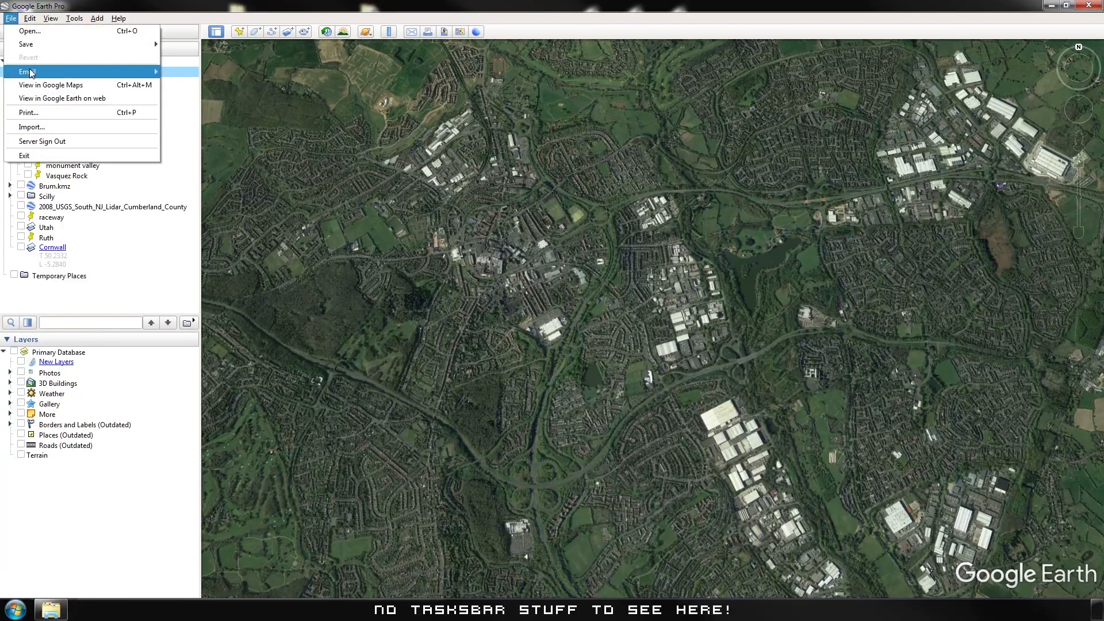
left_click(38, 127)
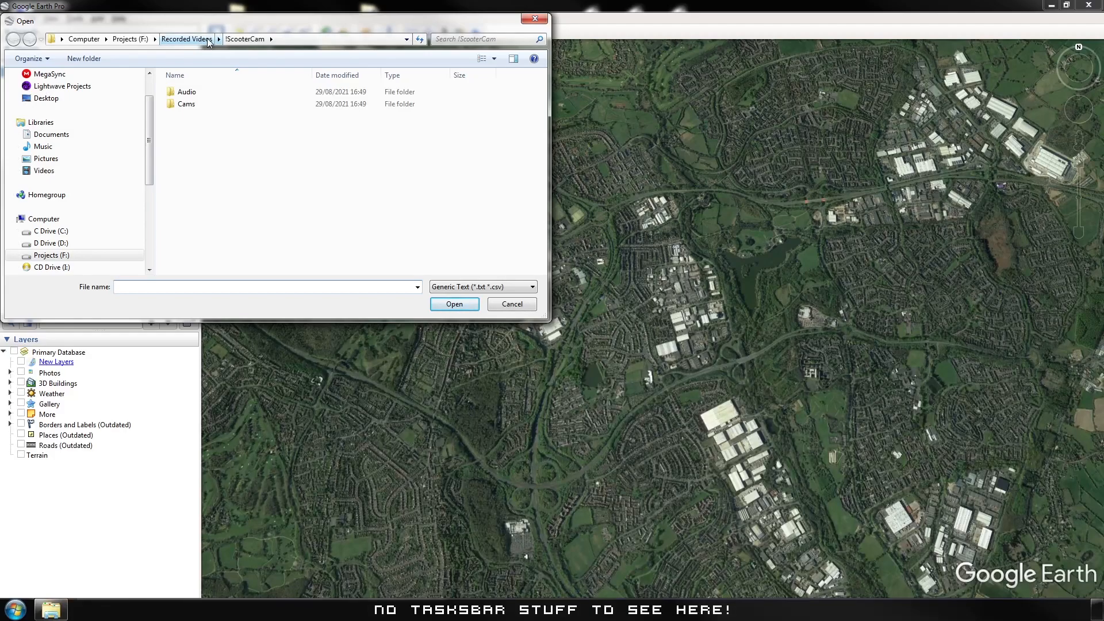
left_click(510, 289)
scroll(460, 354, "down", 2)
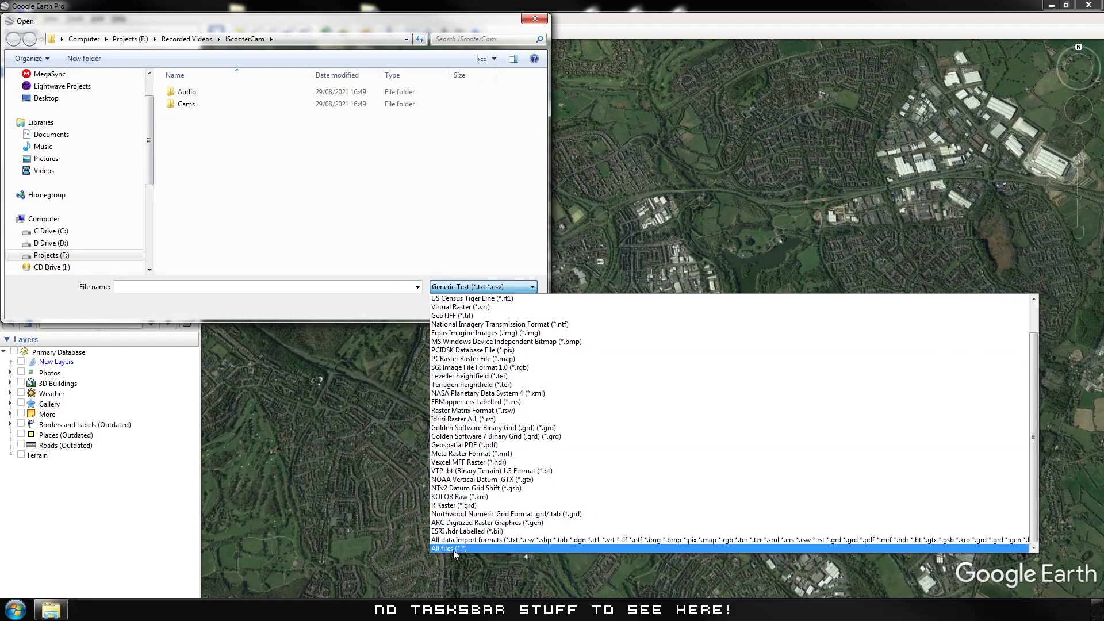
left_click(453, 549)
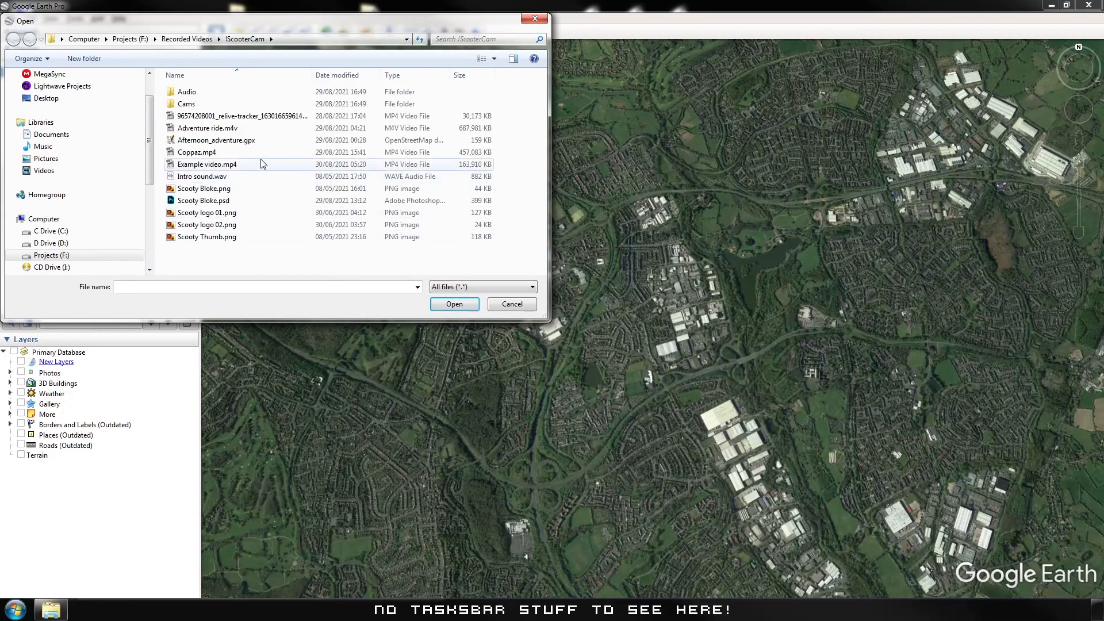
left_click(236, 147)
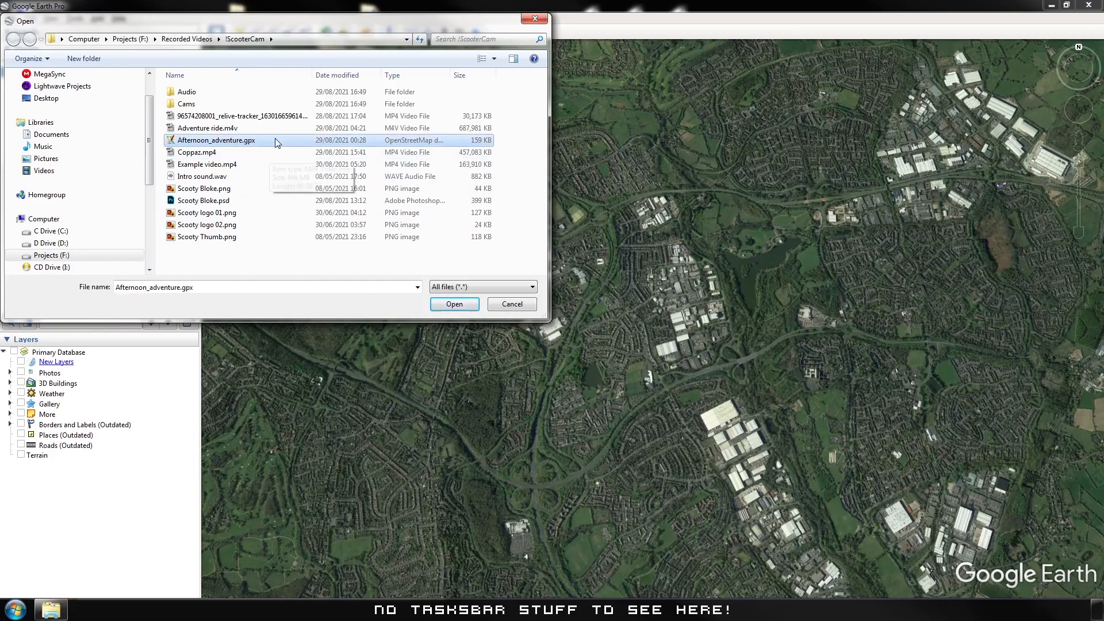
double_click(265, 141)
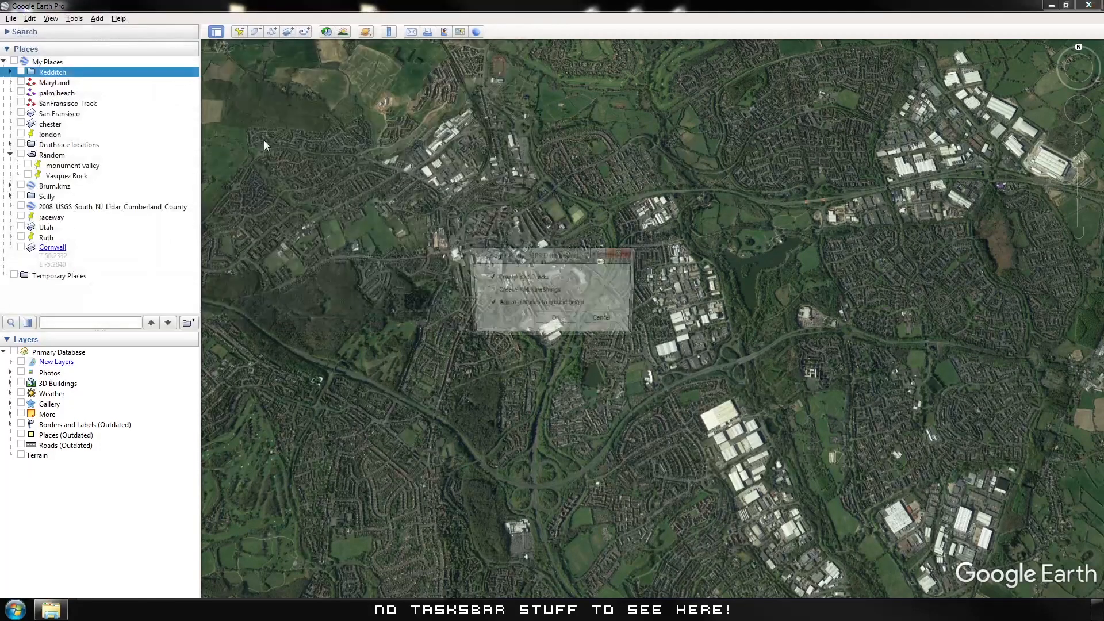
left_click(555, 321)
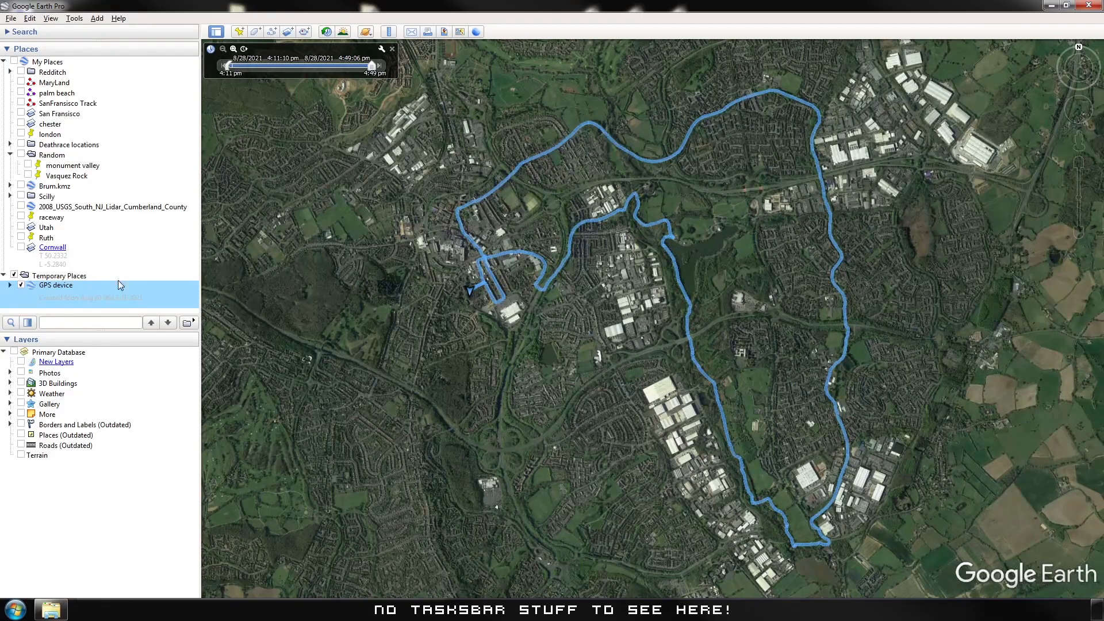
Expand the imported GPS device and its Tracks folder, and open the unnamed track's information balloon.
left_click(10, 285)
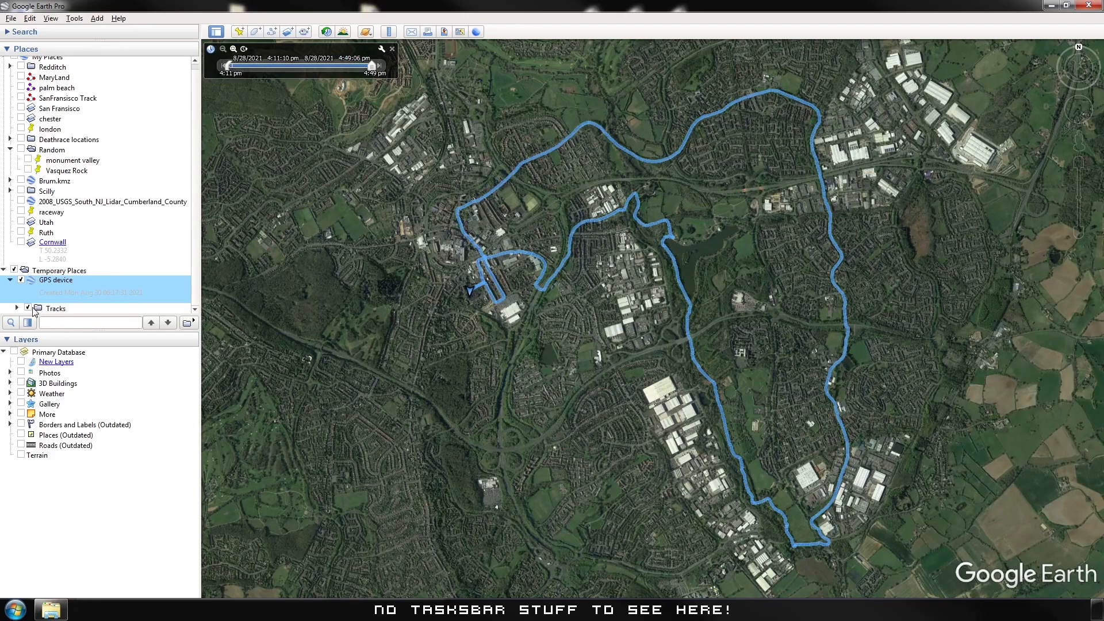
left_click(18, 309)
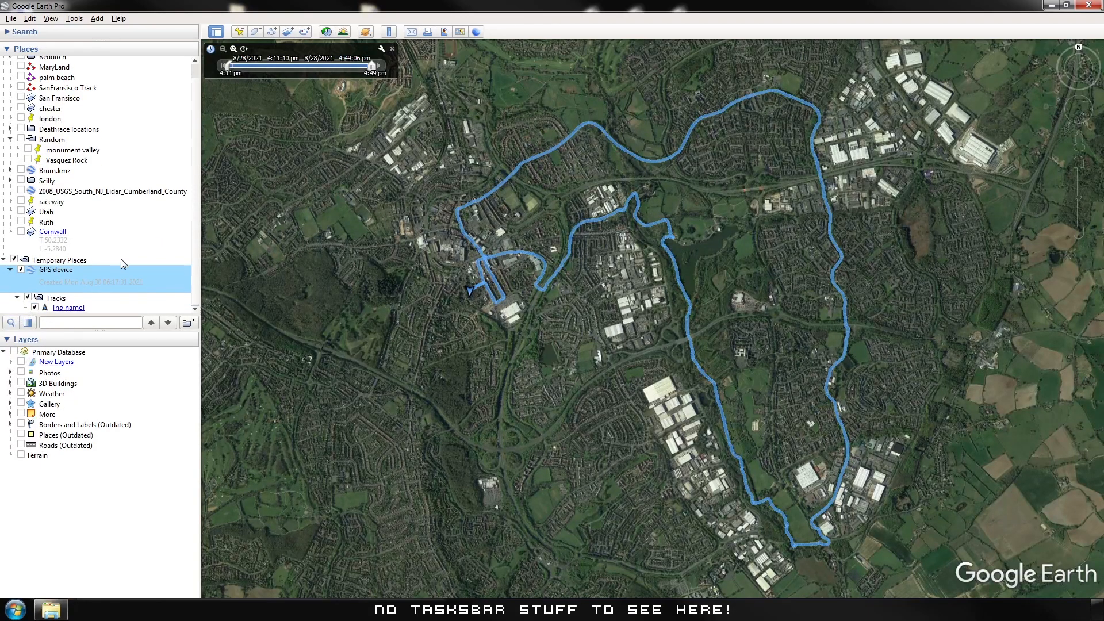
left_click(70, 309)
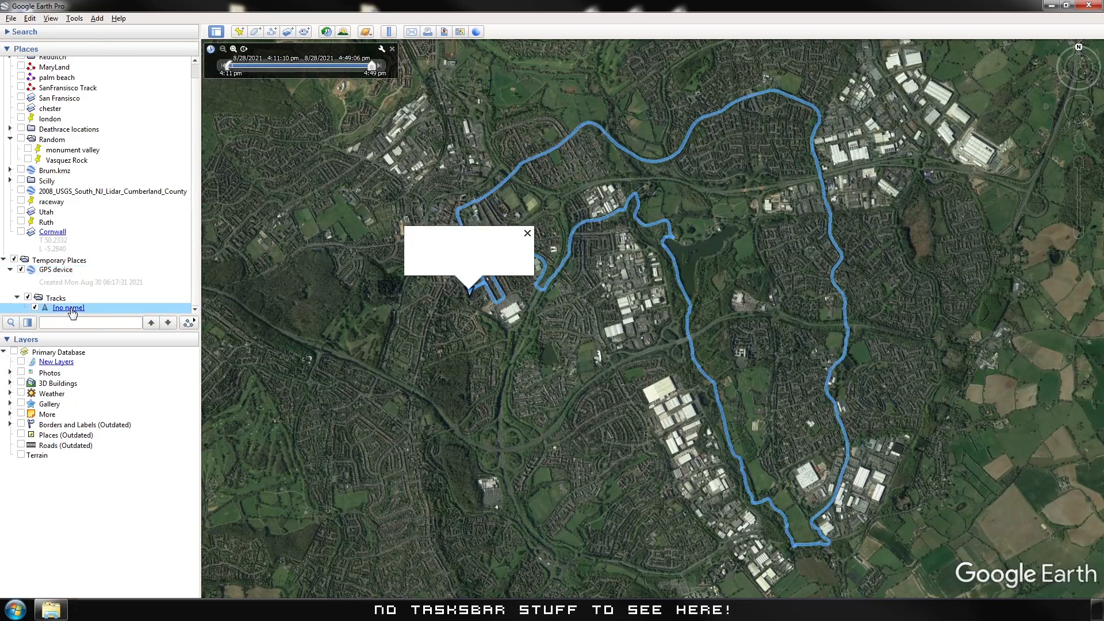
left_click(528, 234)
left_click(69, 309)
Rename the unnamed track as Test and close its information balloon.
right_click(71, 313)
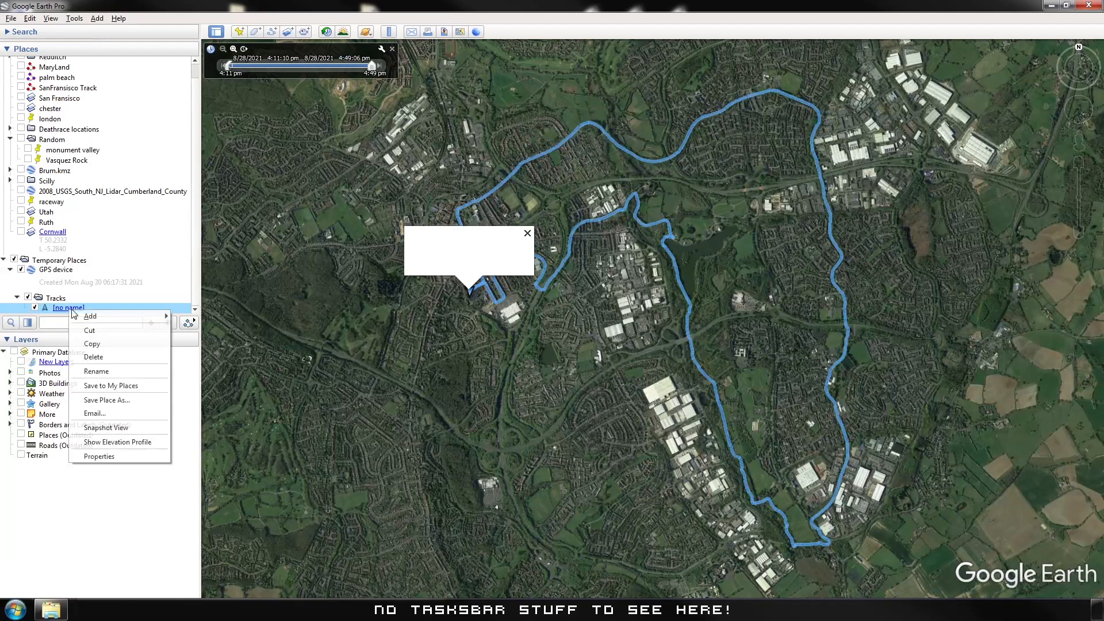
left_click(113, 373)
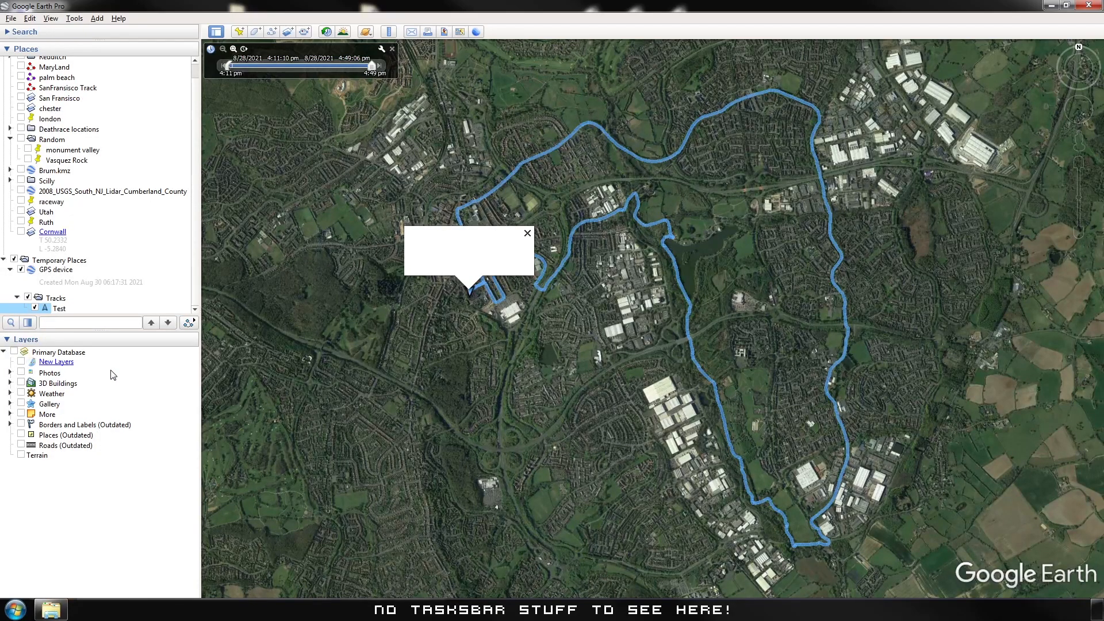
key("Return")
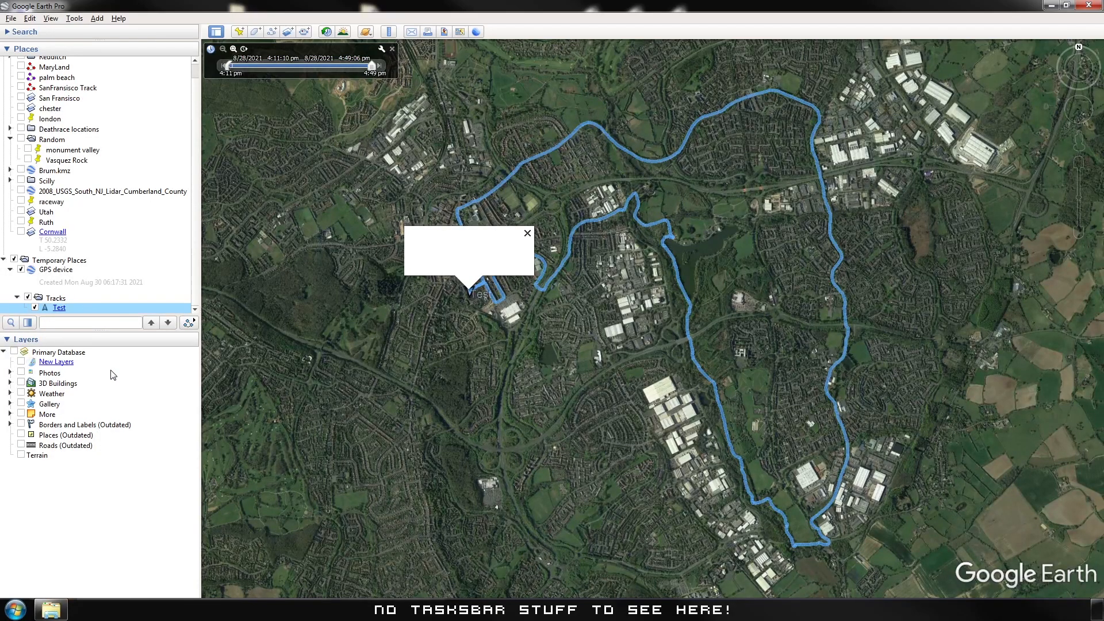
left_click(527, 234)
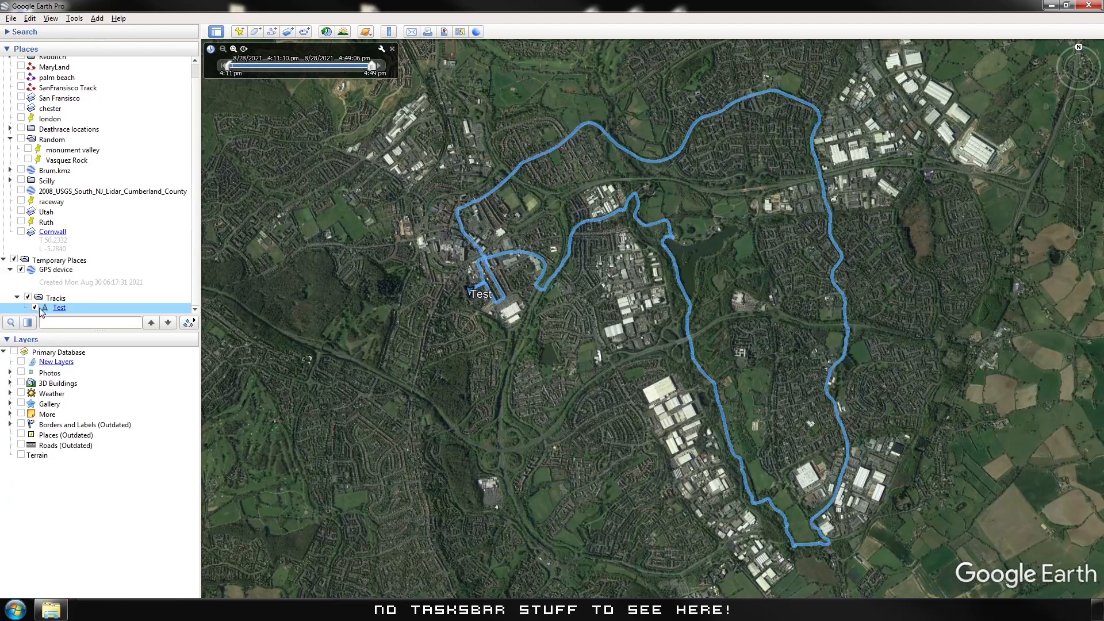
Rename the imported track as You.
right_click(59, 311)
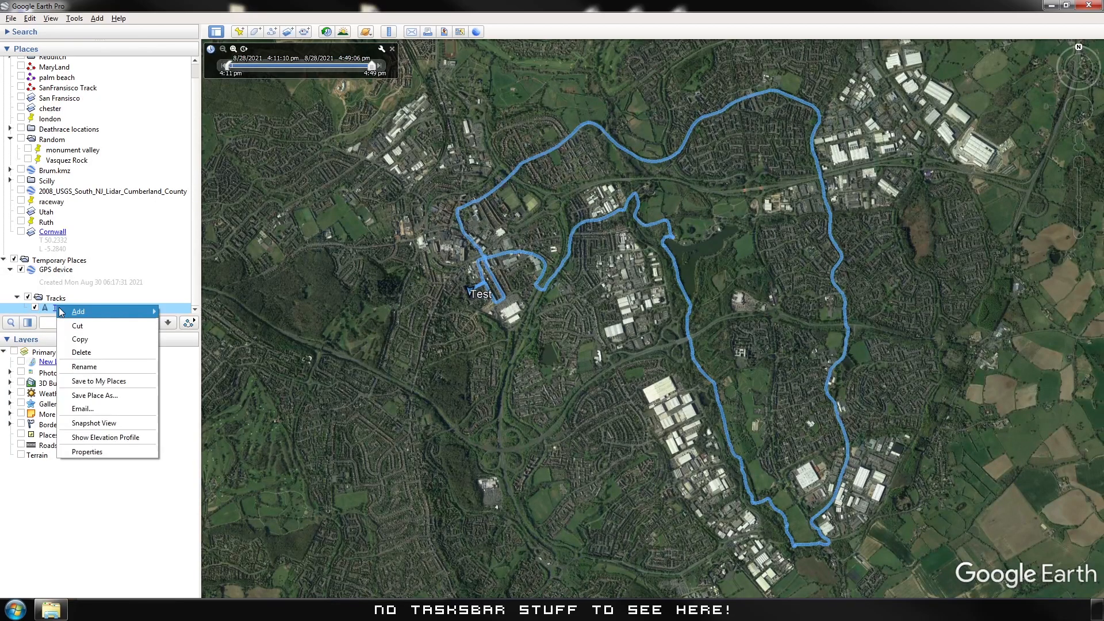
left_click(97, 368)
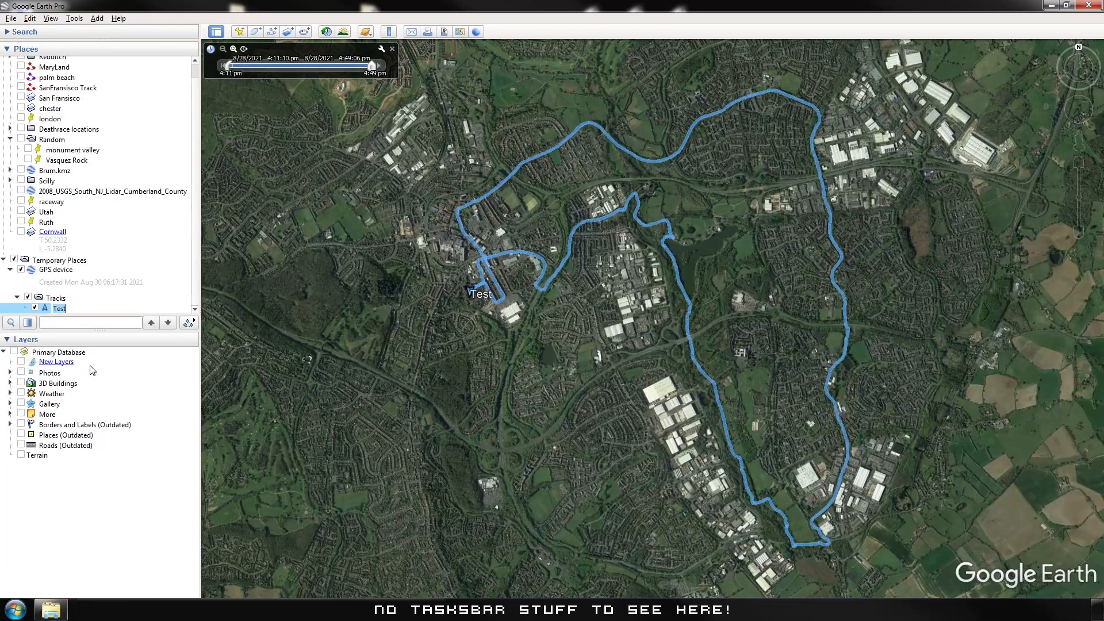
type("You")
key("Return")
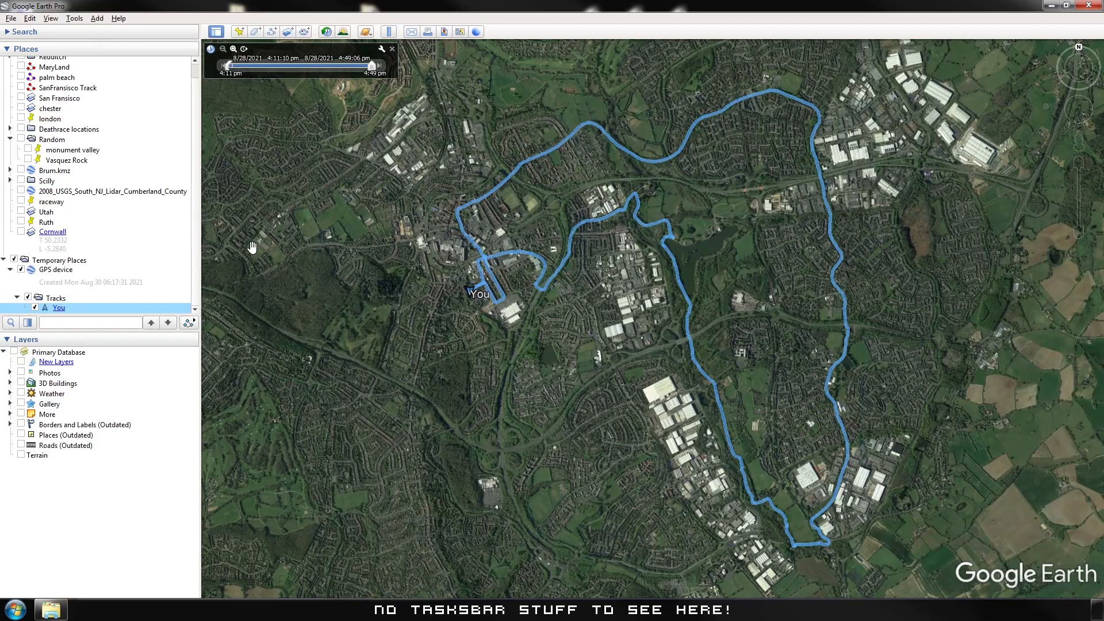
Add a tour from the You track and start the flight along its route.
right_click(61, 312)
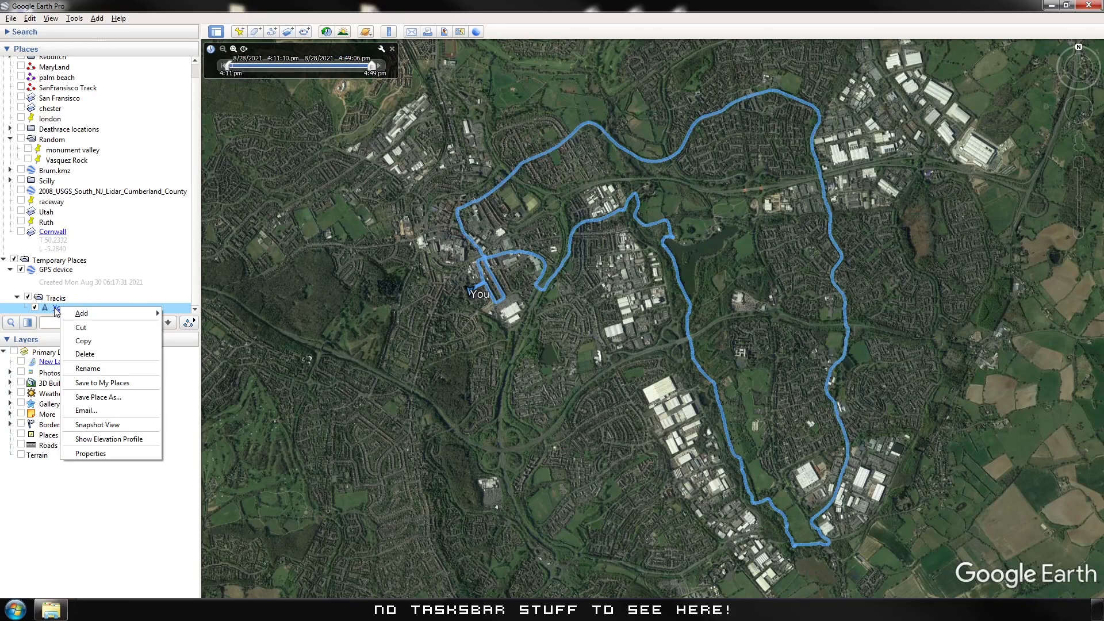
mouse_move(81, 316)
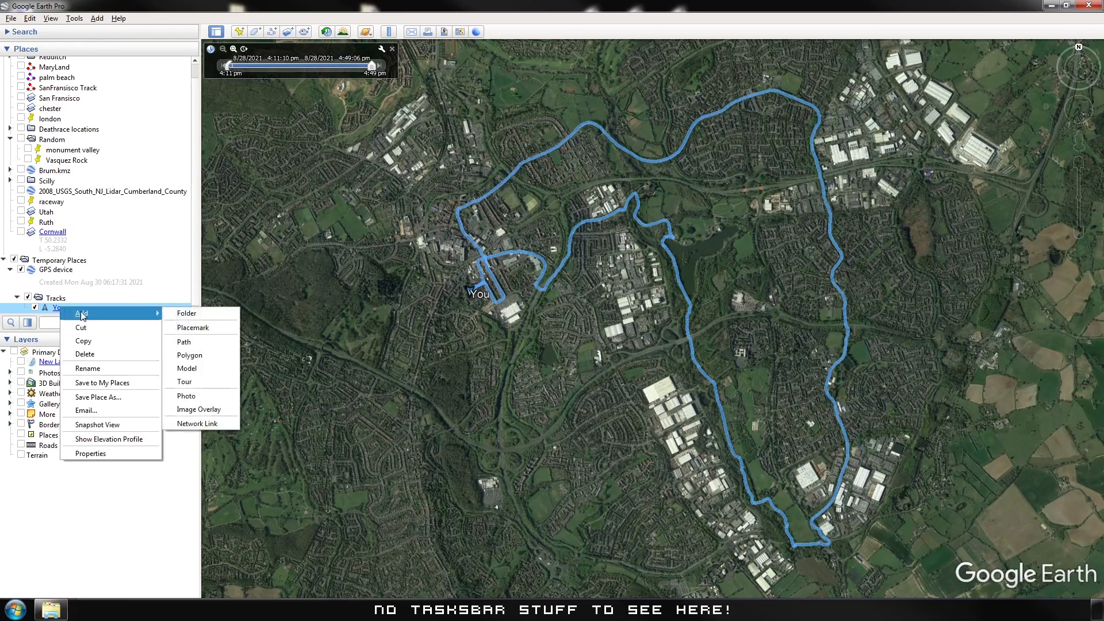
left_click(187, 384)
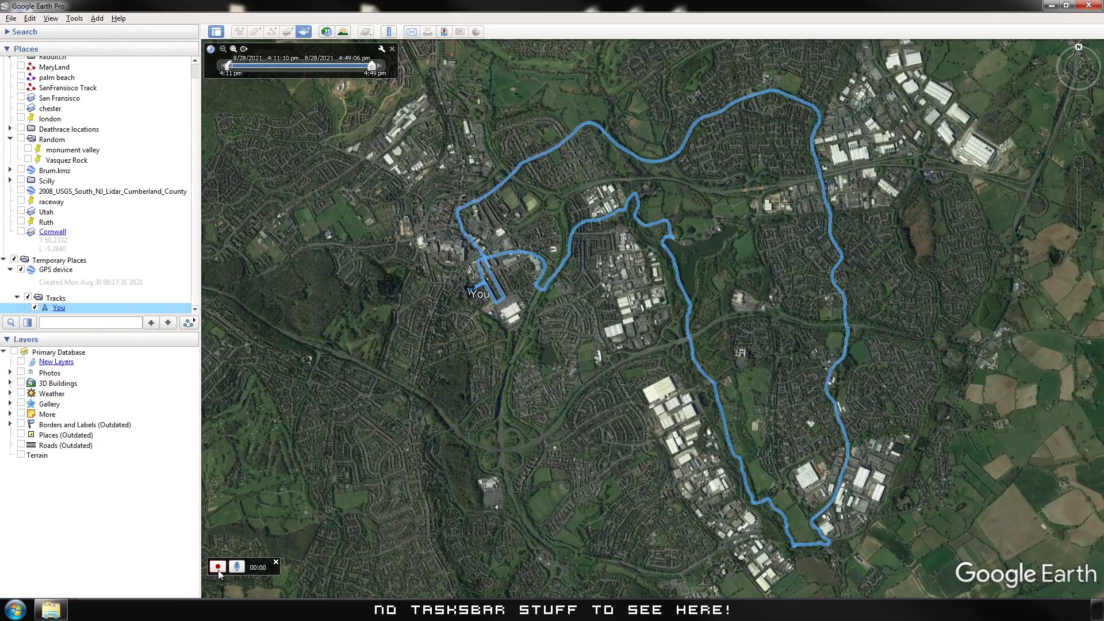
left_click(194, 324)
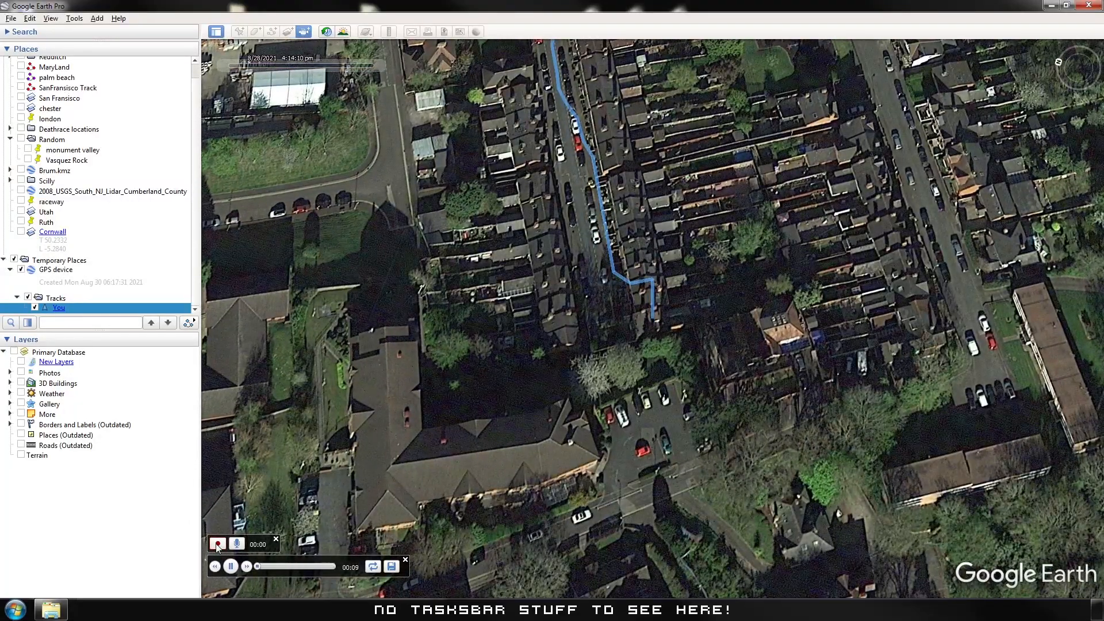
Record about 47 seconds of the flight along the You track as a tour, and pause its playback.
left_click(217, 544)
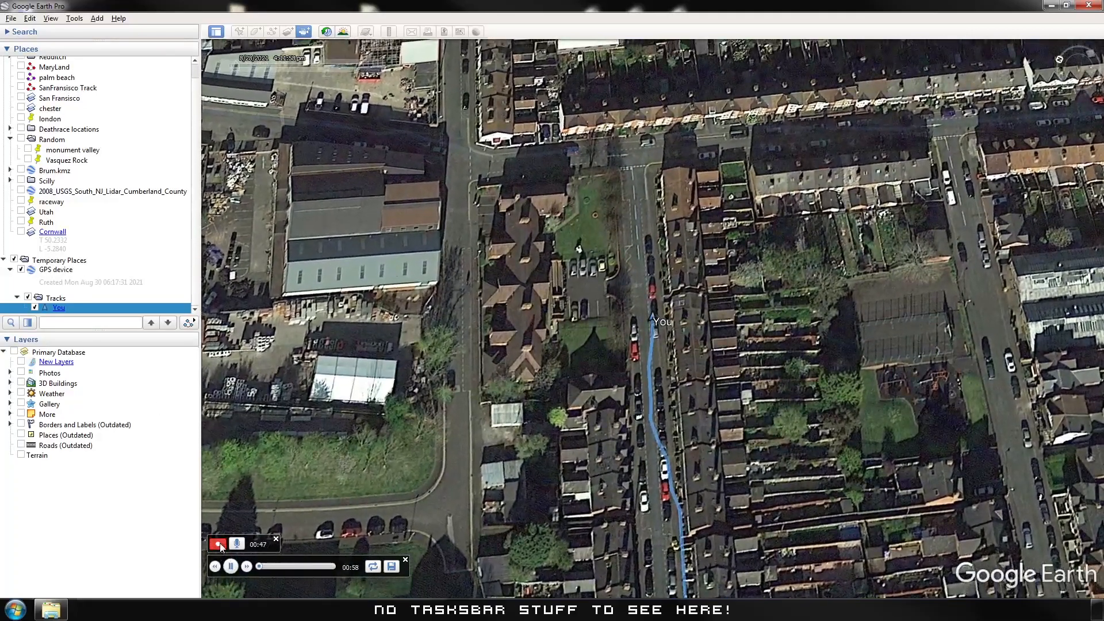
left_click(218, 544)
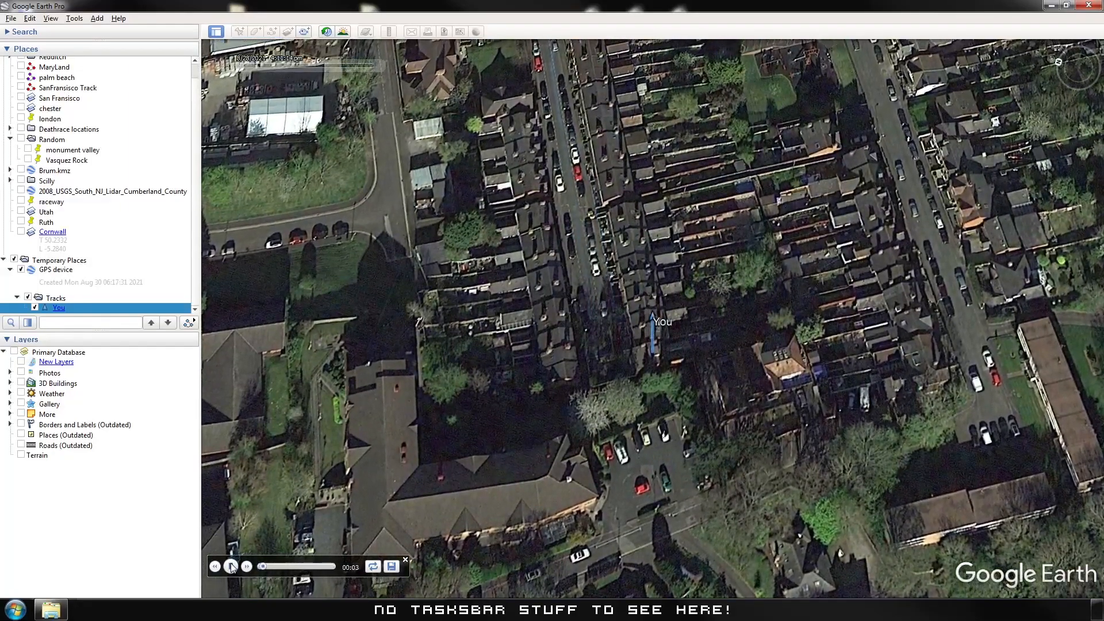
left_click(232, 566)
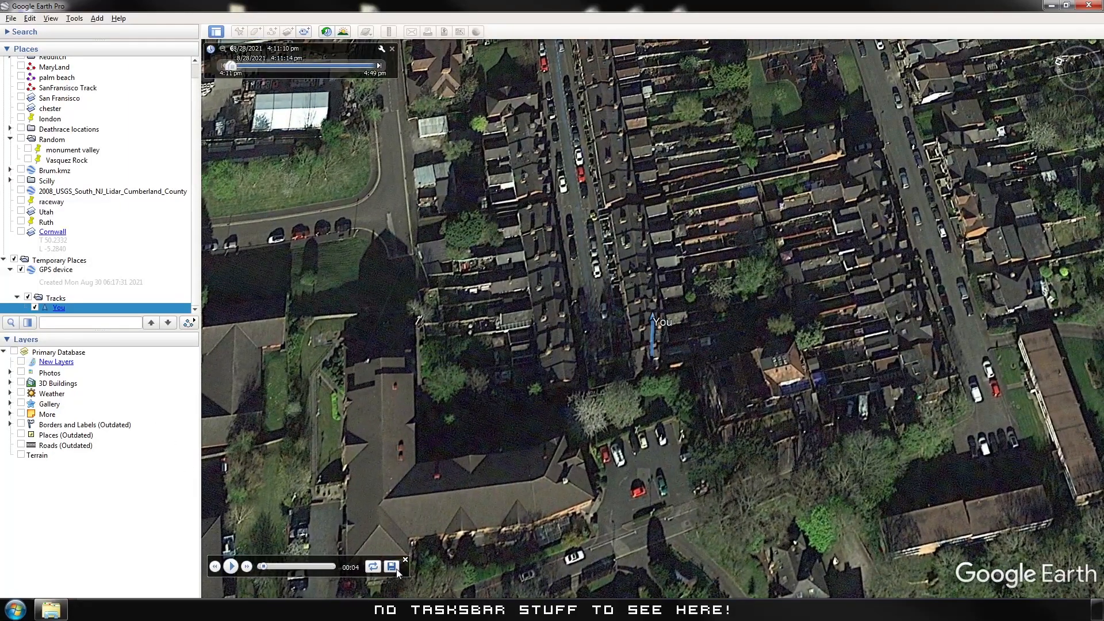
Save the recorded tour under the name Done and close its playback controls.
left_click(394, 569)
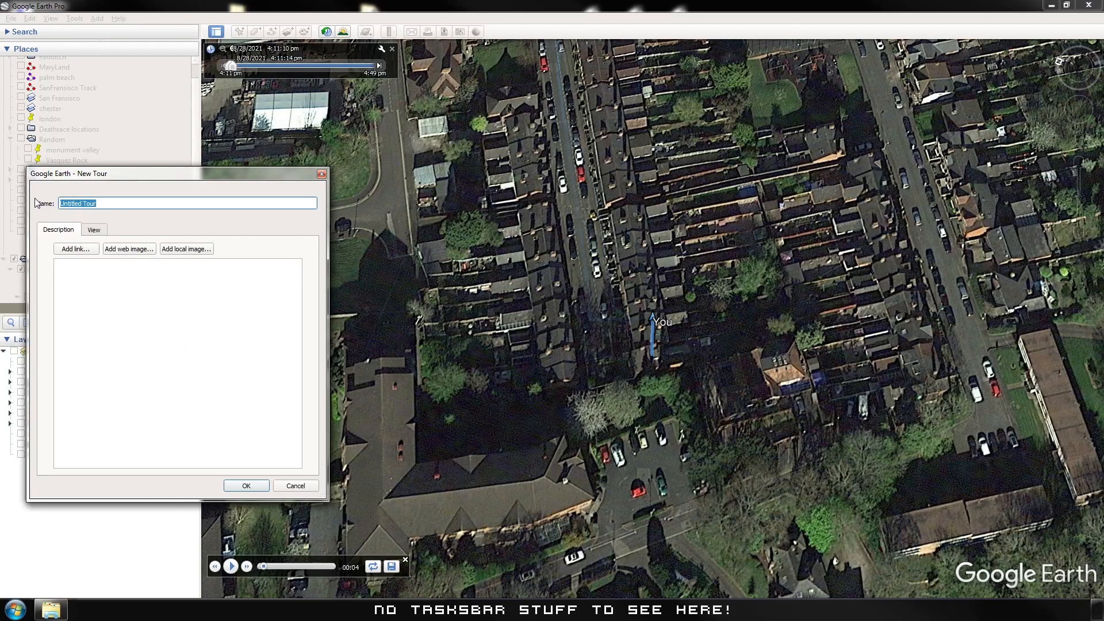
type("Done")
key("Return")
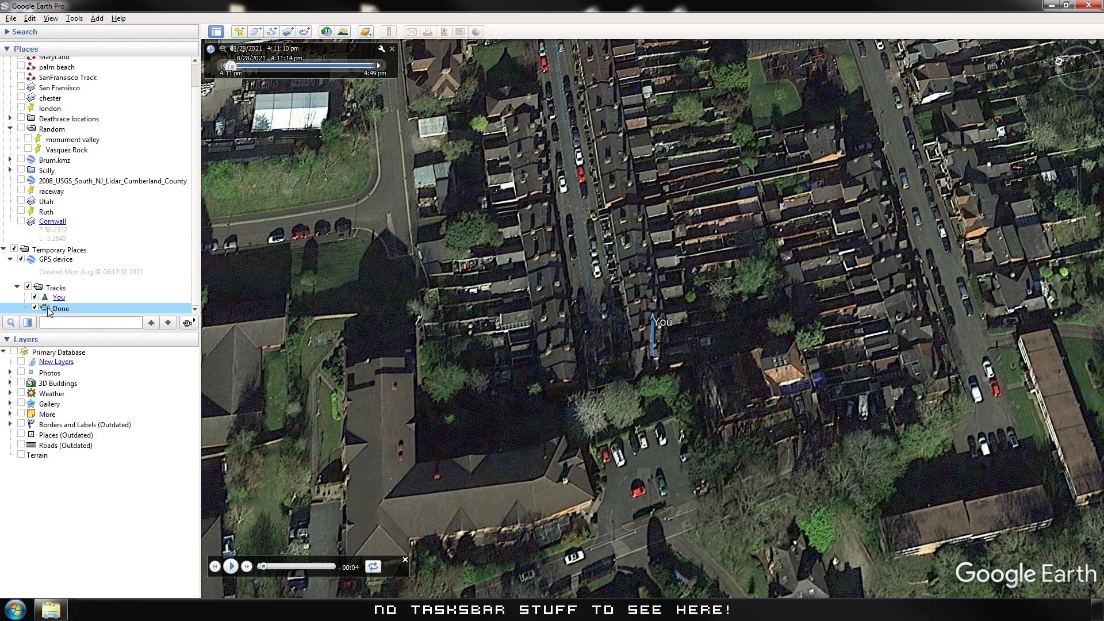
left_click(73, 21)
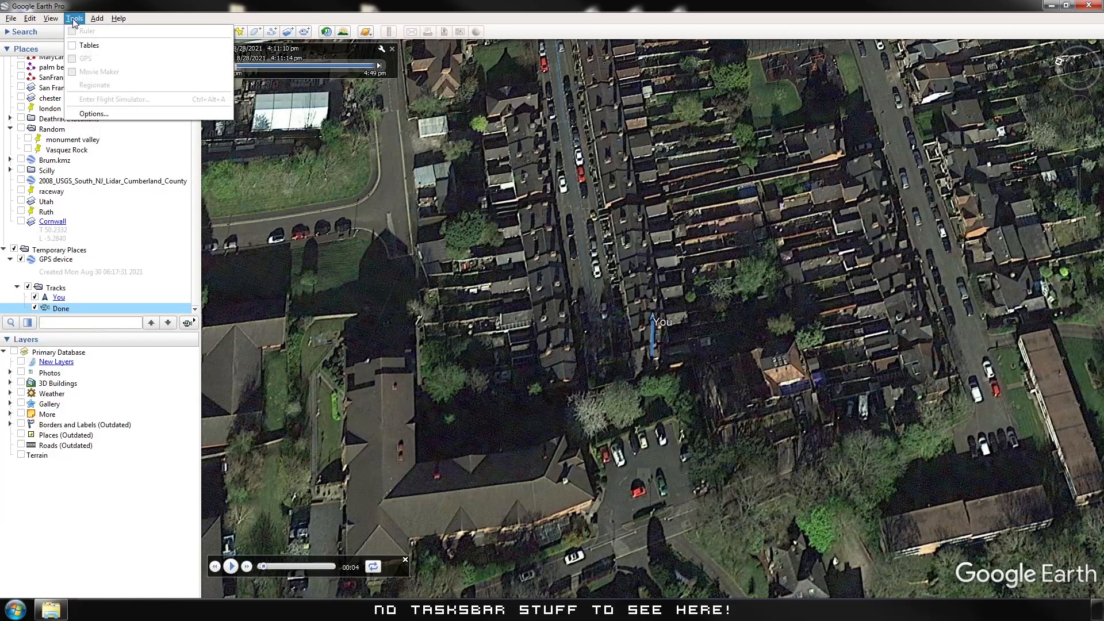
mouse_move(97, 19)
left_click(405, 560)
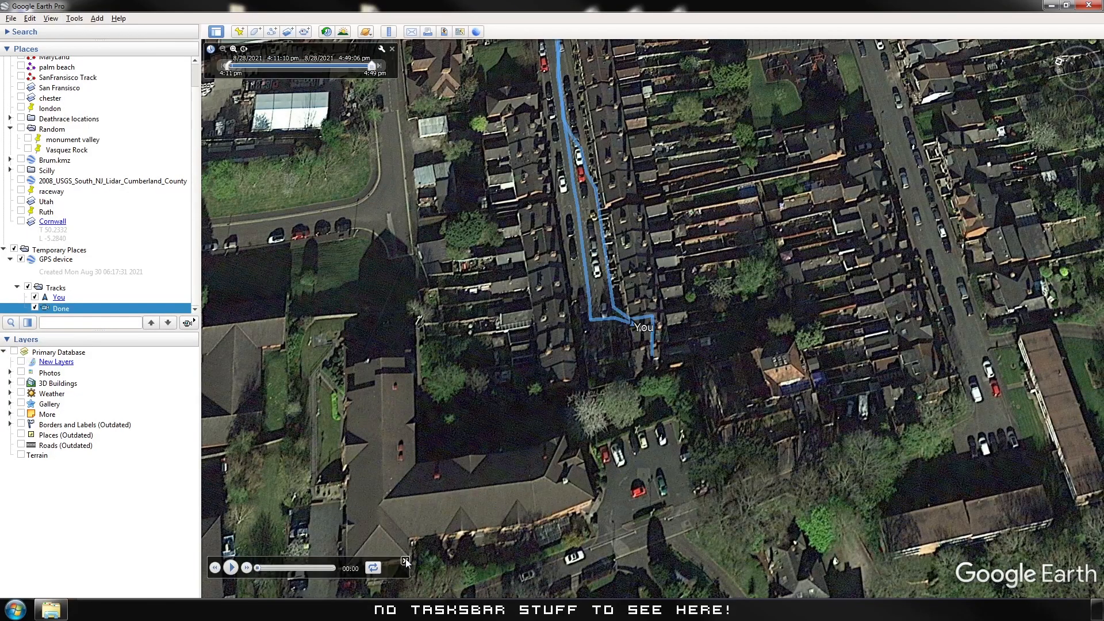
Examine Movie Maker's saved-tour choices and video parameter presets for the Done tour, leaving without creating a movie.
left_click(76, 20)
left_click(105, 73)
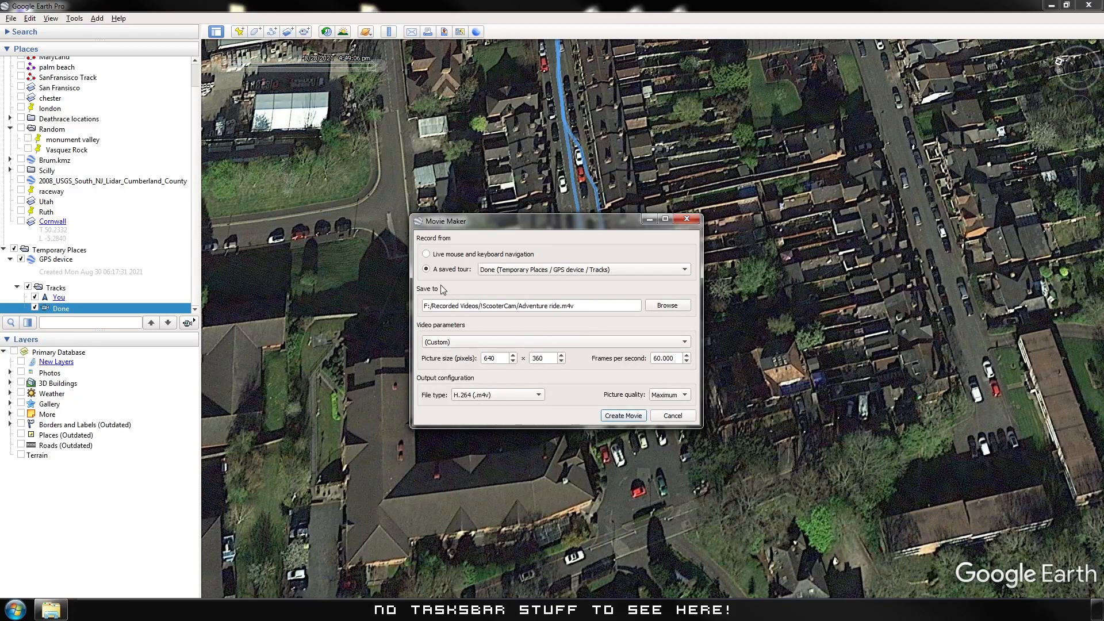
left_click(688, 271)
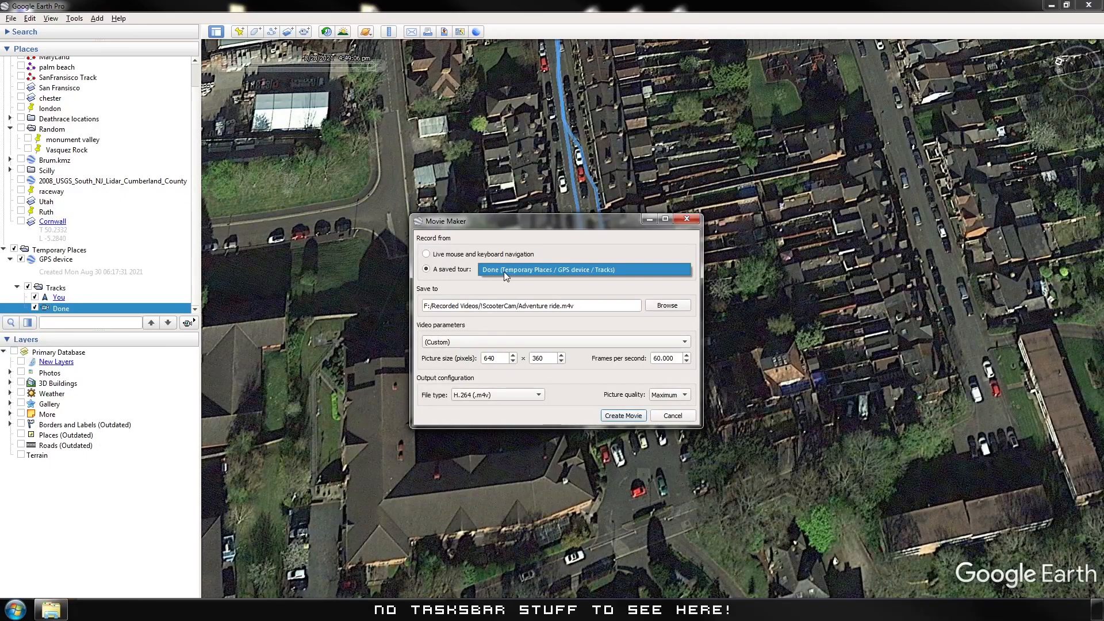
left_click(613, 239)
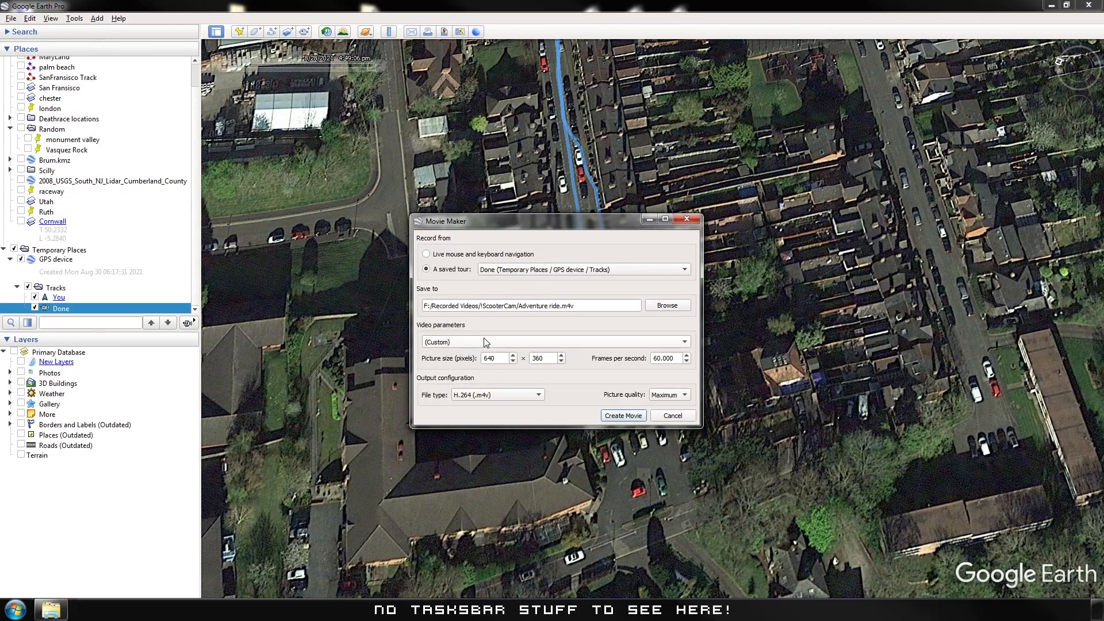
left_click(685, 344)
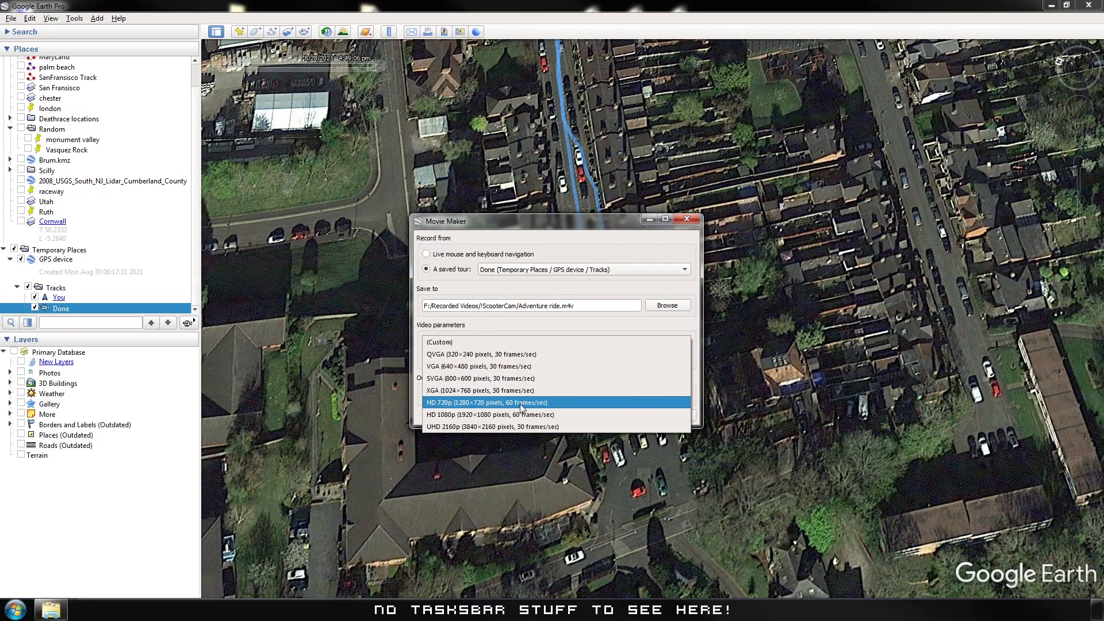
left_click(572, 226)
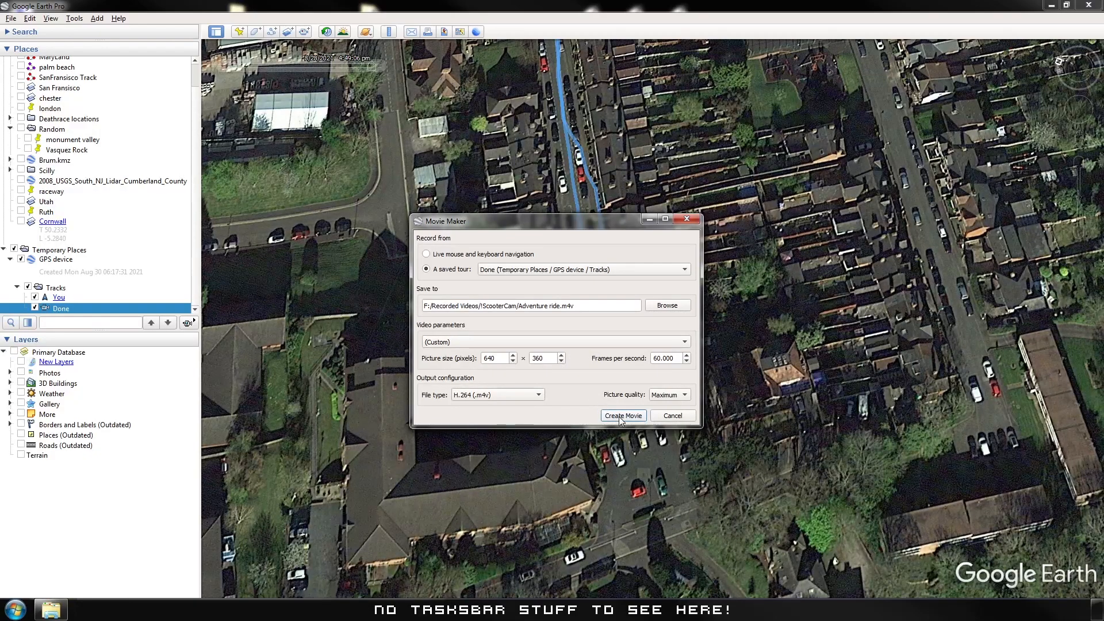
left_click(671, 416)
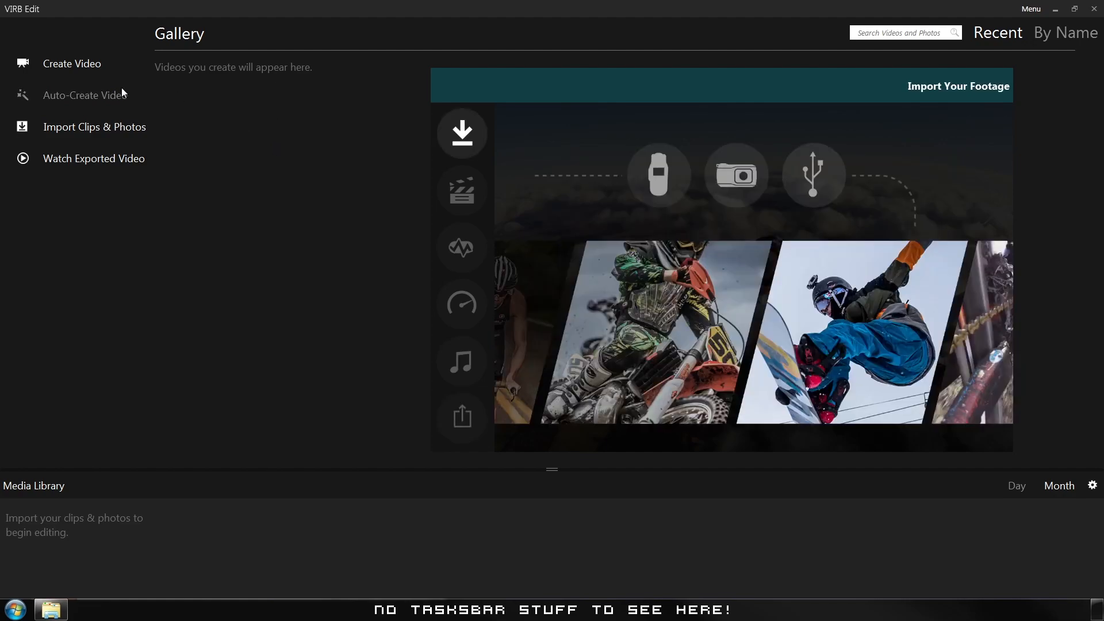
In VIRB Edit, create a new video named Test.
left_click(71, 65)
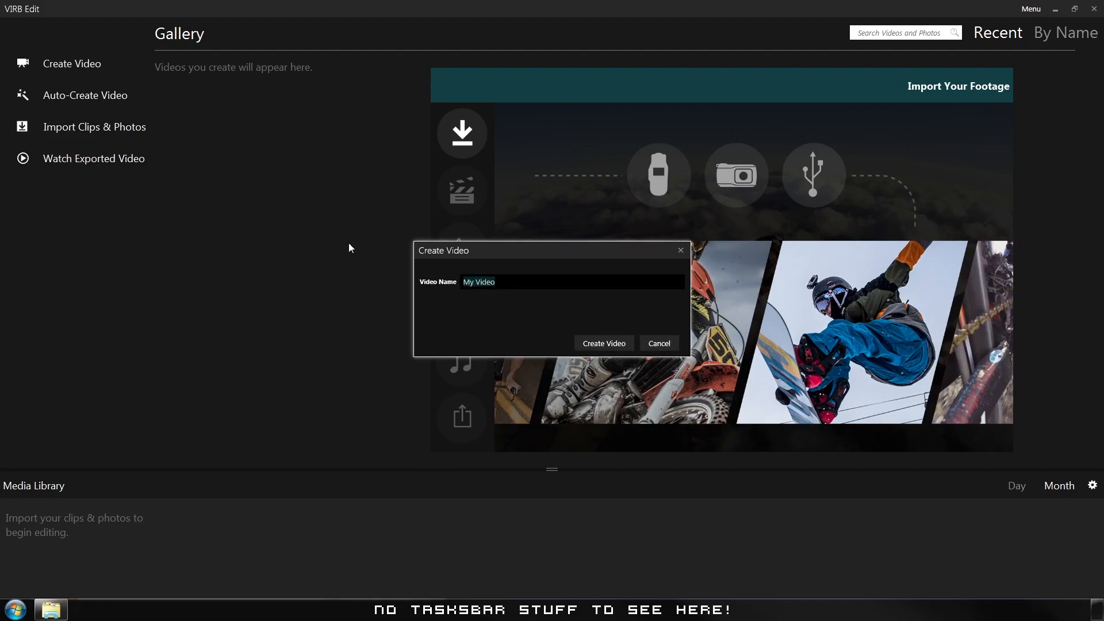
type("Test")
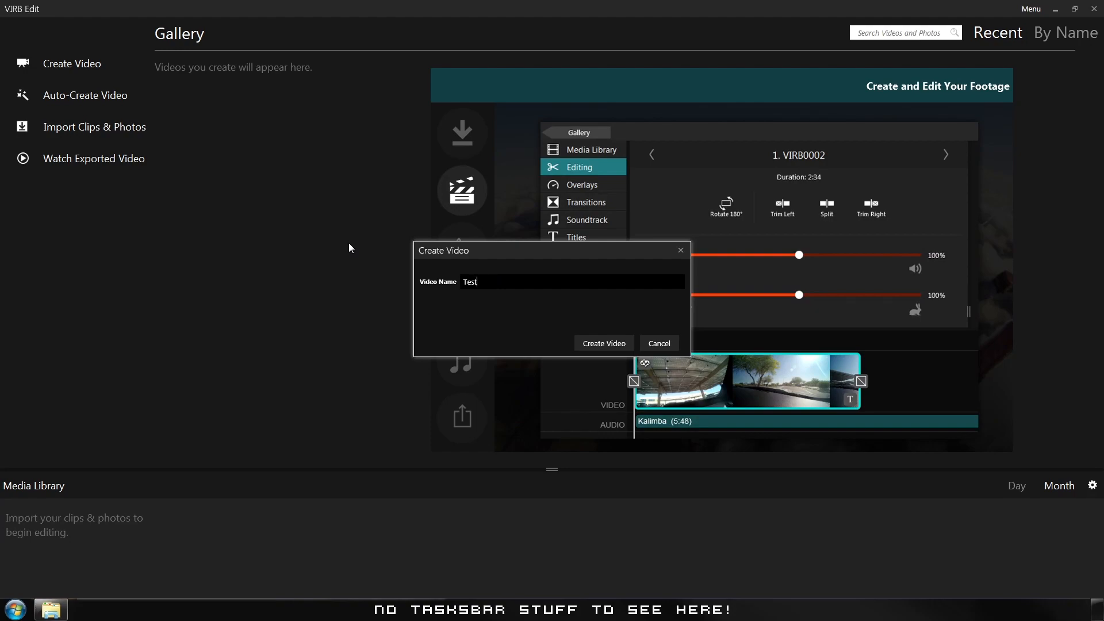
key("Return")
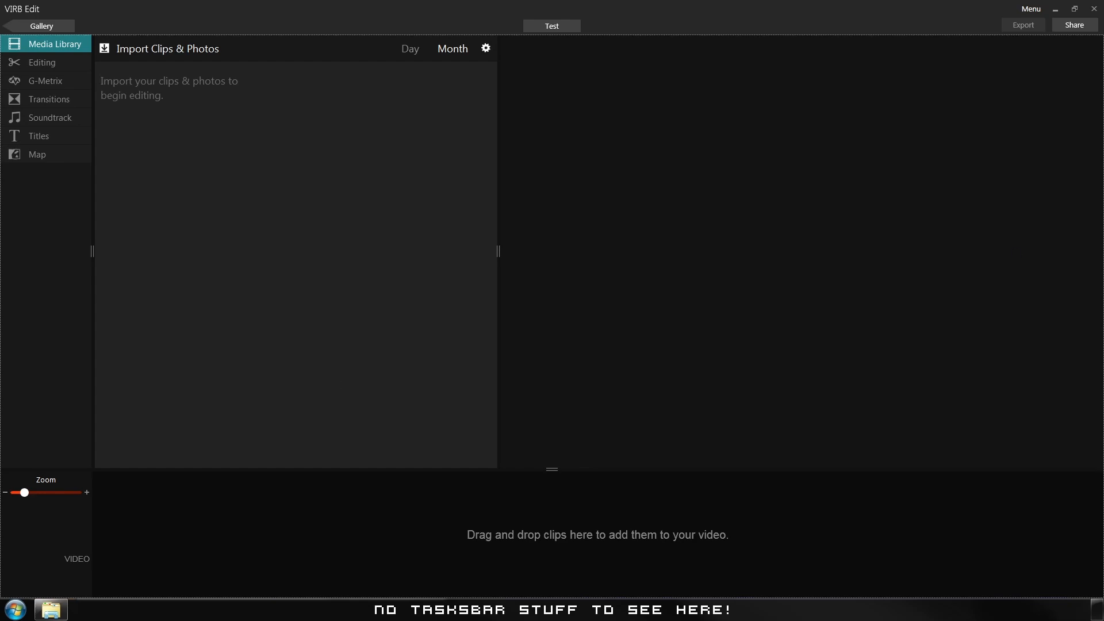
Import the Example video clip, add it to the timeline and have the clip optimized for editing.
left_click_drag(0, 172, 233, 169)
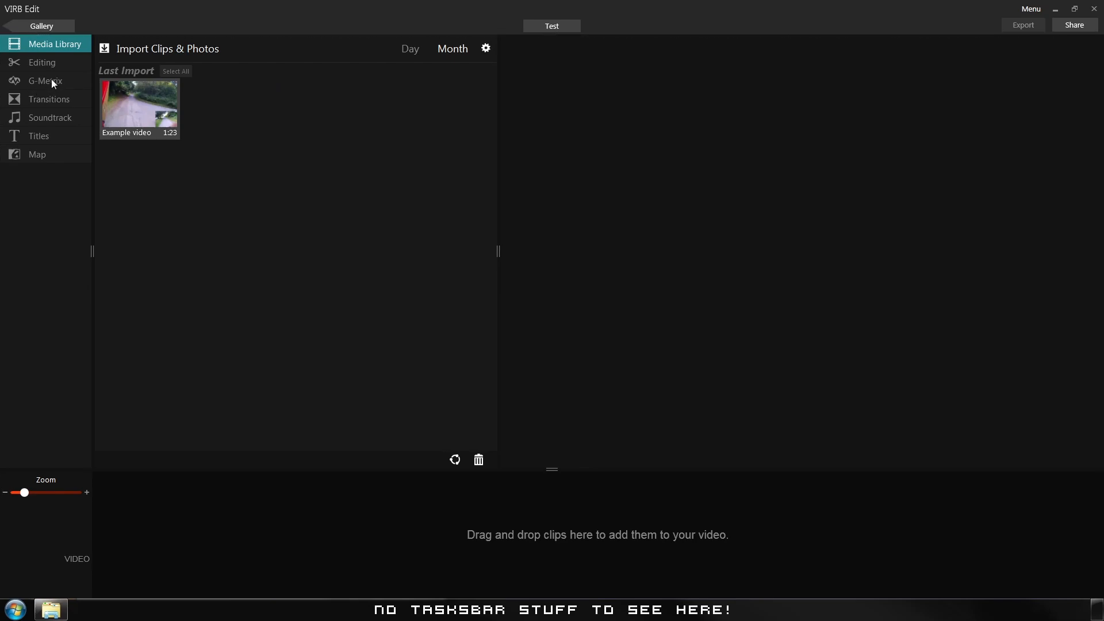
left_click_drag(128, 119, 115, 533)
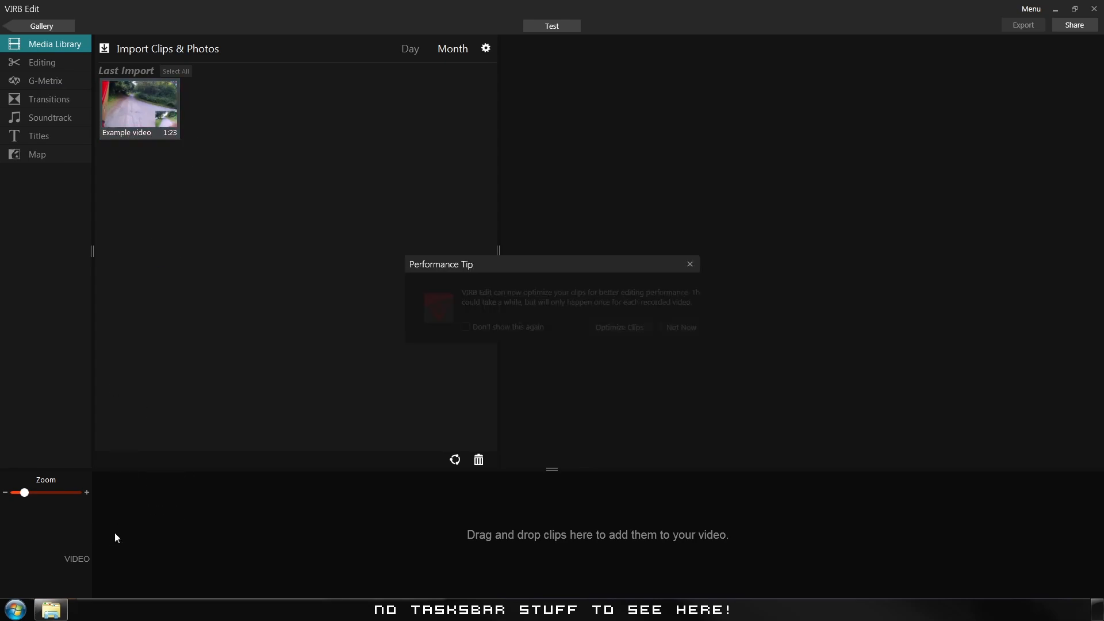
left_click(606, 328)
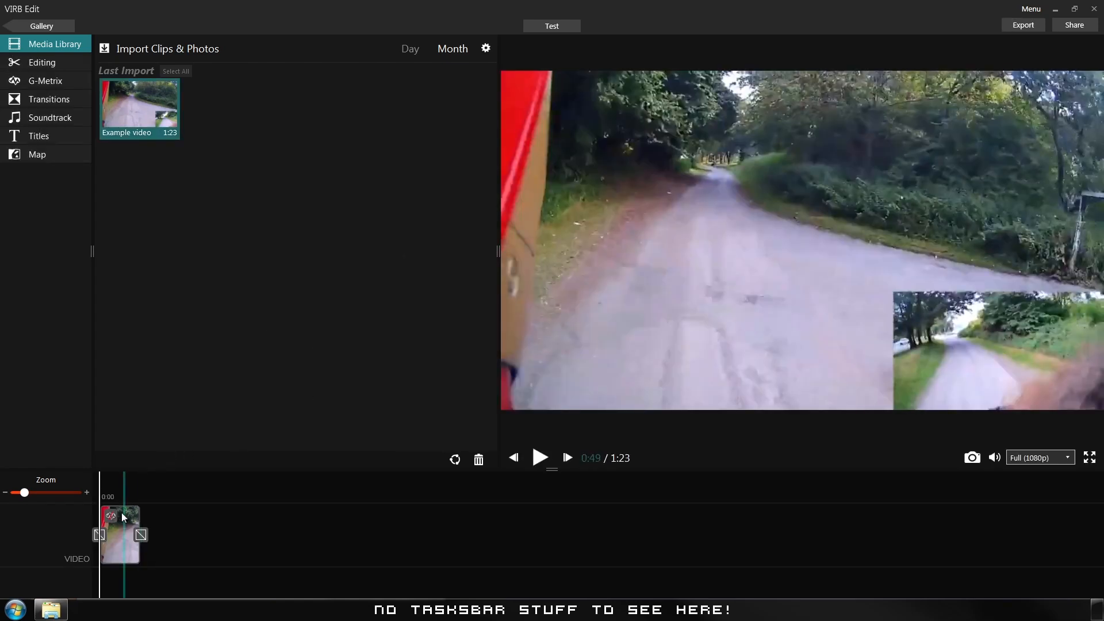
Open the timeline clip's G-Metrix data and play the footage up to the blue bench at about 0:45.
left_click(102, 493)
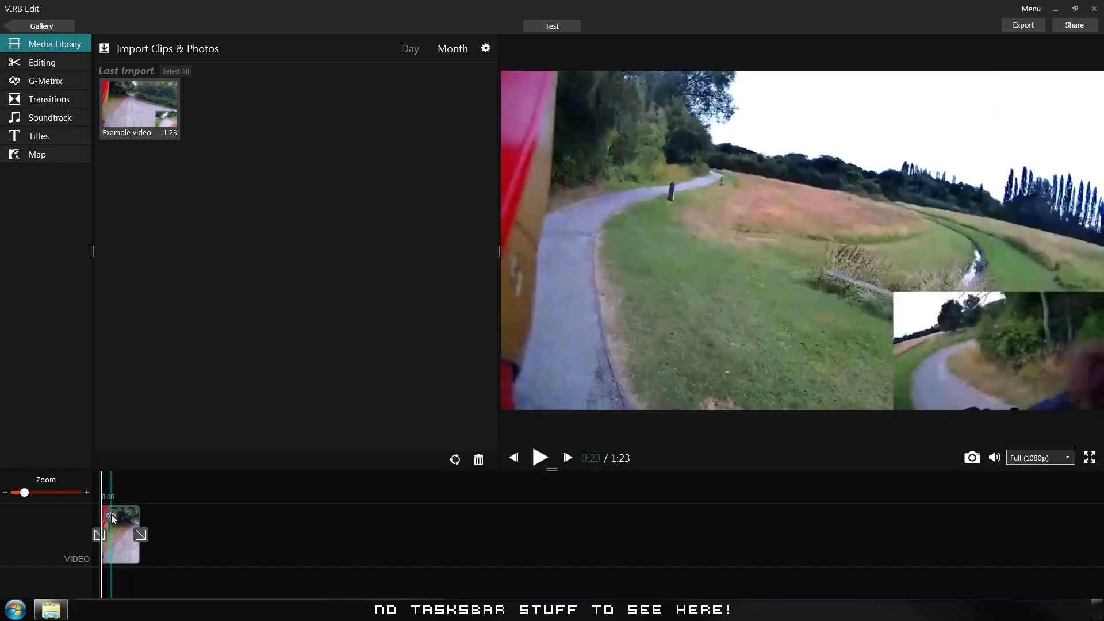
left_click(112, 514)
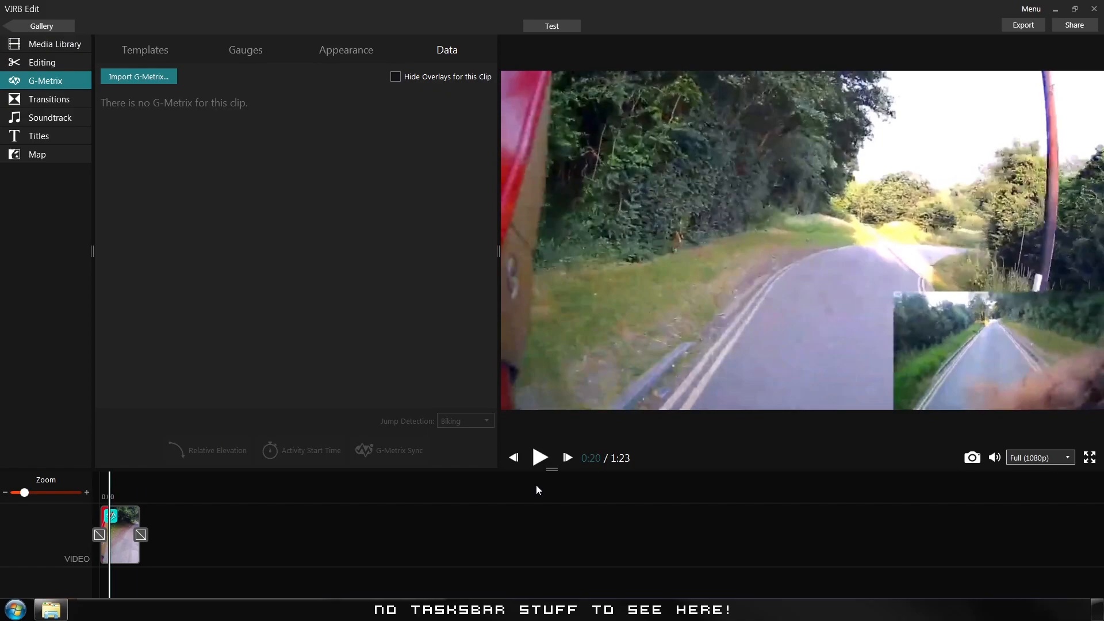
mouse_move(996, 457)
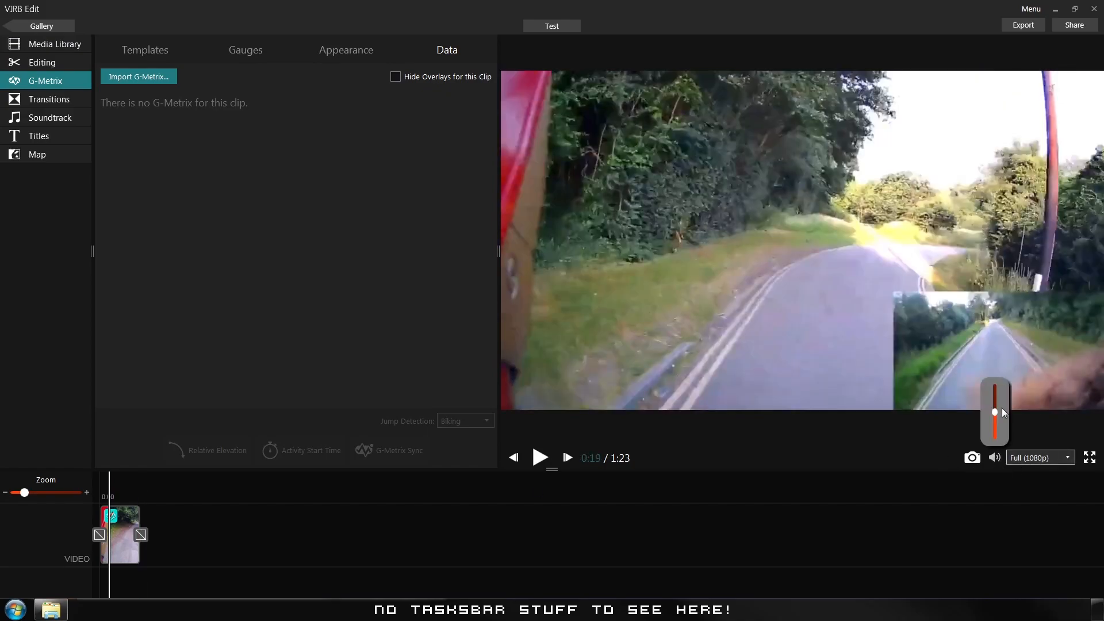
left_click(540, 458)
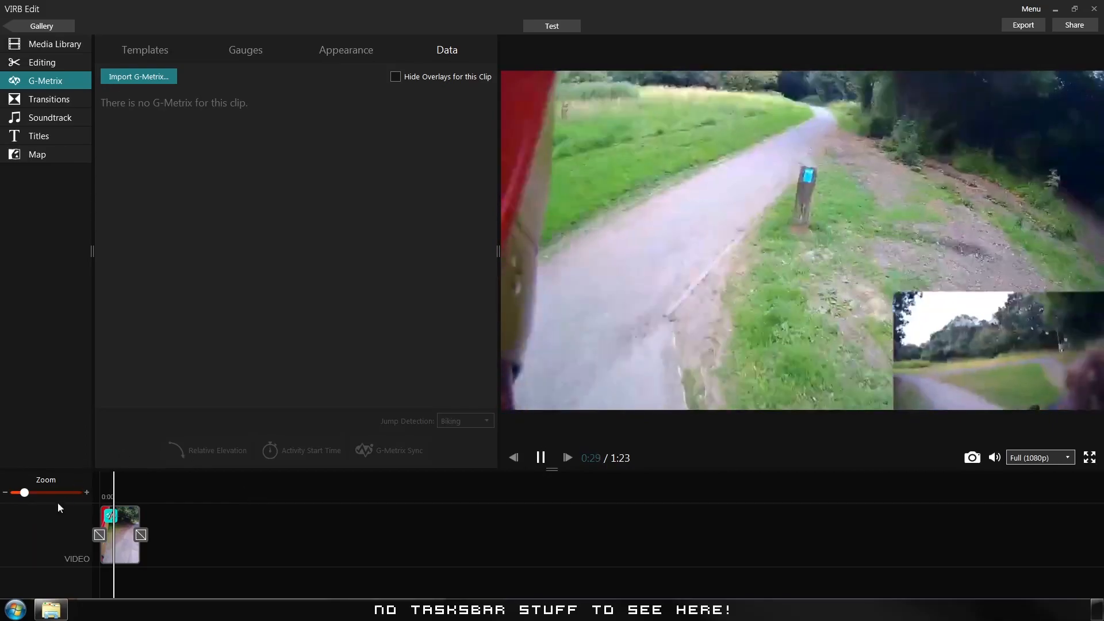
key("space")
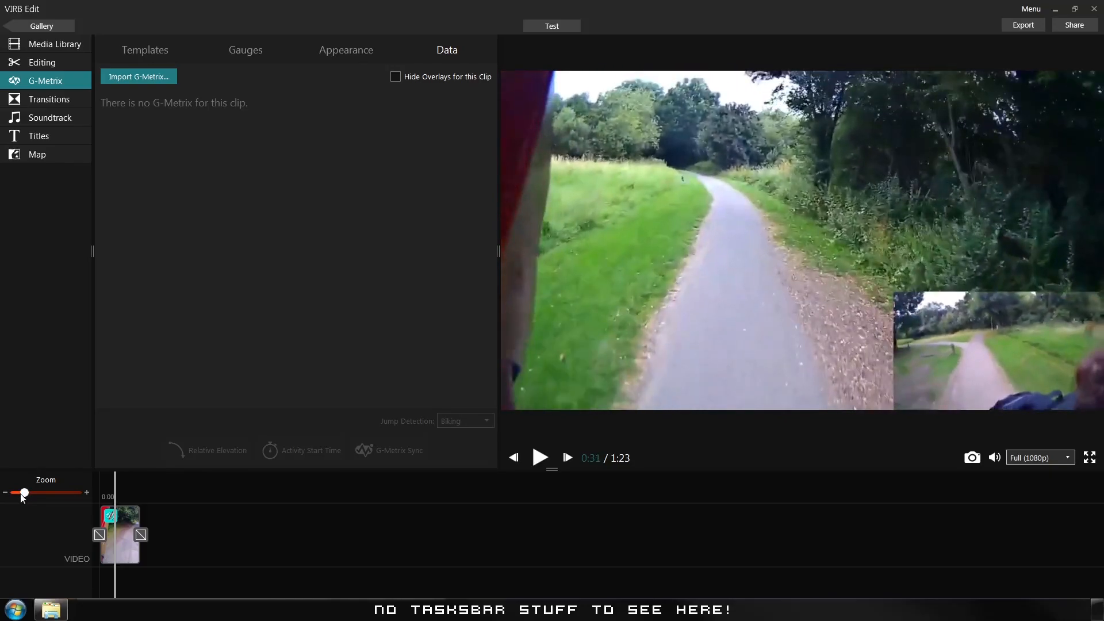
key("space")
left_click_drag(23, 493, 59, 499)
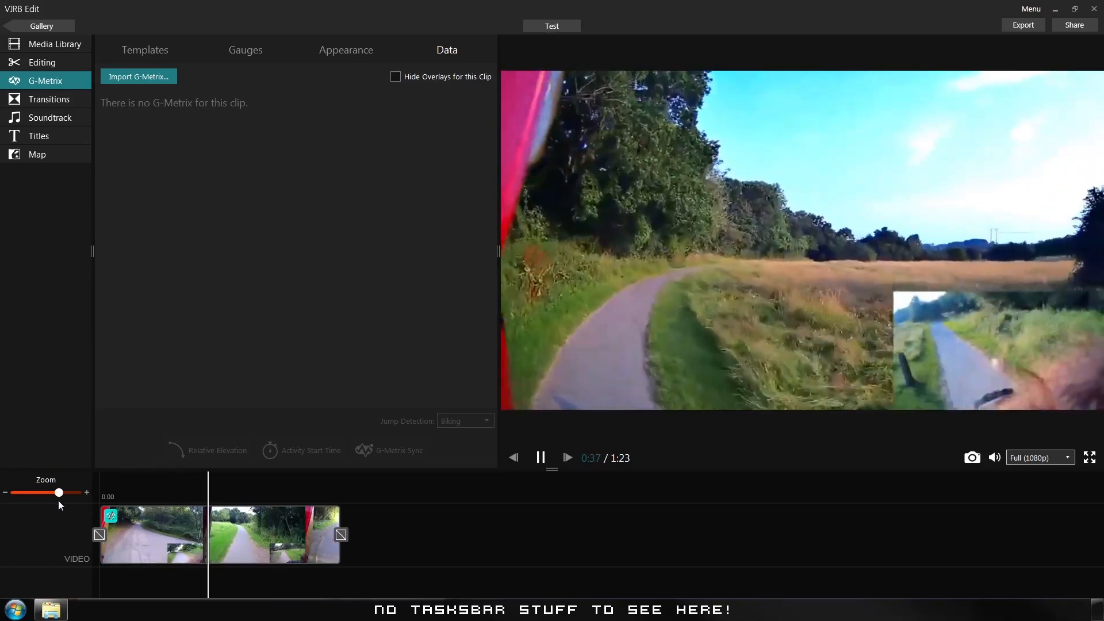
key("space")
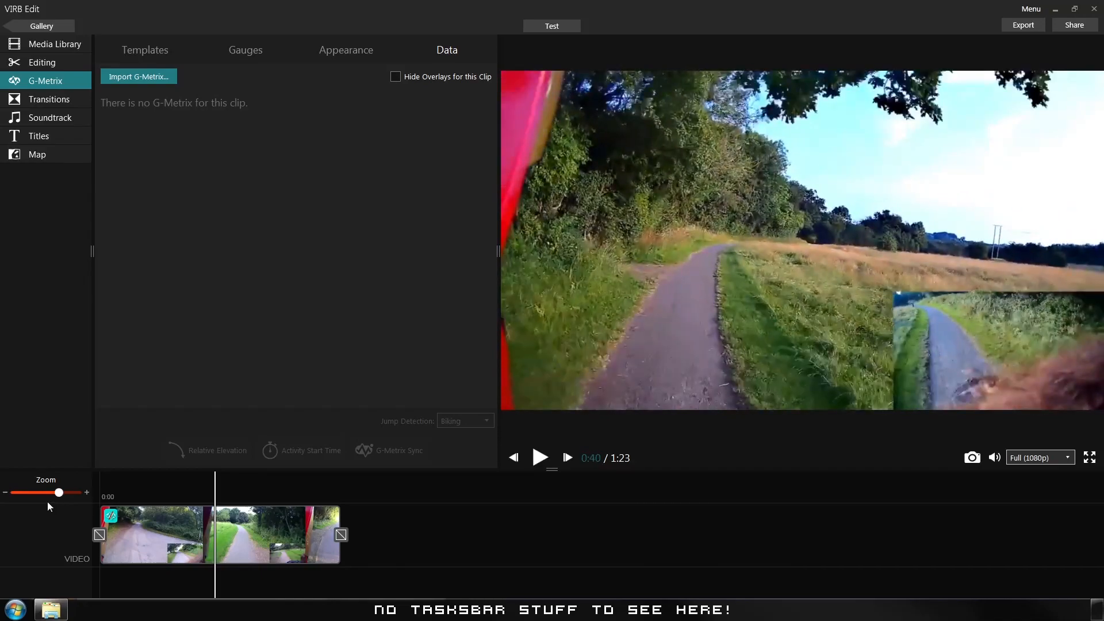
key("space")
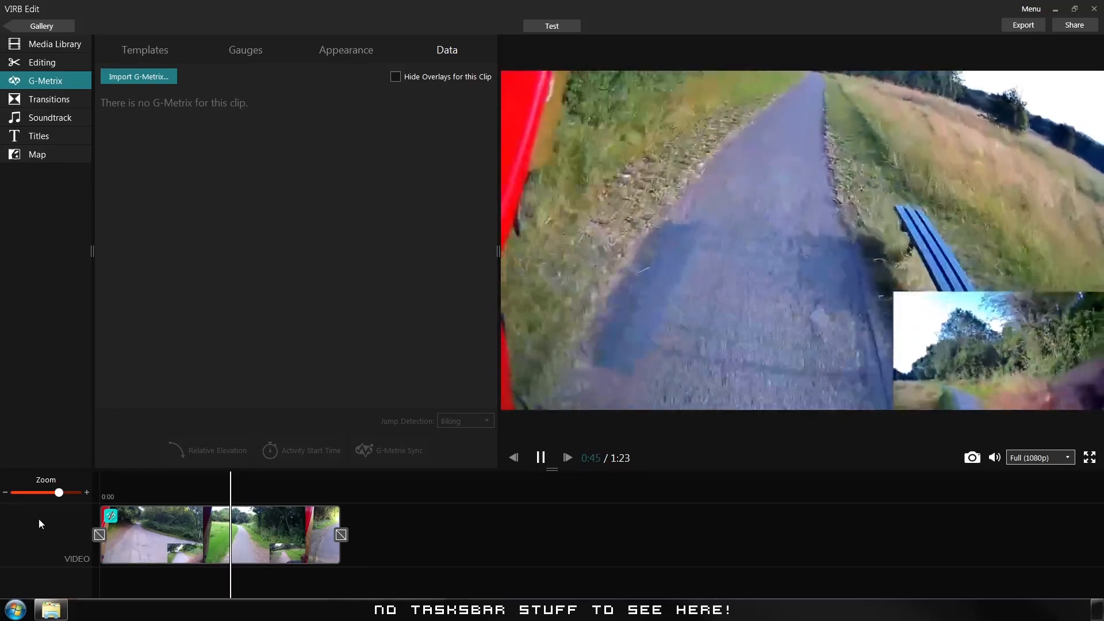
key("space")
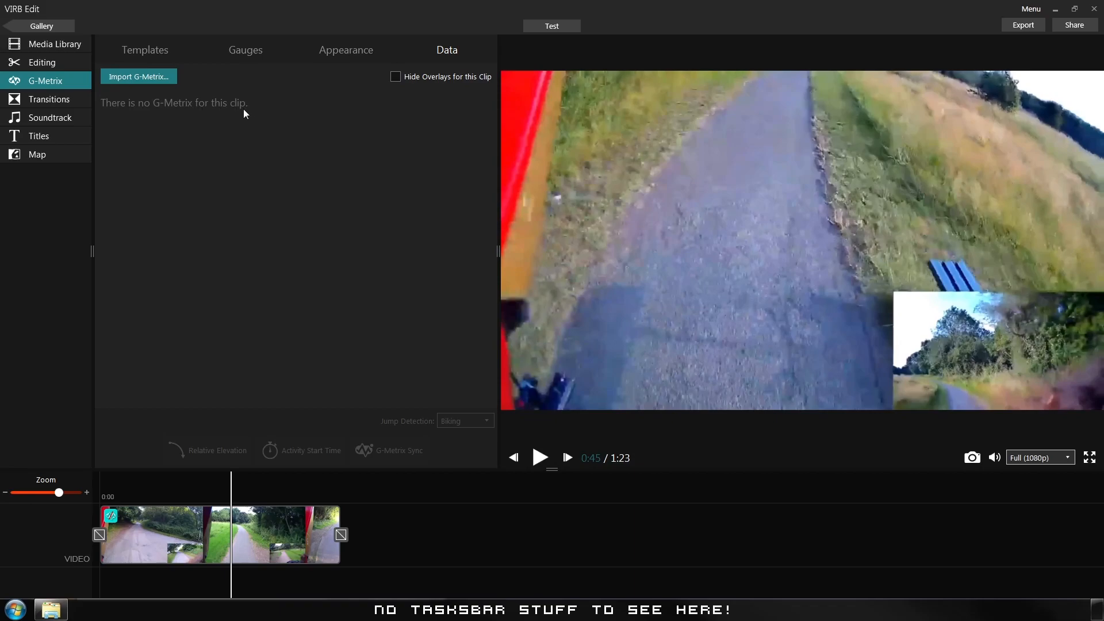
Import the Afternoon_adventure log from the previous imports as the clip's G-Metrix data.
left_click(135, 83)
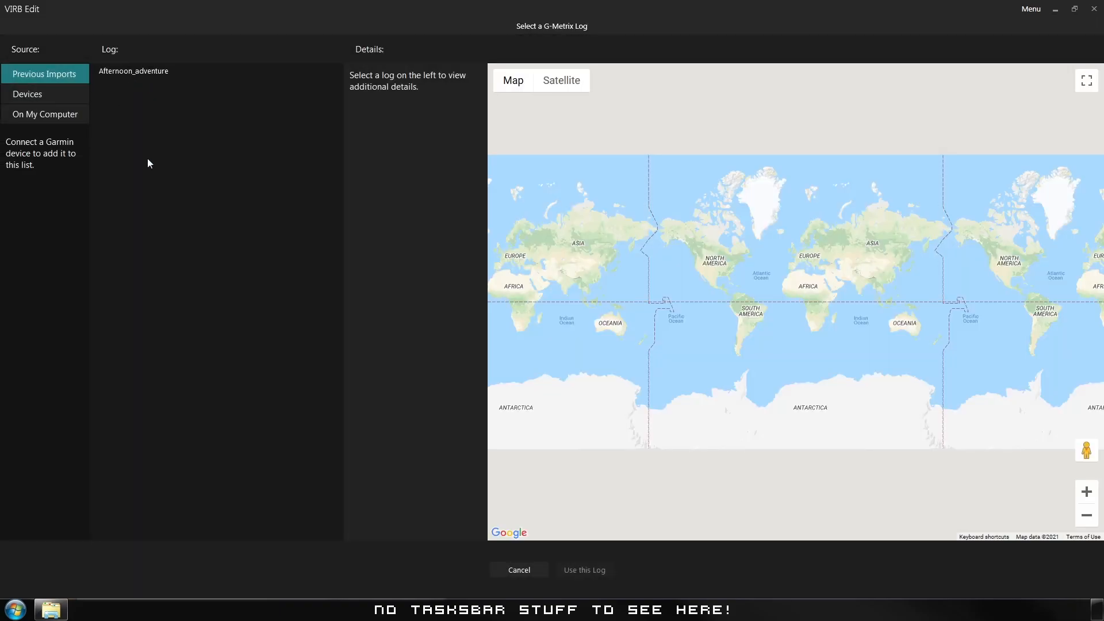
left_click(133, 75)
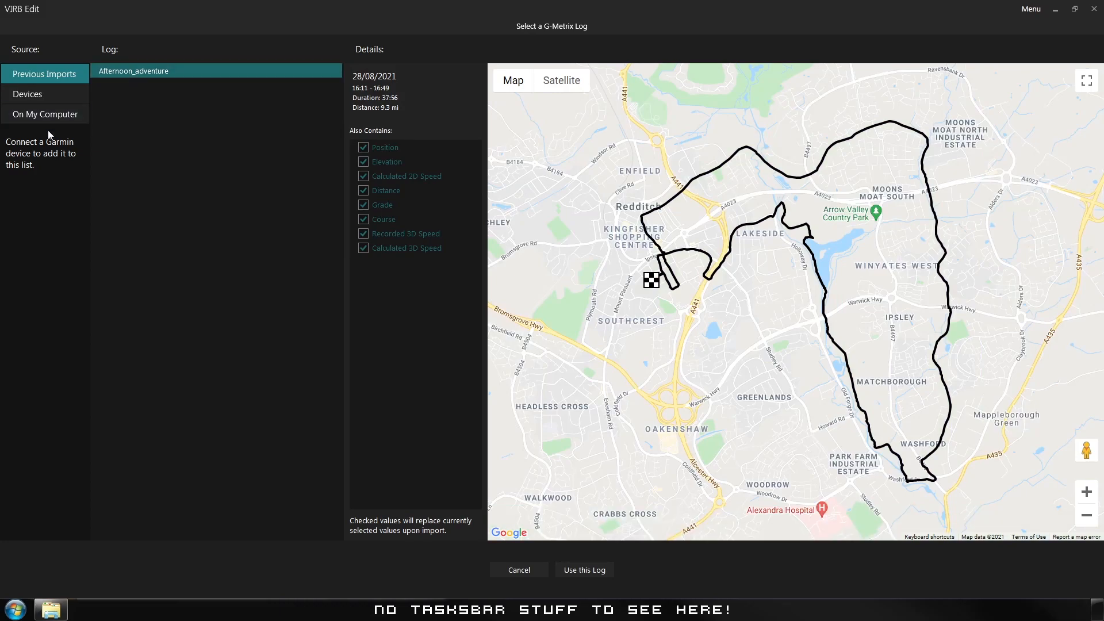
left_click(44, 95)
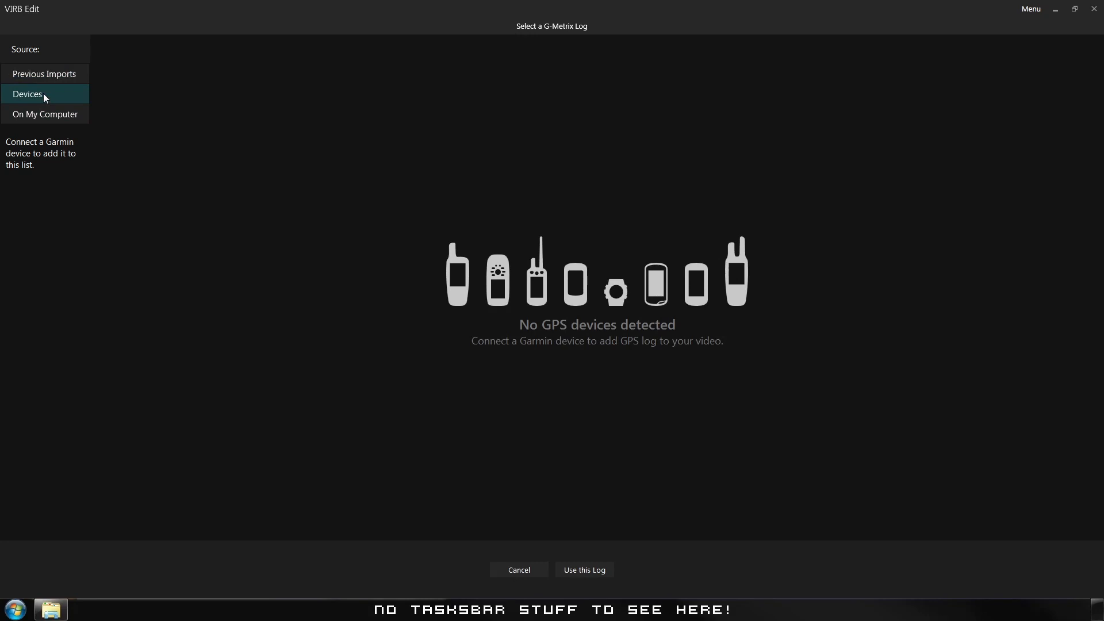
left_click(46, 116)
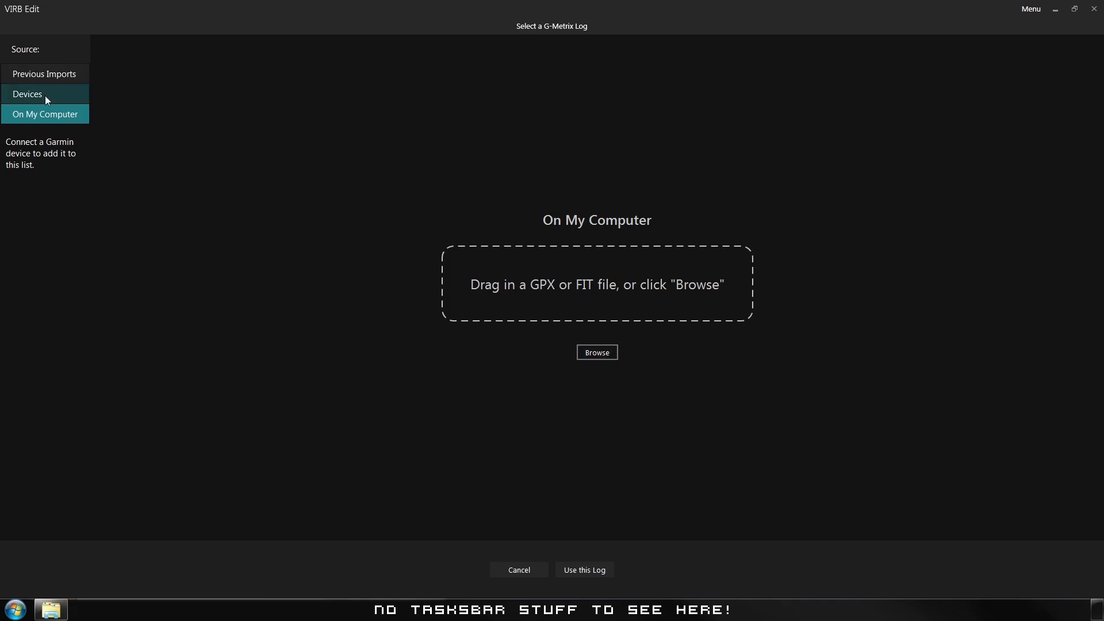
left_click(44, 75)
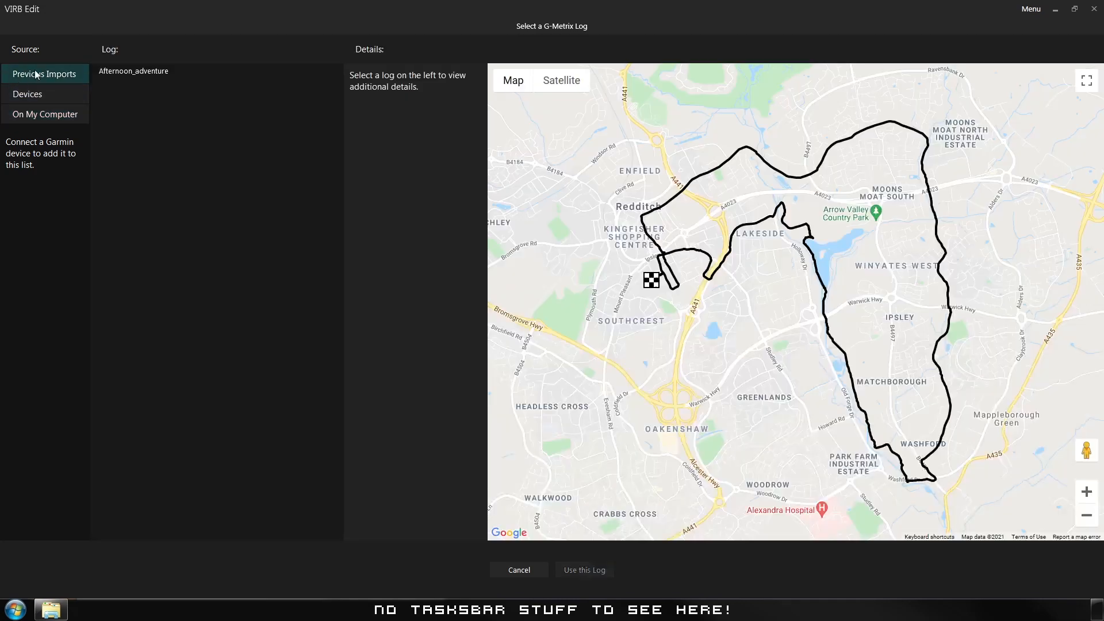
left_click(132, 70)
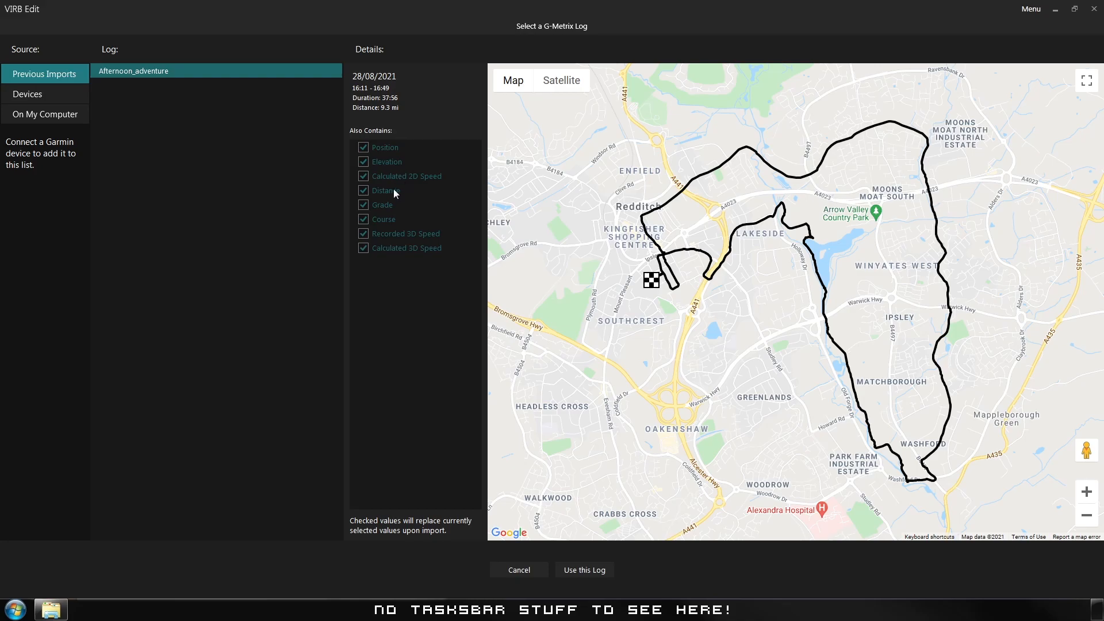
left_click(362, 236)
left_click(592, 570)
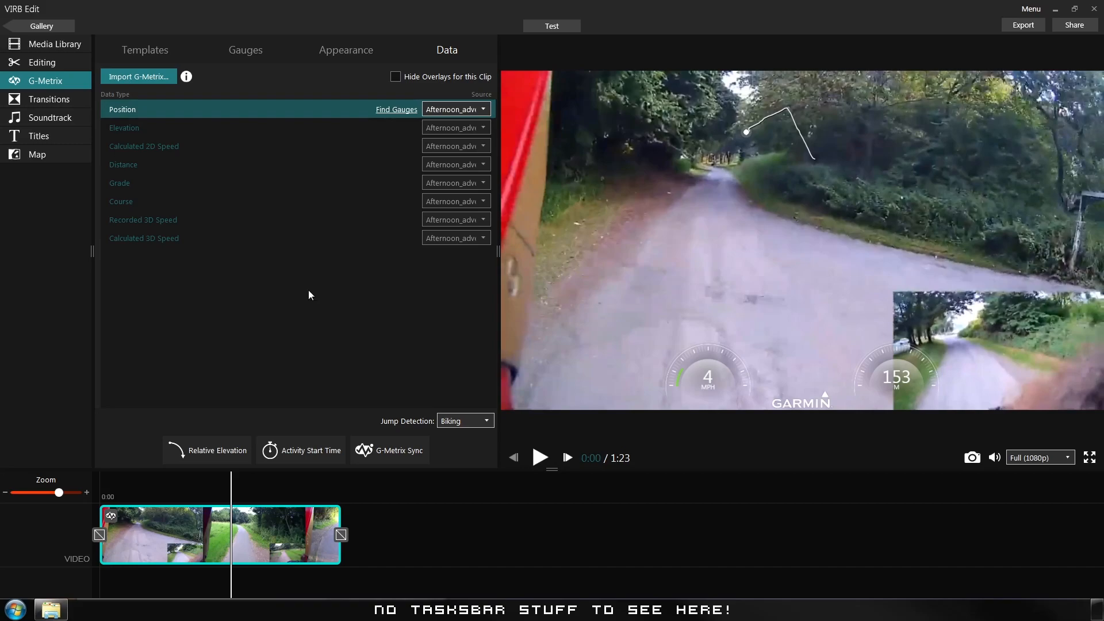
Start G-Metrix Sync for the clip and move the sync video to about 0:46.
left_click(386, 458)
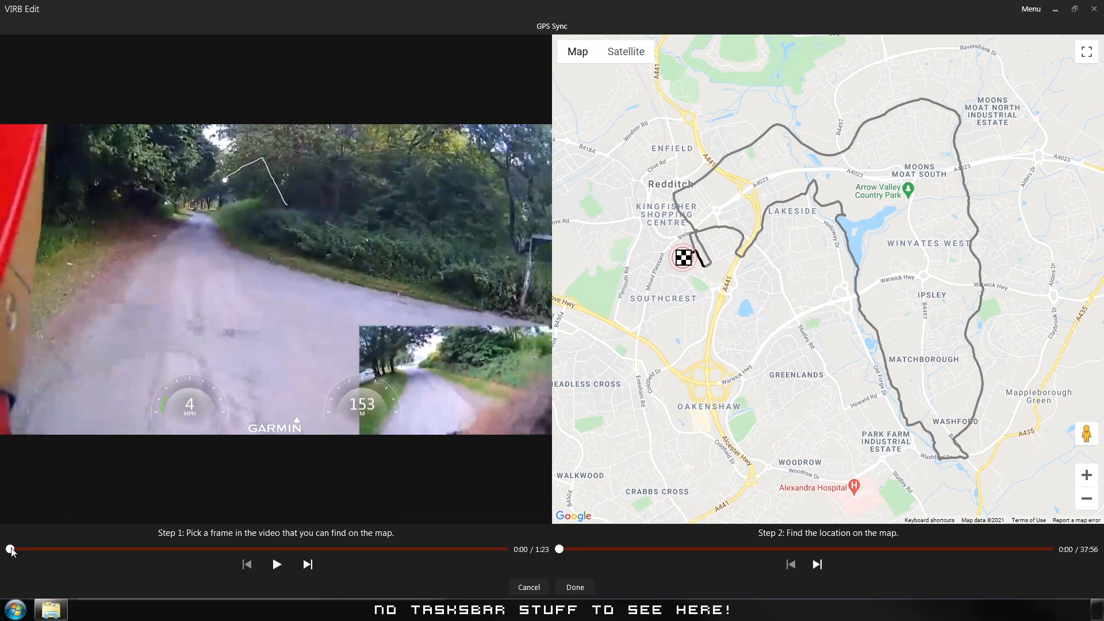
left_click_drag(10, 549, 132, 551)
mouse_move(137, 551)
left_mouse_down()
mouse_move(209, 555)
mouse_move(288, 577)
left_mouse_up()
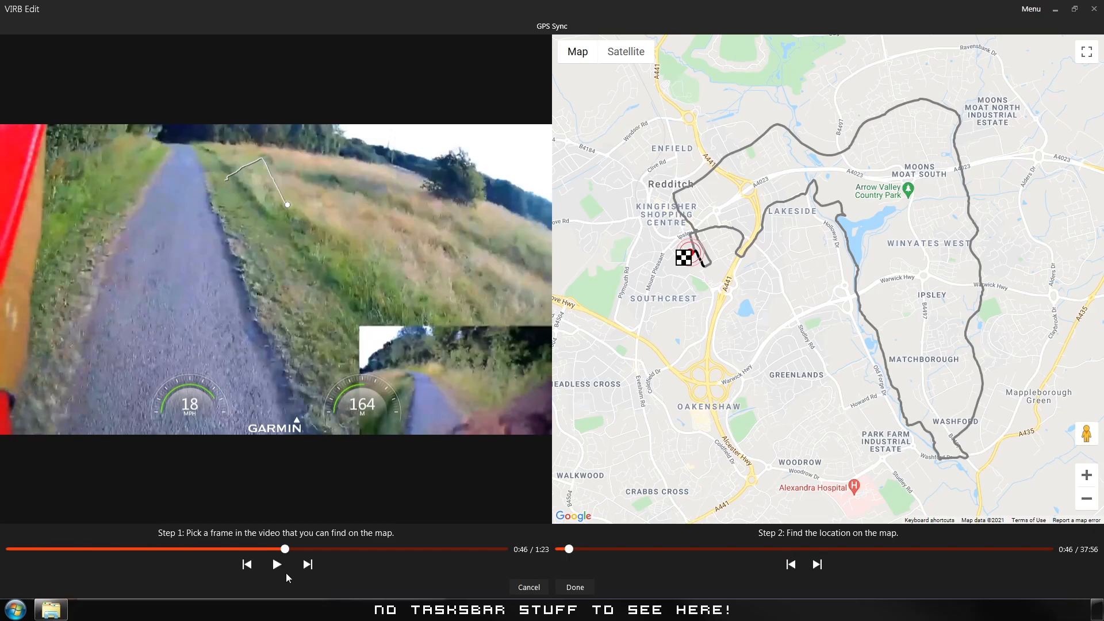
Step the sync video back frame by frame to 0:45, towards the blue bench.
left_click(249, 565)
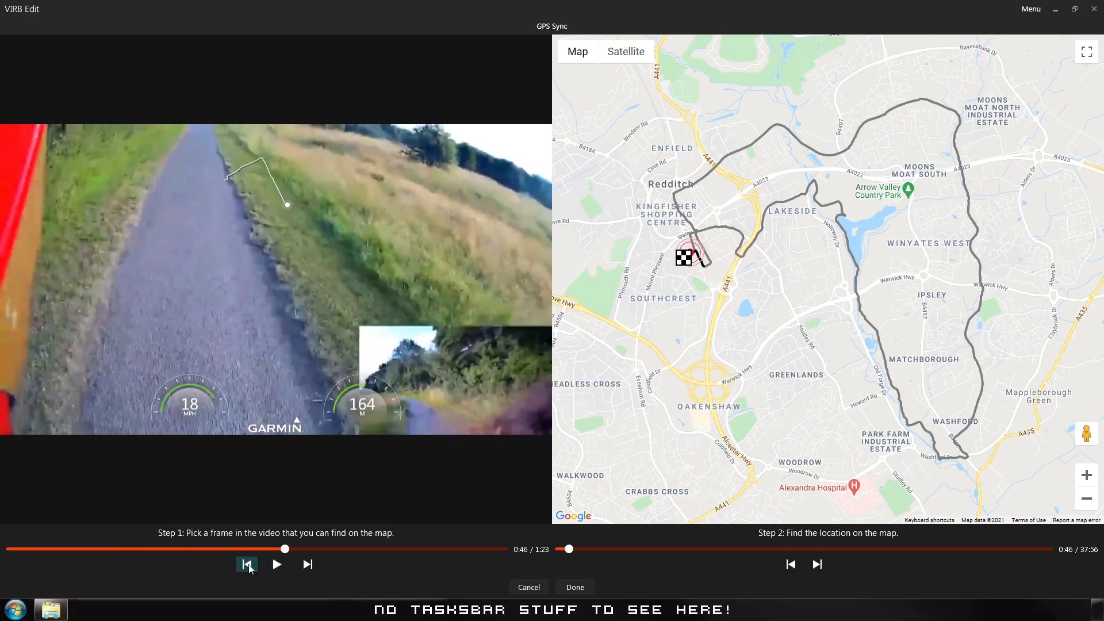
left_click(250, 564)
left_click(252, 564)
left_click(252, 564)
left_click(253, 567)
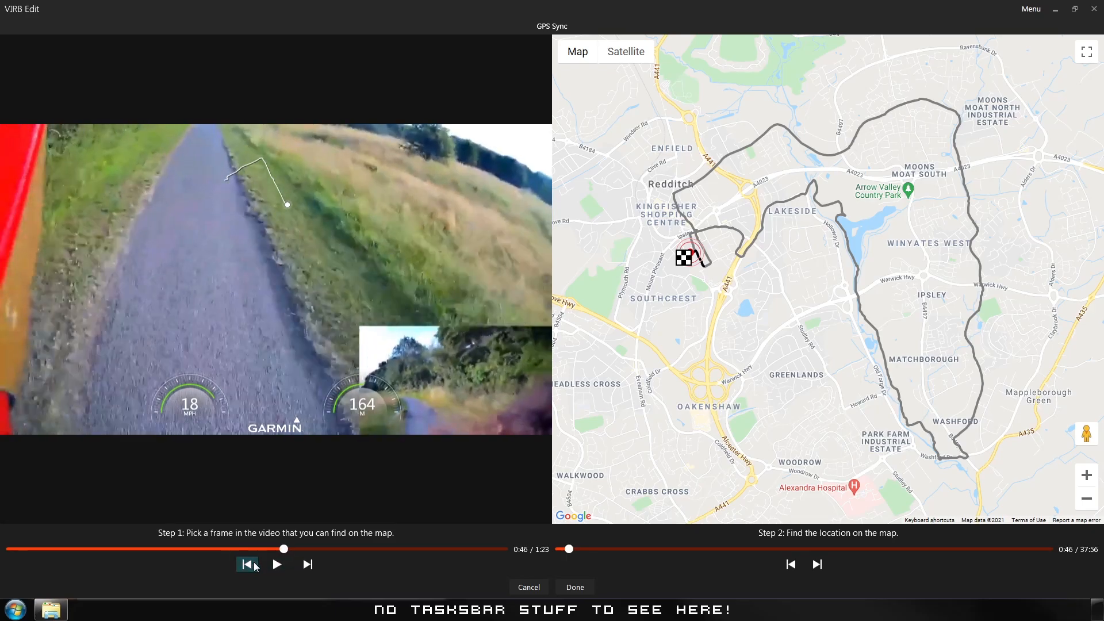
left_click(255, 567)
left_click(256, 567)
left_click(257, 567)
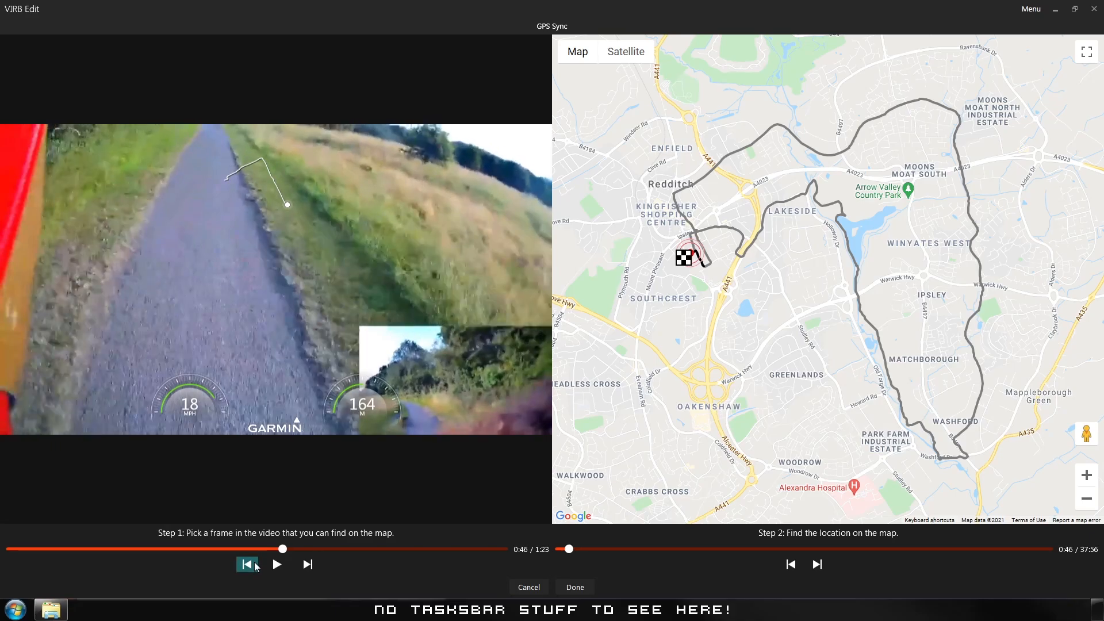
left_click(256, 567)
left_click(257, 567)
left_click(256, 567)
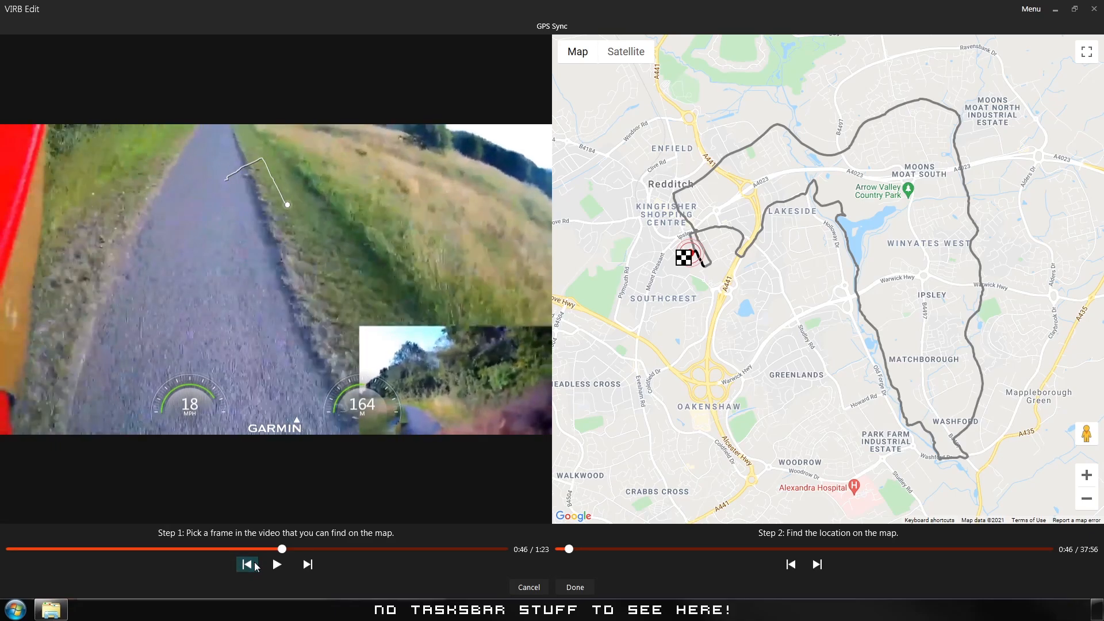
left_click(256, 567)
left_click(256, 567)
left_click(257, 567)
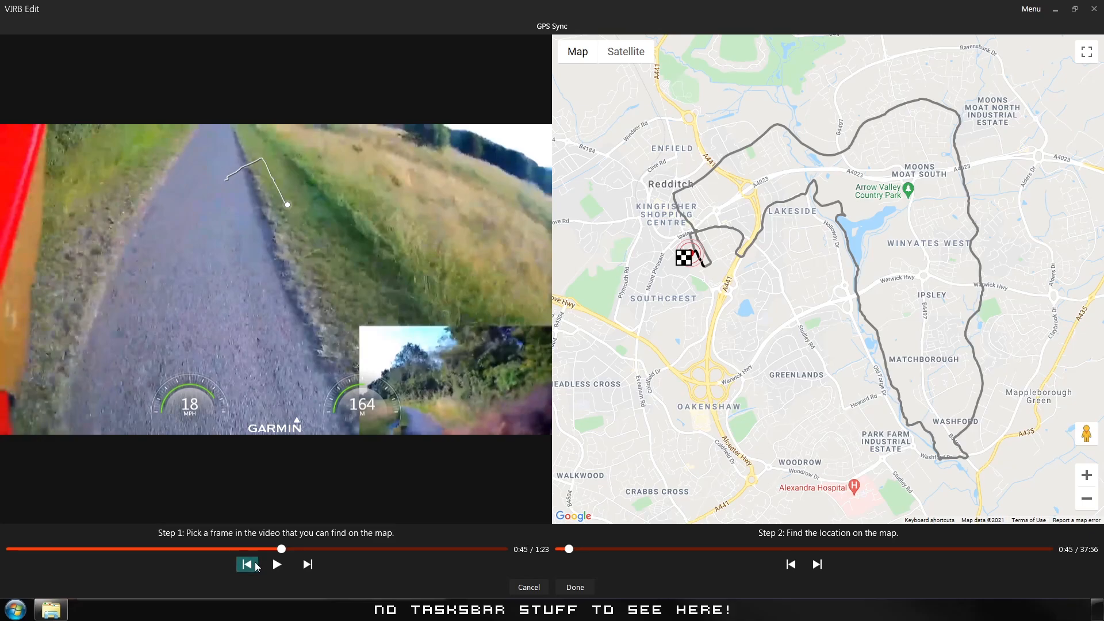
left_click(257, 567)
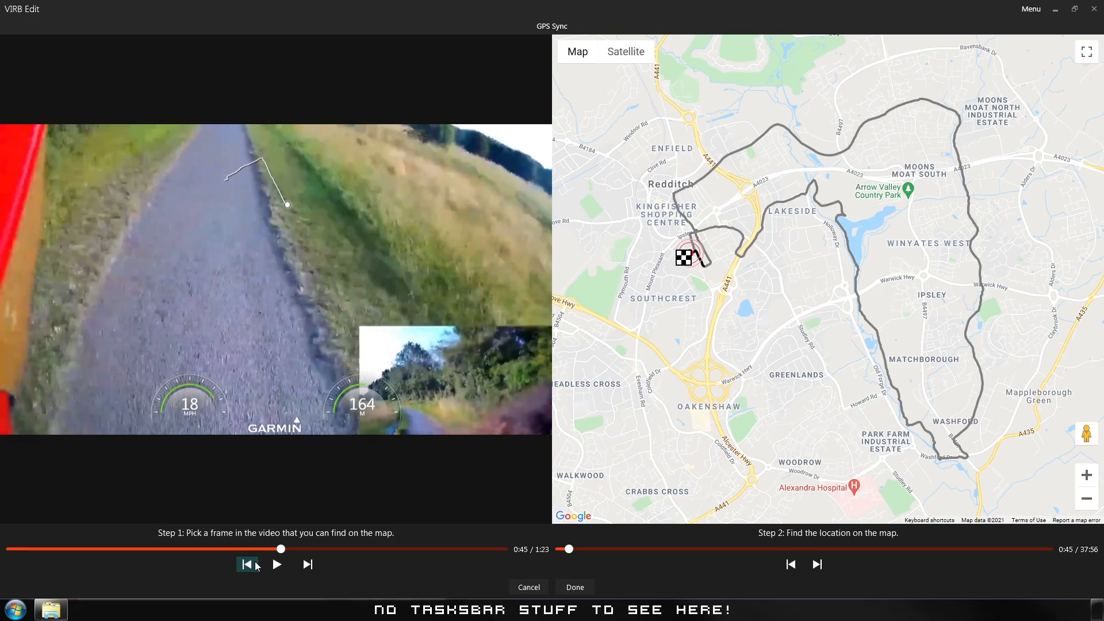
left_click(257, 566)
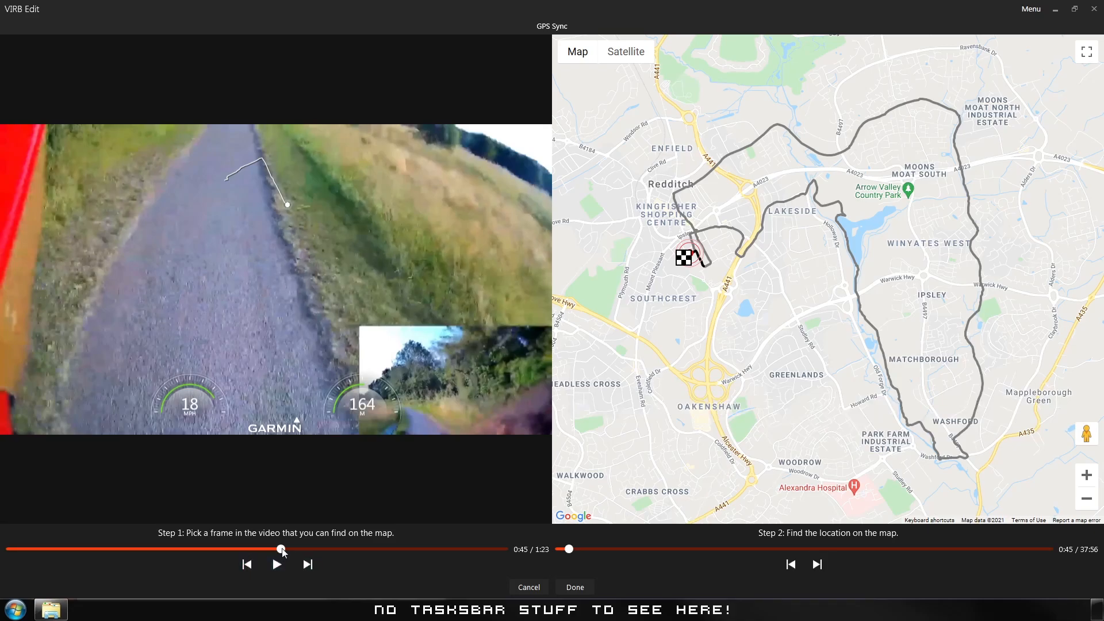
Find the blue bench at 0:45 and advance frame by frame until the bike has just passed it.
left_click(282, 550)
left_click(279, 550)
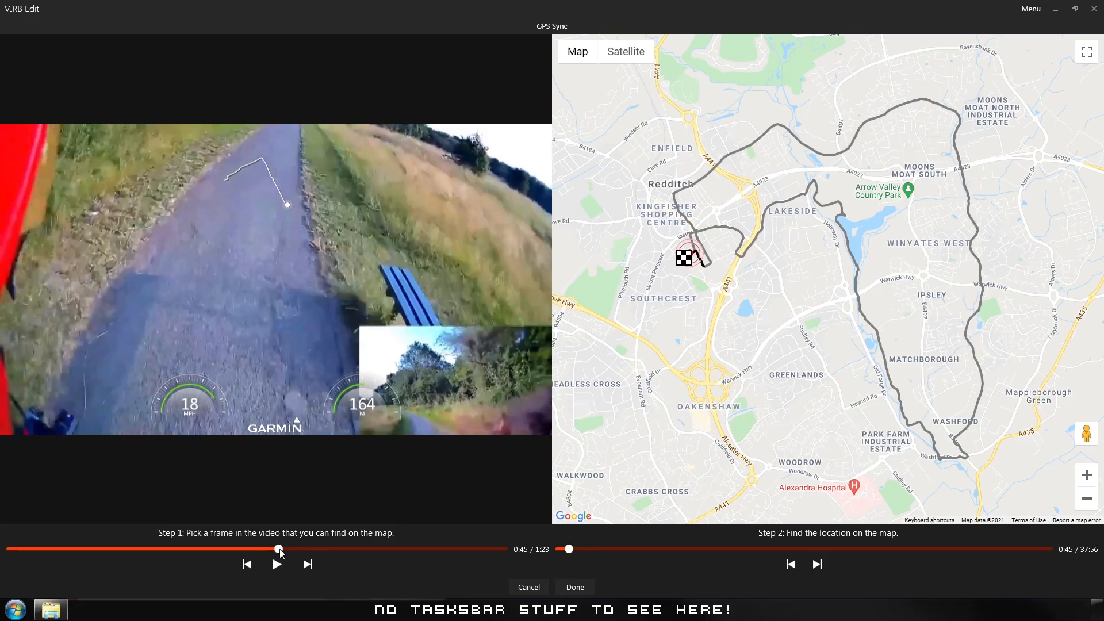
left_click(311, 567)
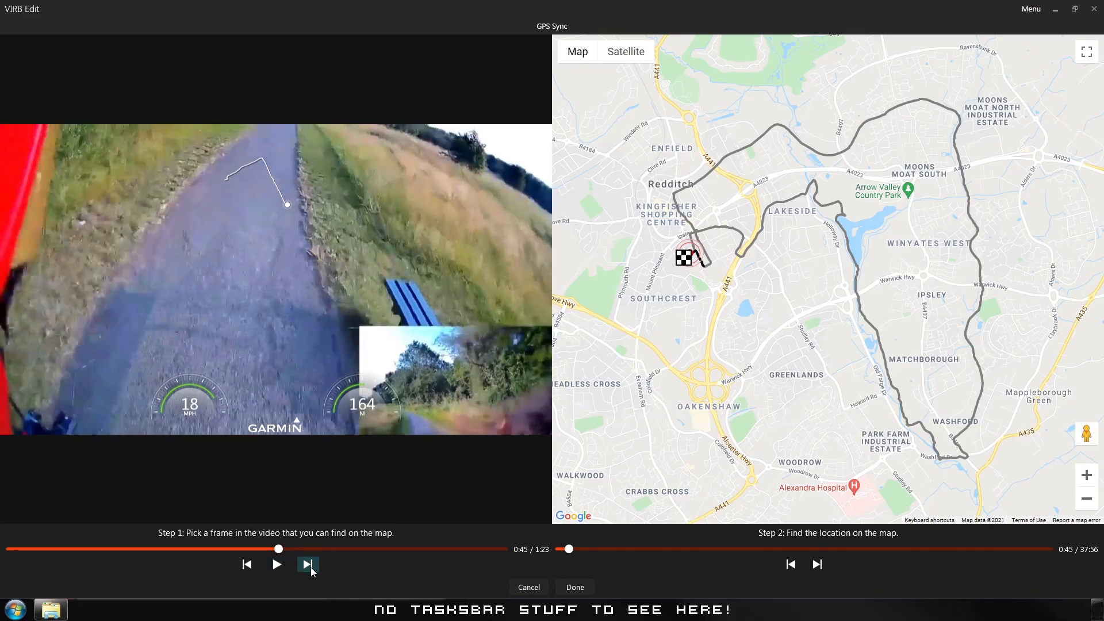
left_click(310, 567)
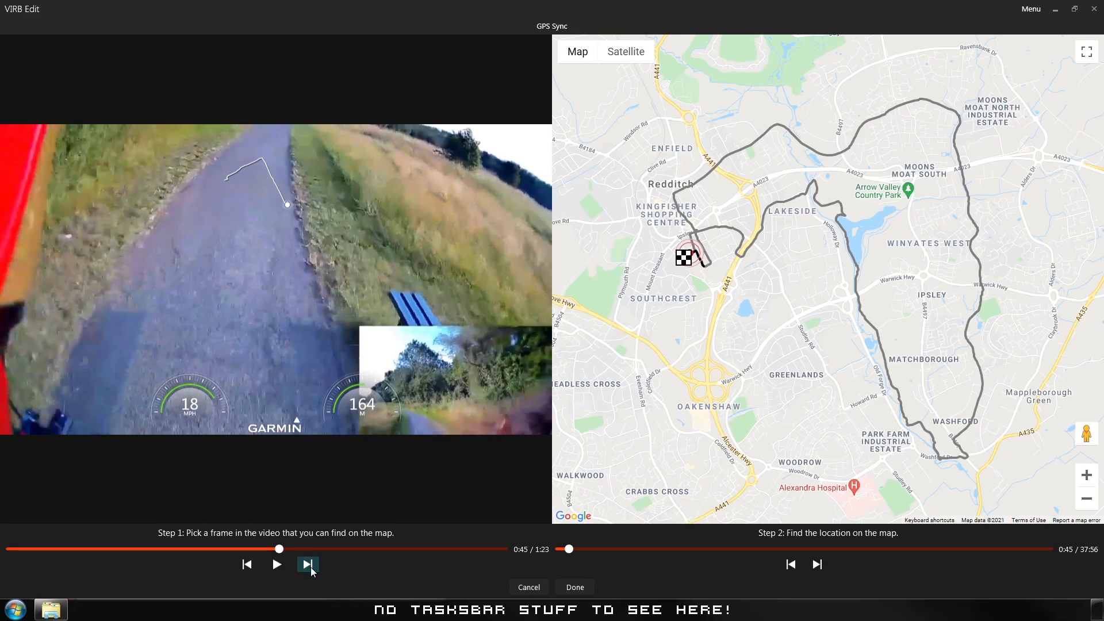
left_click(310, 567)
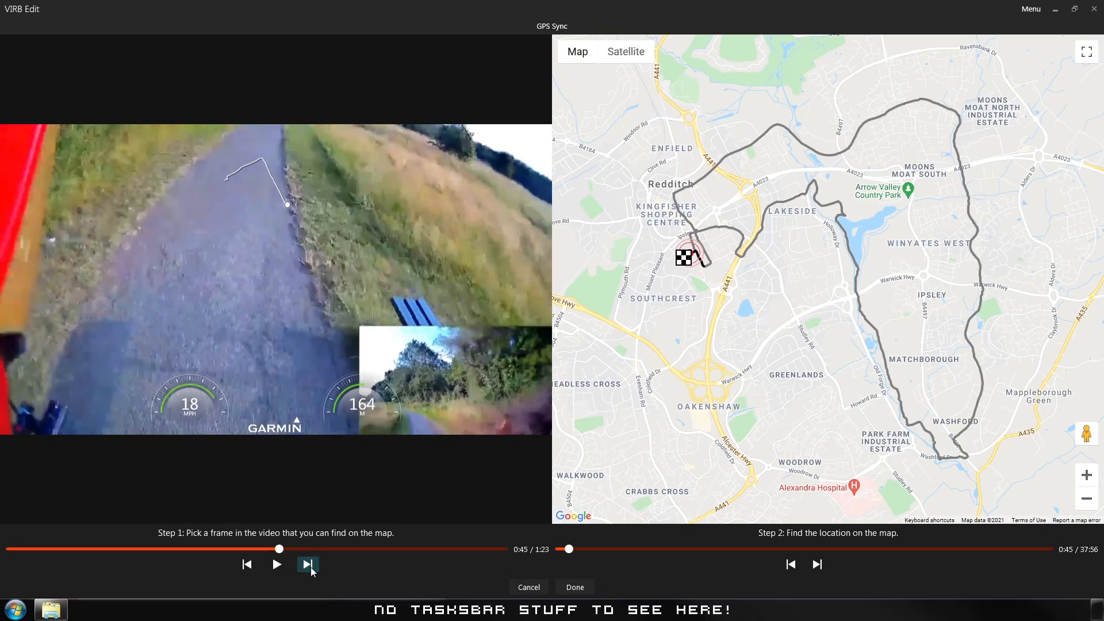
left_click(311, 567)
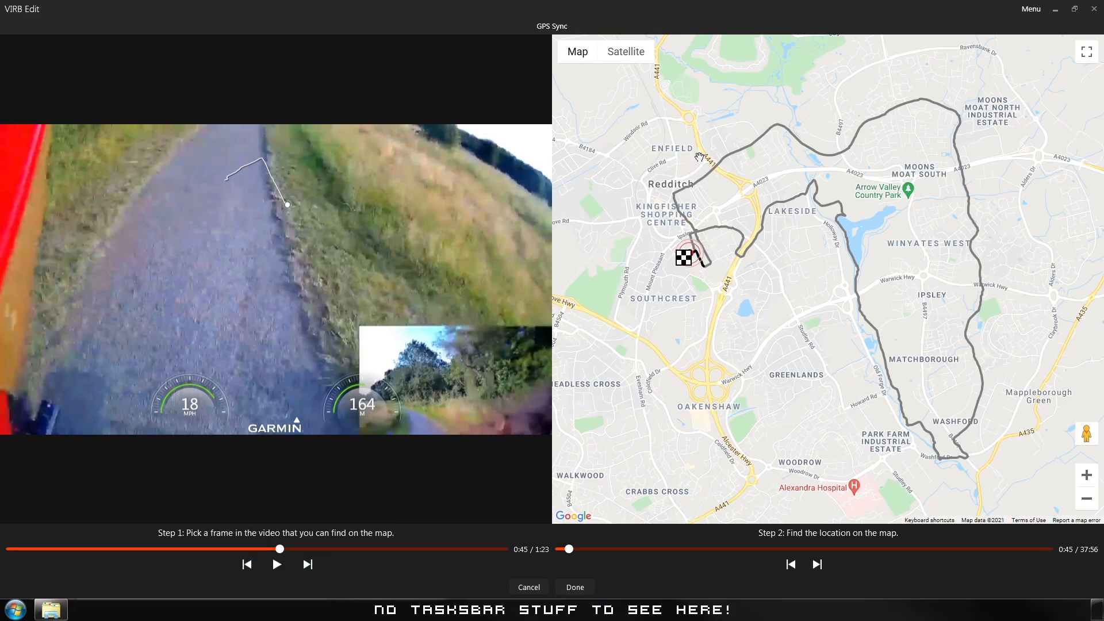
Switch the sync map to satellite imagery and move the GPS track position to 17:54, near Washford.
left_click(635, 55)
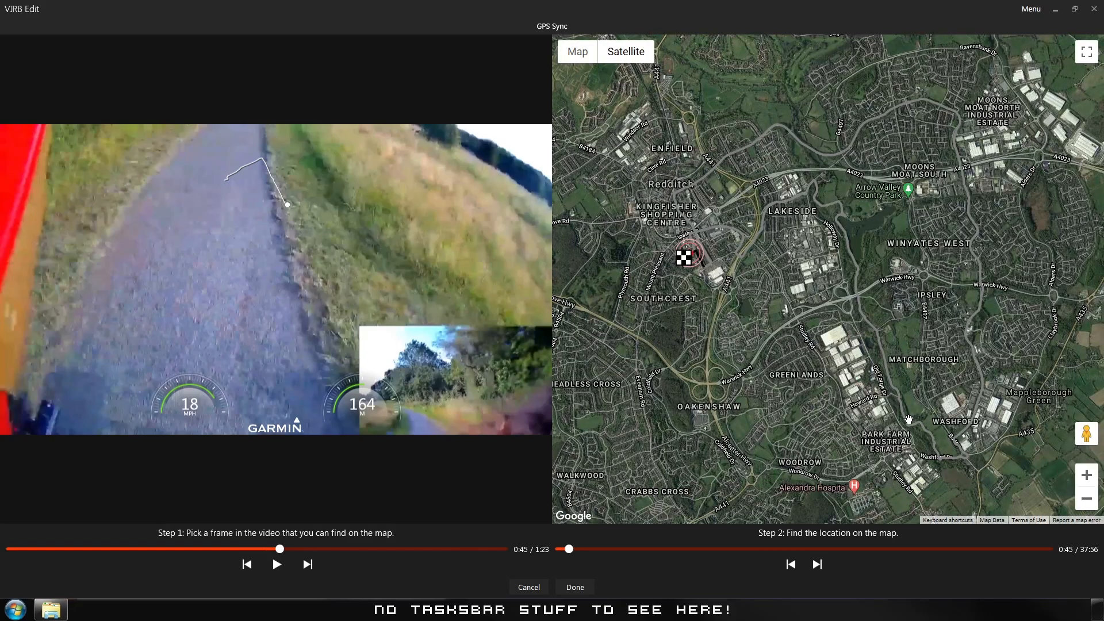
scroll(910, 420, "up", 1)
scroll(909, 420, "up", 1)
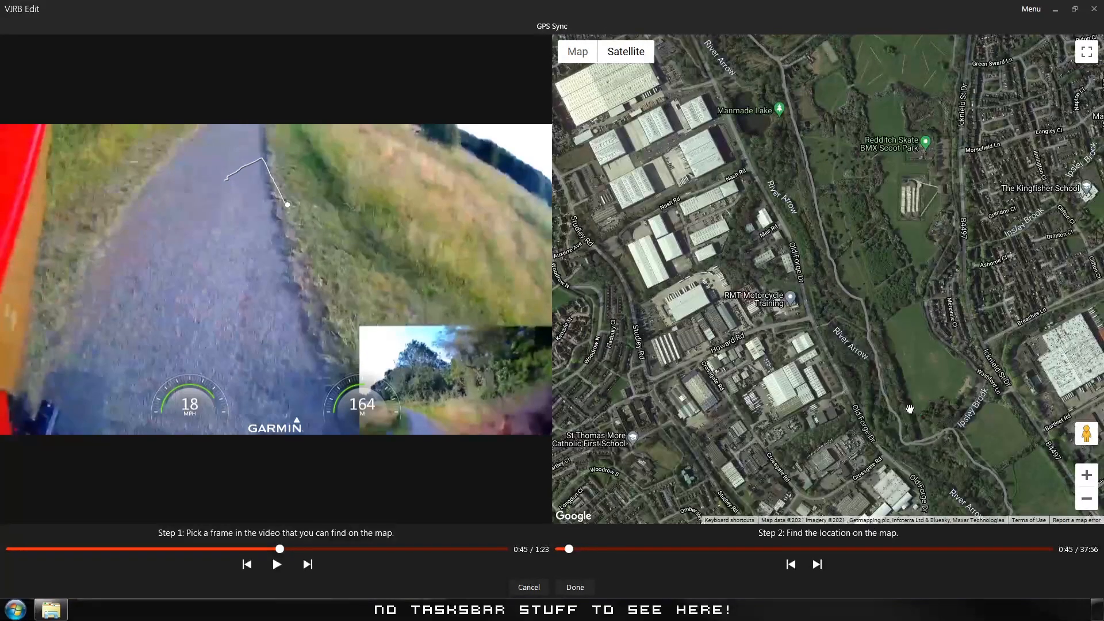
left_click_drag(570, 550, 633, 554)
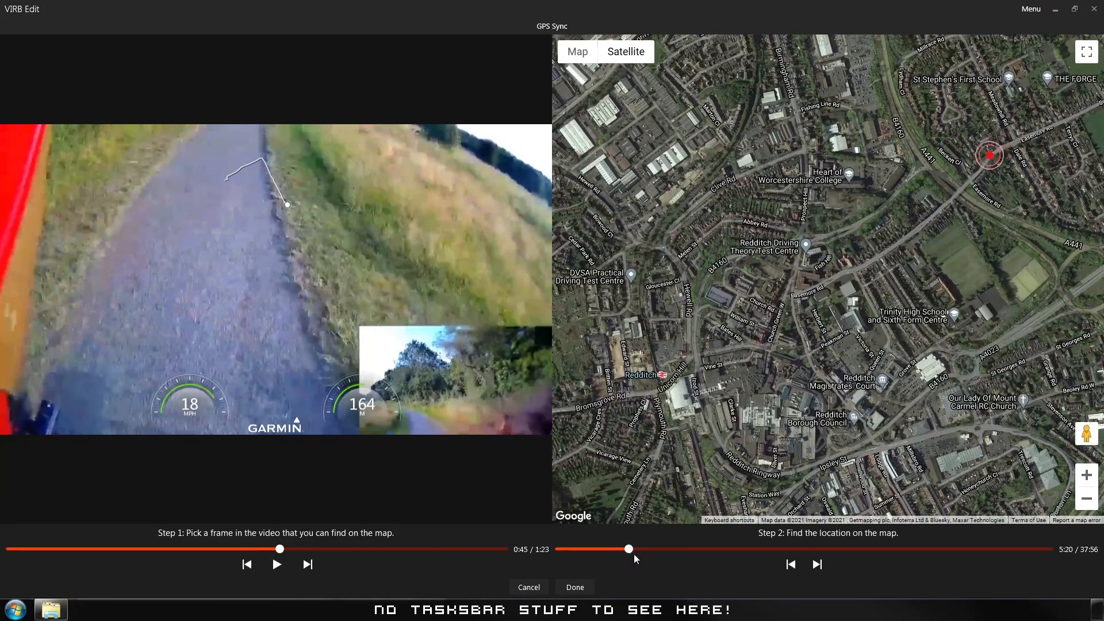
scroll(866, 359, "down", 2)
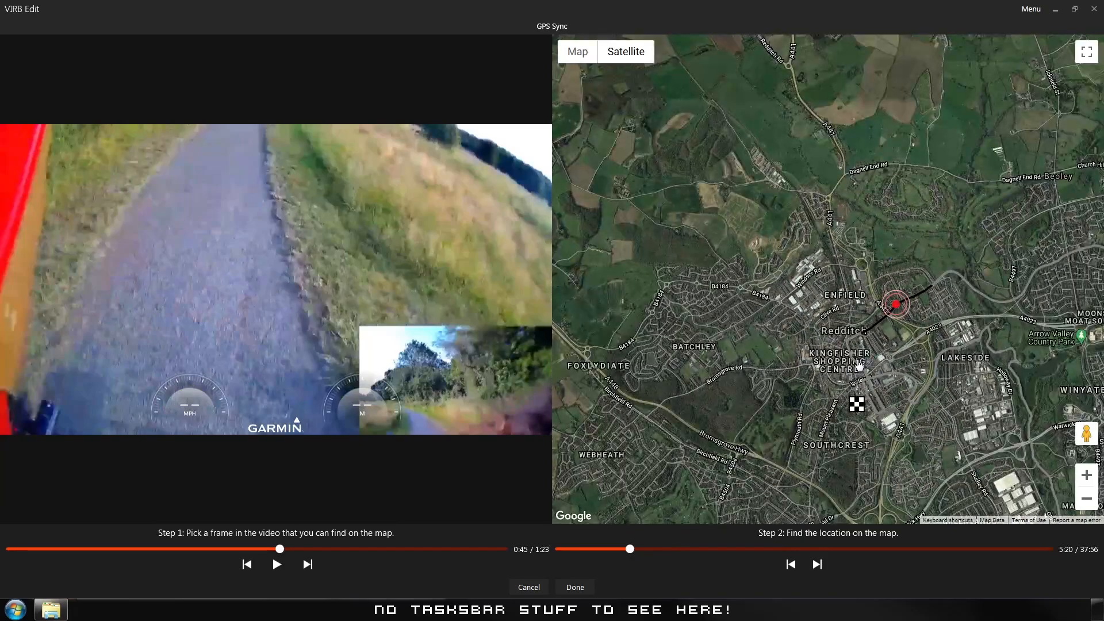
left_click_drag(812, 416, 768, 196)
scroll(785, 325, "down", 1)
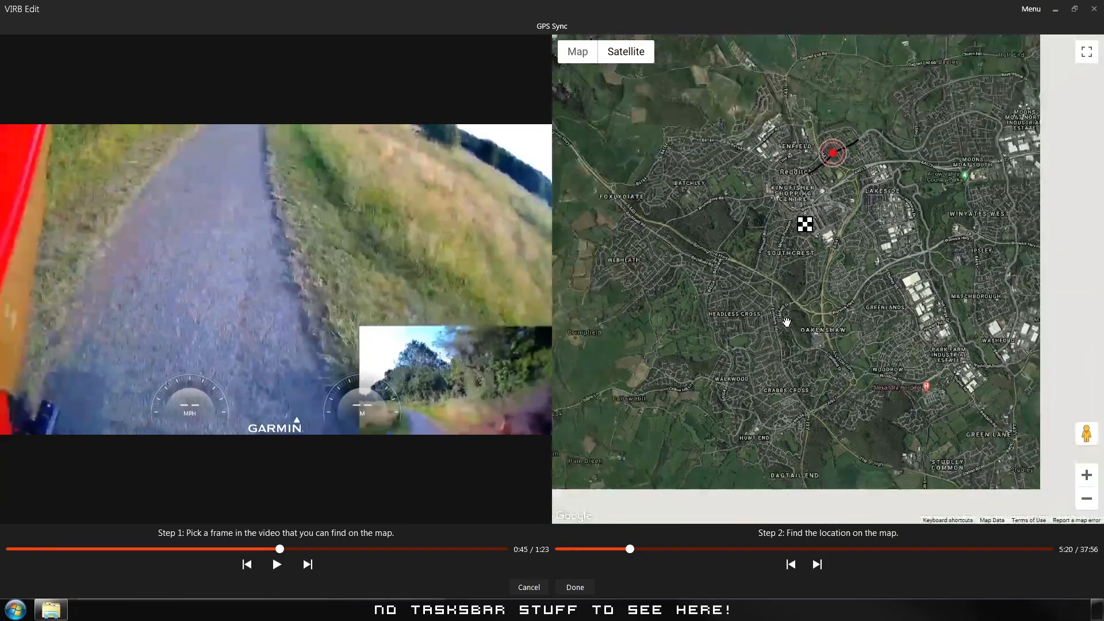
left_click_drag(811, 286, 732, 299)
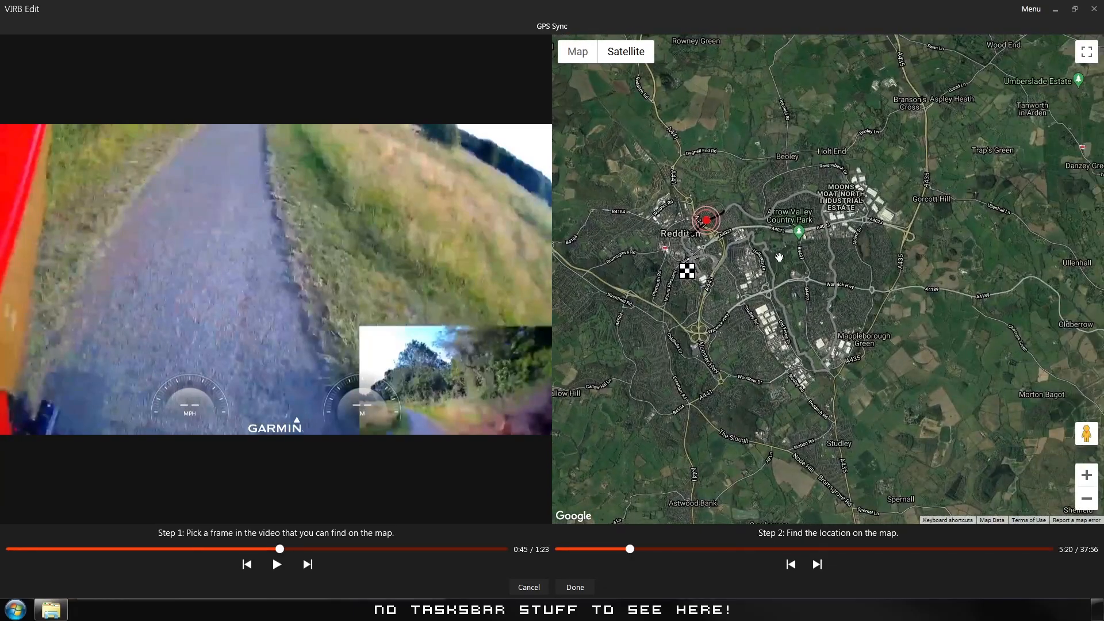
scroll(780, 257, "up", 1)
mouse_move(632, 553)
left_mouse_down()
mouse_move(691, 555)
mouse_move(771, 582)
mouse_move(789, 572)
left_mouse_up()
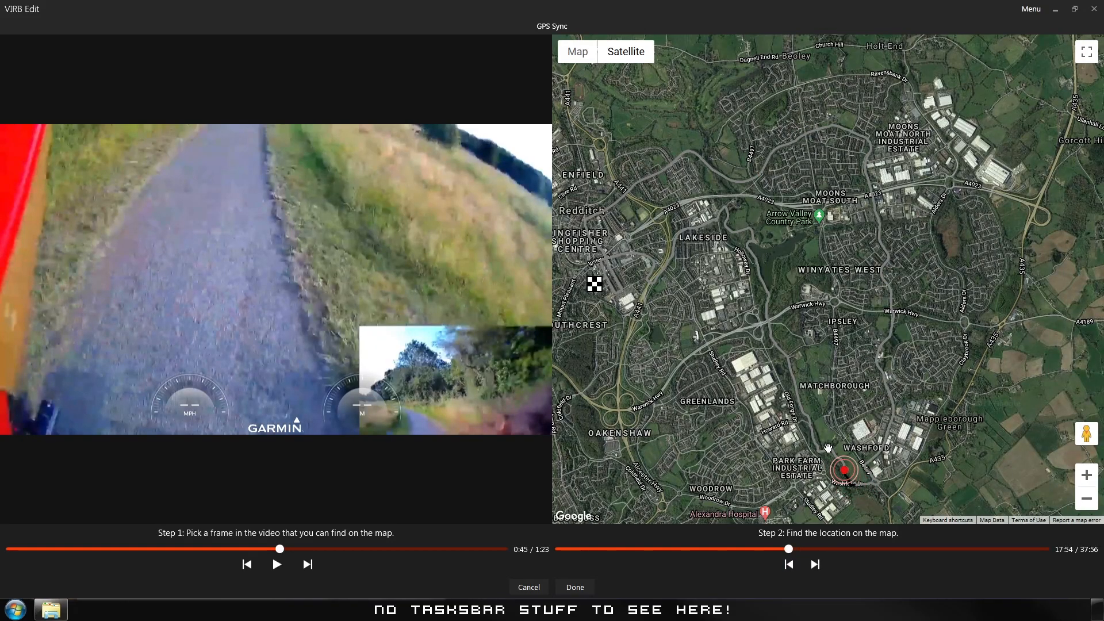
Examine the satellite view of the path along the River Arrow for the spot matching the chosen video frame.
scroll(828, 448, "up", 4)
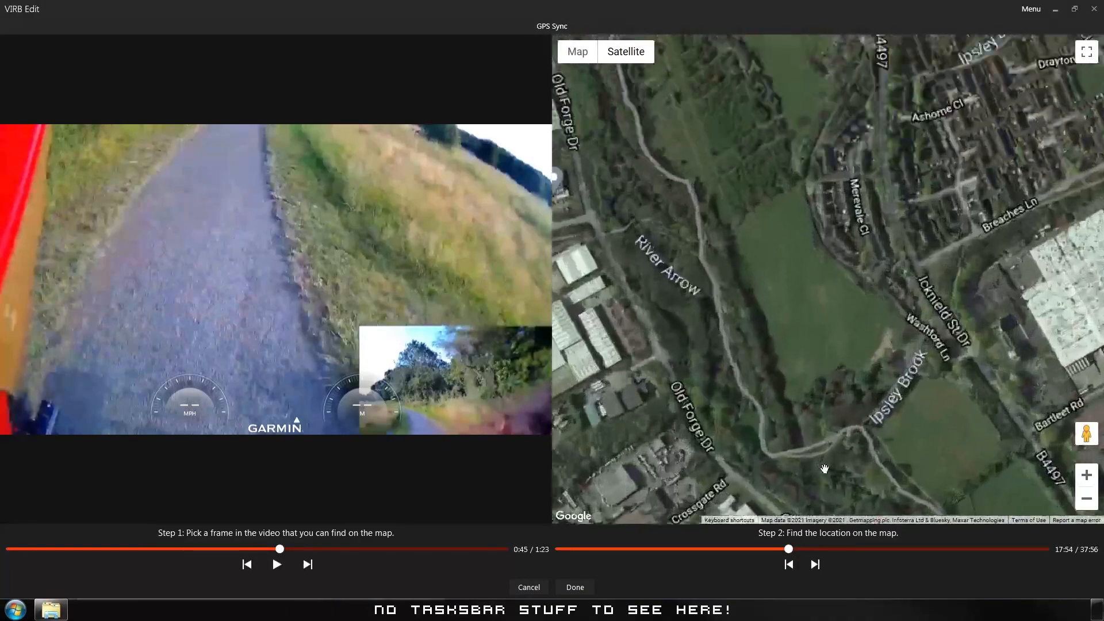
scroll(808, 466, "up", 1)
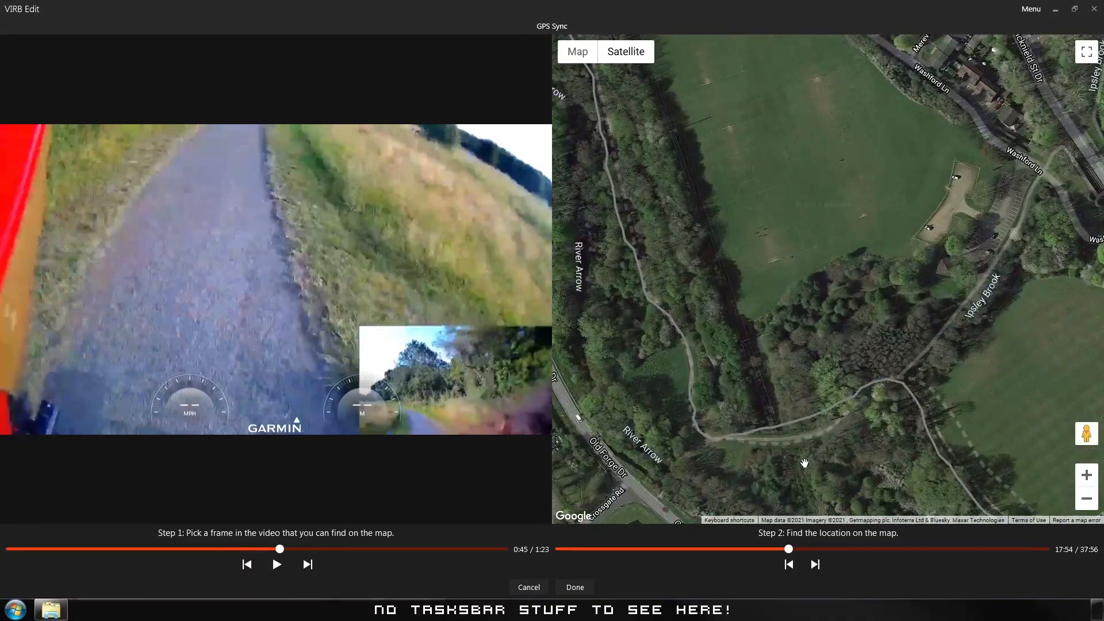
scroll(791, 459, "up", 1)
scroll(627, 206, "up", 1)
left_click_drag(627, 205, 870, 434)
left_click_drag(840, 113, 1004, 534)
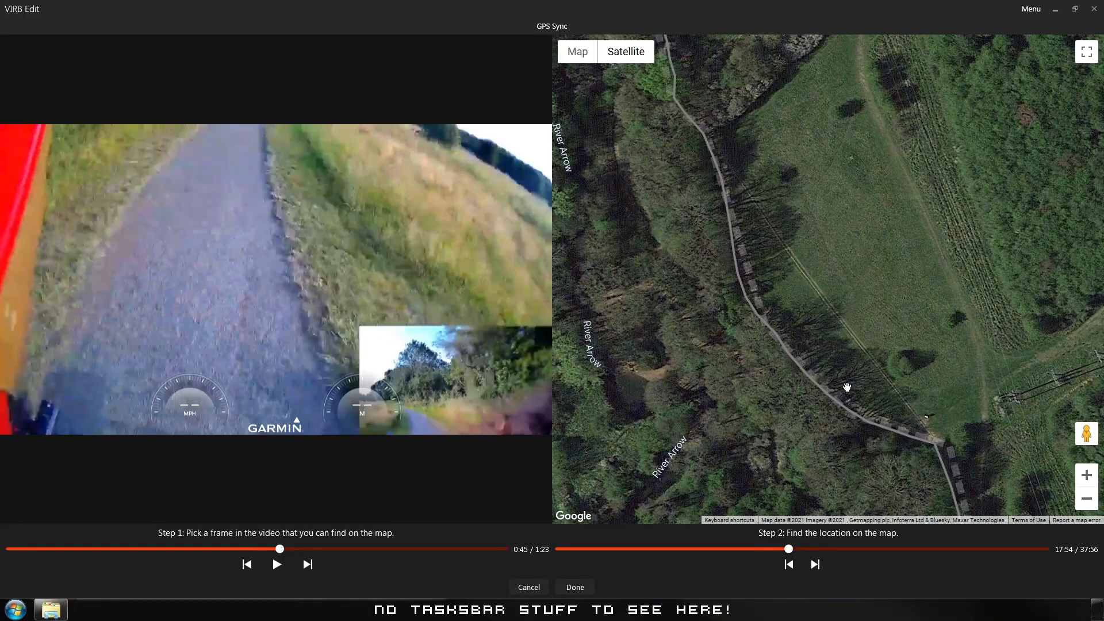
left_click_drag(781, 263, 801, 220)
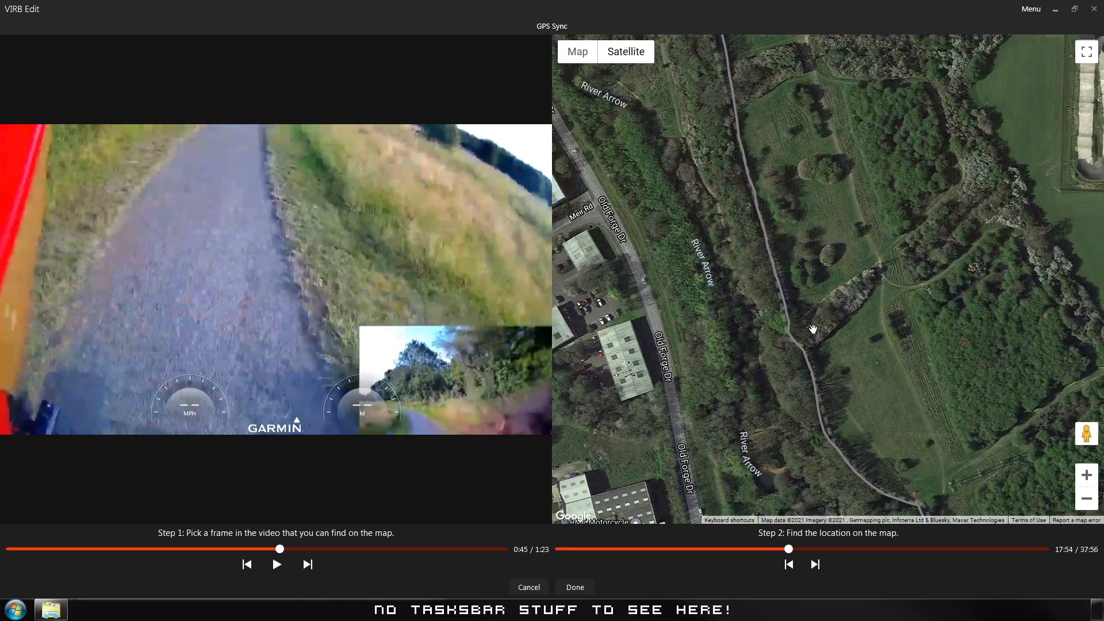
scroll(809, 330, "up", 3)
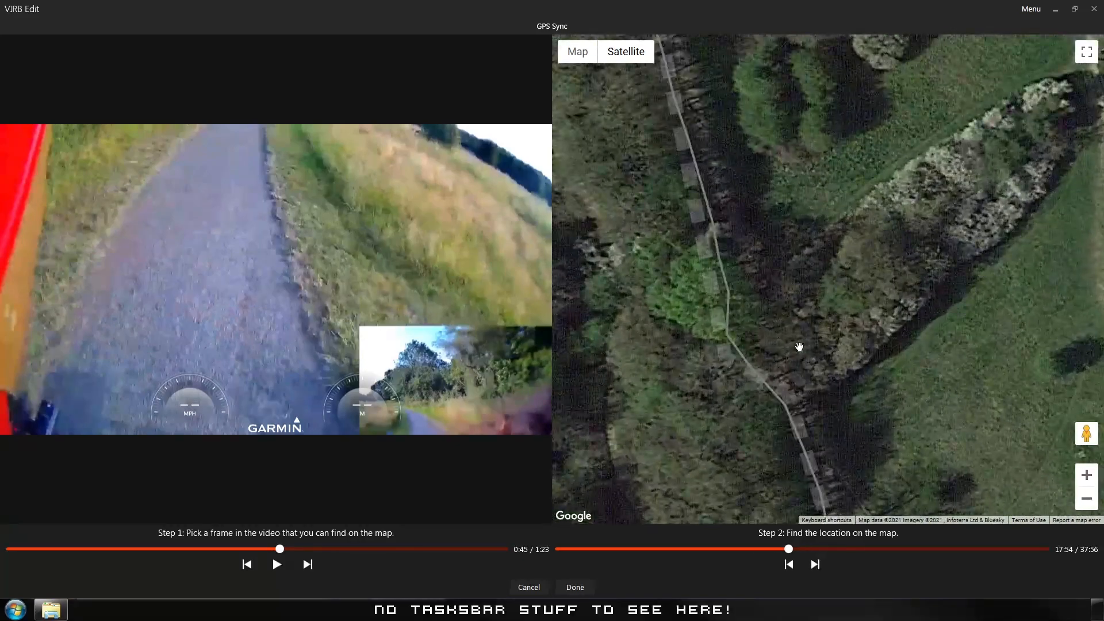
left_click_drag(791, 356, 727, 98)
left_click_drag(812, 276, 776, 128)
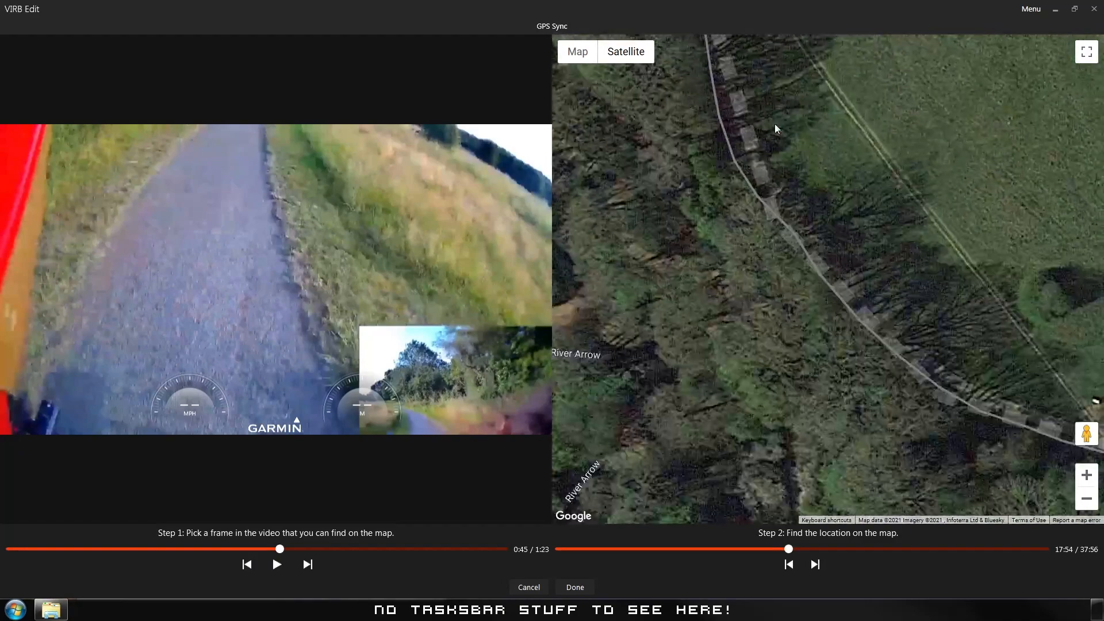
left_click_drag(865, 277, 751, 207)
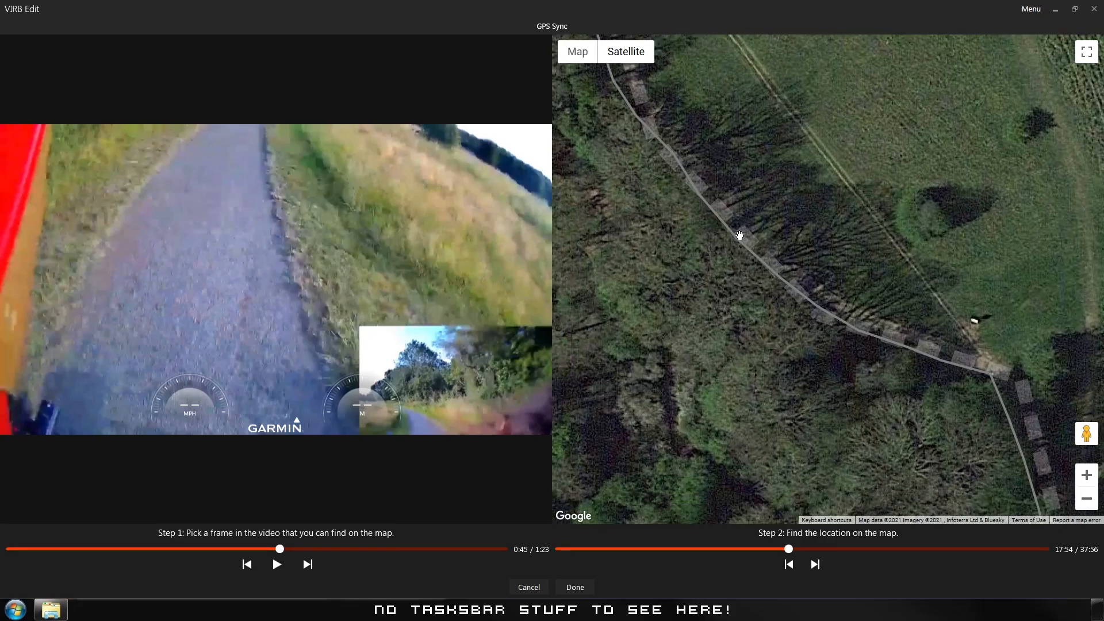
scroll(740, 236, "down", 3)
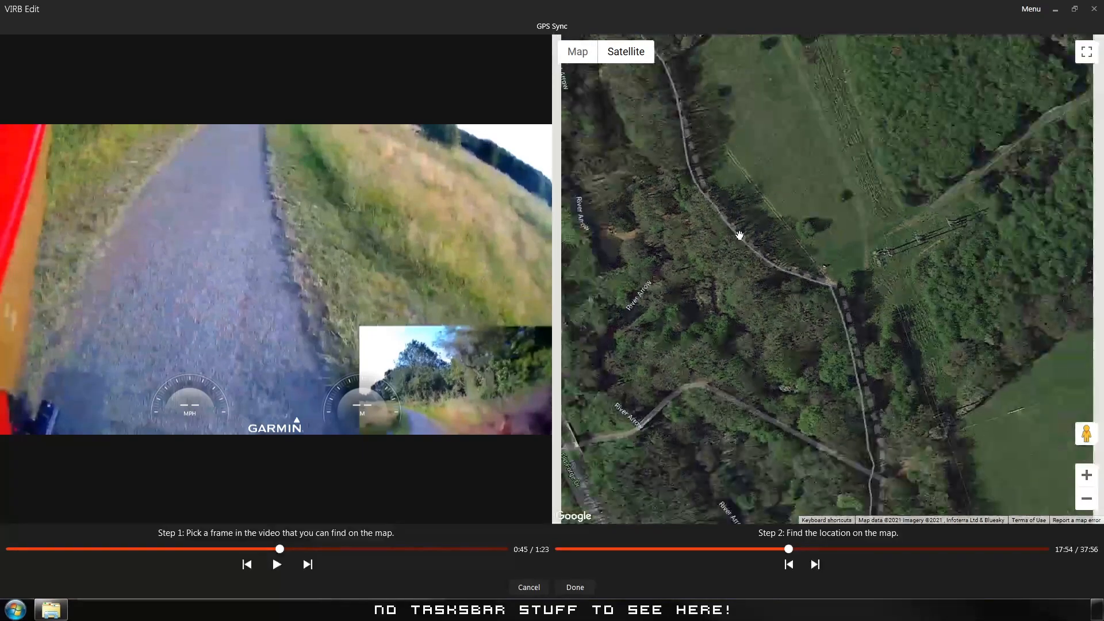
scroll(739, 236, "down", 3)
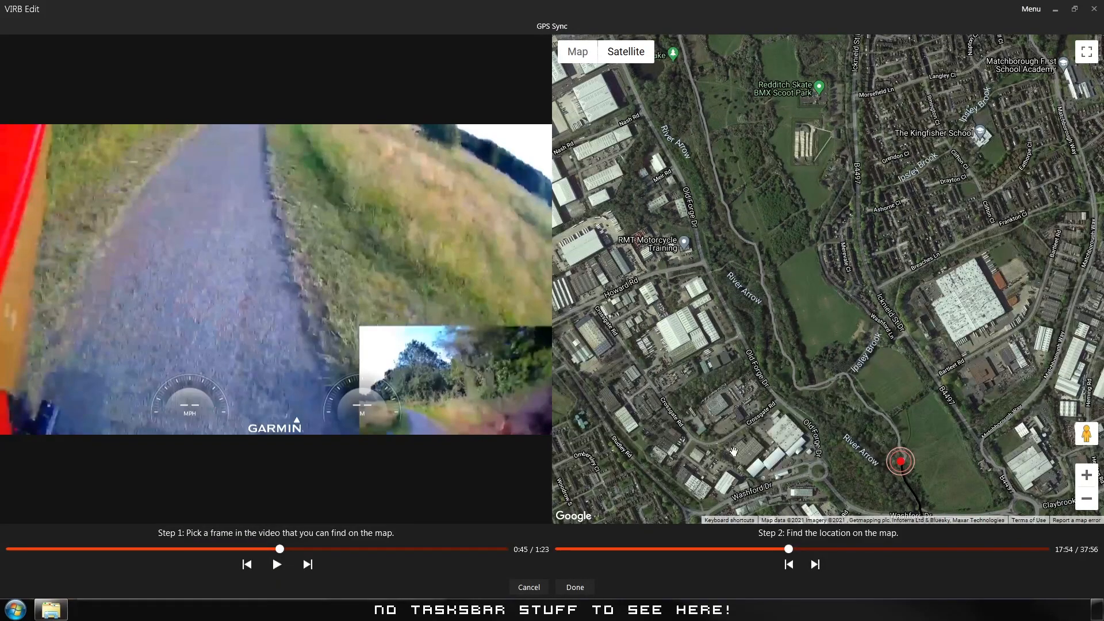
Set the GPS track position to 24:49 on the path beside the River Arrow and apply the sync.
left_click_drag(789, 548, 879, 551)
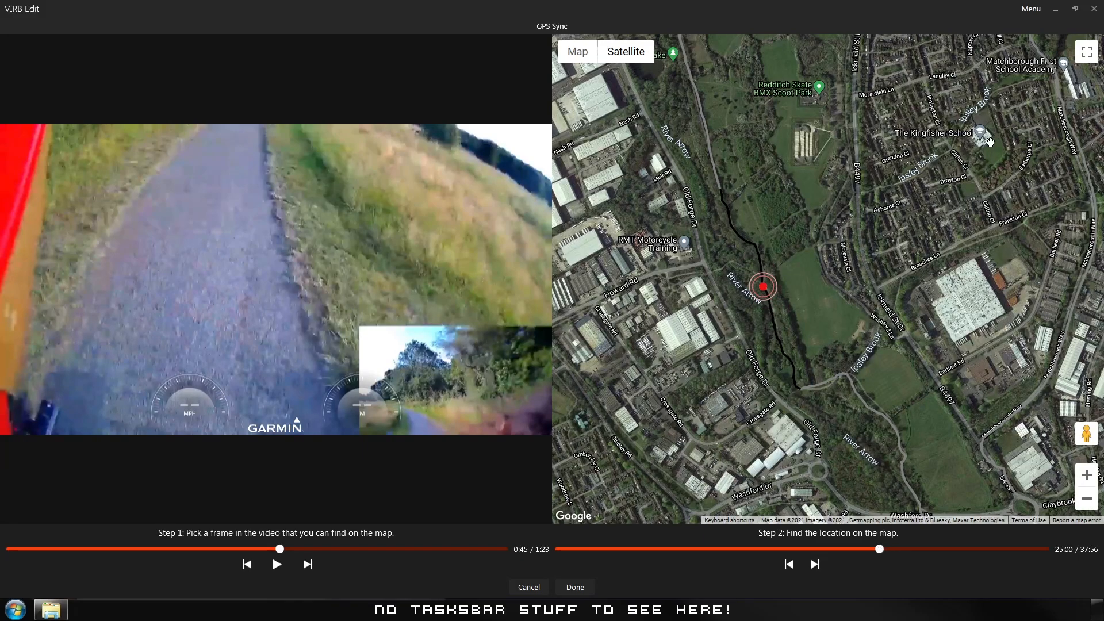
left_click(1086, 475)
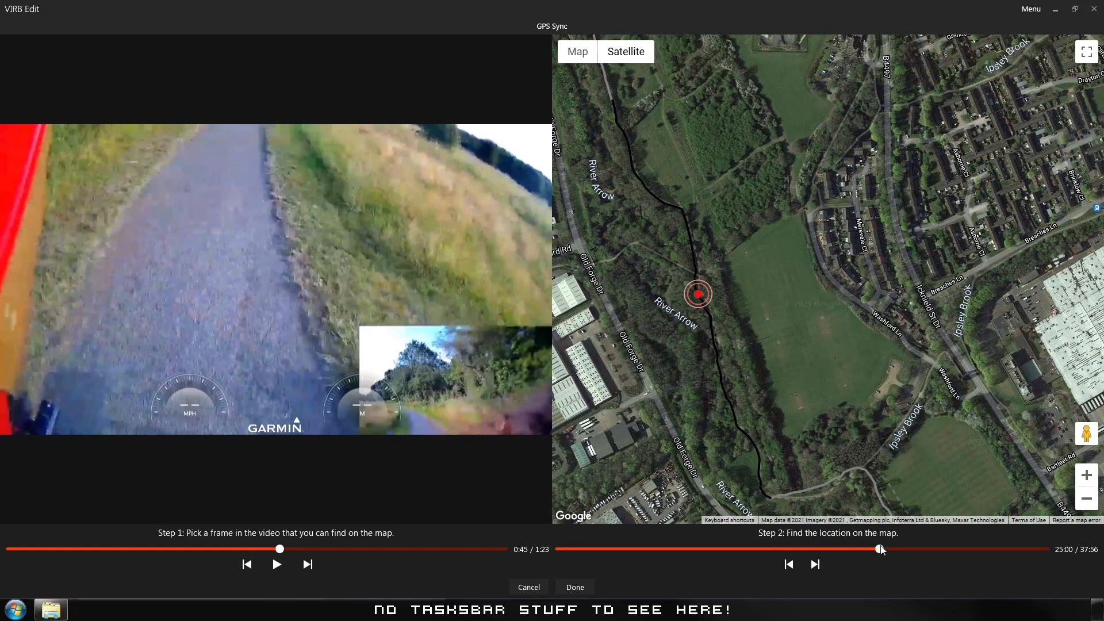
left_click_drag(881, 551, 879, 551)
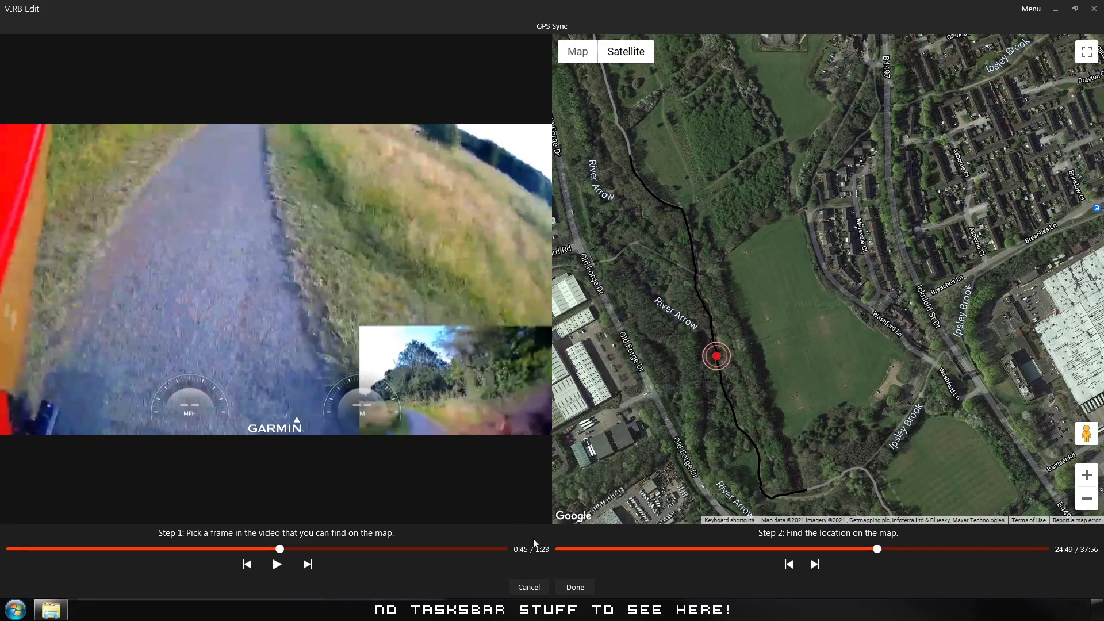
left_click(575, 587)
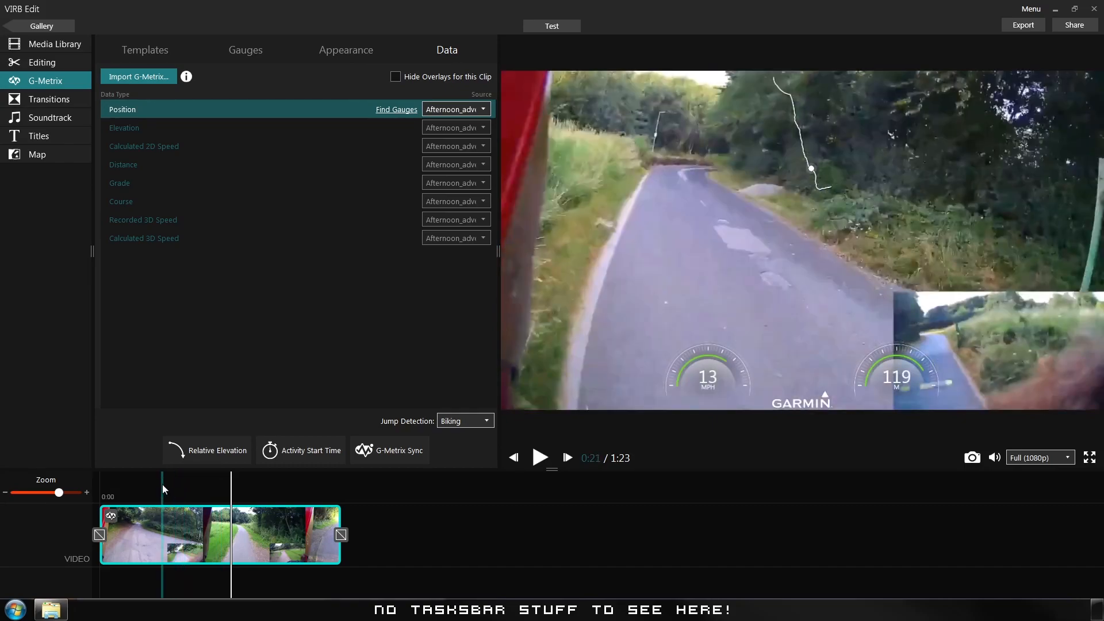
Play the synced clip from 0:21 to check the gauges and track overlay against the footage.
left_click(163, 489)
left_click(540, 459)
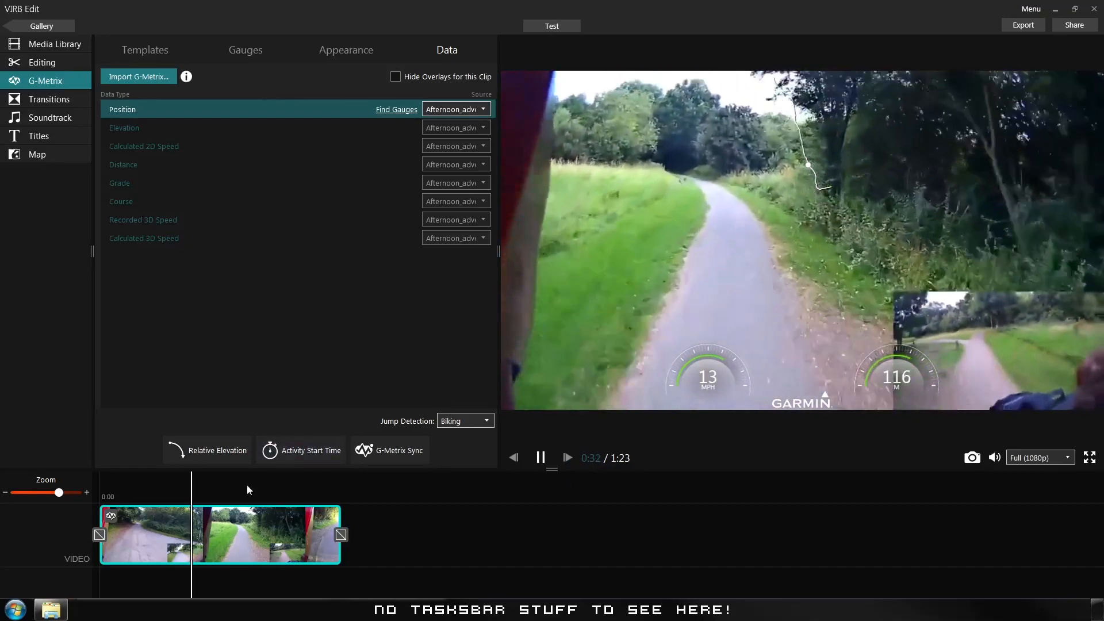
At about 0:53, move the track overlay over the trees right of the path and select the elevation and speed gauges in turn.
left_click(253, 484)
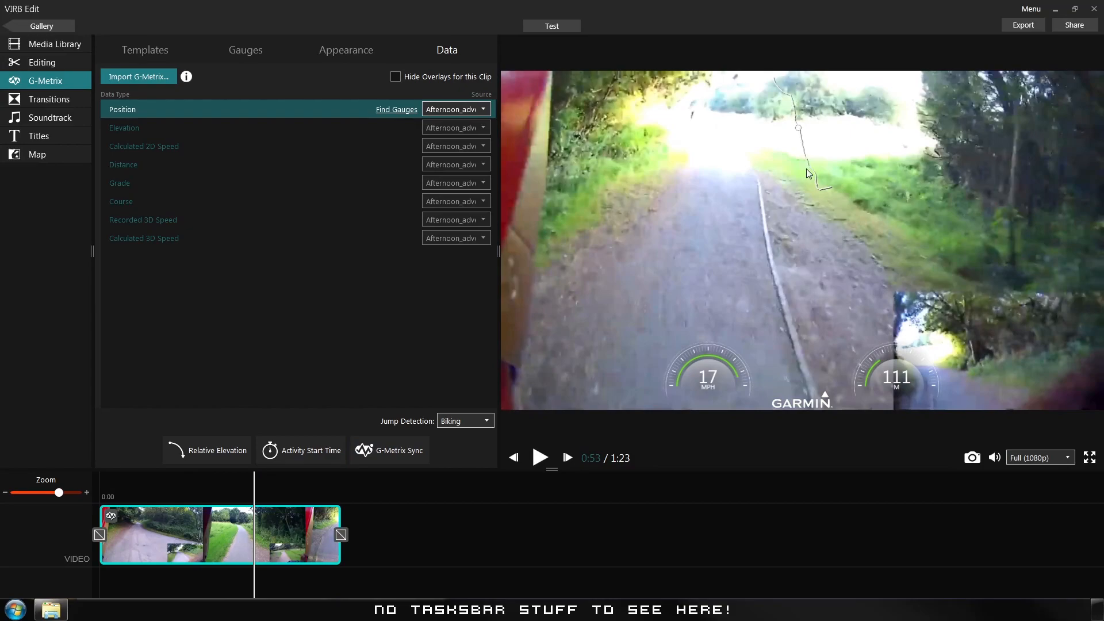
left_click_drag(801, 129, 1014, 195)
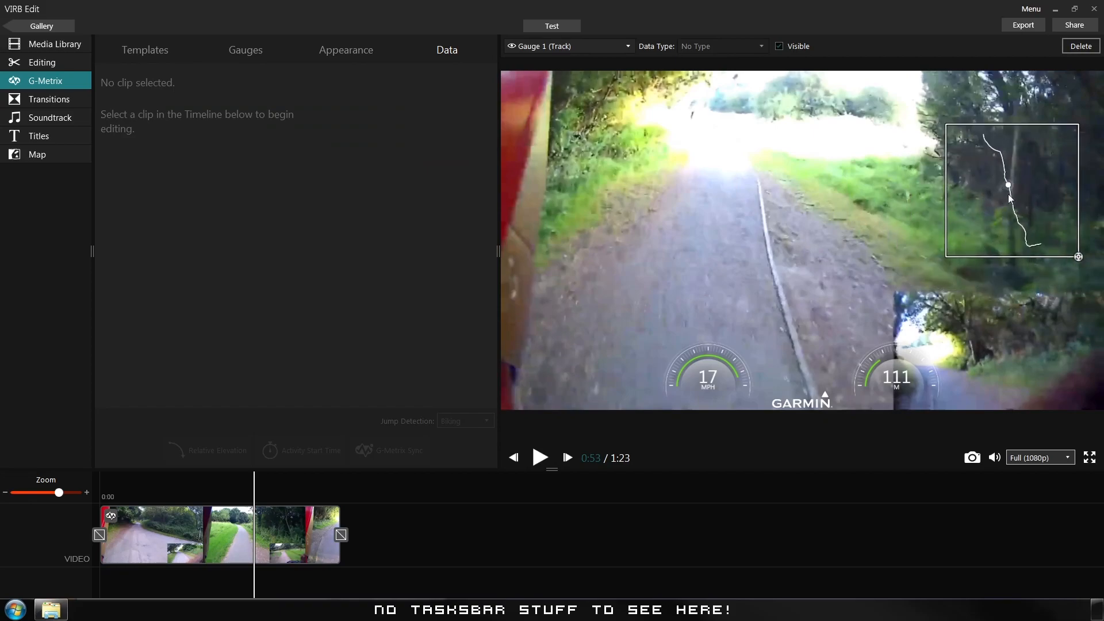
left_click(903, 391)
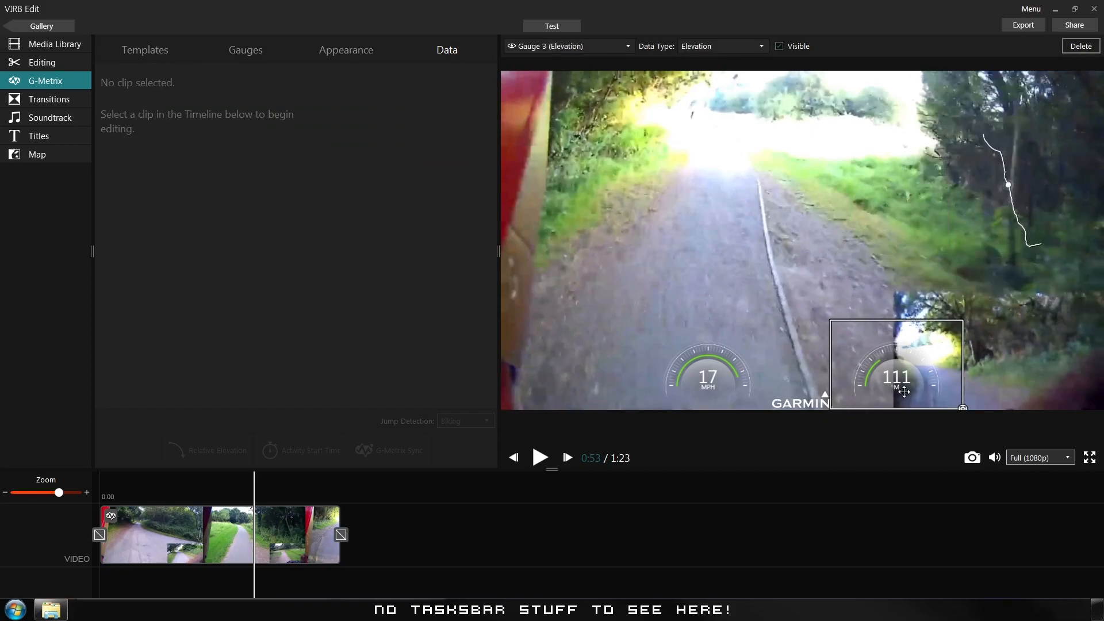
left_click(702, 389)
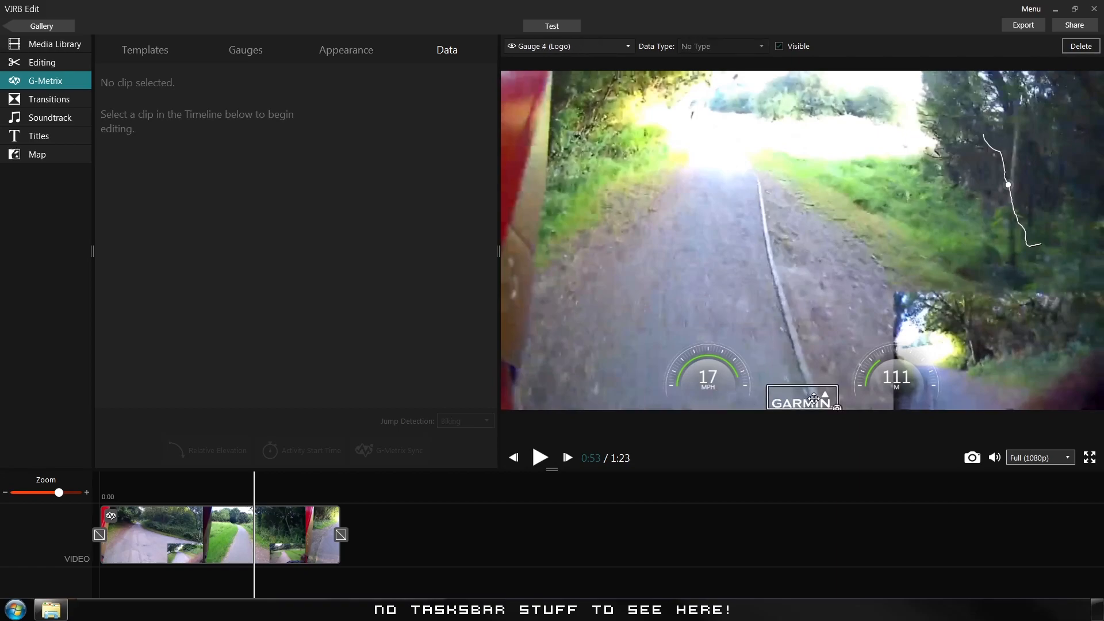
Delete the Garmin logo and the speed, elevation and track gauges from the video frame.
left_click(823, 407)
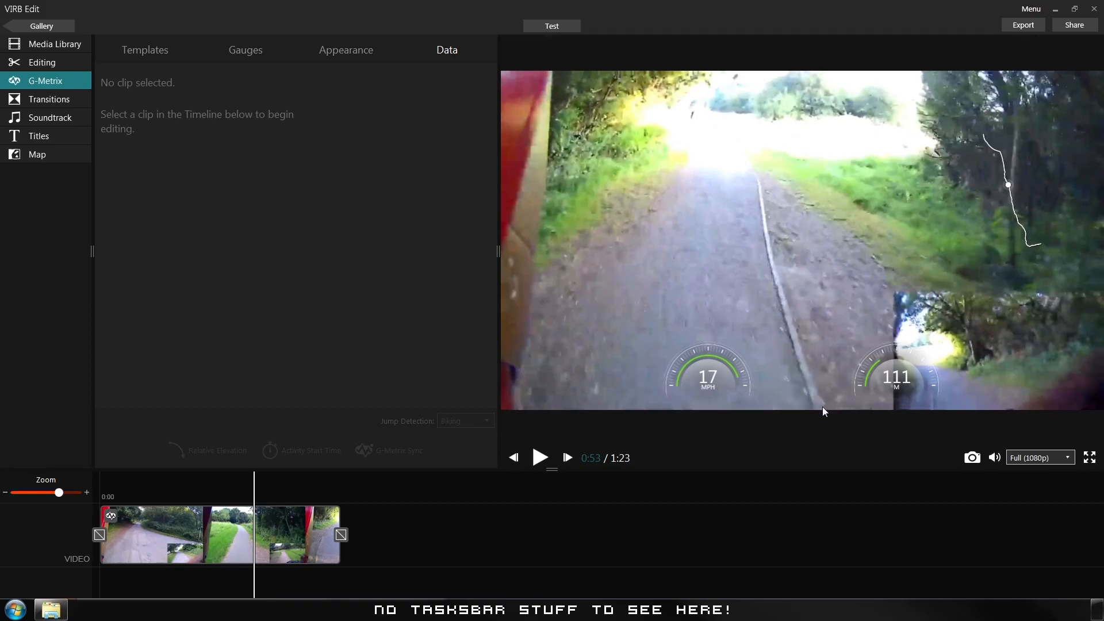
left_click(704, 365)
key("Delete")
left_click(913, 377)
key("Delete")
left_click(1012, 186)
key("Delete")
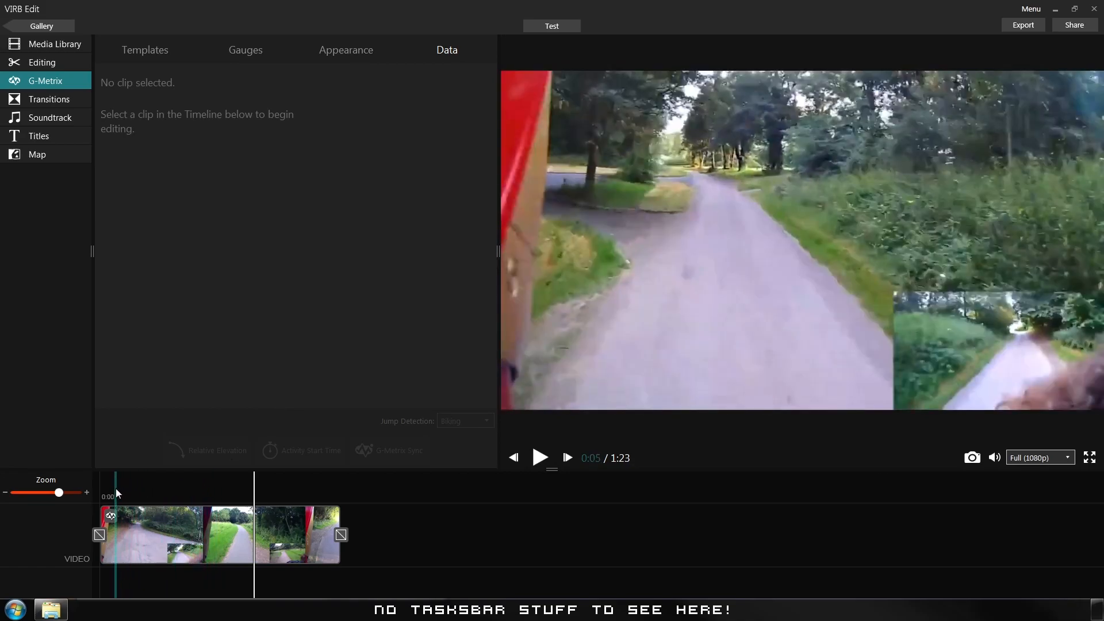
At 0:04, try the two unnamed templates, Centrist, Classic, Core Metrics, Down View and Futurist on the clip in turn.
left_click(113, 493)
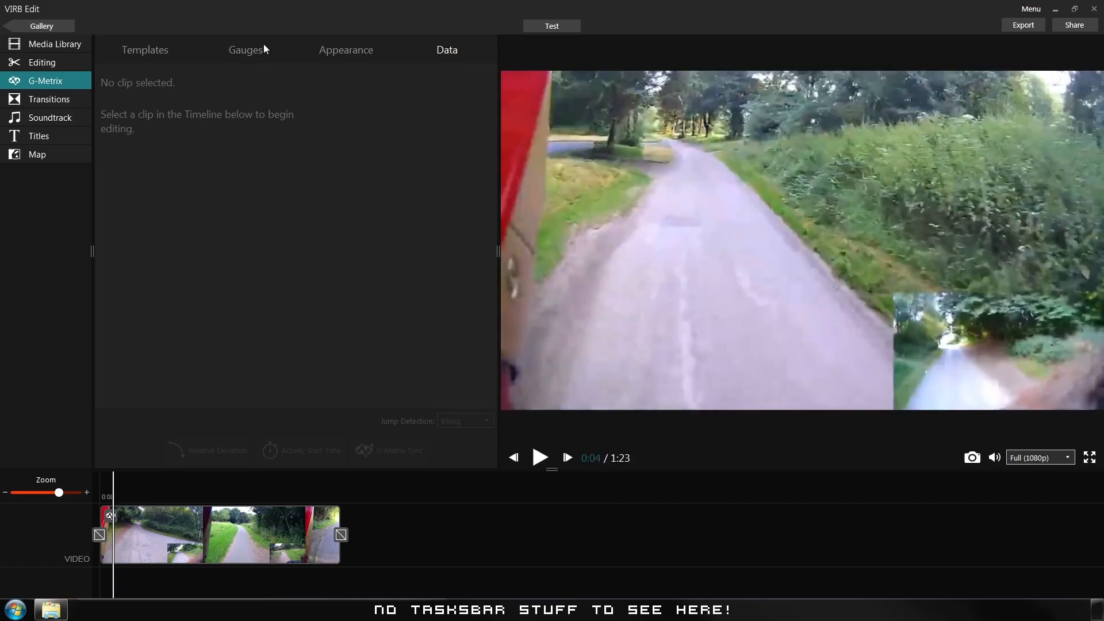
left_click(142, 51)
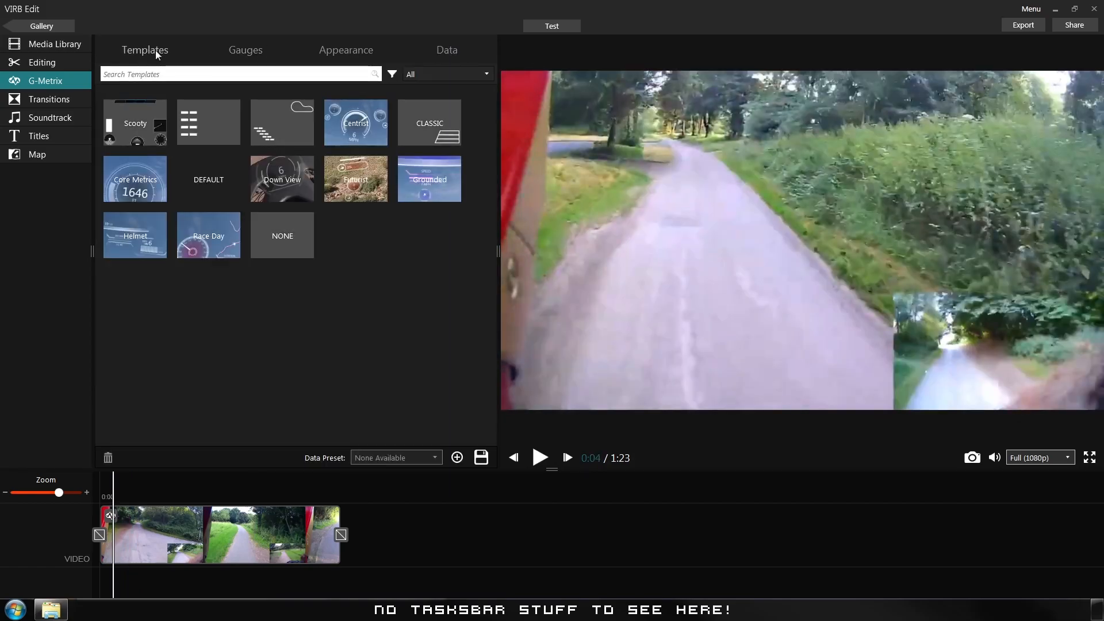
left_click(210, 118)
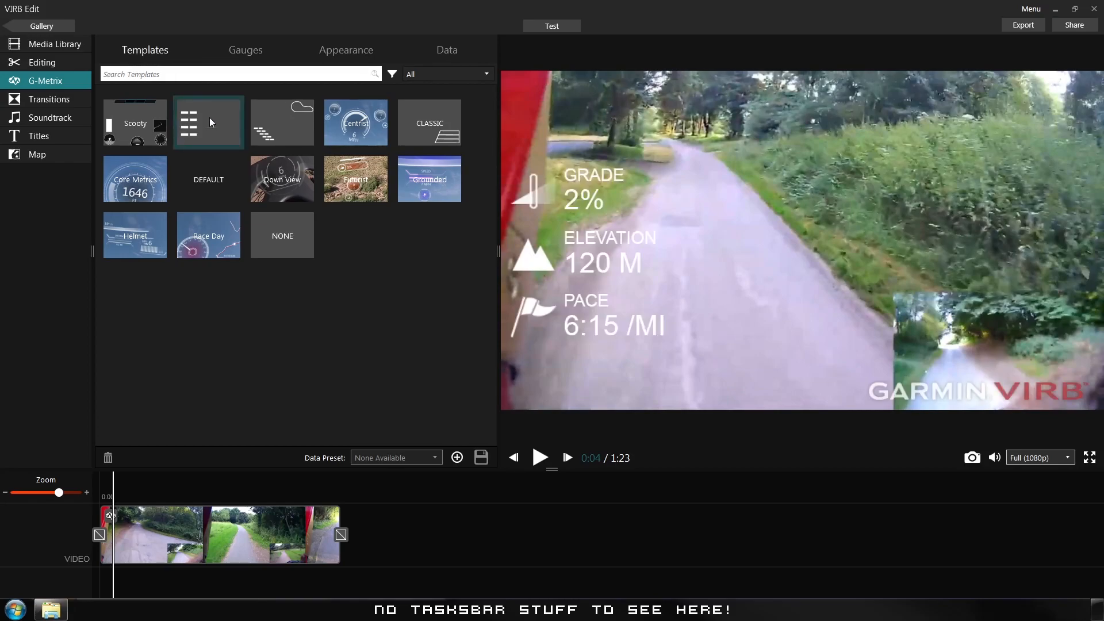
left_click(285, 127)
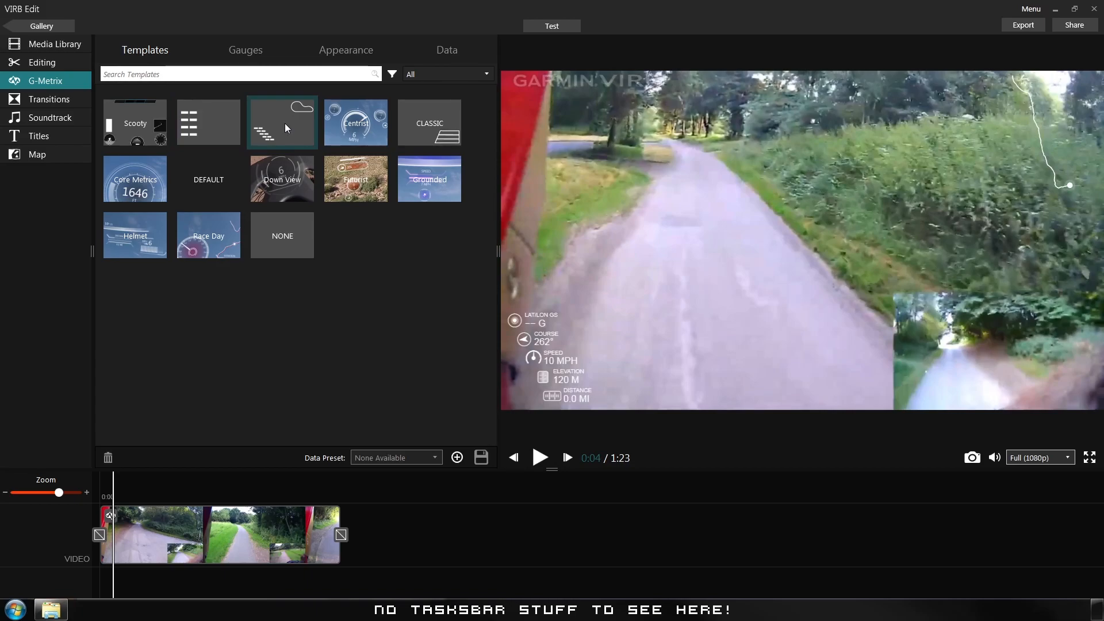
left_click(357, 126)
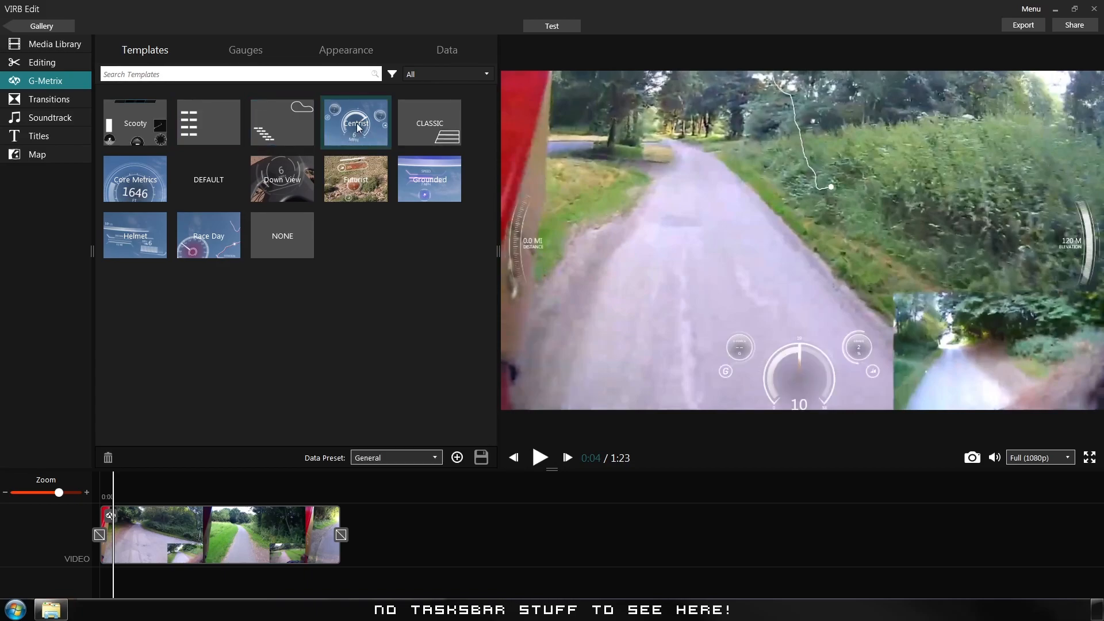
left_click(432, 123)
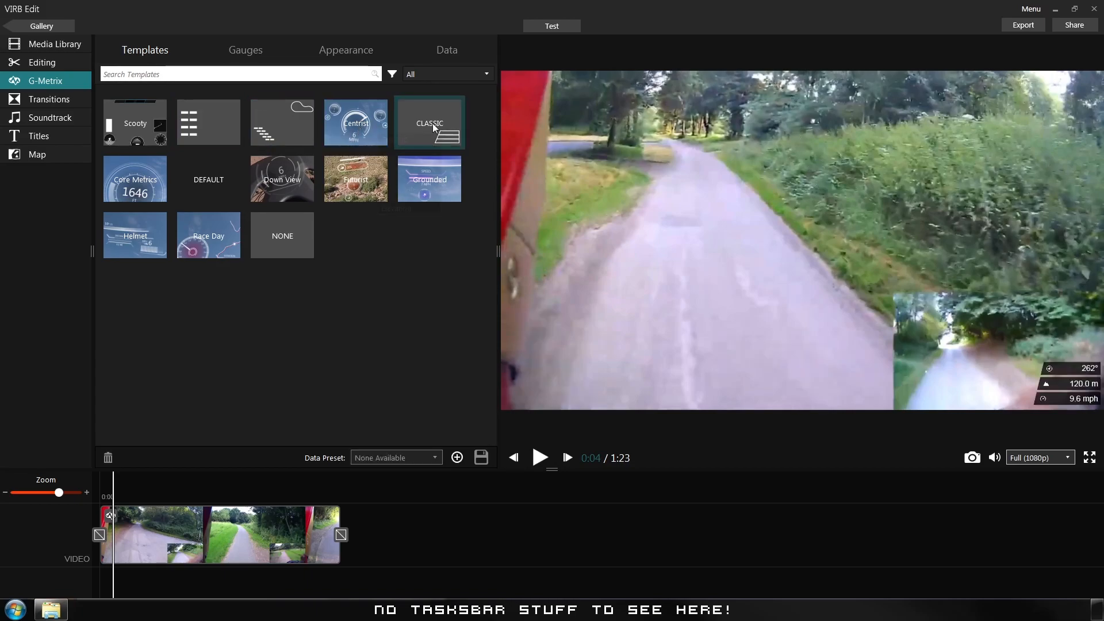
left_click(117, 190)
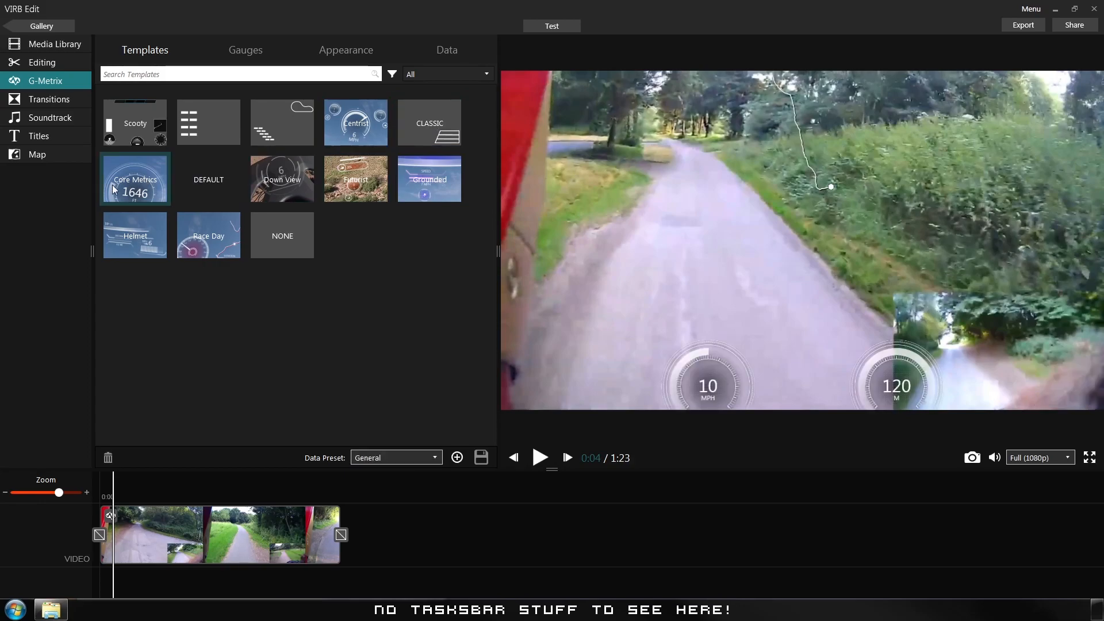
left_click(279, 182)
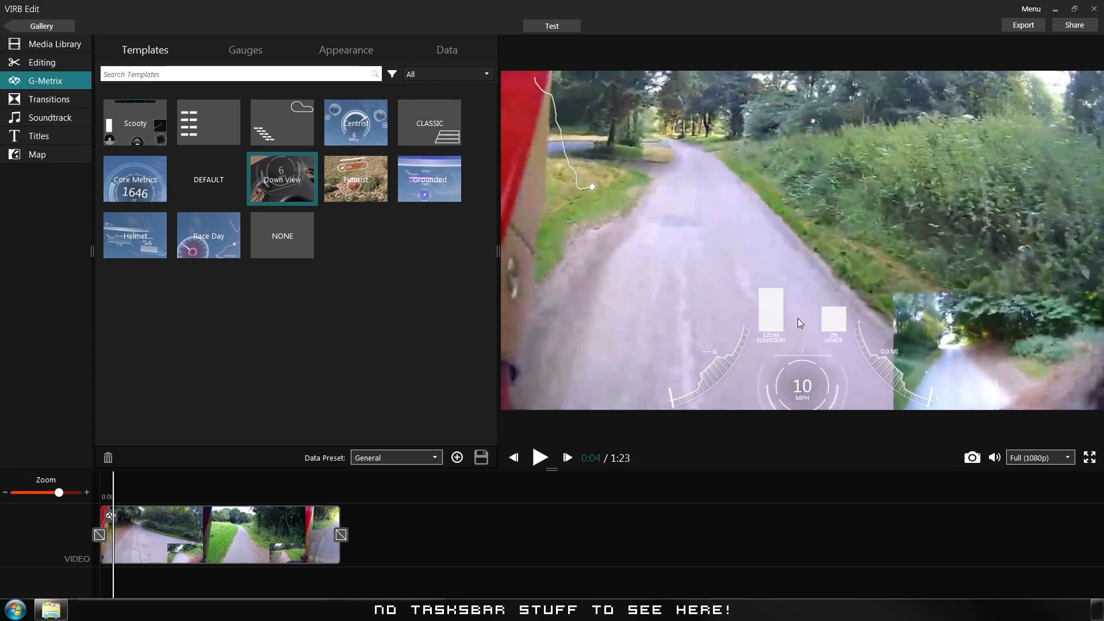
left_click(350, 167)
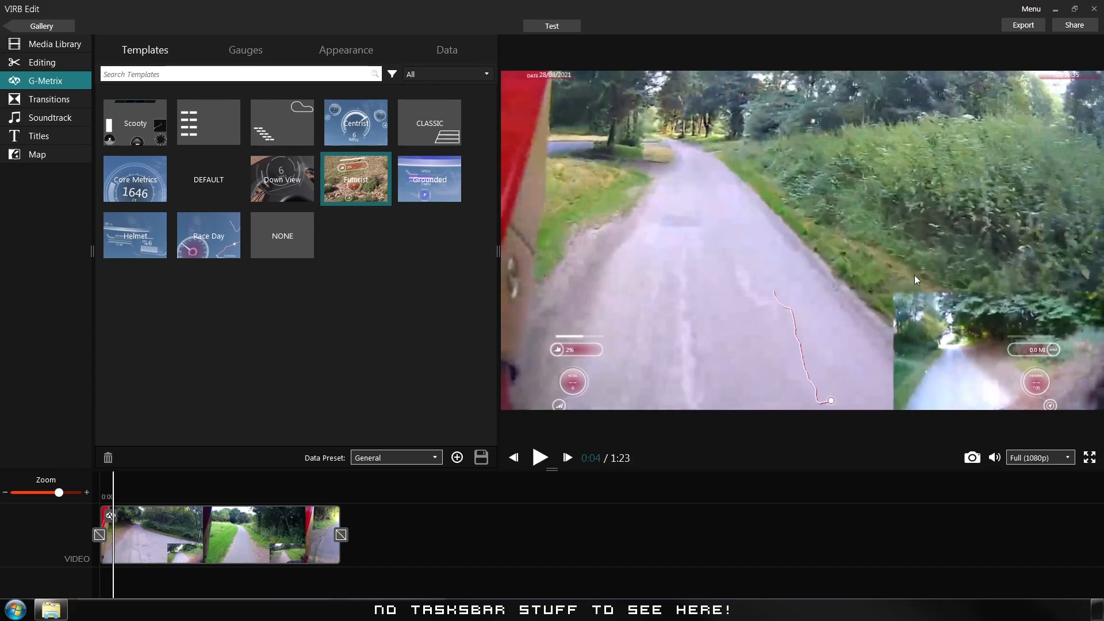
Scale the Futurist overlay's Time gauge to 175% and move it down from the upper corner of the video frame.
left_click(1070, 80)
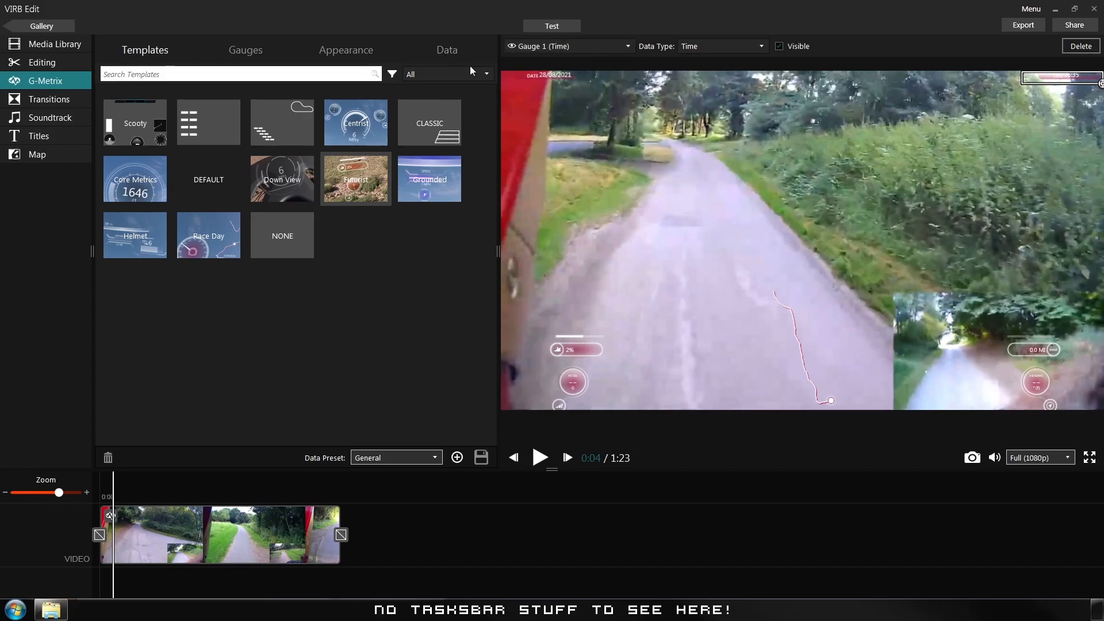
left_click(357, 50)
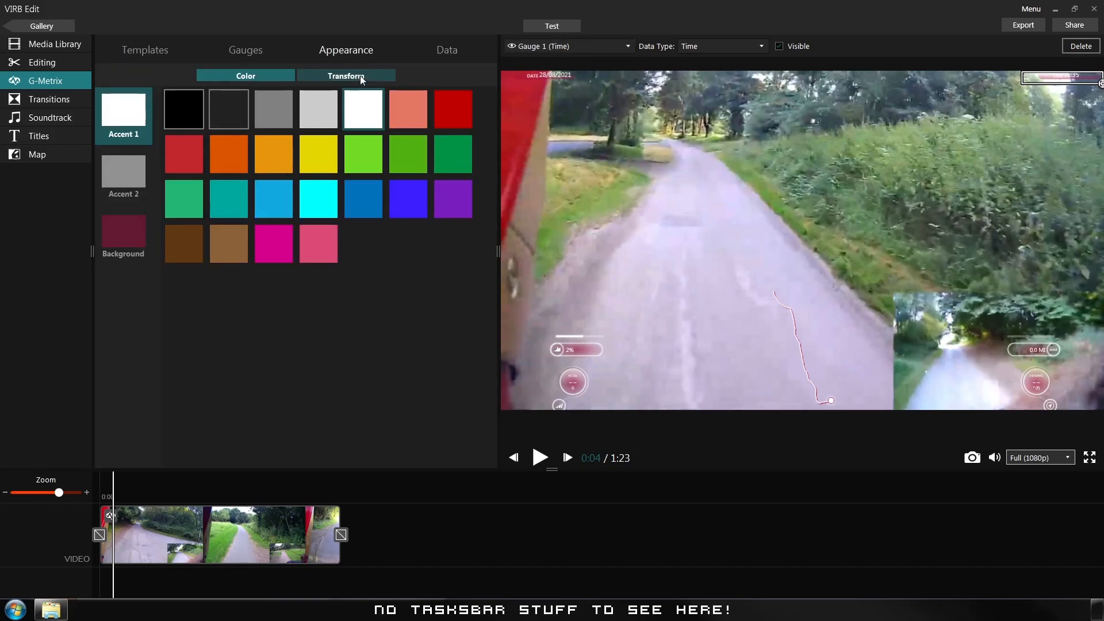
left_click(360, 76)
left_click_drag(288, 110, 624, 105)
left_click(1056, 101)
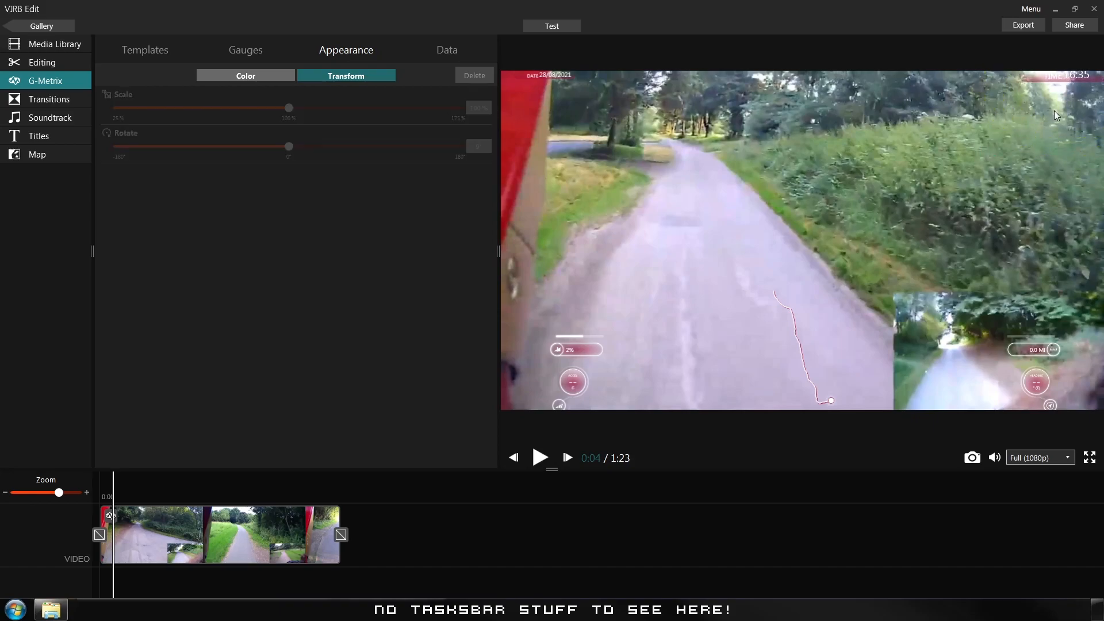
left_click(1070, 74)
left_click_drag(1071, 80, 1039, 160)
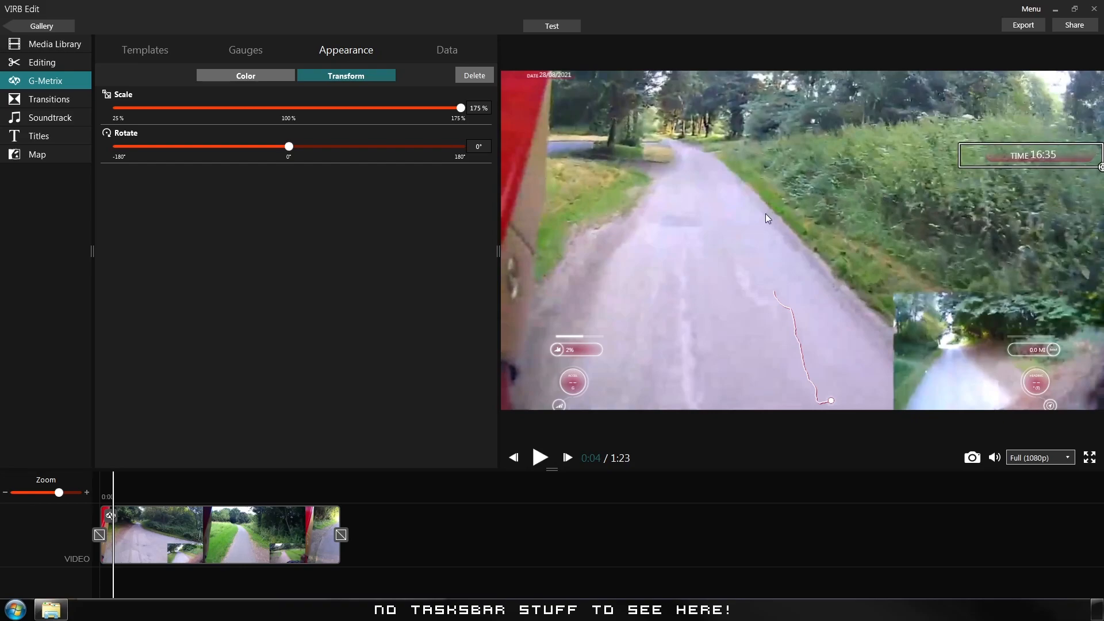
left_click(744, 225)
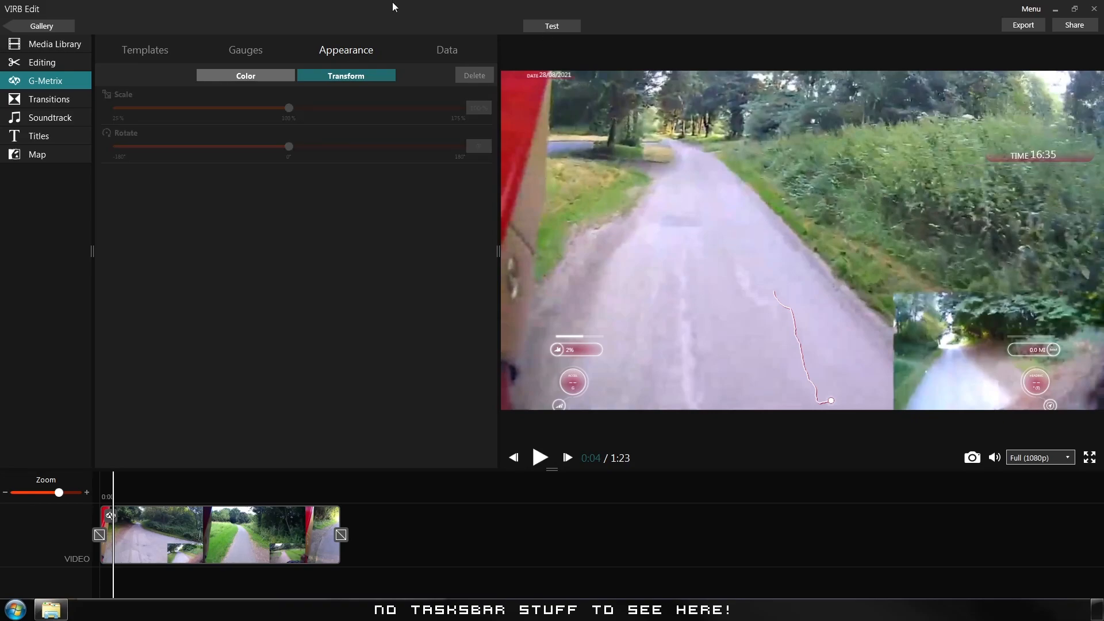
Try the Grounded, Helmet, Race Day and Scooty templates on the clip in turn.
left_click(149, 50)
left_click(351, 181)
left_click(440, 174)
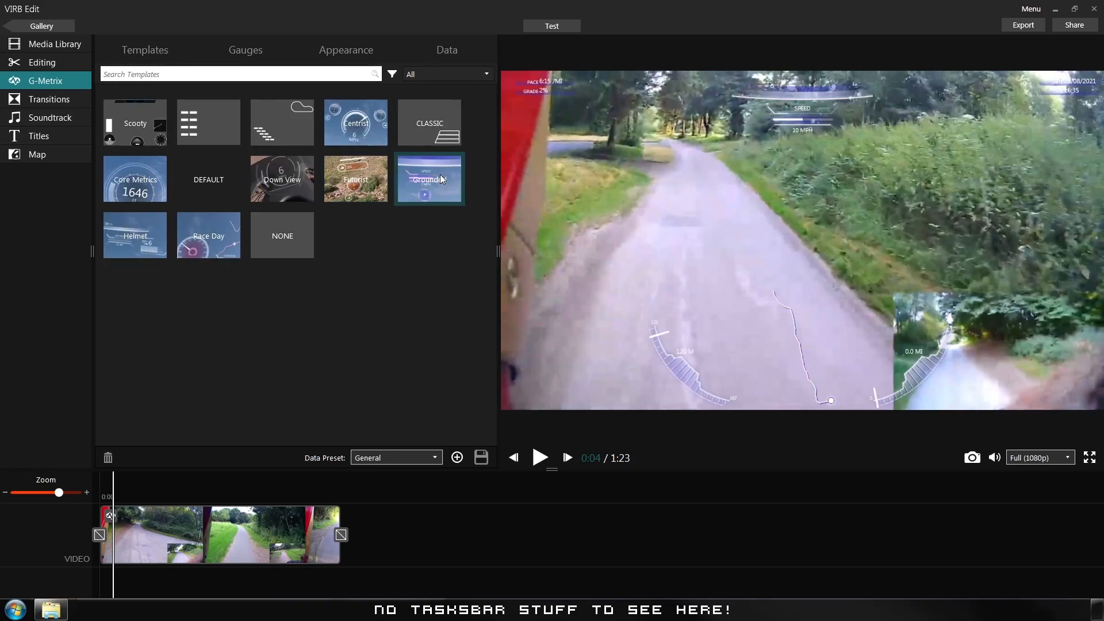
left_click(137, 233)
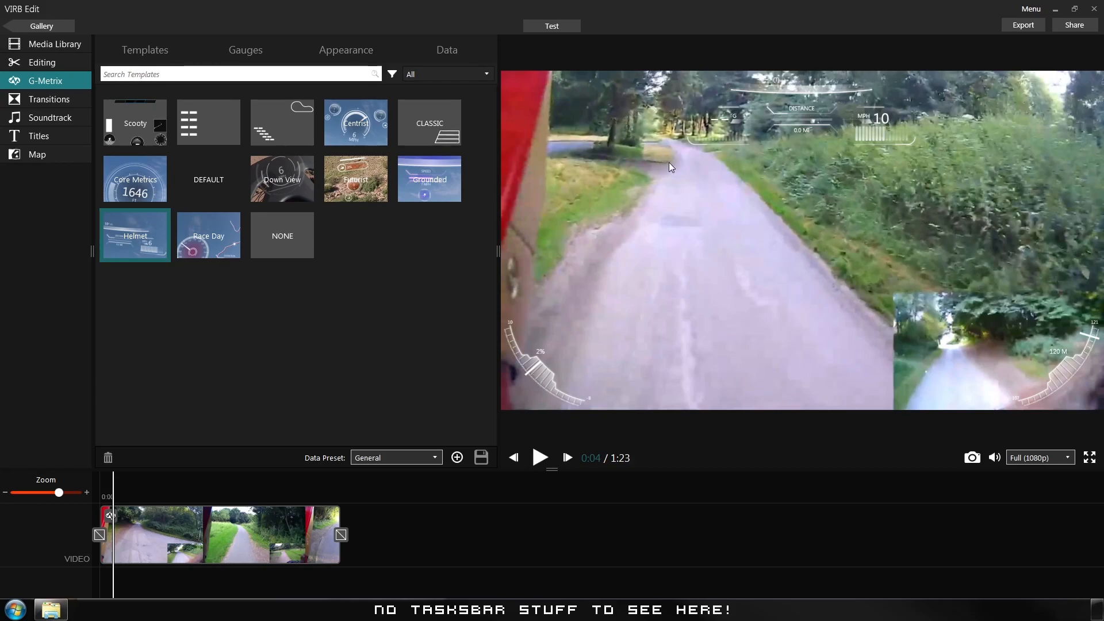
left_click(208, 232)
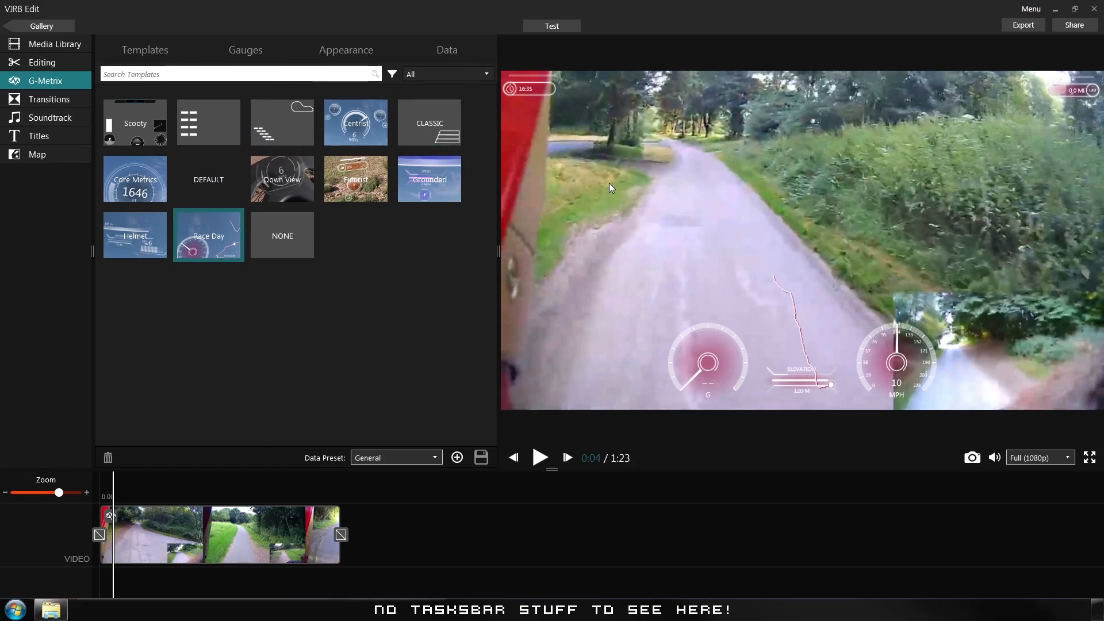
left_click(277, 234)
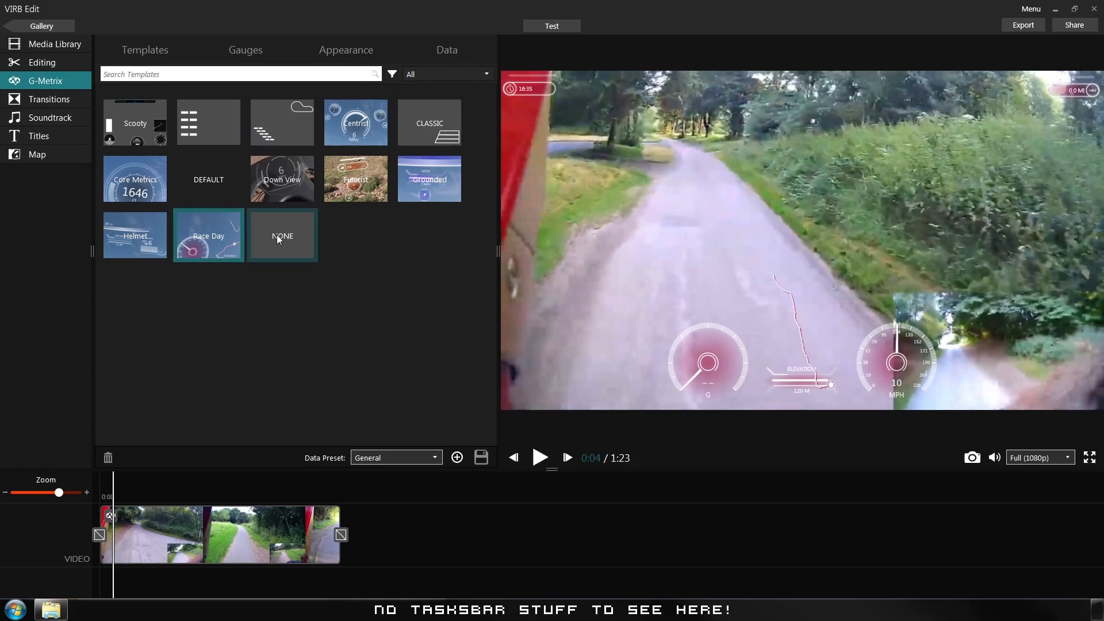
left_click(138, 129)
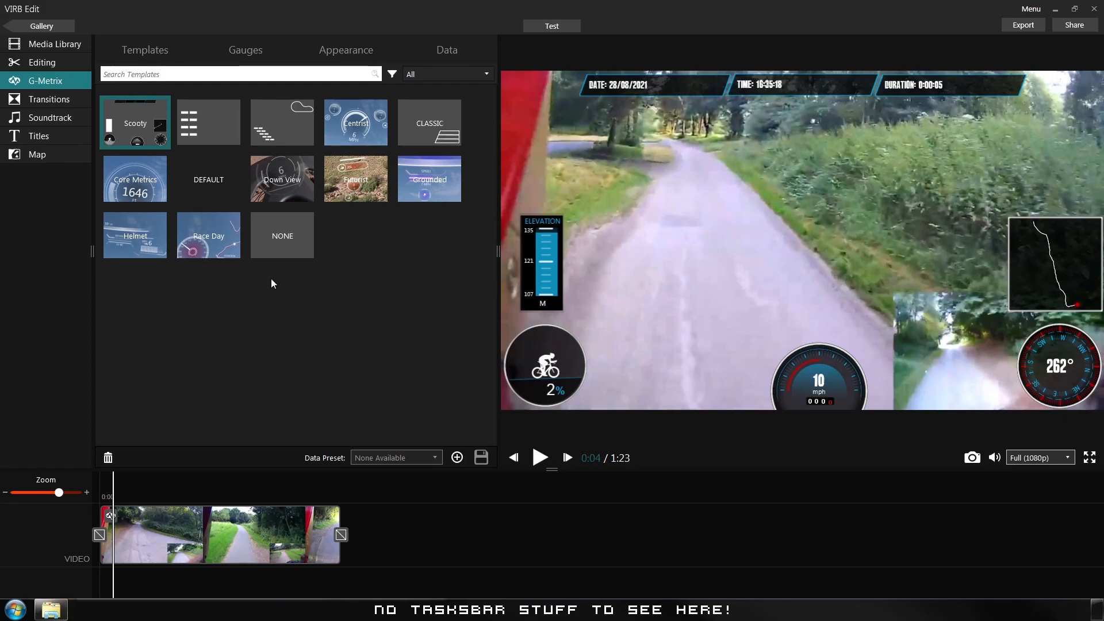
Clear all overlays with the NONE template and filter the gauge library to Calculated 2D Speed.
left_click(292, 246)
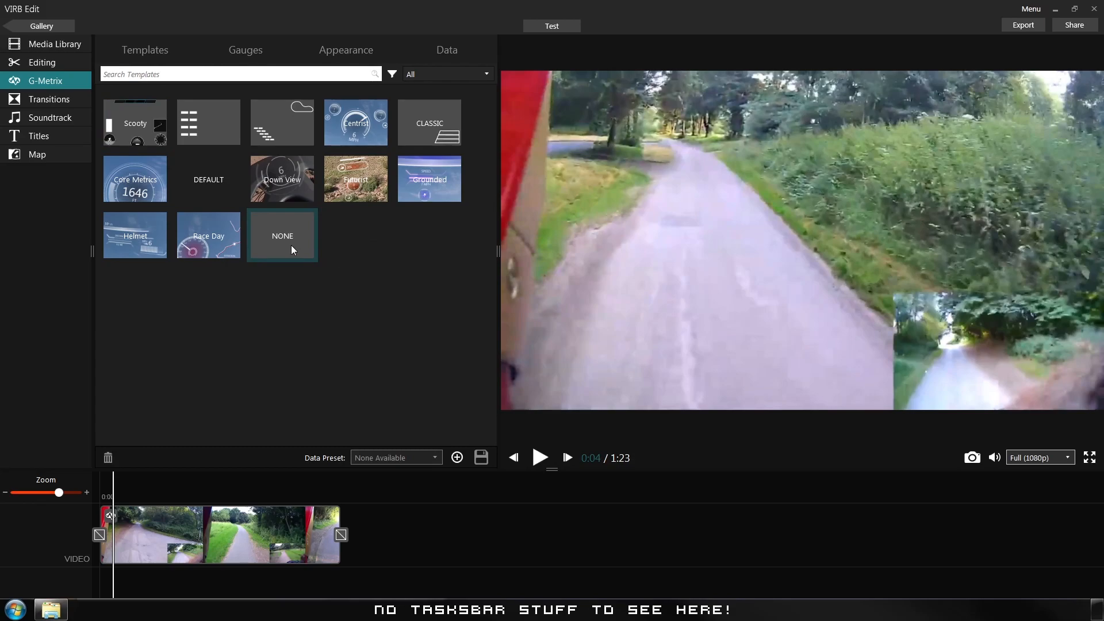
left_click(257, 54)
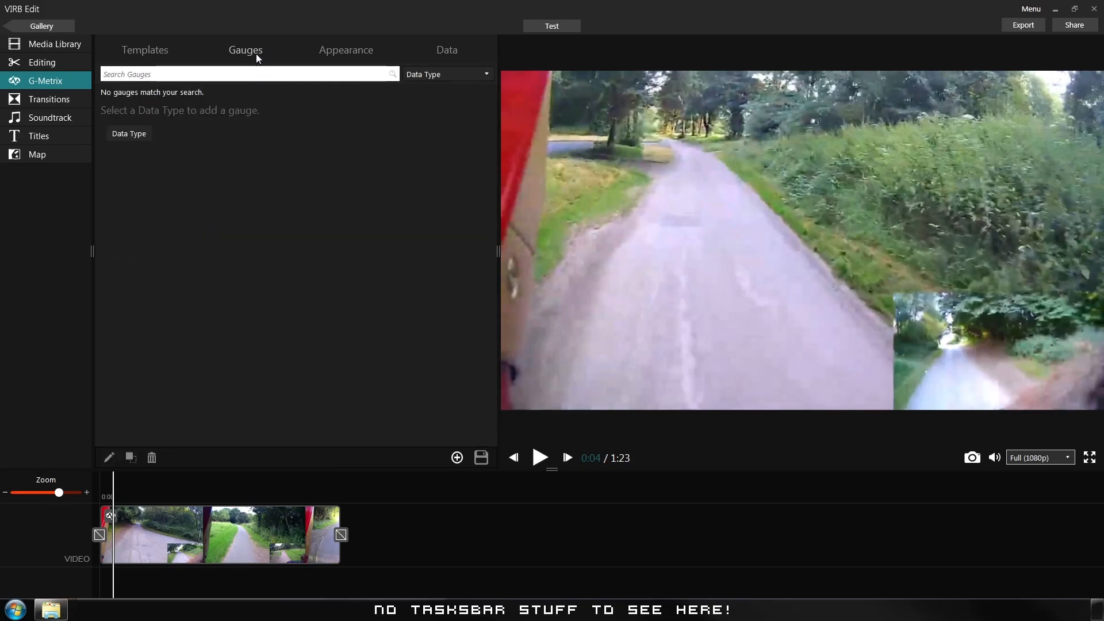
left_click(486, 74)
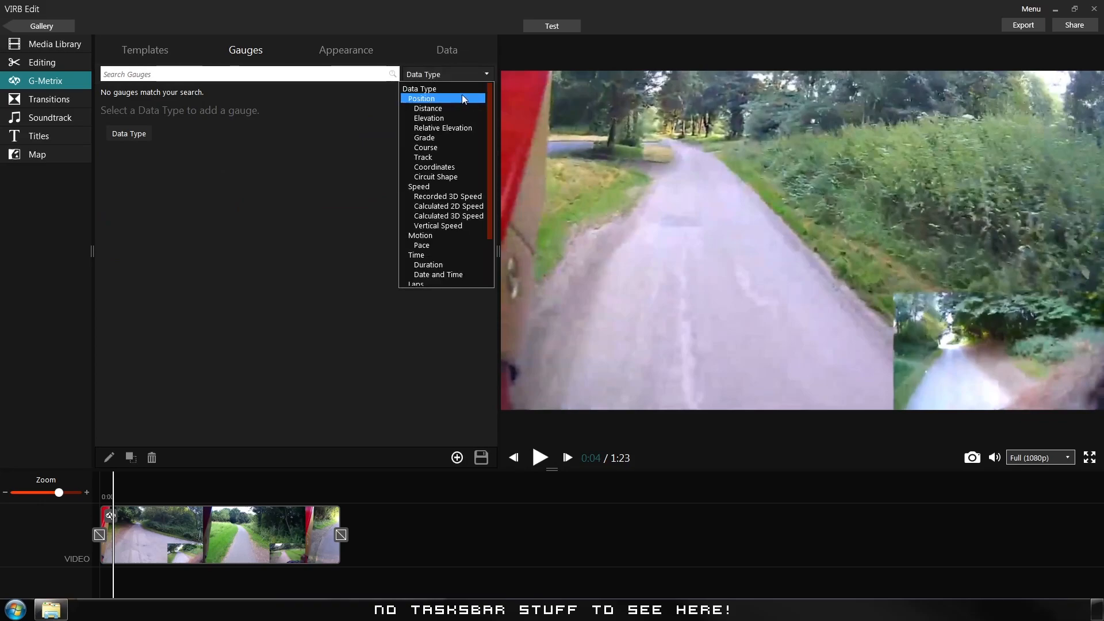
left_click(464, 207)
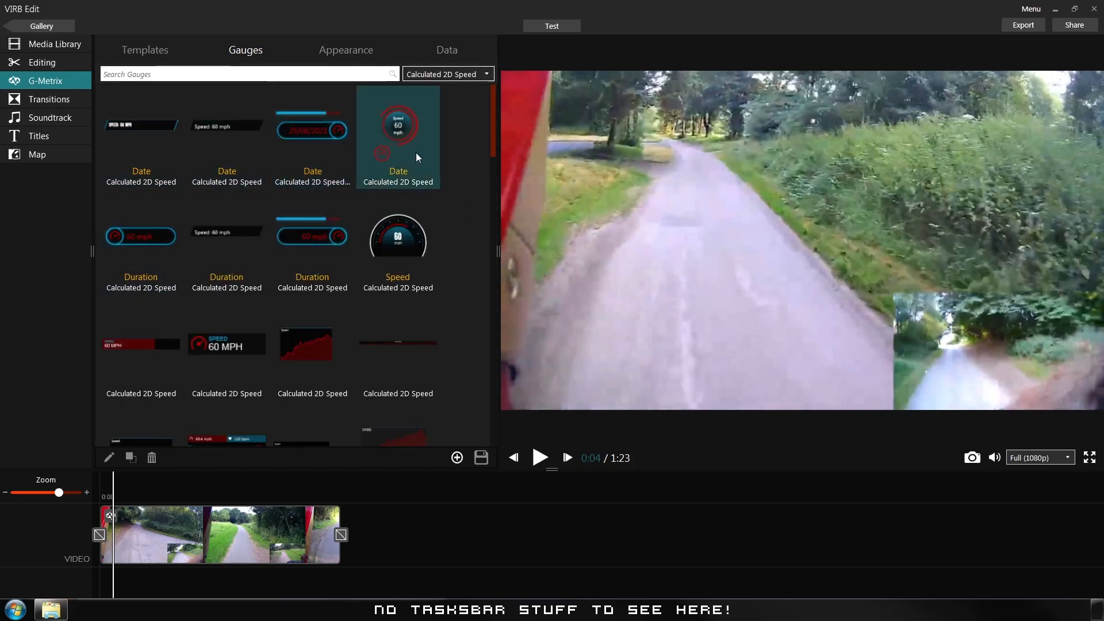
Place the long red speed bar gauge on the video as a trial and delete it again.
scroll(457, 223, "down", 1)
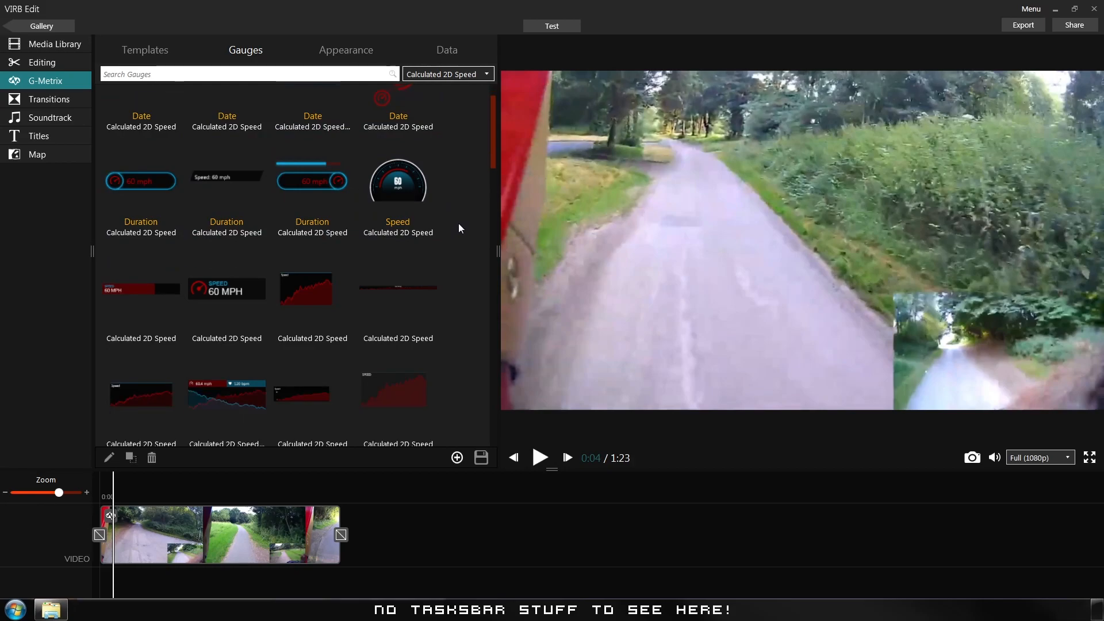
scroll(460, 222, "down", 2)
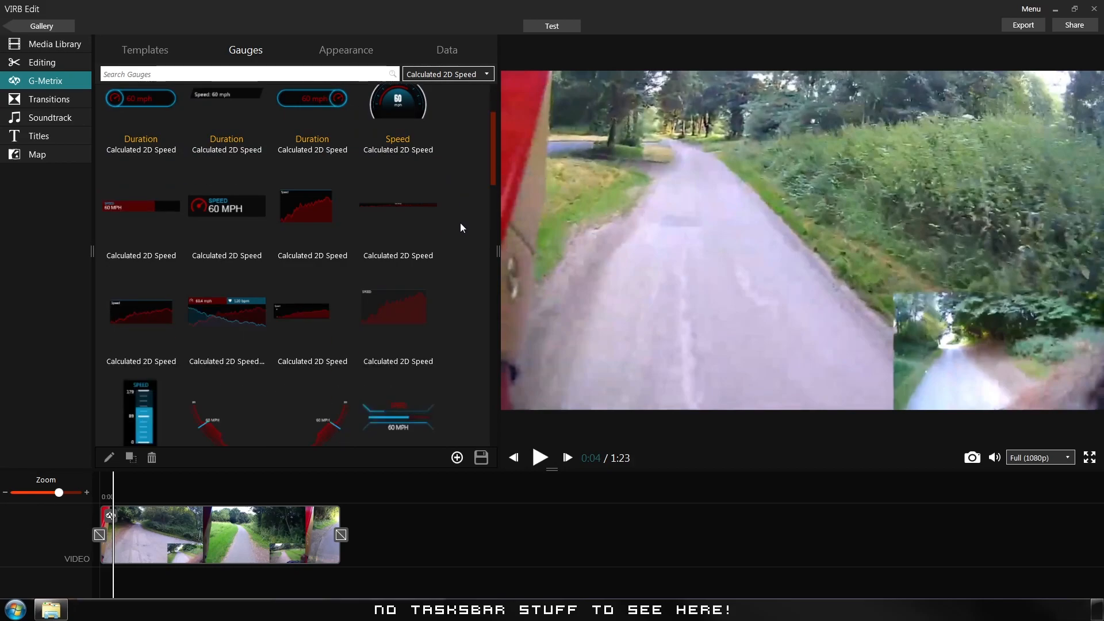
scroll(460, 223, "down", 1)
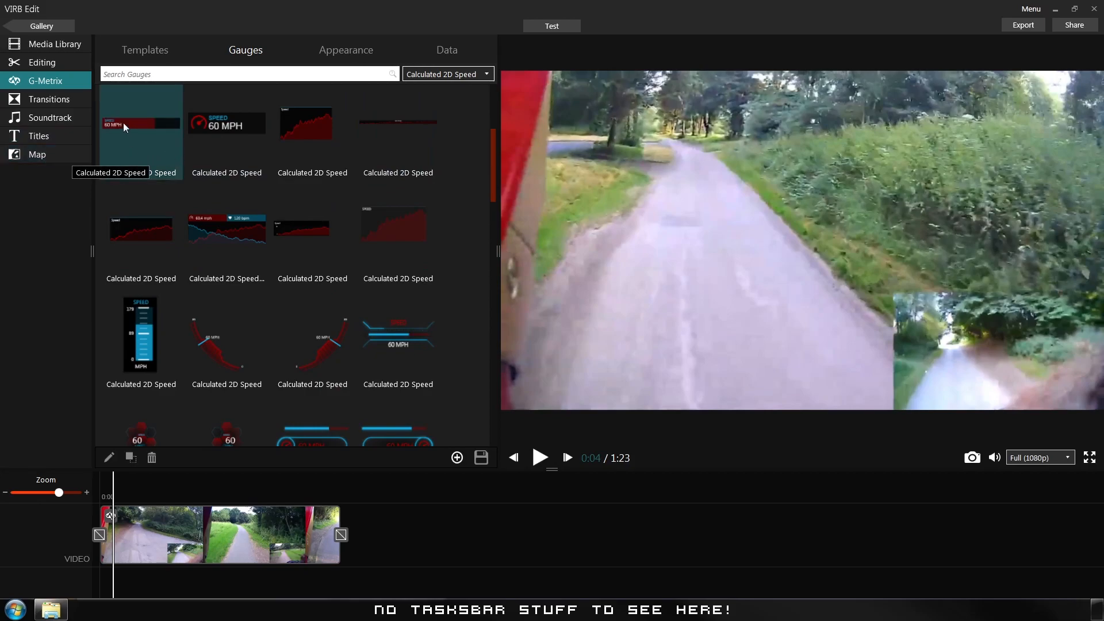
scroll(123, 122, "up", 1)
left_click_drag(124, 127, 628, 226)
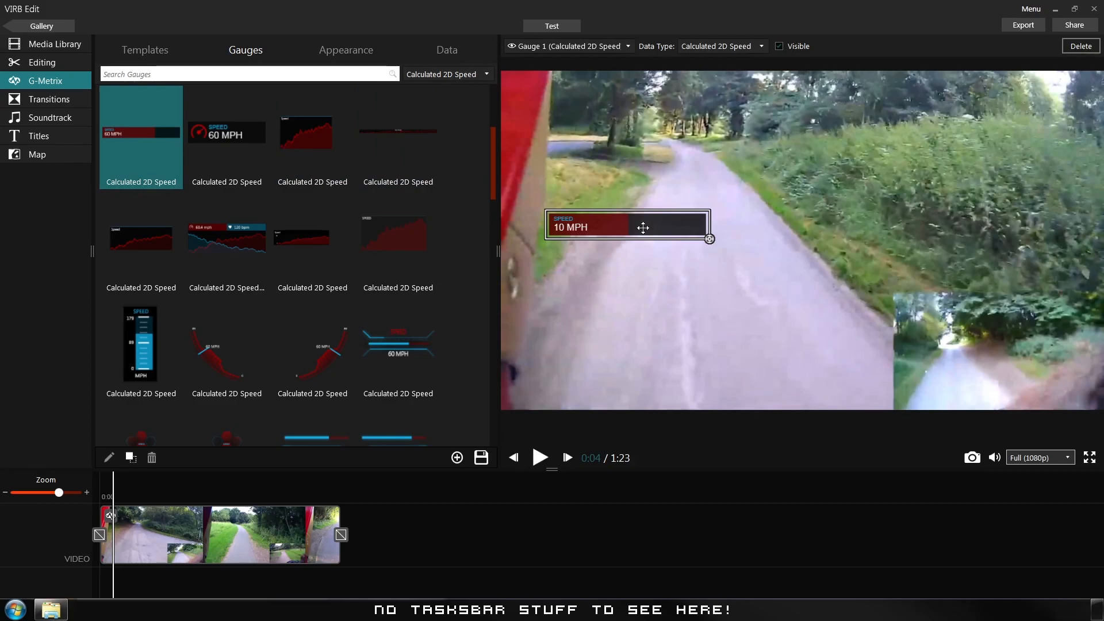
key("Delete")
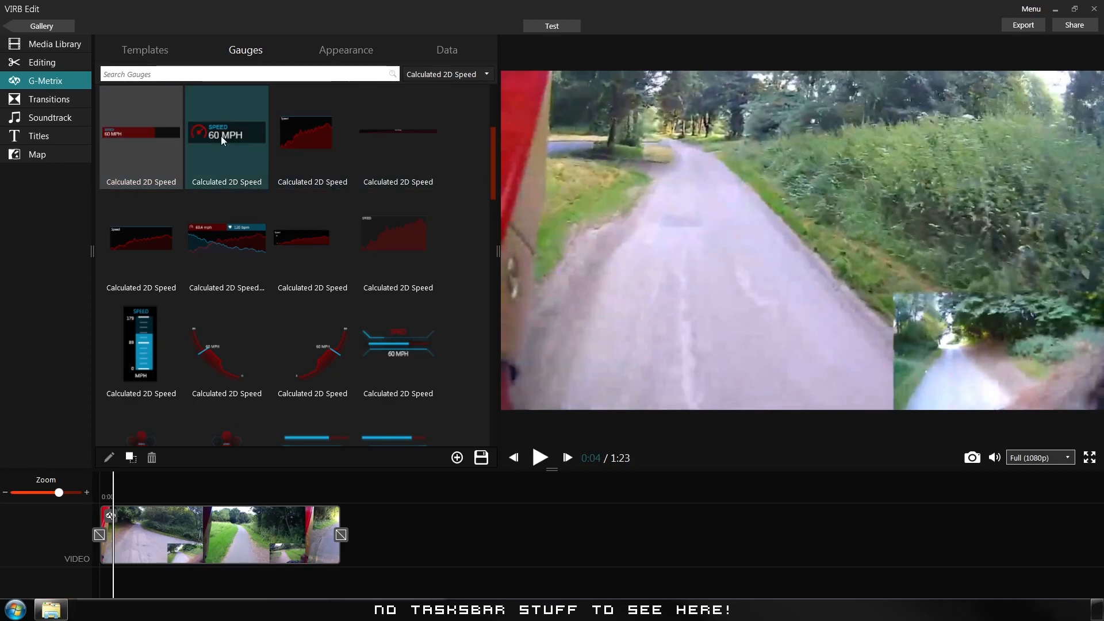
Add the compact digital Calculated 2D Speed gauge with the dial icon near the middle of the video frame.
left_click_drag(238, 142, 674, 230)
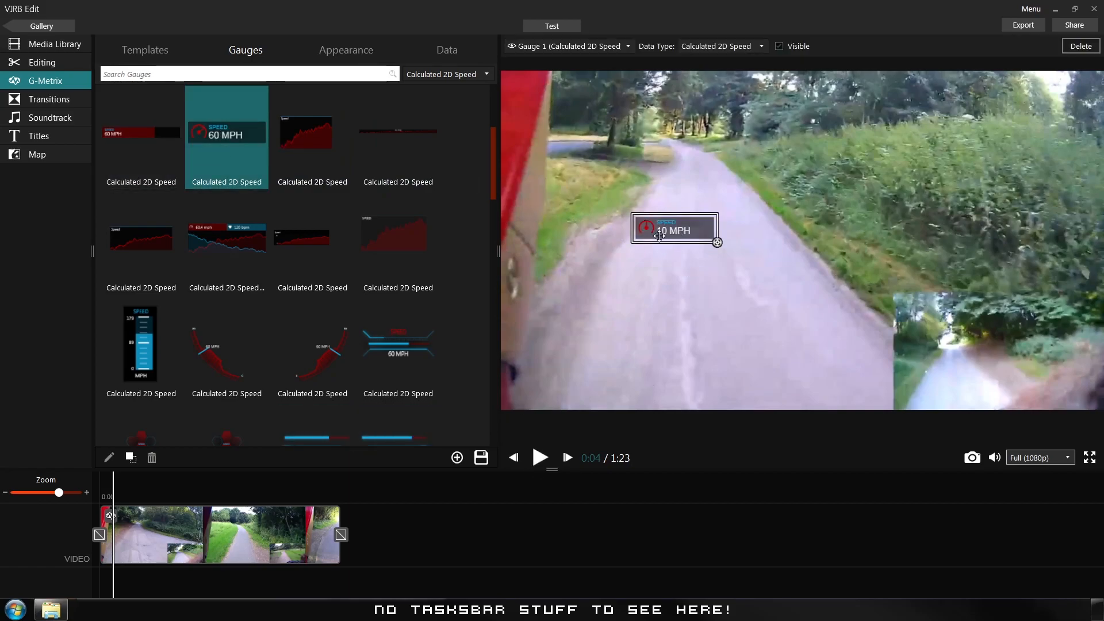
Play the clip from the current position and again from about 0:34 to check the speed gauge against the footage.
left_click(541, 457)
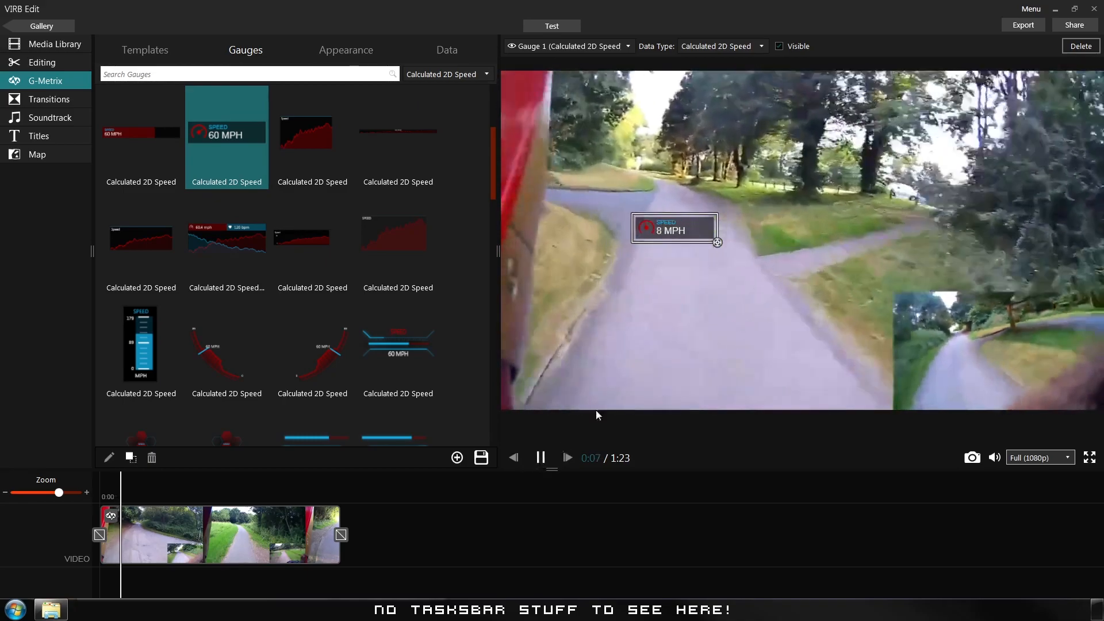
left_click(201, 488)
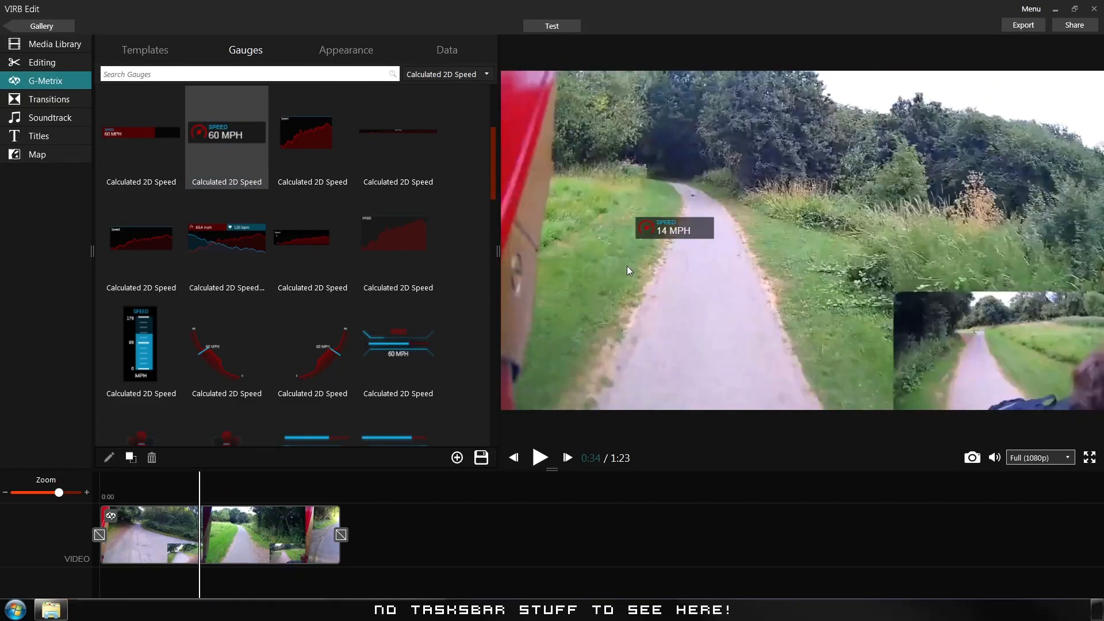
left_click(537, 460)
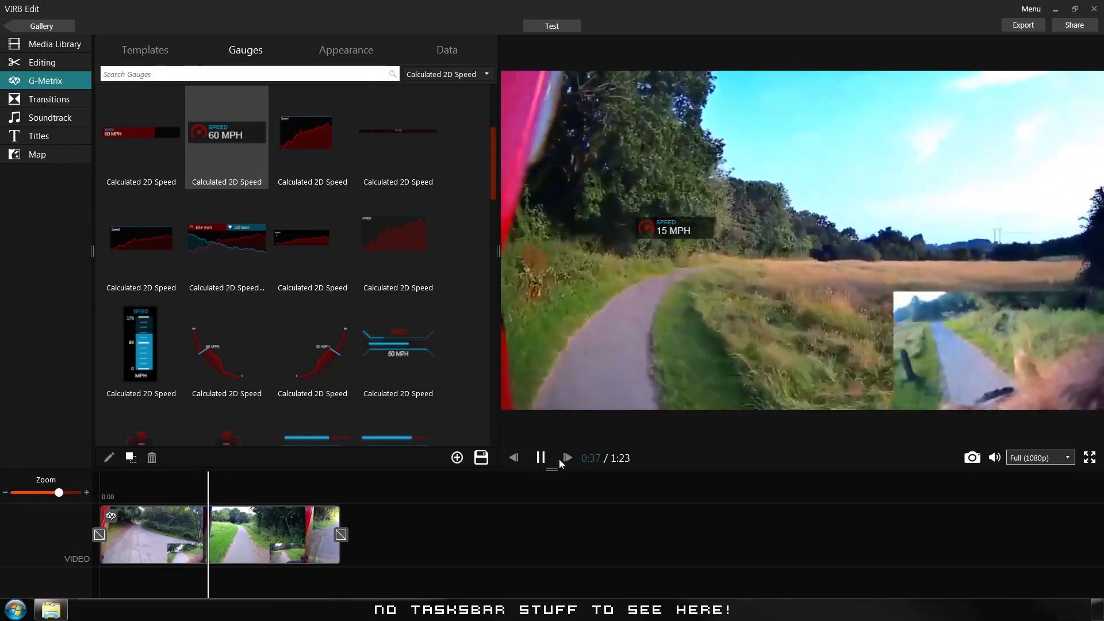
left_click(539, 458)
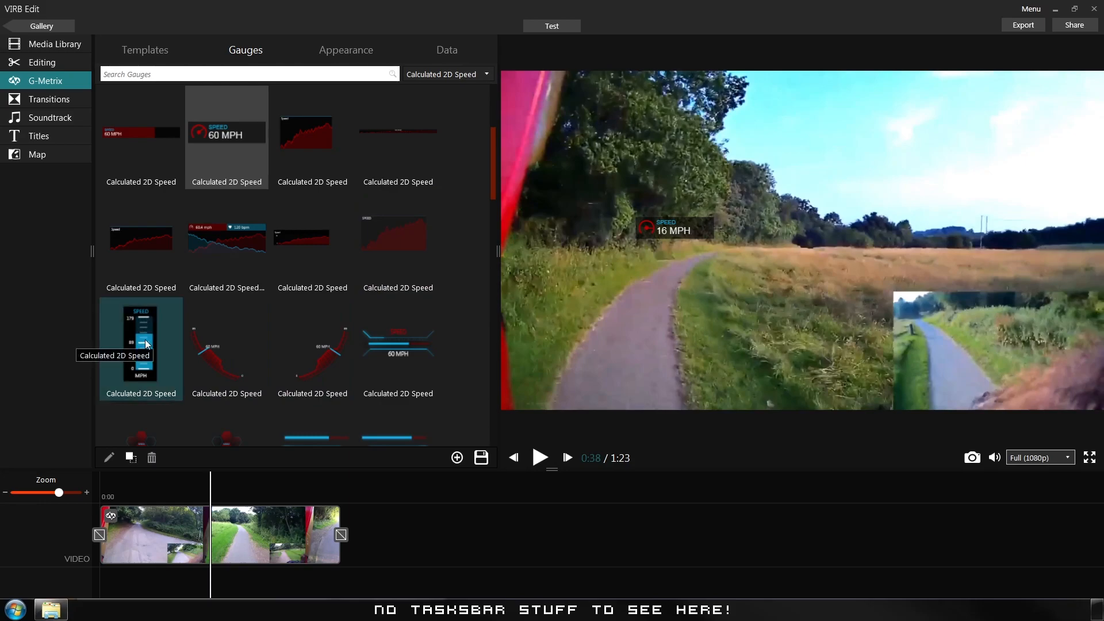
Add the vertical blue bar Calculated 2D Speed gauge beside the path and scale it to 175 %.
left_click_drag(140, 330, 762, 288)
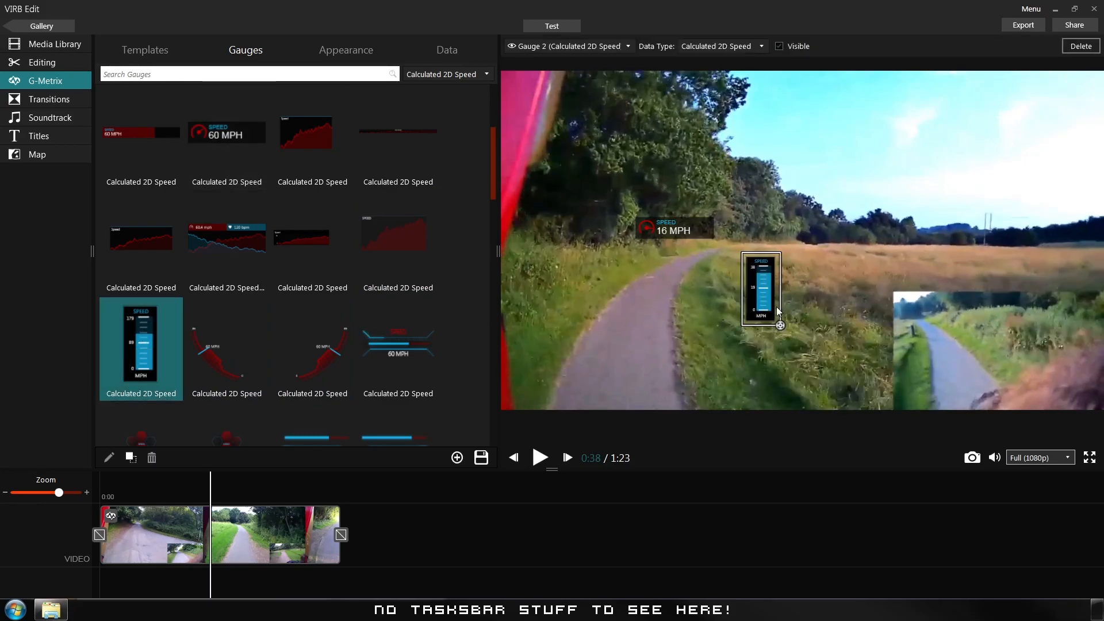
left_click(361, 51)
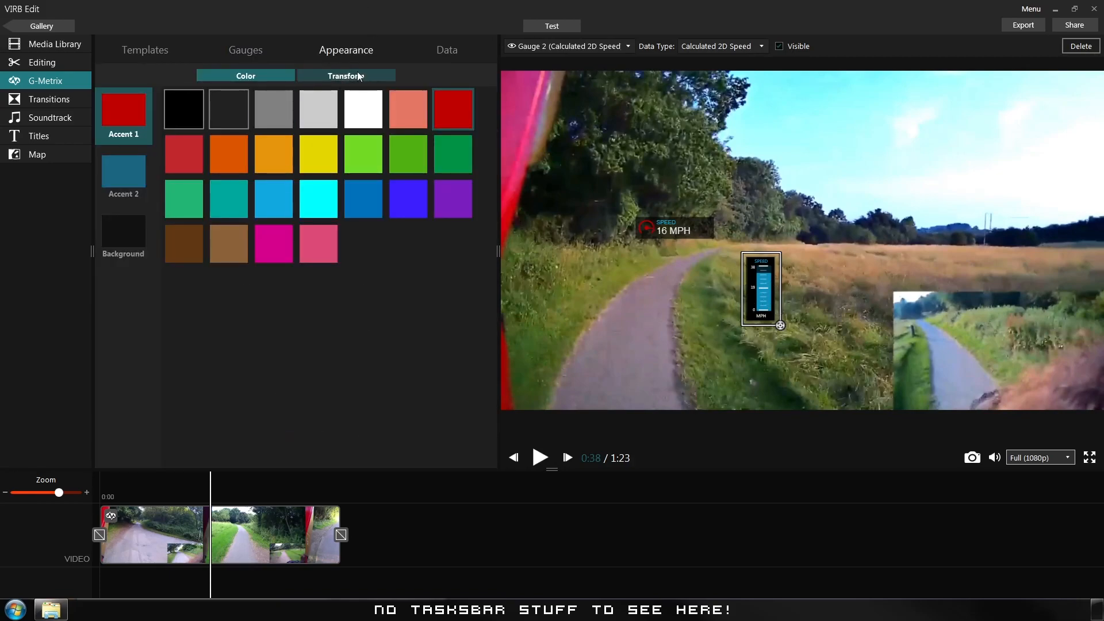
left_click(353, 77)
left_click_drag(289, 107, 512, 102)
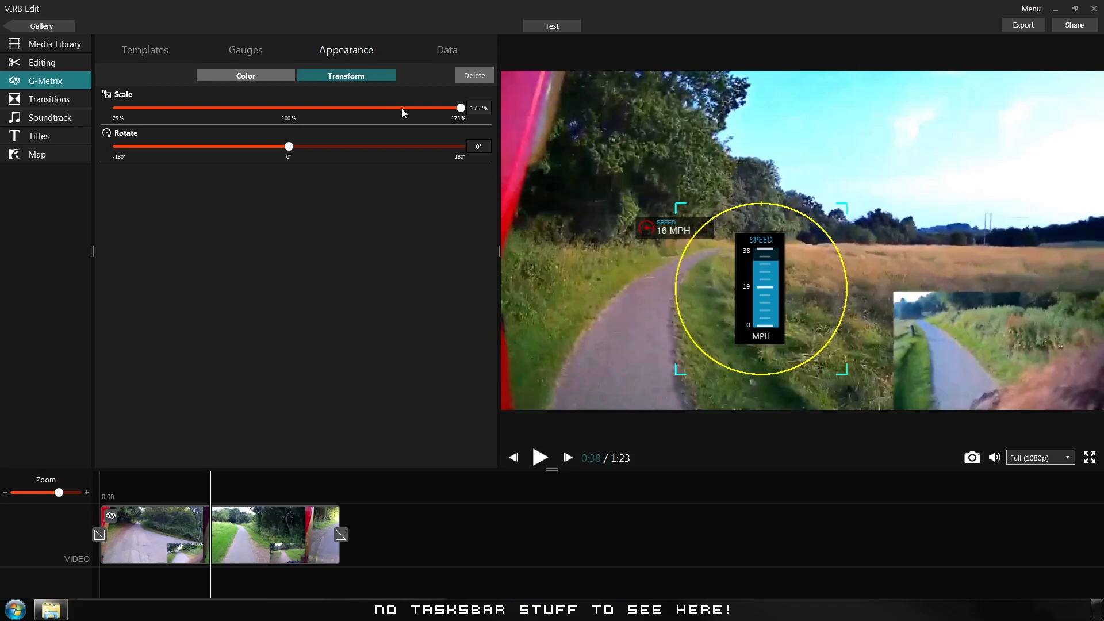
Delete the enlarged vertical bar gauge and the compact digital speed gauge from the video.
left_click(768, 285)
key("Delete")
left_click(671, 226)
key("Delete")
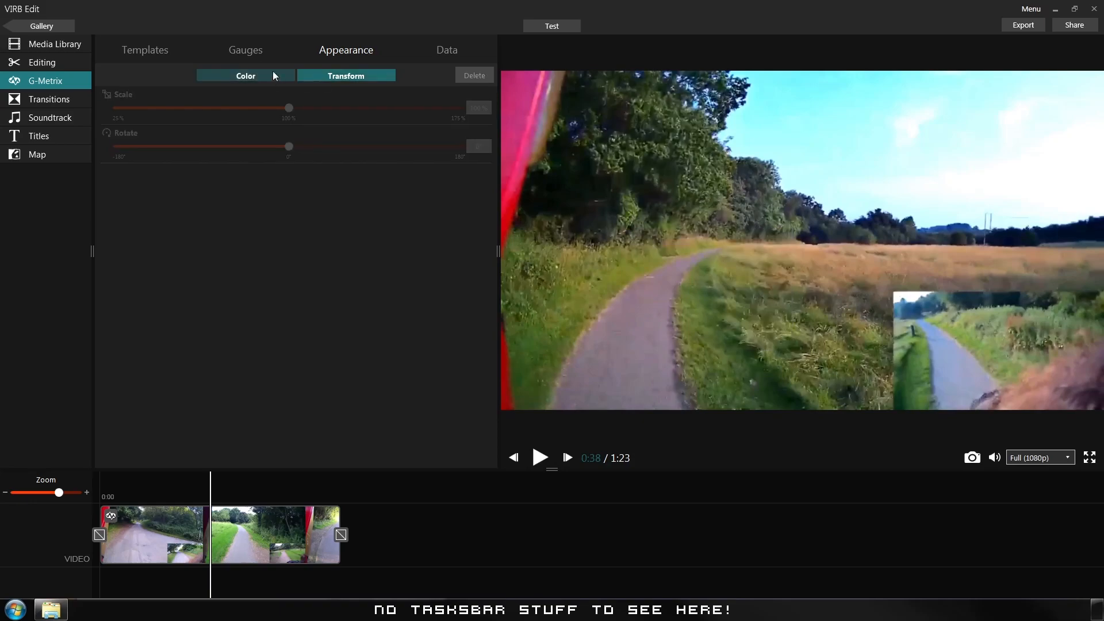
Return to the gauge library and filter it by the Calculated 2D Speed data type.
left_click(253, 48)
left_click(467, 74)
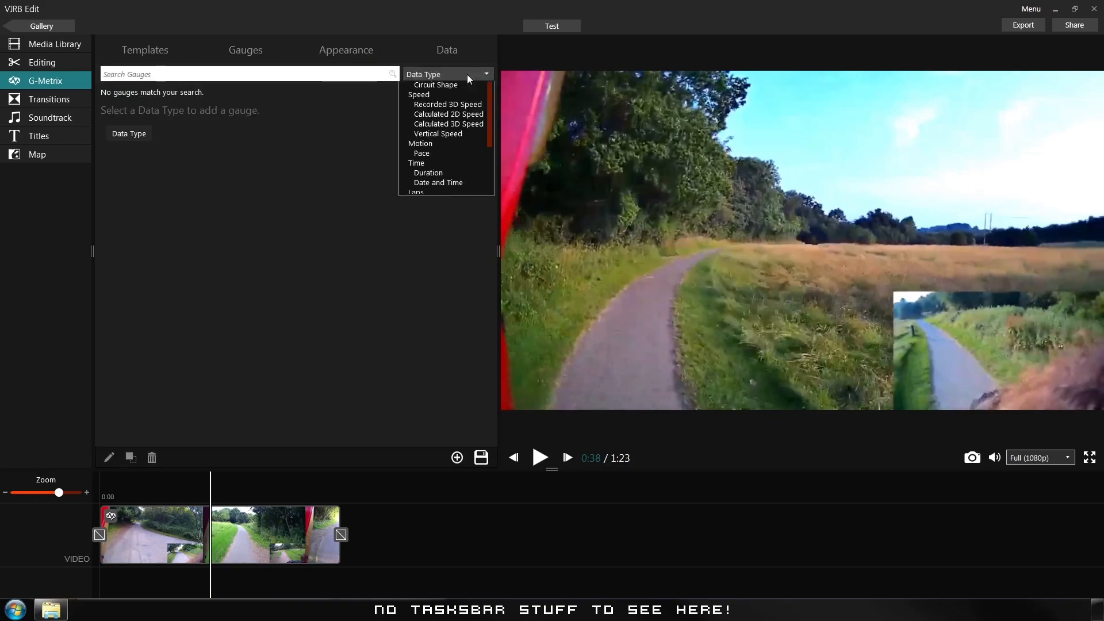
left_click(452, 206)
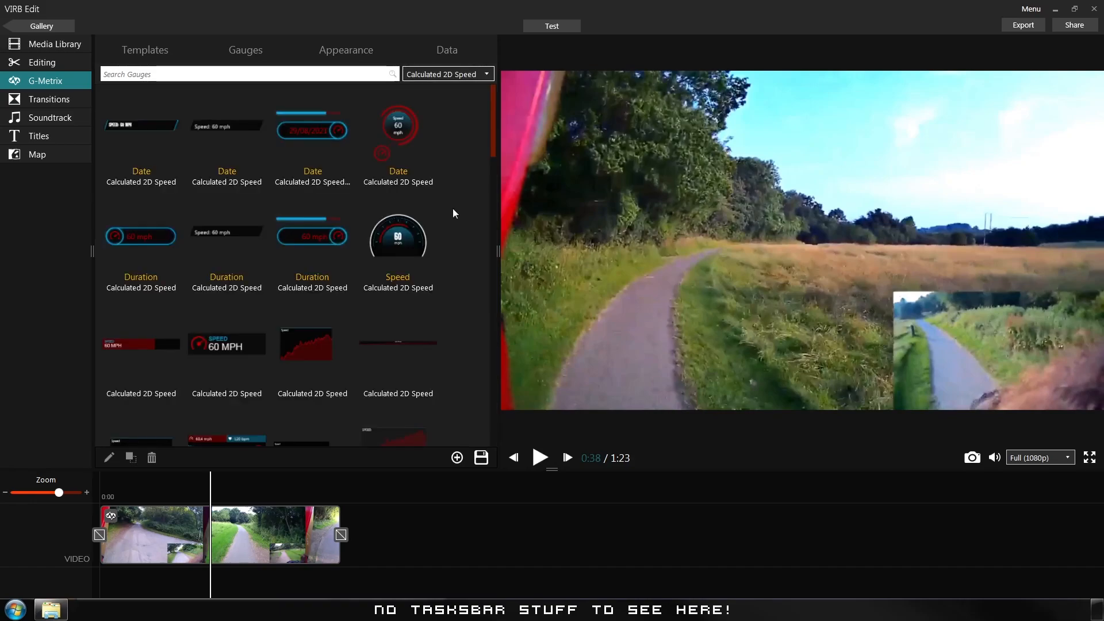
Try the curved red arc speed gauge and the slim horizontal blue bar speed gauge, deleting each one after its trial.
scroll(379, 253, "down", 3)
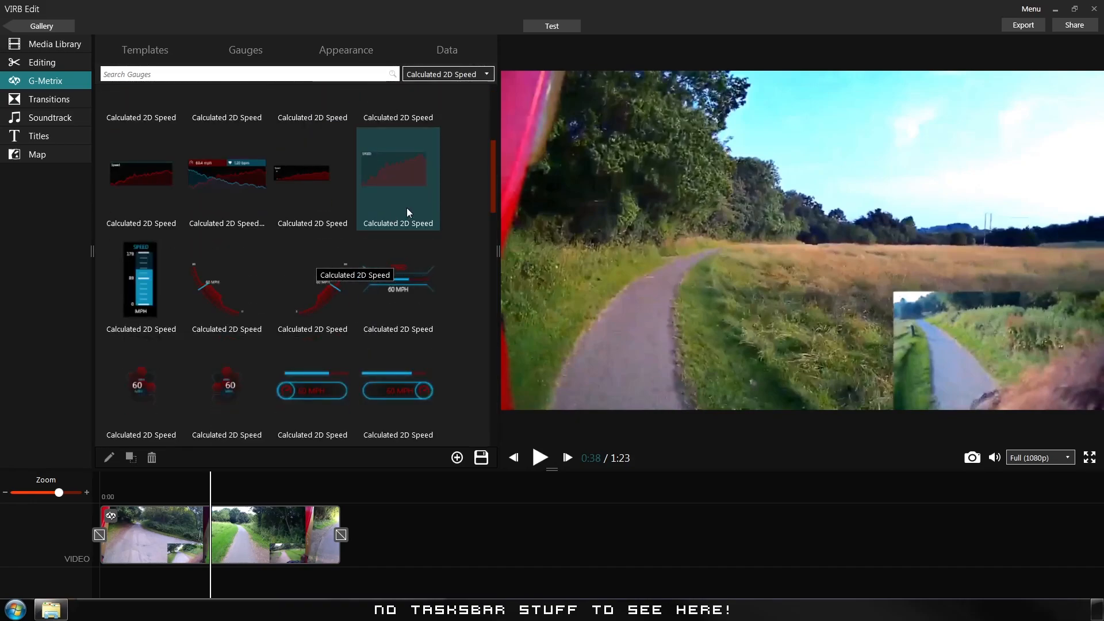
scroll(402, 201, "down", 1)
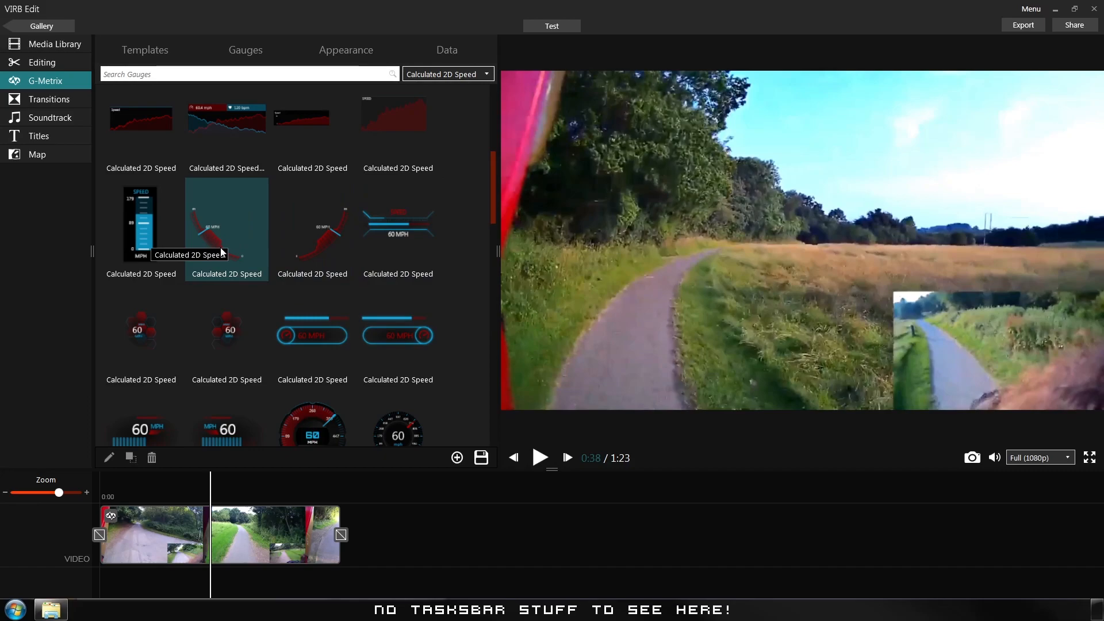
left_click_drag(218, 240, 684, 276)
left_click_drag(596, 306, 596, 307)
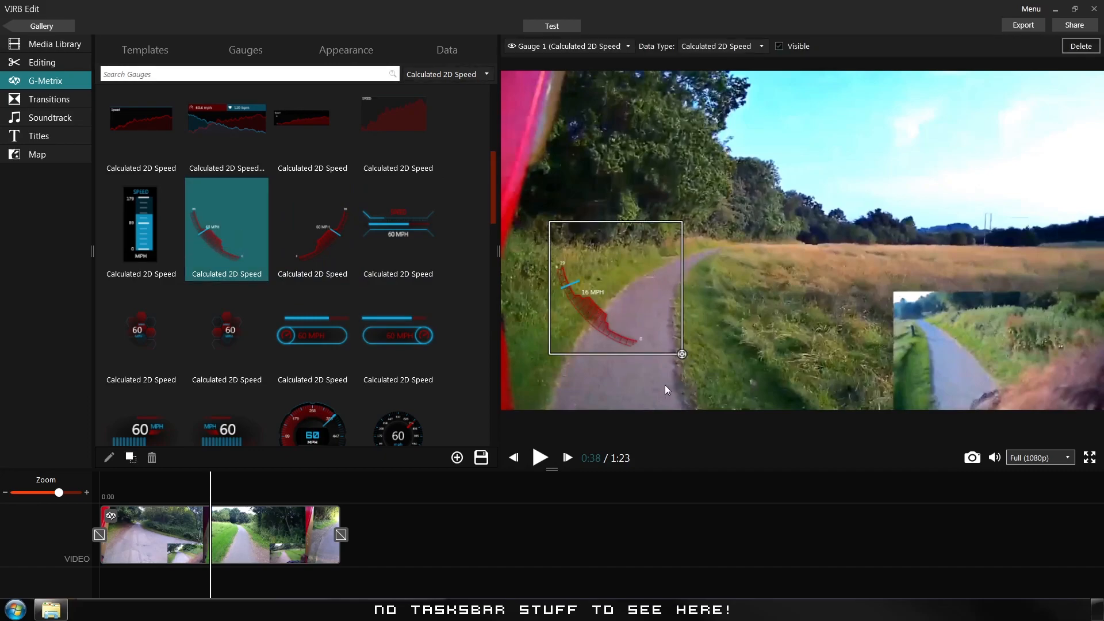
left_click(599, 320)
key("Delete")
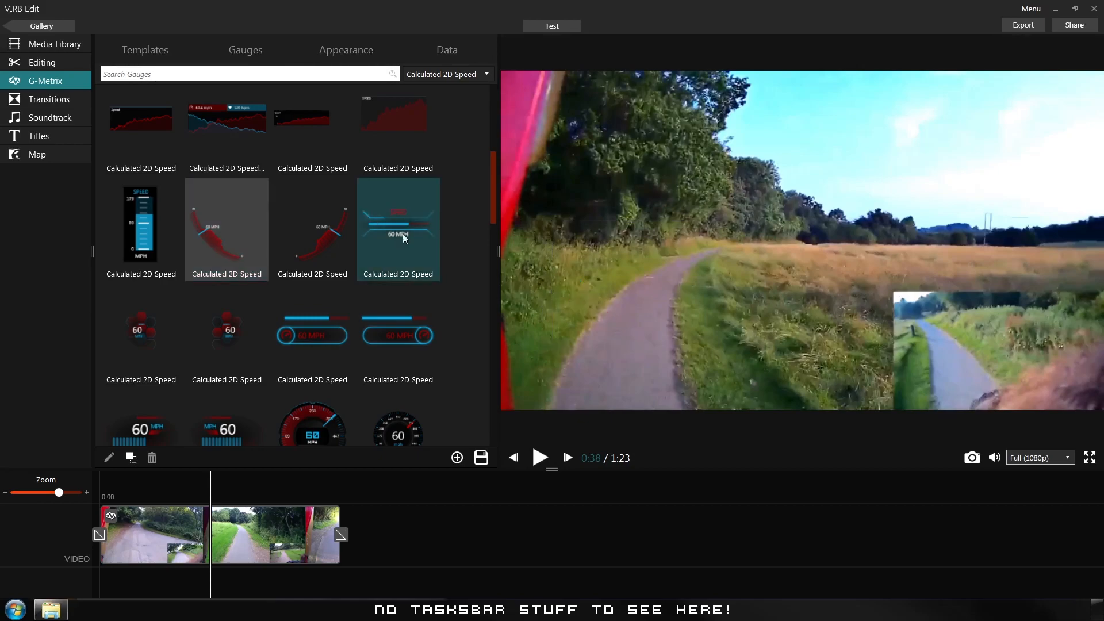
left_click_drag(396, 220, 600, 313)
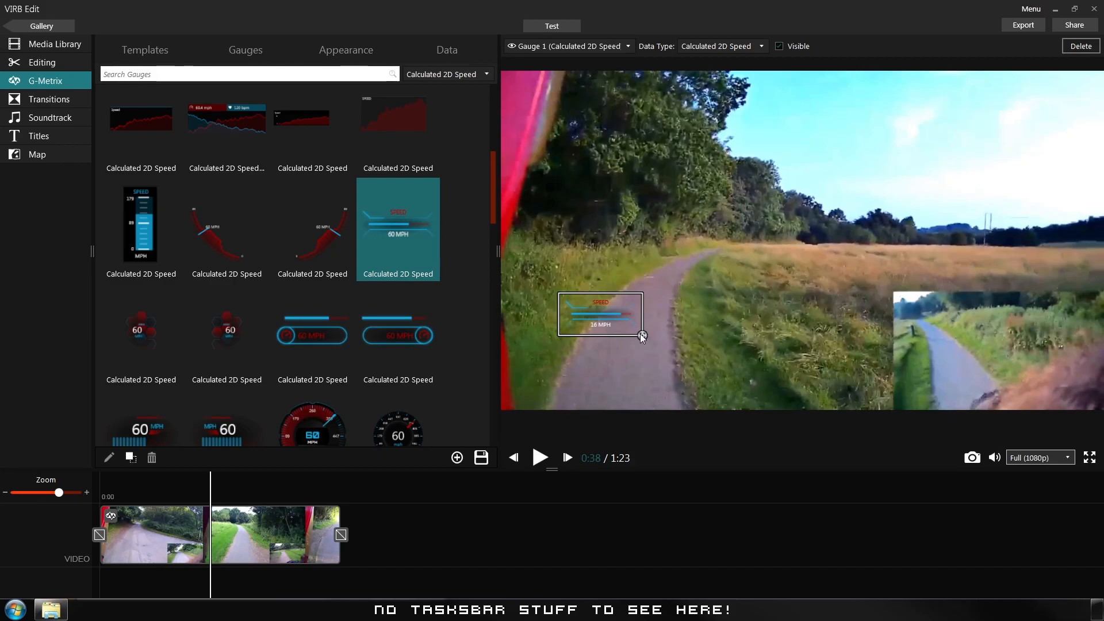
key("Delete")
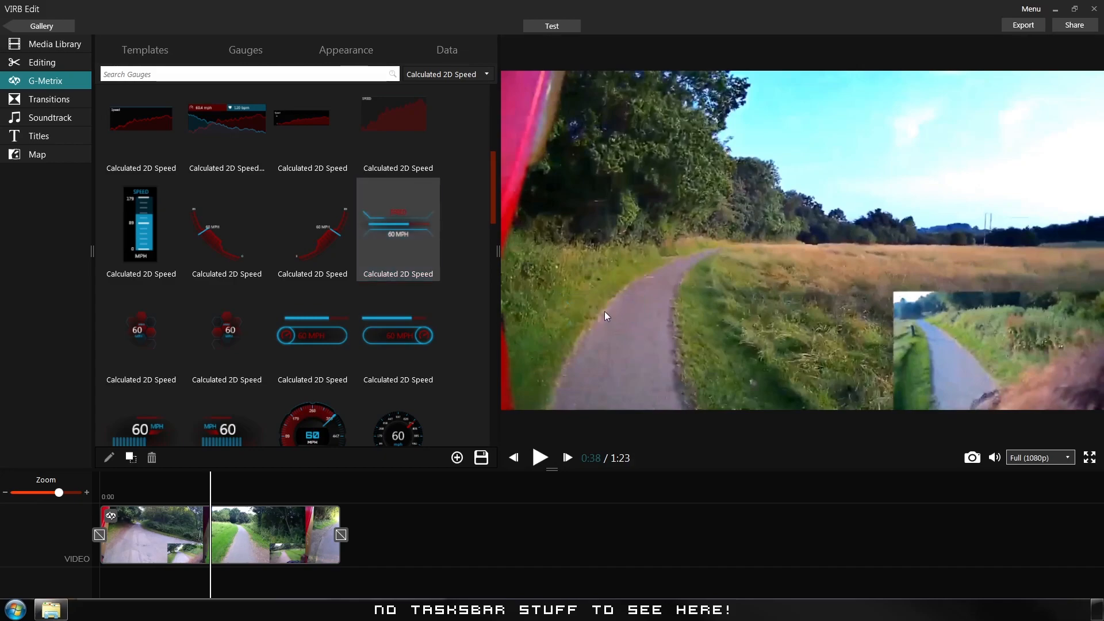
Try the small red cluster speed gauge and the blue pill-shaped speed gauge, deleting each one after its trial.
scroll(248, 247, "down", 1)
left_click_drag(141, 276, 615, 298)
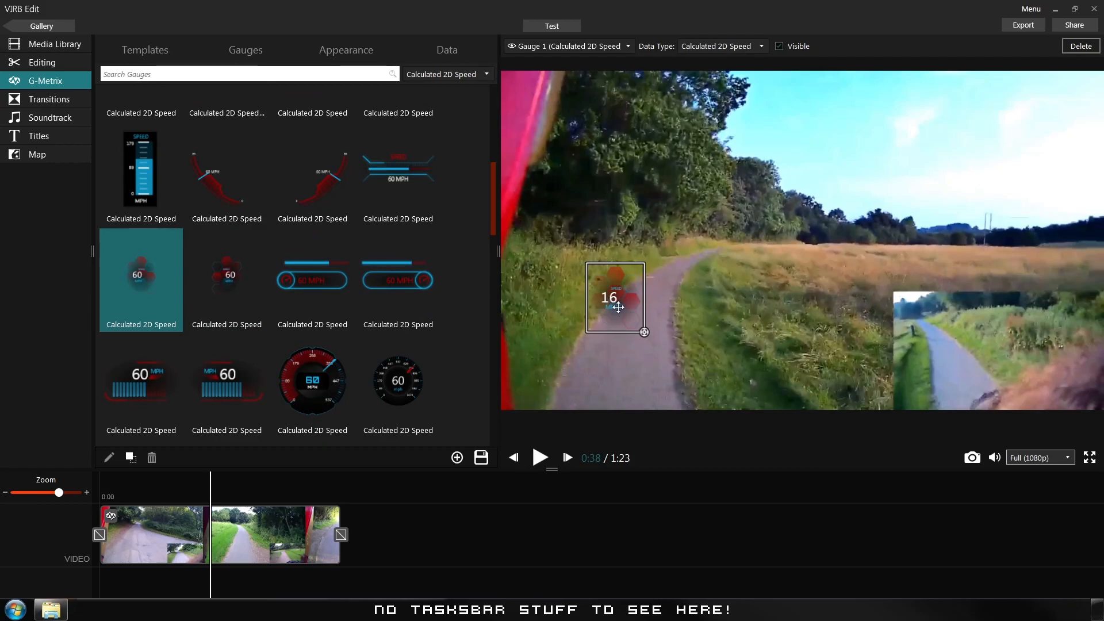
key("Delete")
left_click_drag(309, 278, 621, 316)
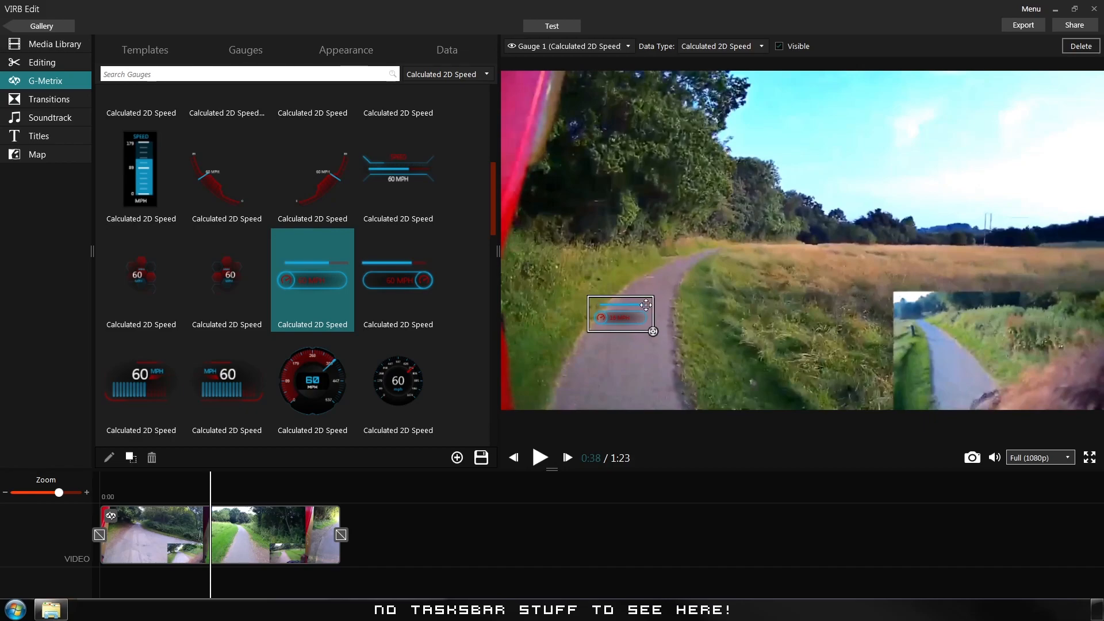
key("Delete")
Place the digital speed gauge with the blue bar graph on the path and check its reading at three points in the clip.
scroll(224, 291, "down", 1)
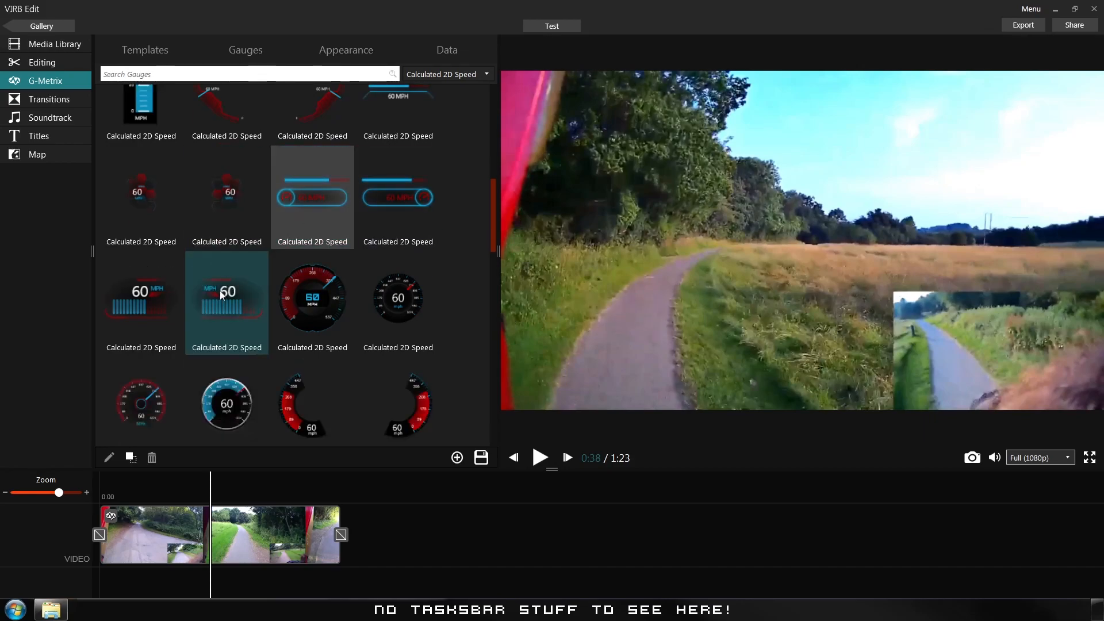
left_click_drag(130, 306, 627, 314)
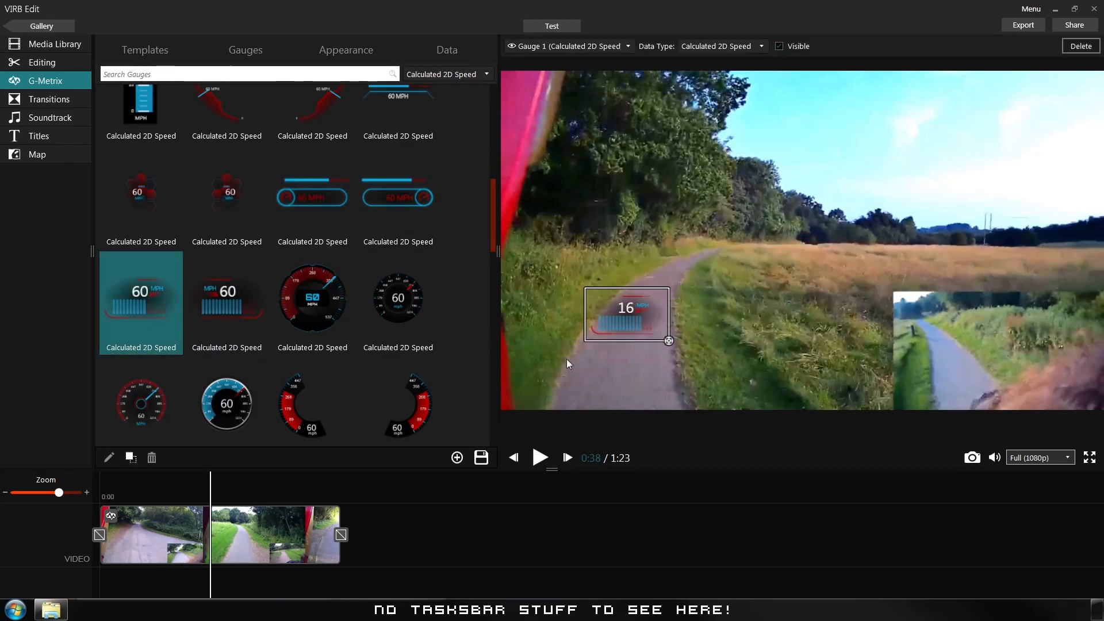
left_click(167, 496)
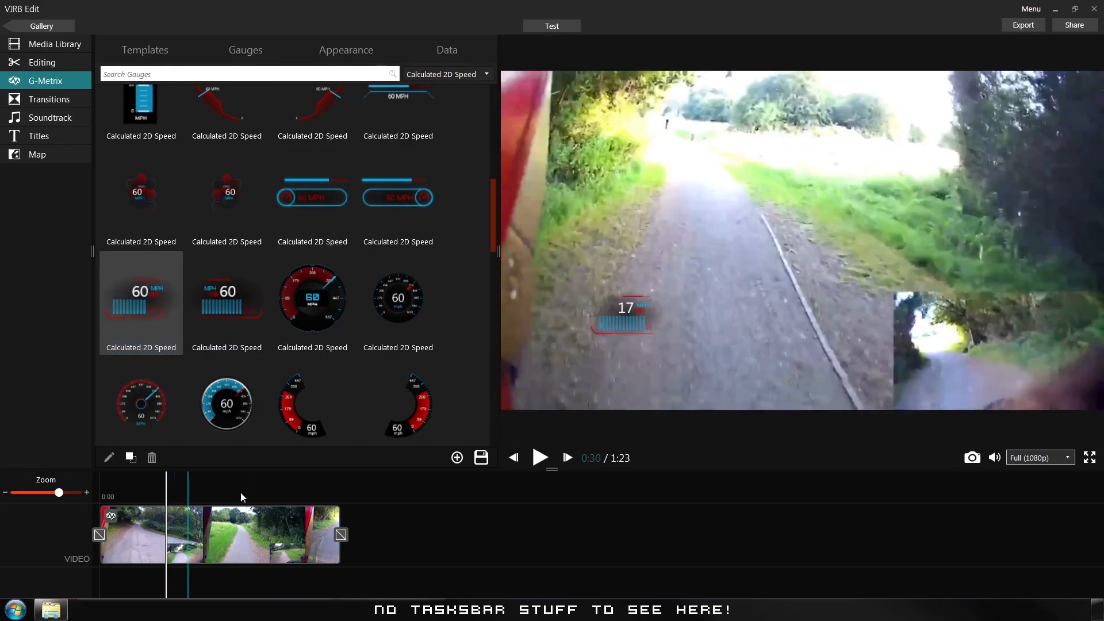
left_click(240, 495)
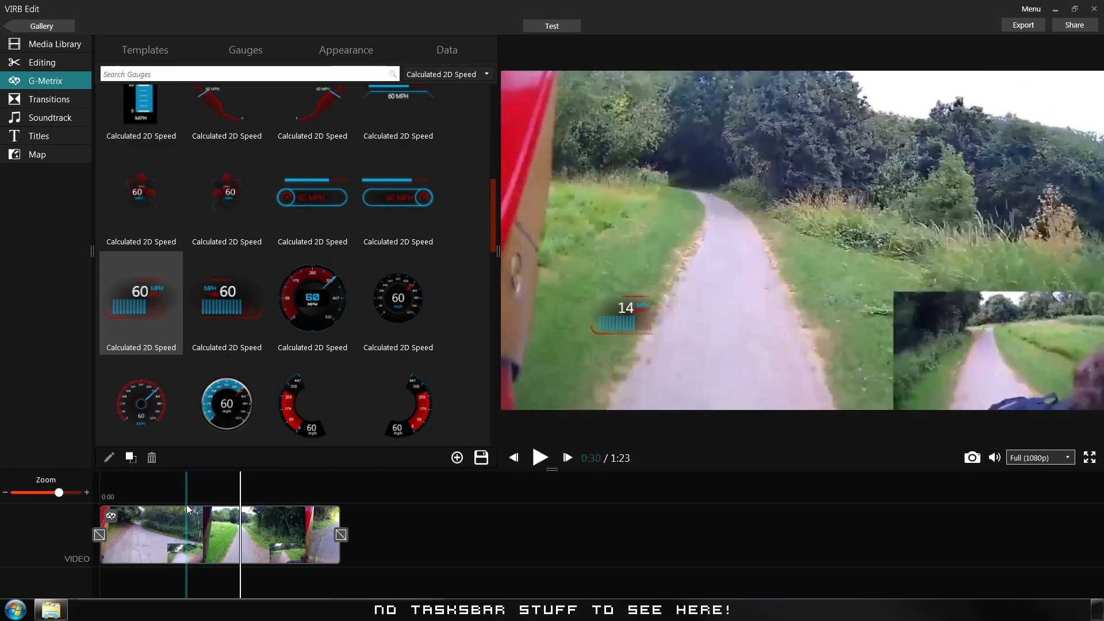
left_click(163, 505)
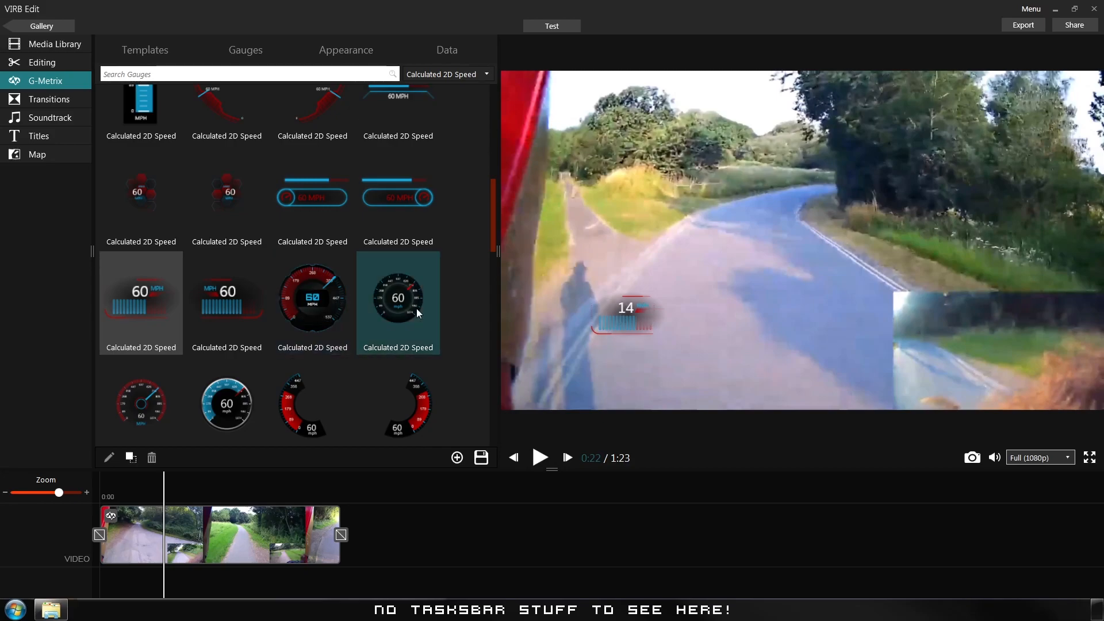
Try the large red-and-black dial and the smaller black round dial speed gauges, deleting each one after its trial.
left_click_drag(316, 303, 675, 296)
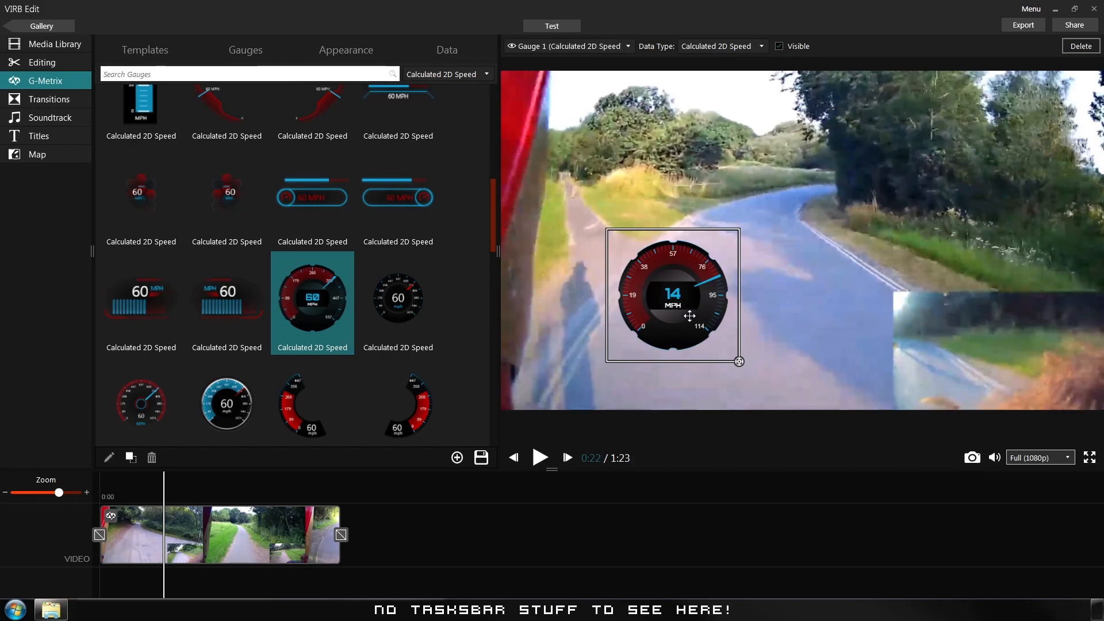
left_click(673, 295)
key("Delete")
left_click_drag(398, 302, 666, 325)
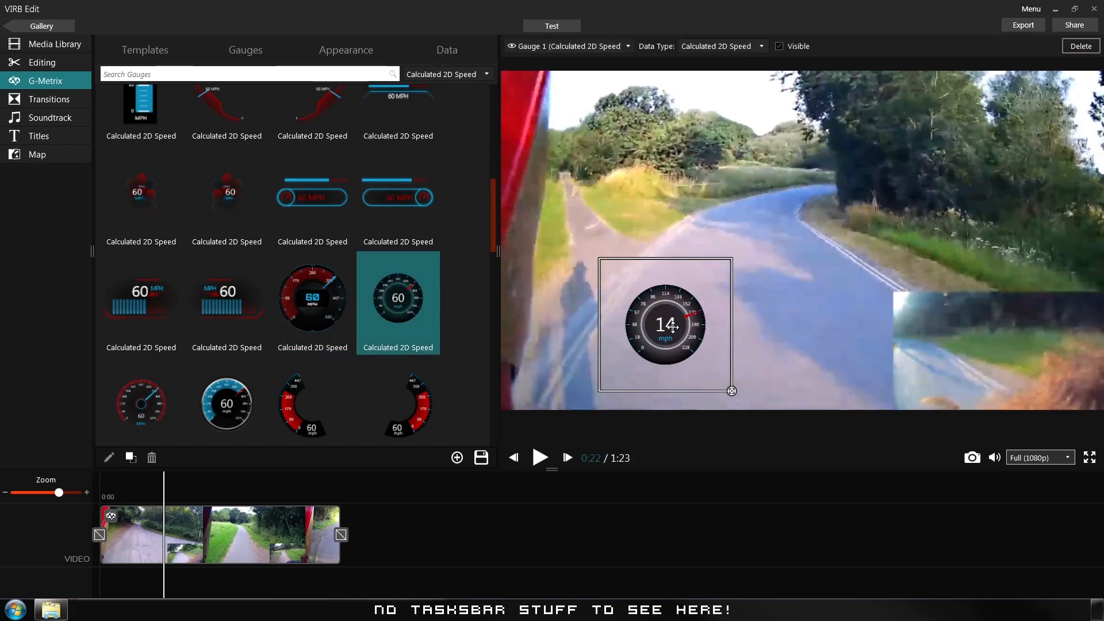
key("Delete")
Add the open red-rimmed dial Calculated 2D Speed gauge with a blue needle to the lower middle of the video.
scroll(408, 292, "down", 1)
scroll(409, 292, "down", 1)
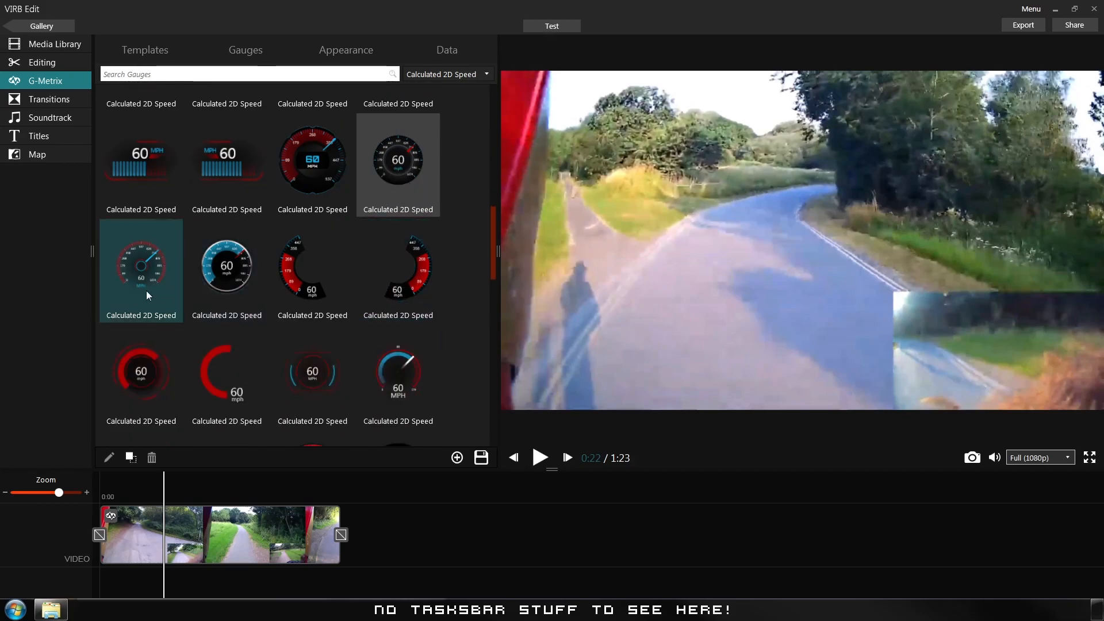
left_click_drag(139, 264, 717, 333)
left_click(833, 269)
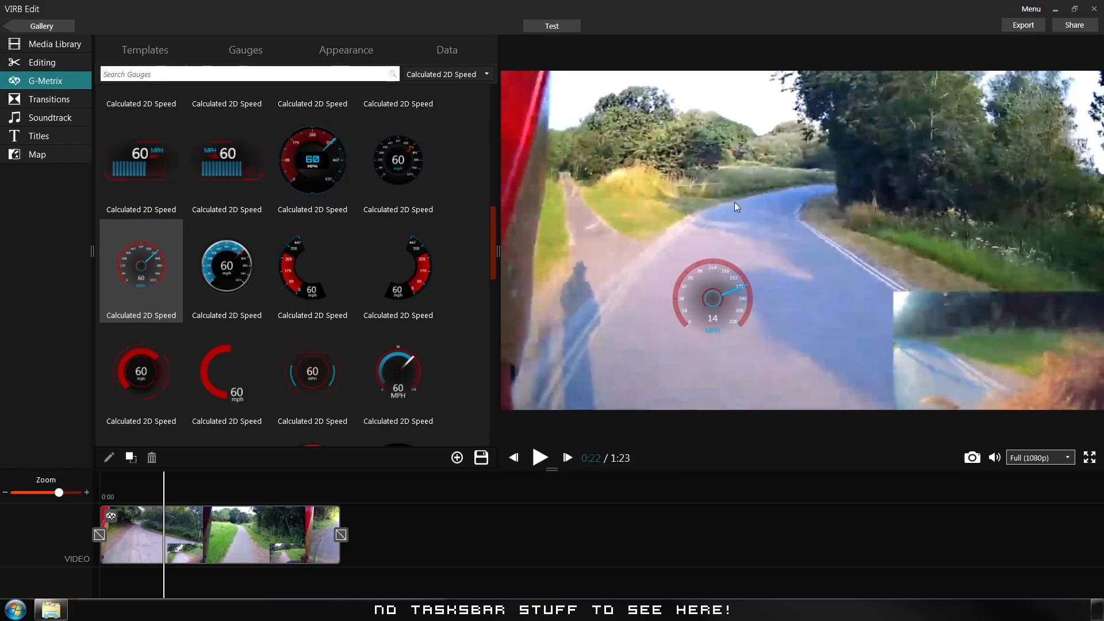
Recolour the dial gauge, trying light green and settling on purple for Accent 1, and use yellow for Accent 2.
left_click(355, 50)
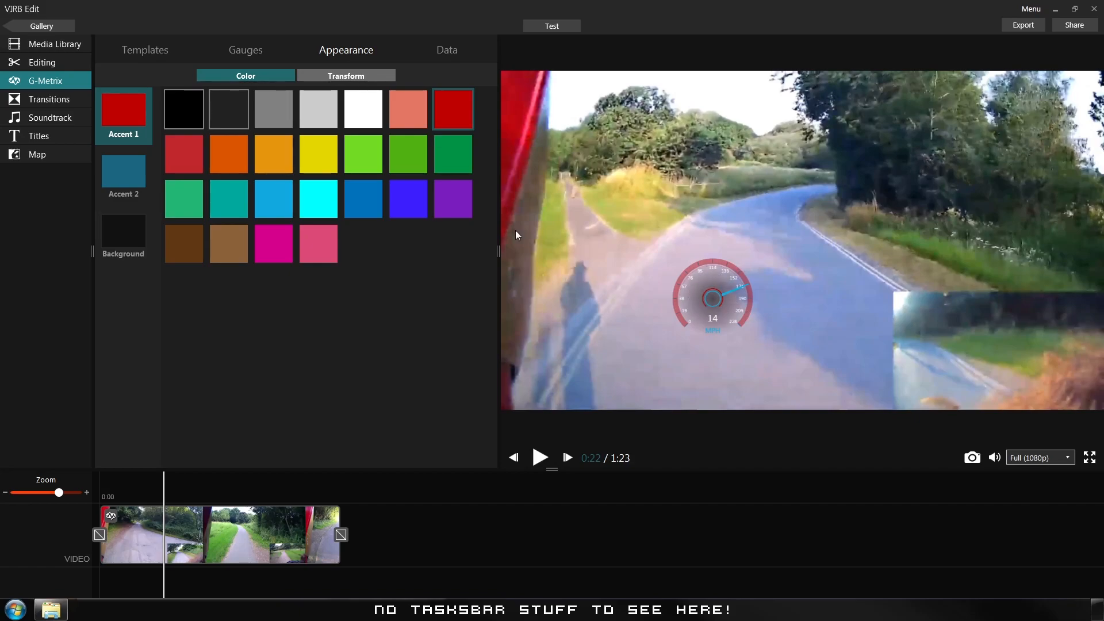
left_click(368, 154)
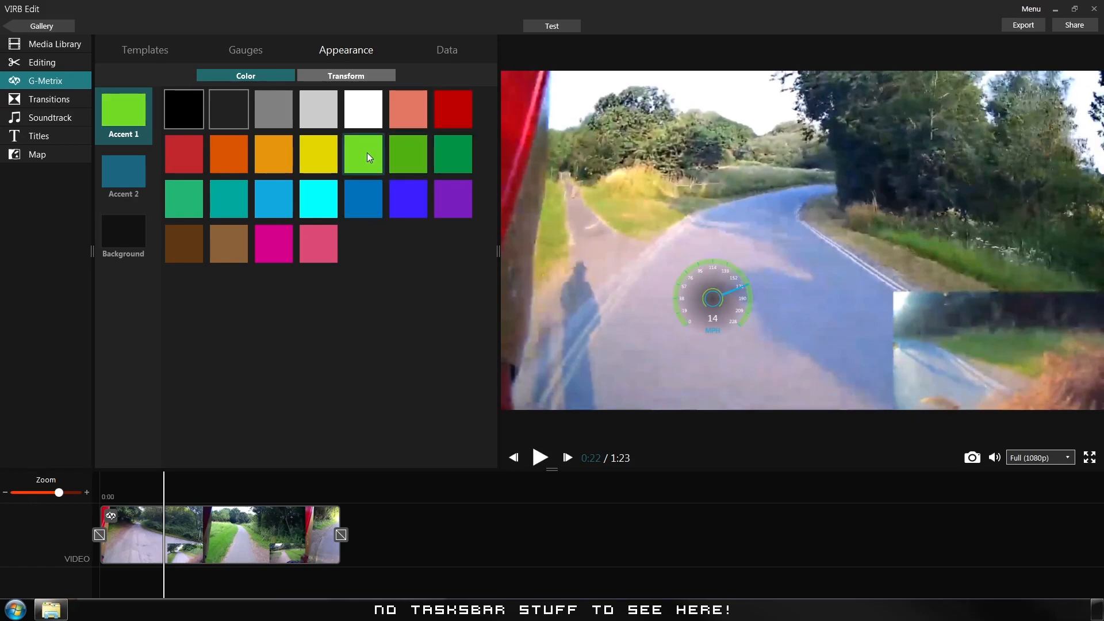
left_click(448, 201)
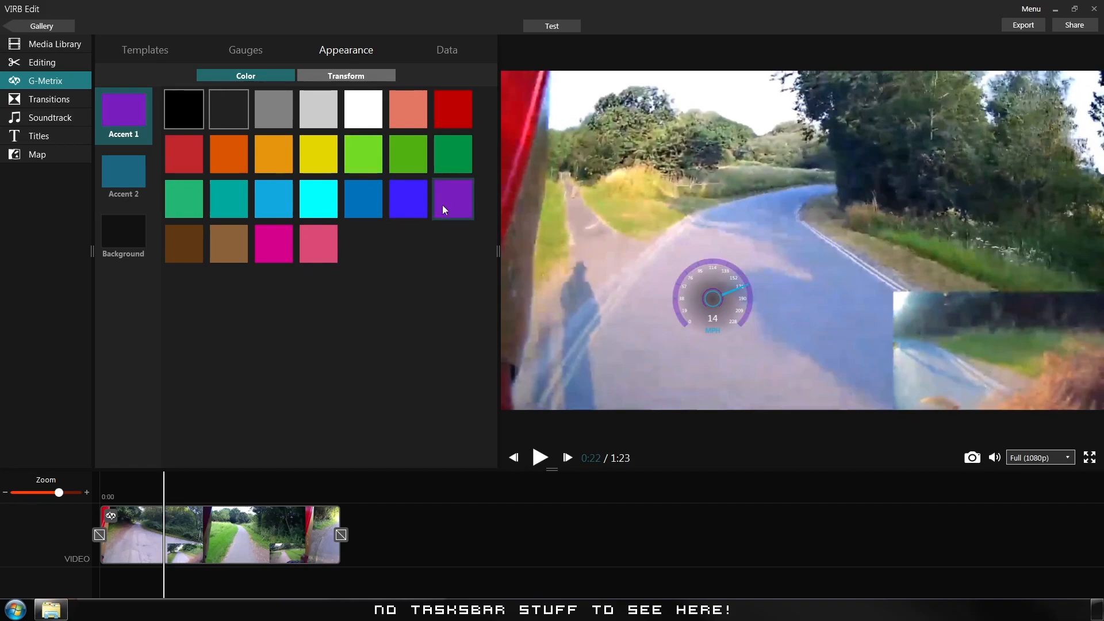
left_click(117, 175)
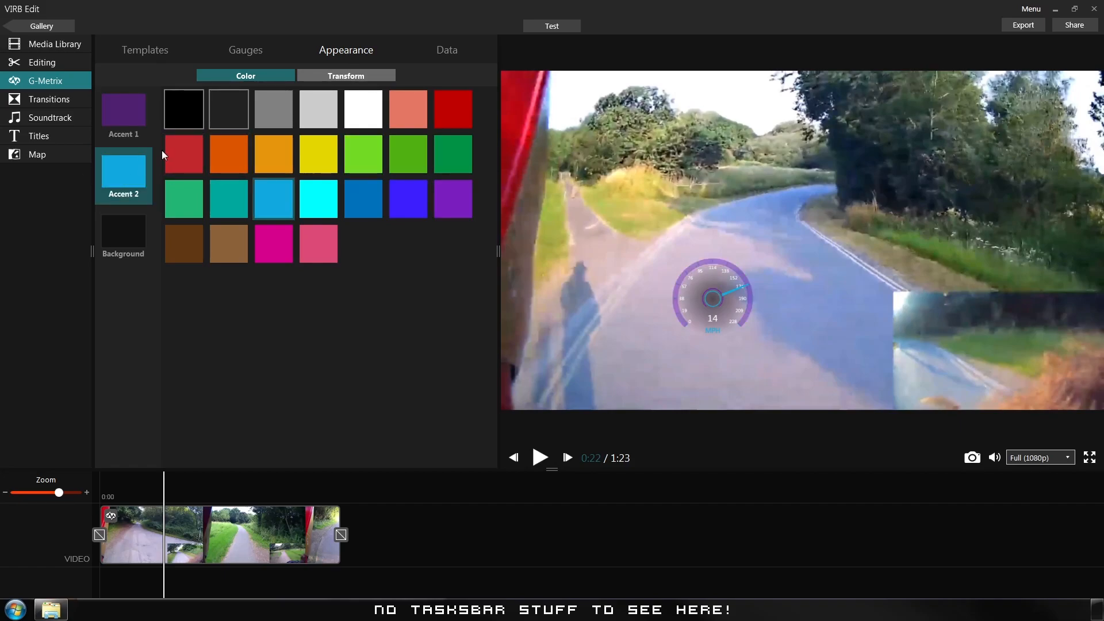
left_click(312, 148)
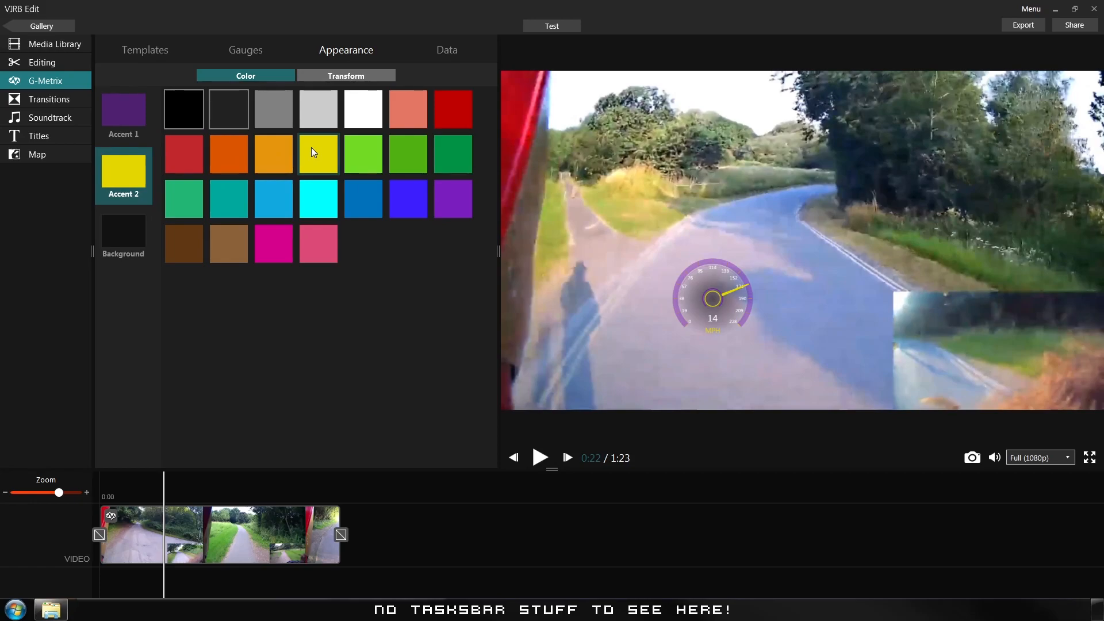
Change the dial gauge's background colour, trying magenta and settling on cyan.
left_click(115, 233)
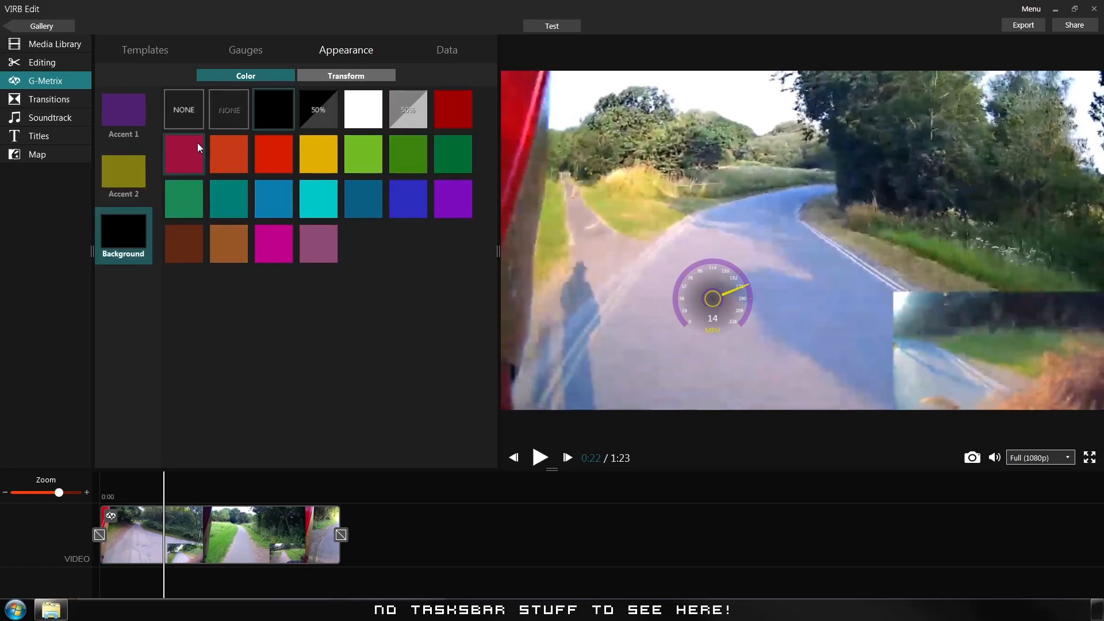
left_click(281, 248)
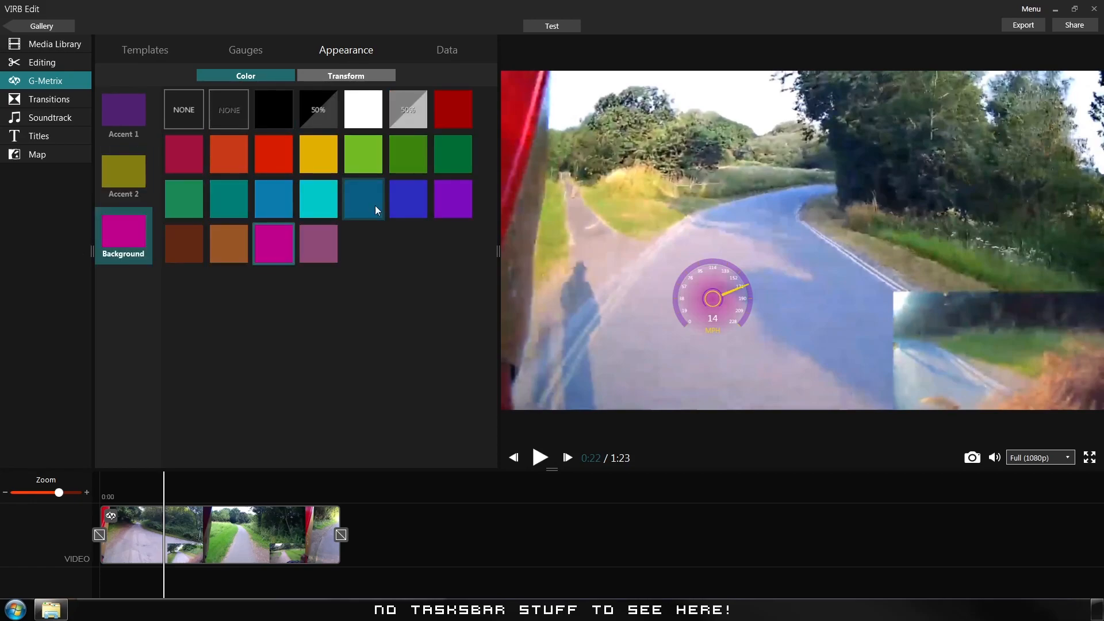
left_click(327, 211)
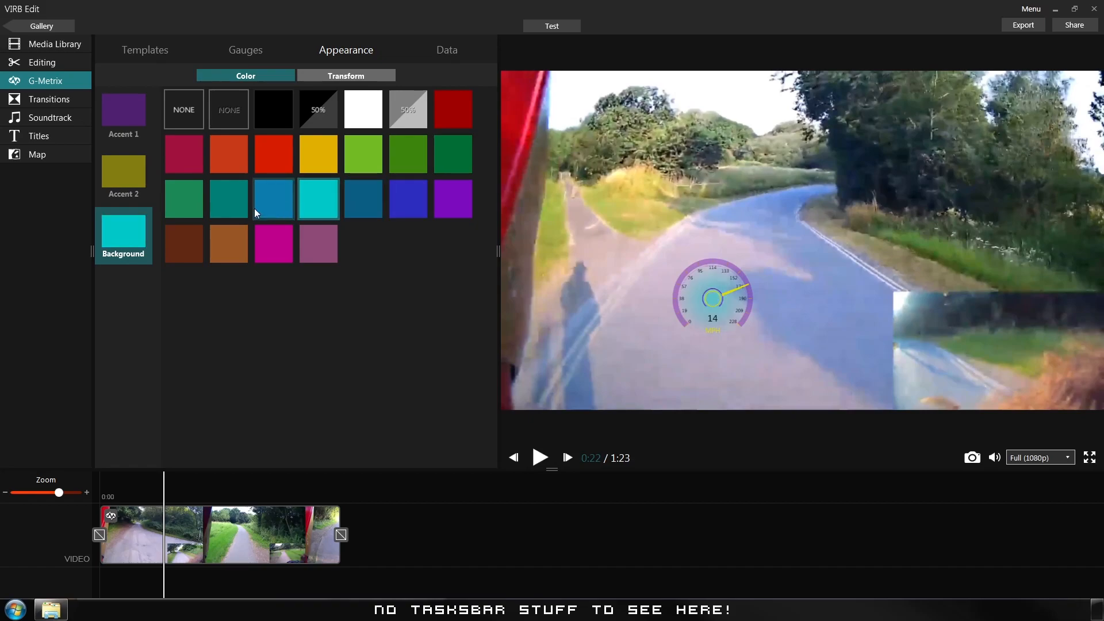
Try dark blue and red backgrounds on the dial gauge, returning to cyan.
left_click(354, 206)
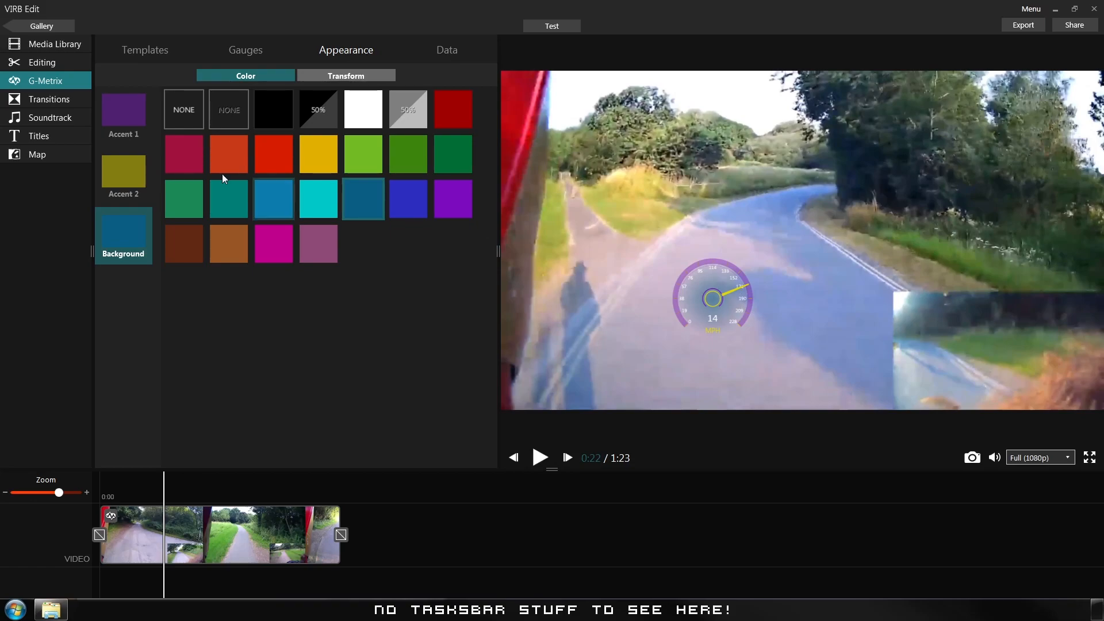
left_click(286, 160)
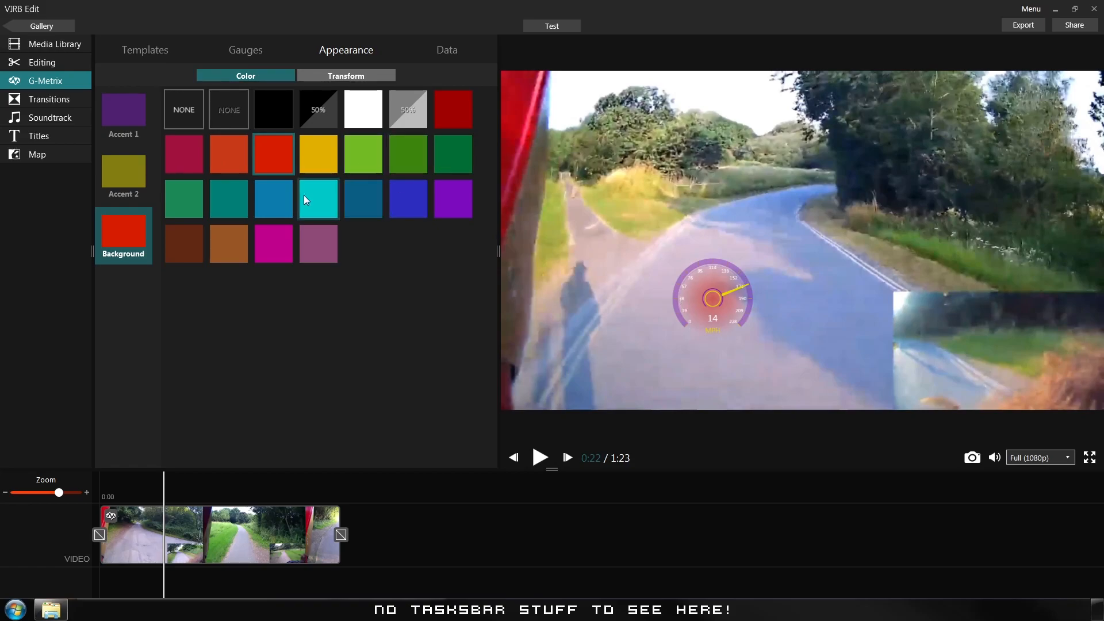
left_click(320, 194)
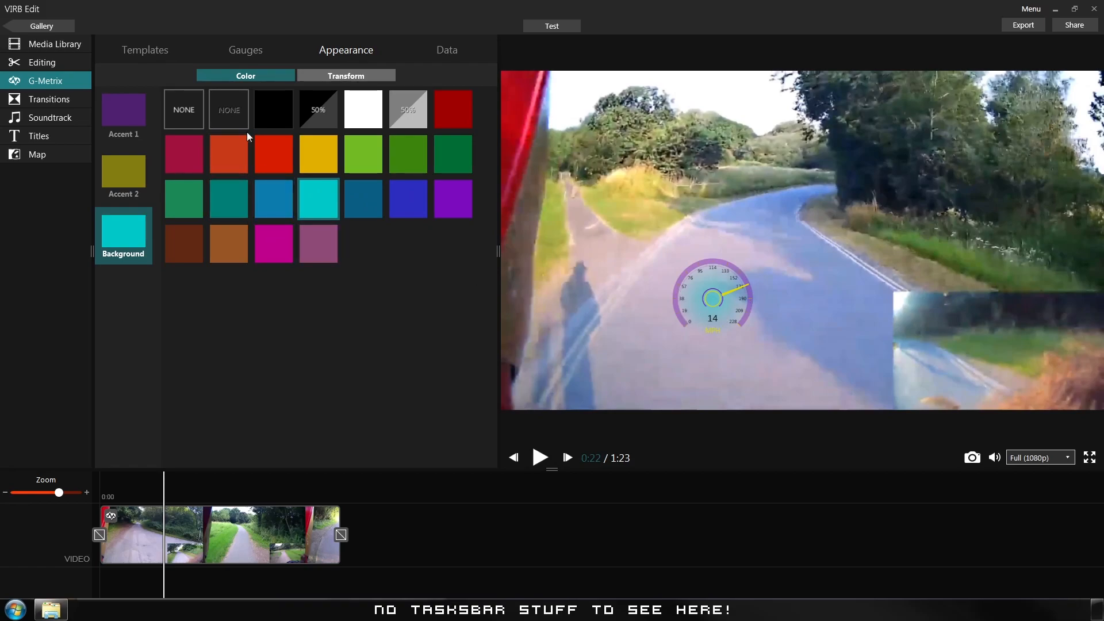
Compare the 50% white, 50% black and both NONE backgrounds on the dial gauge, settling on solid black.
left_click(406, 106)
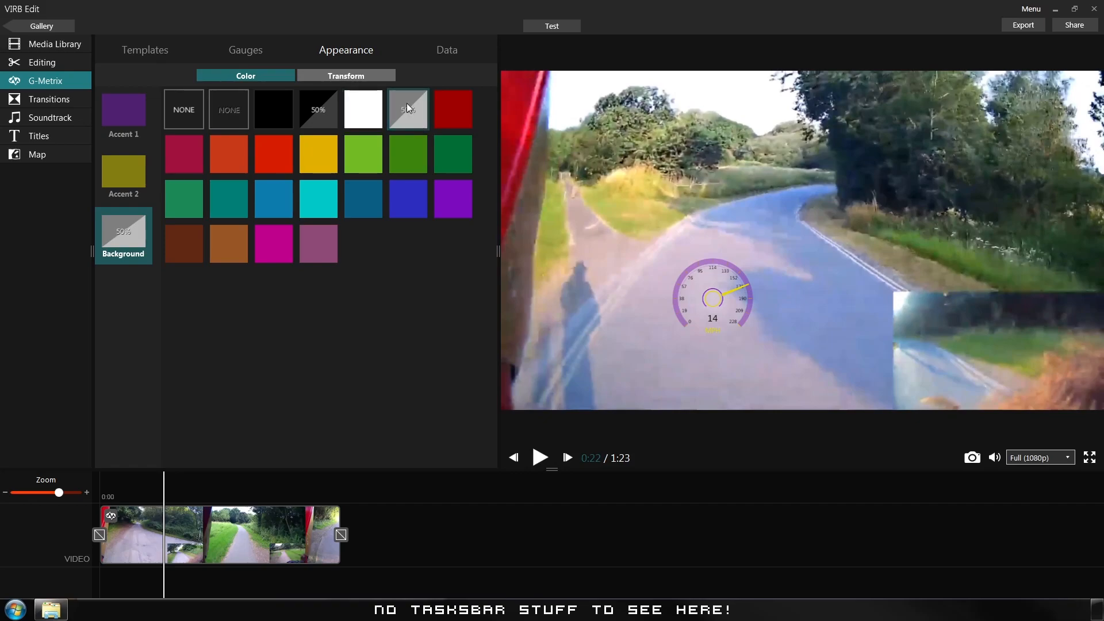
left_click(321, 111)
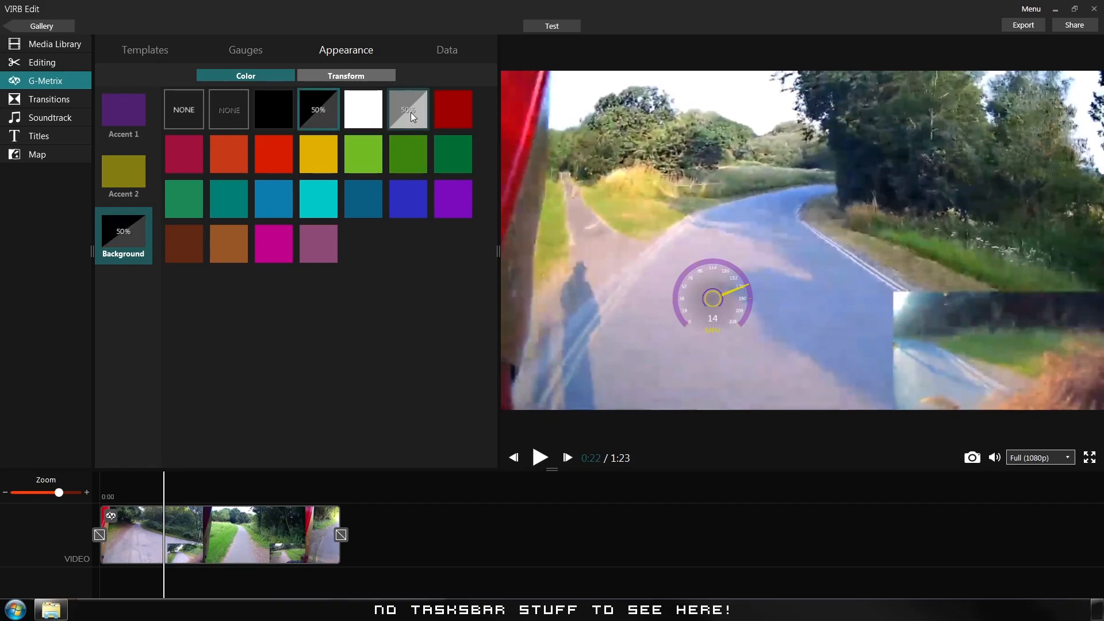
left_click(412, 112)
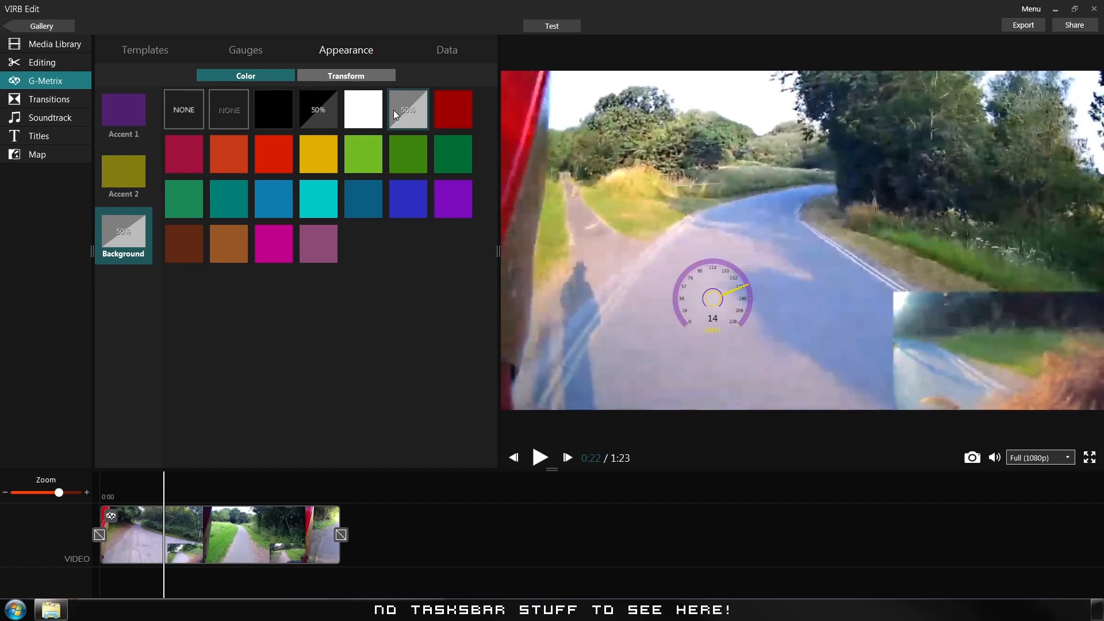
left_click(320, 110)
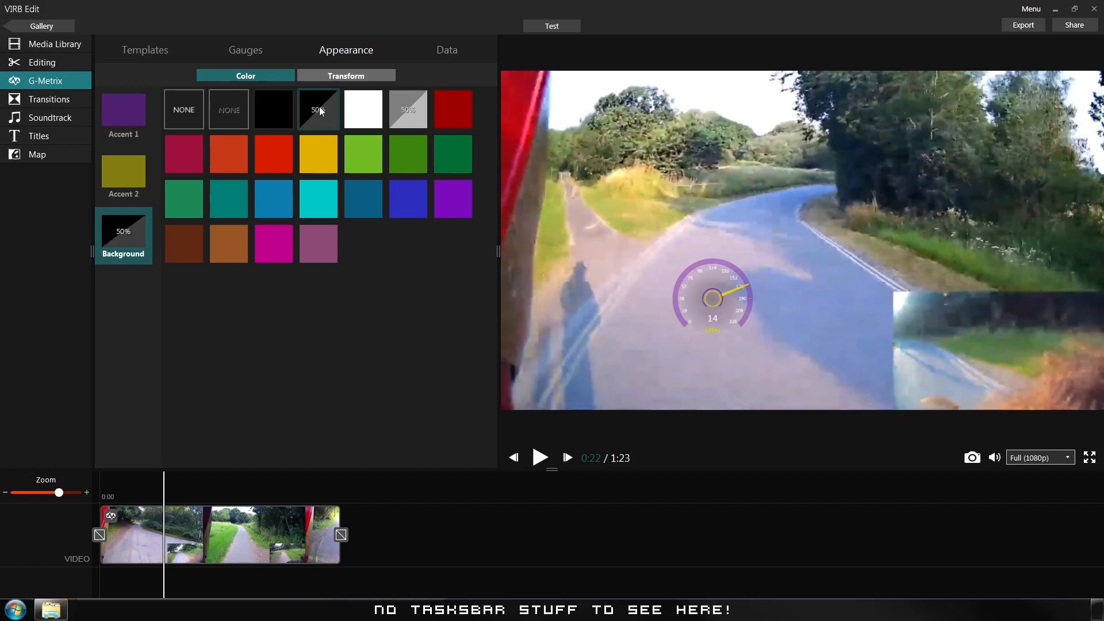
left_click(230, 114)
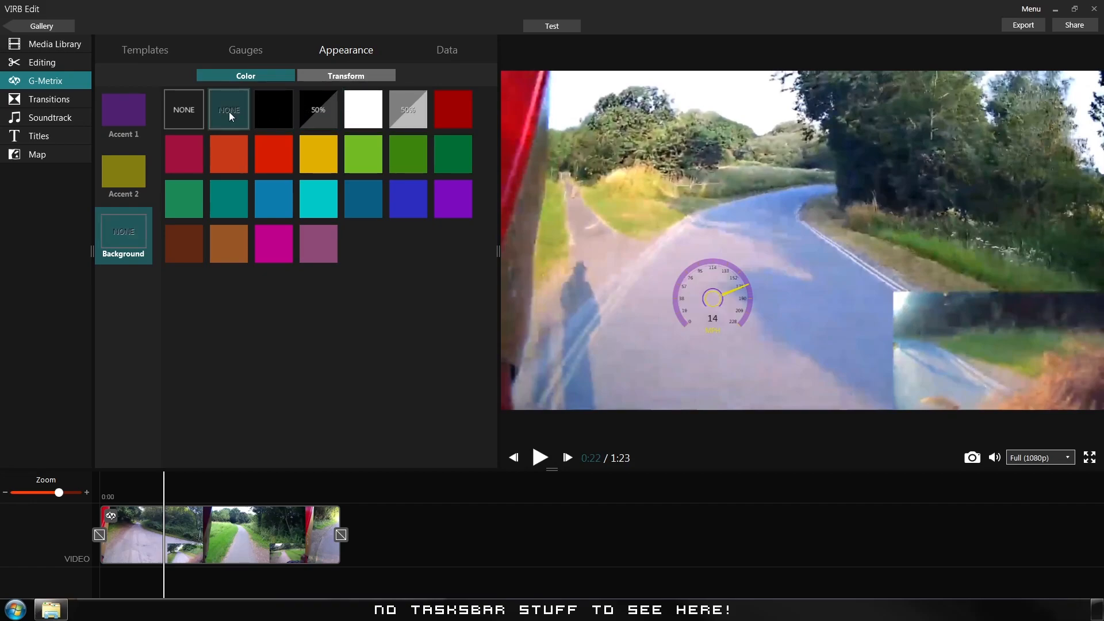
left_click(188, 111)
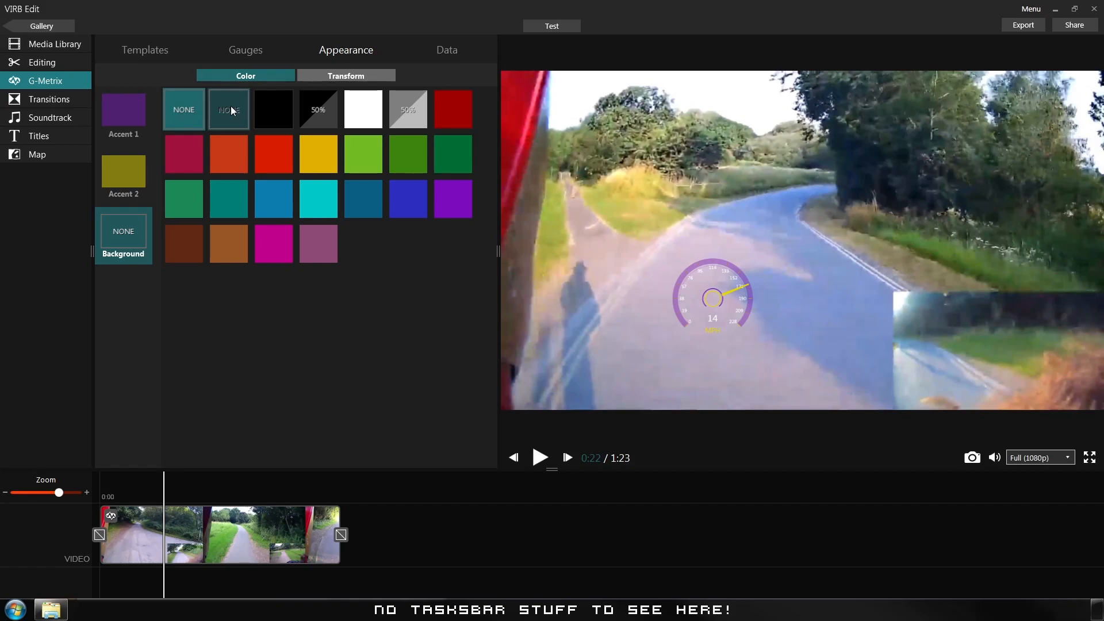
left_click(276, 110)
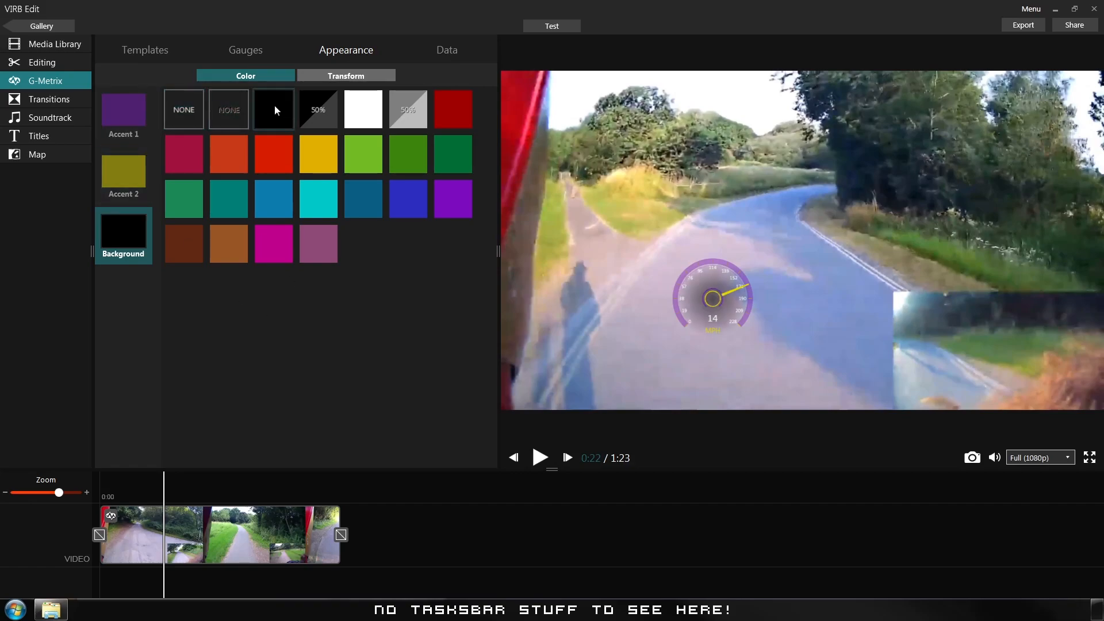
Change the dial gauge's Accent 1 colour, trying violet-blue and medium blue and settling on red.
left_click(123, 111)
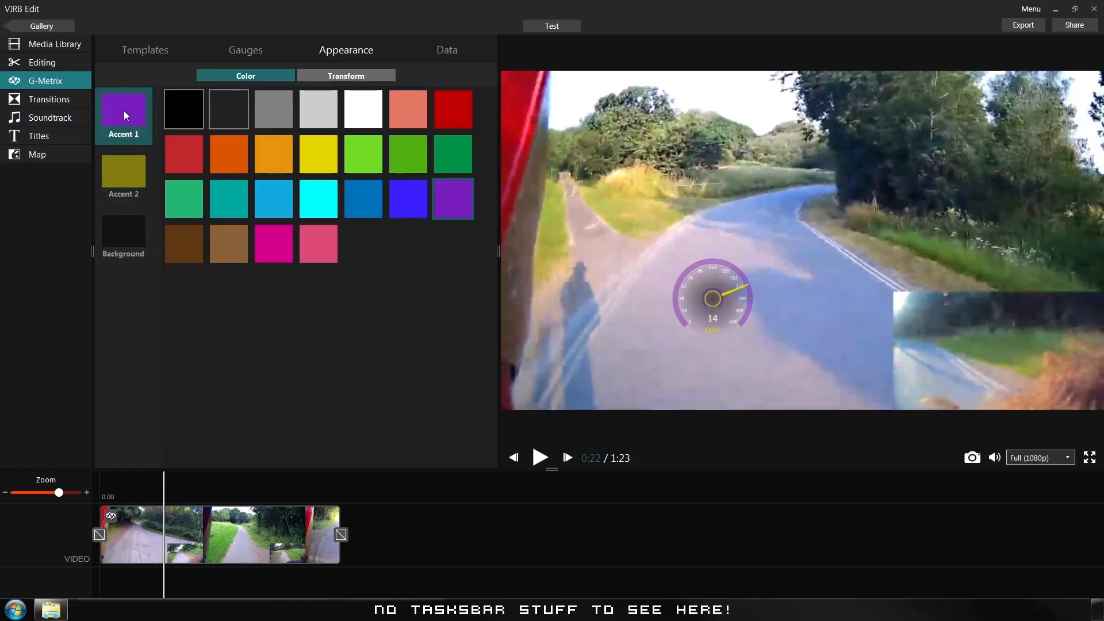
left_click(410, 199)
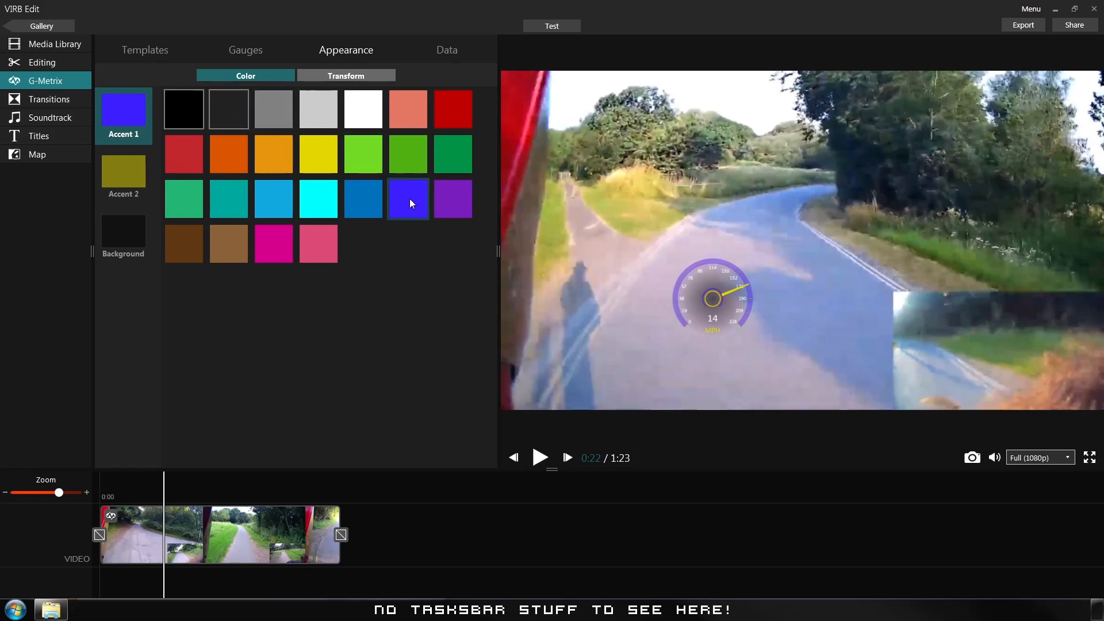
left_click(369, 200)
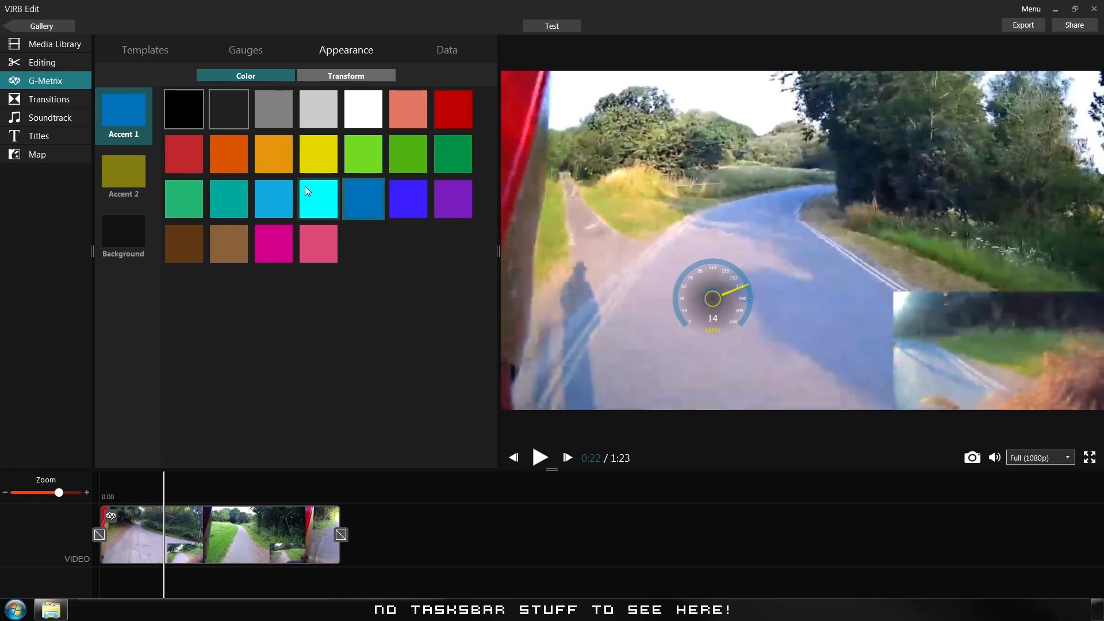
left_click(181, 149)
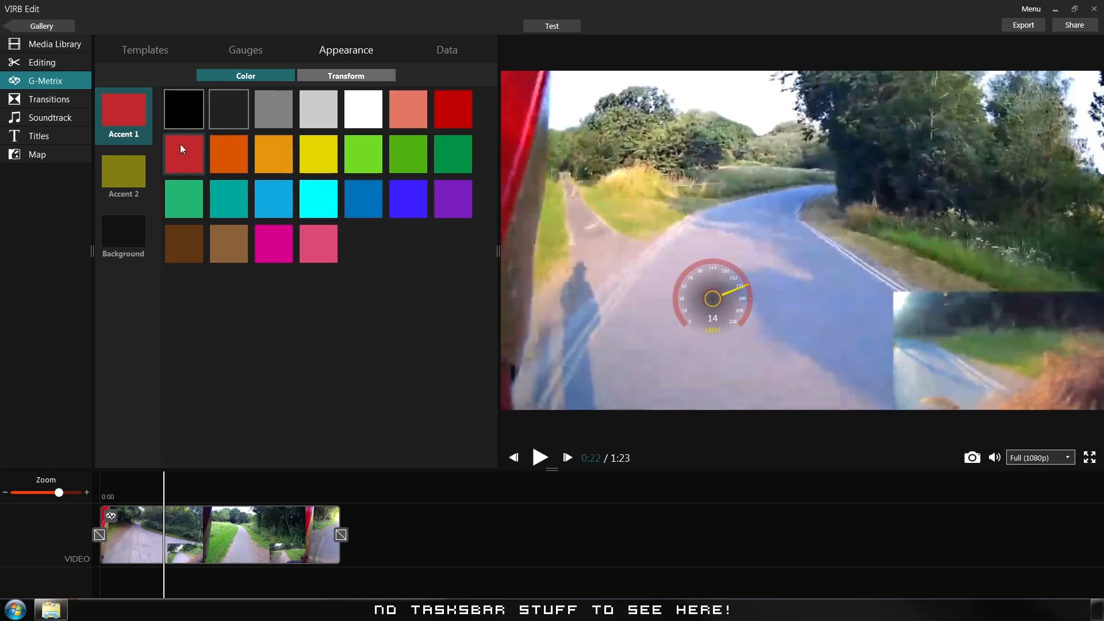
Change the dial gauge's Accent 2 colour, trying lighter blues and settling on violet-blue.
left_click(131, 173)
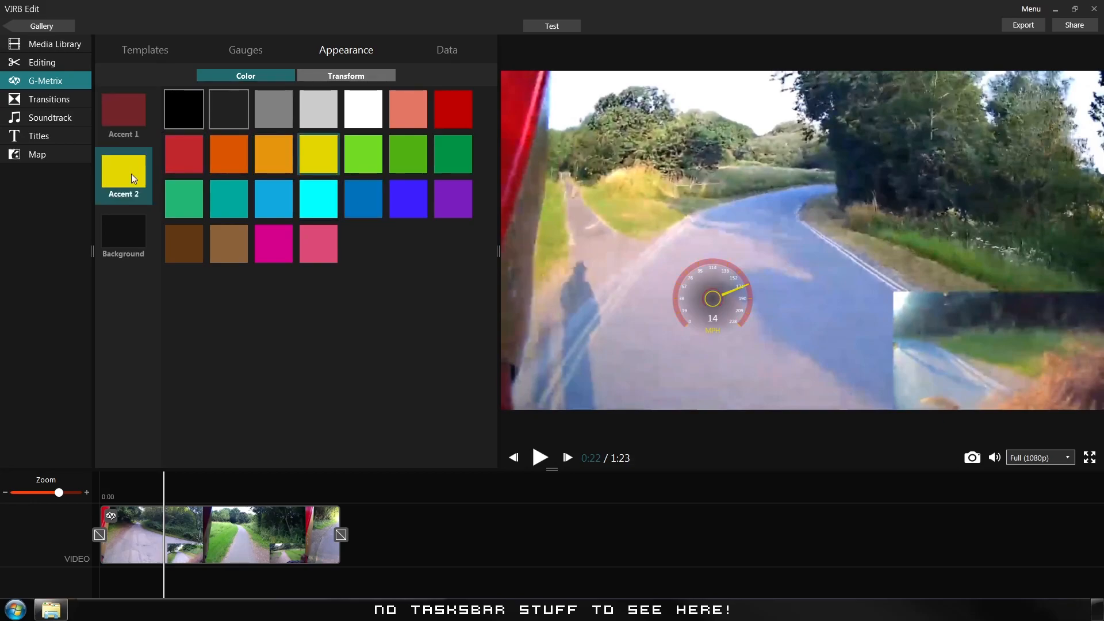
left_click(367, 202)
left_click(285, 201)
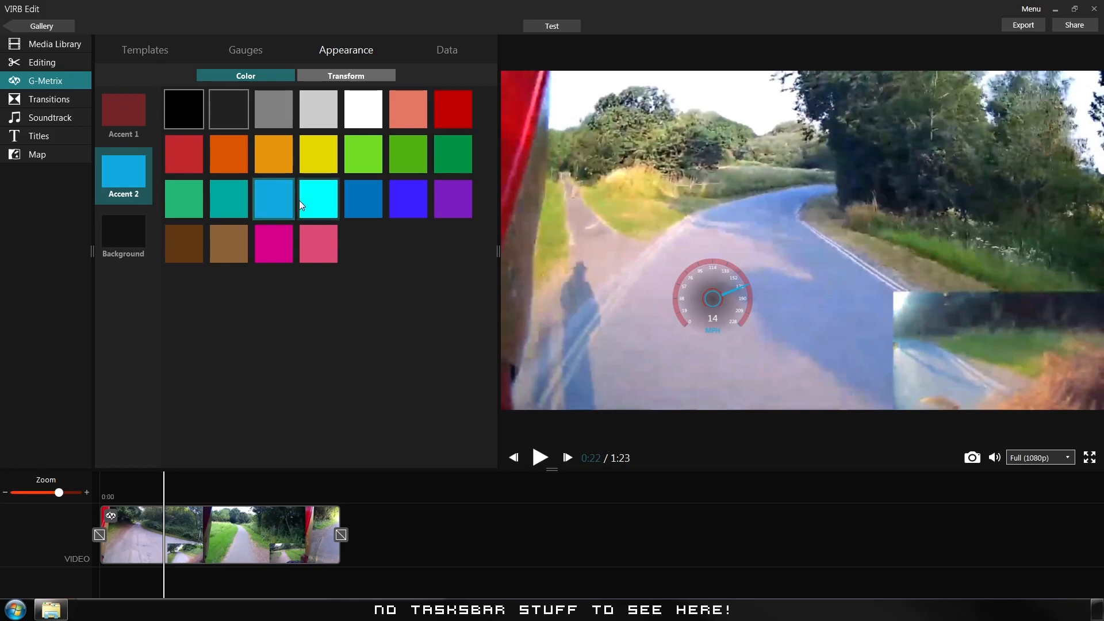
left_click(399, 201)
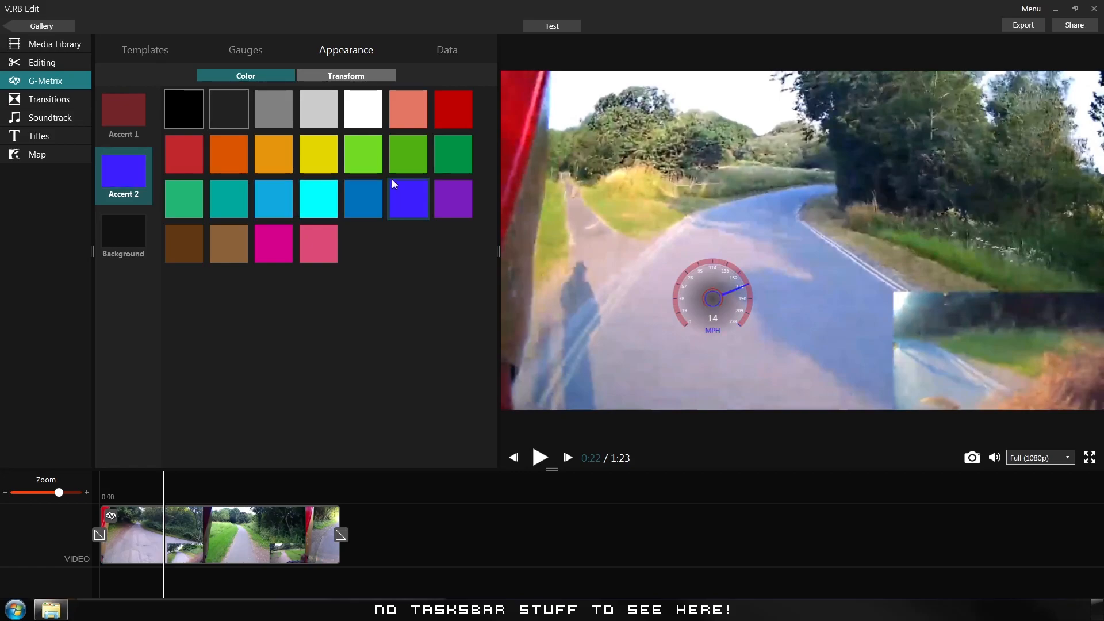
Apply the Scooty template to the video and open its colour settings.
left_click(146, 50)
left_click(129, 128)
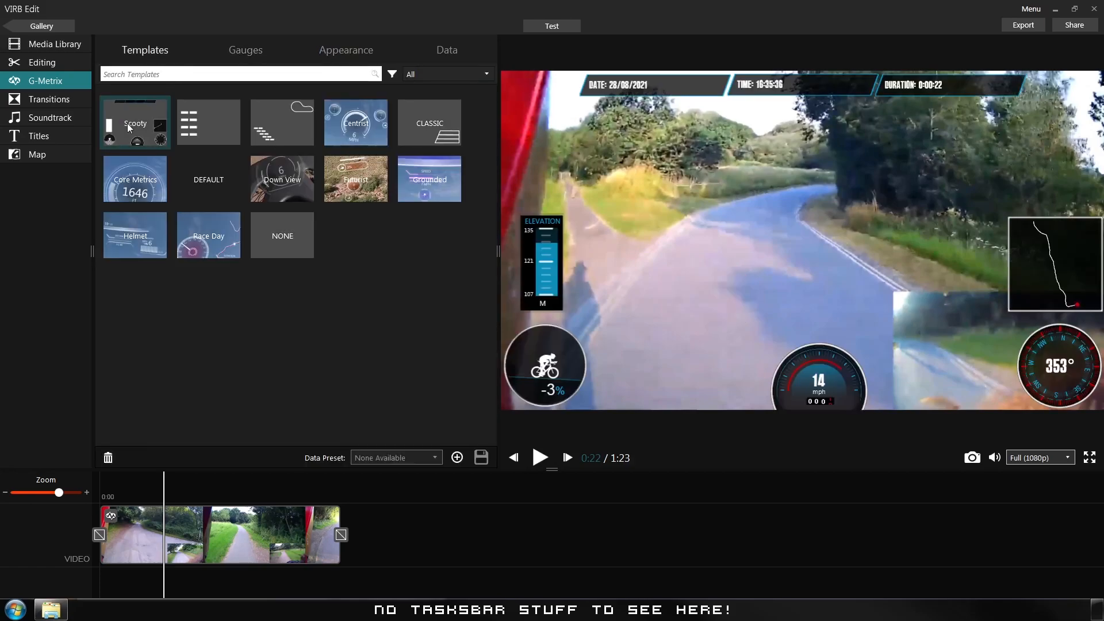
left_click(347, 50)
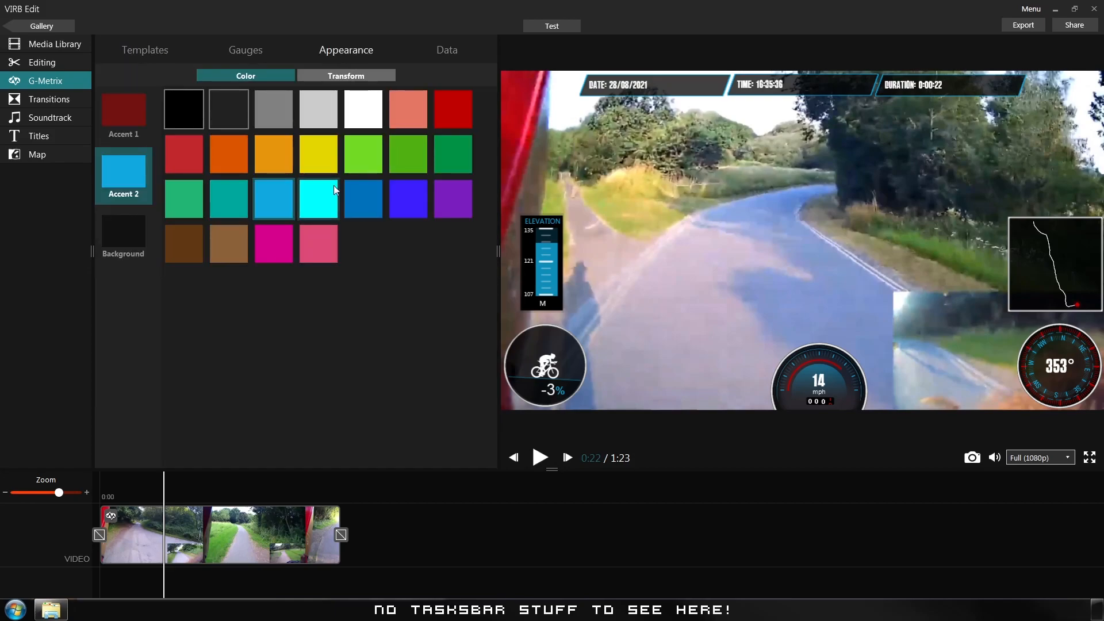
Clear all gauges with the NONE template and check the colour settings.
left_click(164, 53)
left_click(286, 238)
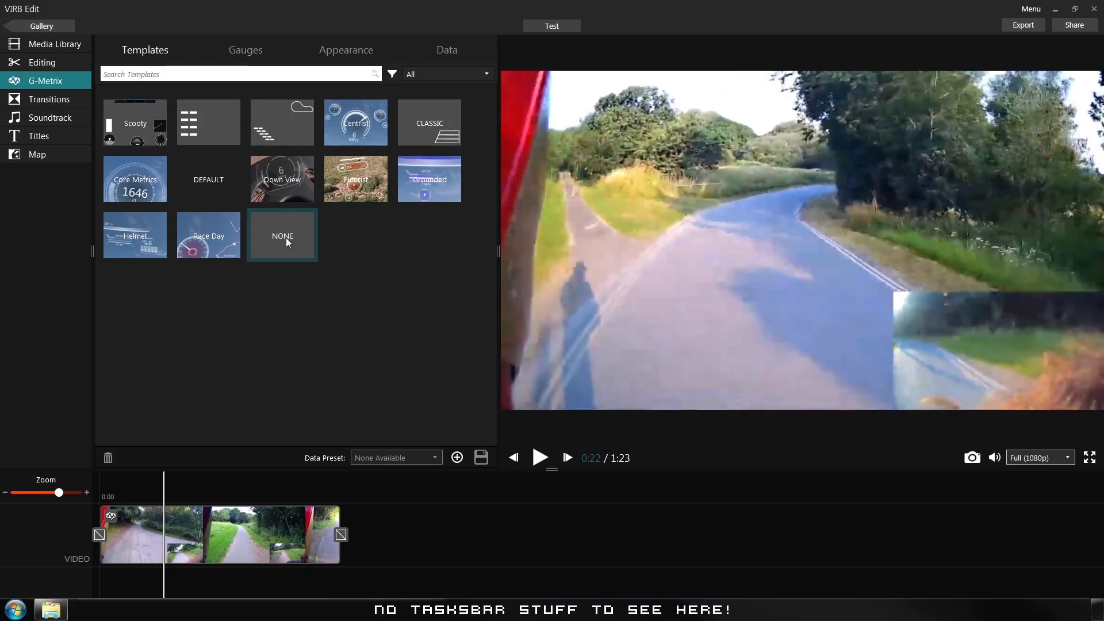
left_click(335, 51)
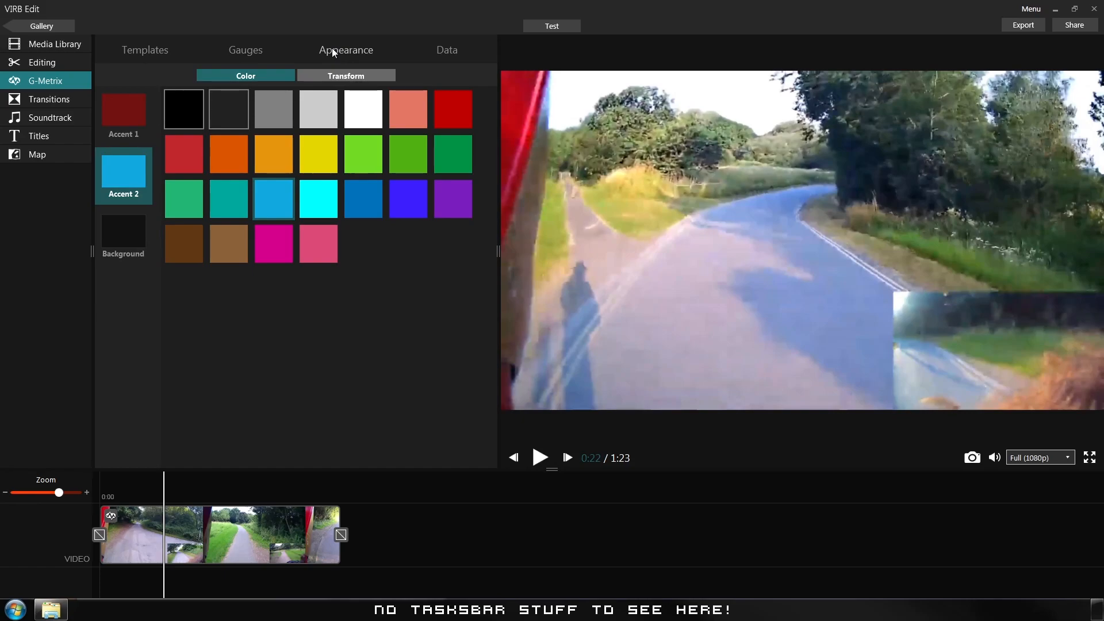
Reapply the Scooty template and display its appearance colours.
left_click(144, 50)
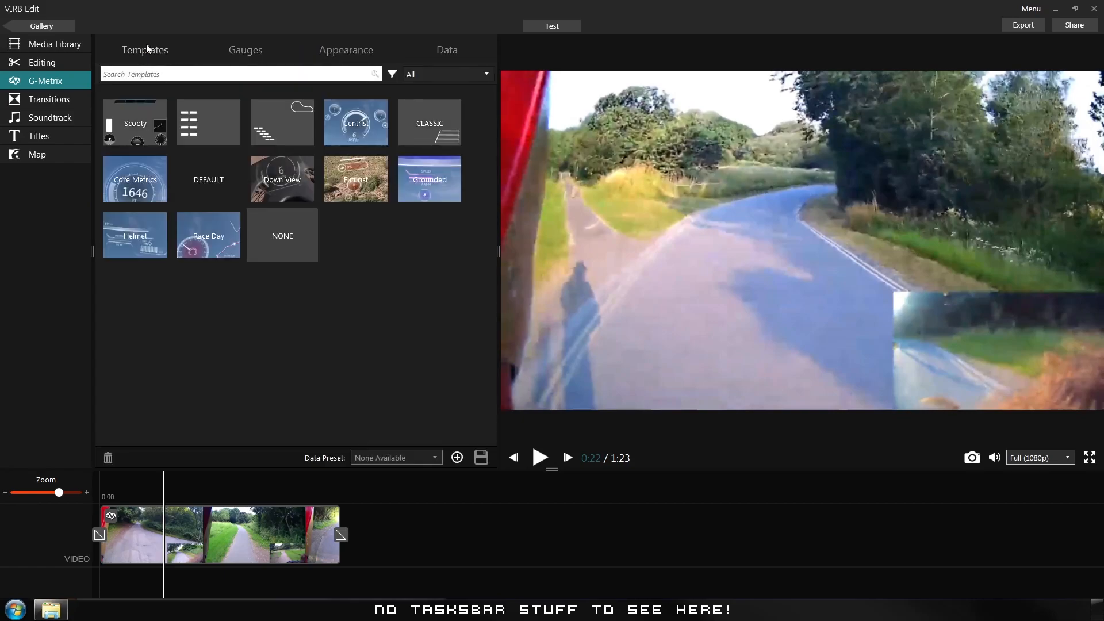
left_click(122, 119)
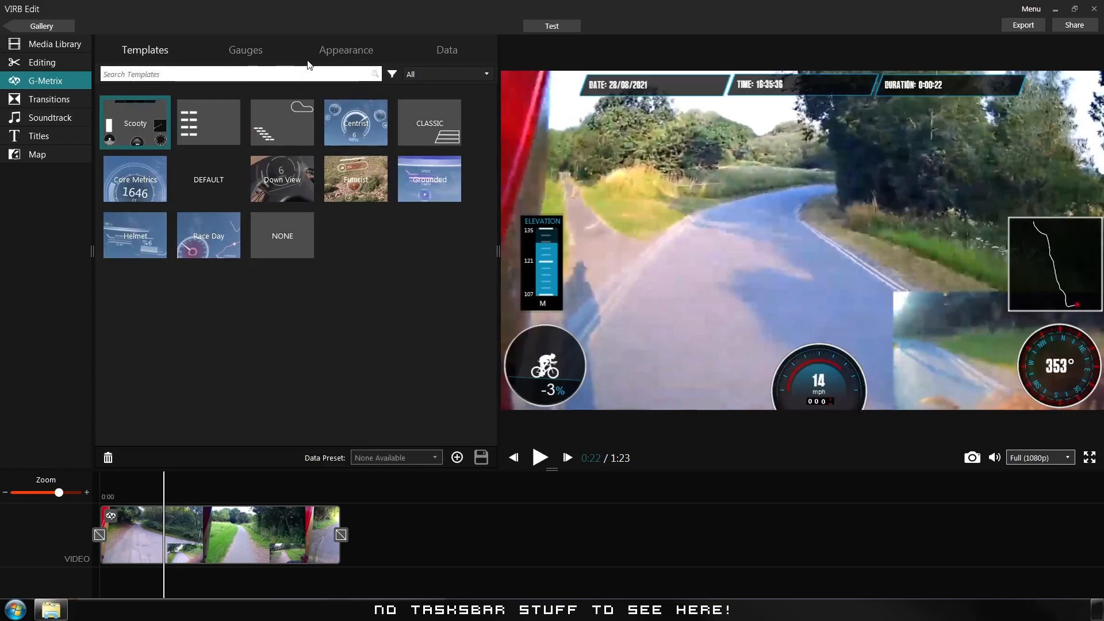
left_click(346, 50)
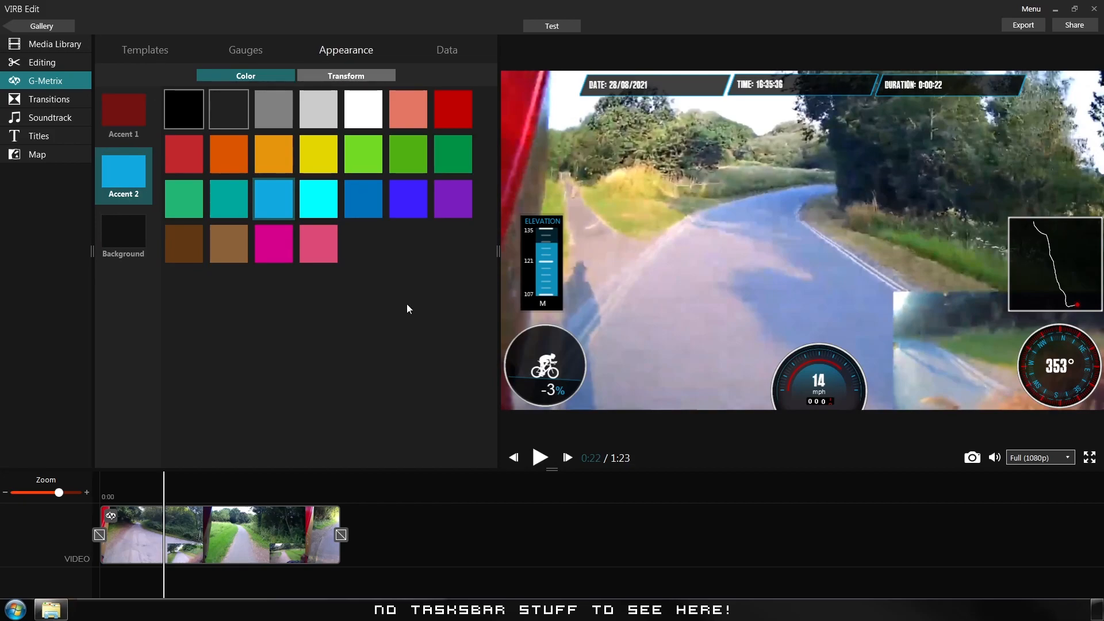
Delete the speed dial, the grade gauge and the elevation gauge from the video overlay.
left_click(827, 366)
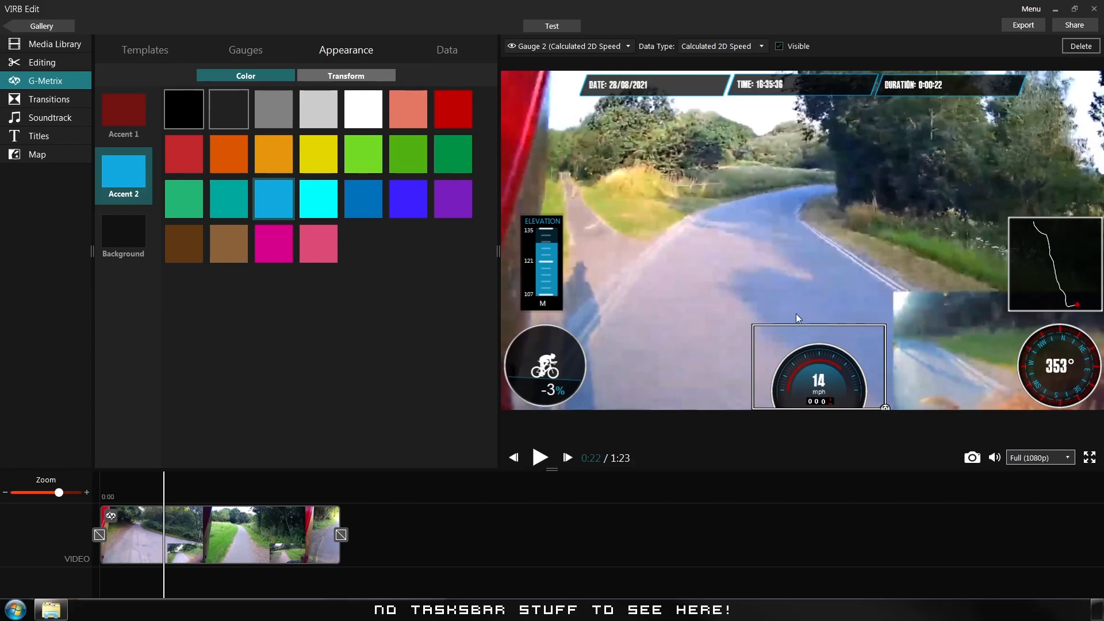
key("Delete")
left_click(568, 345)
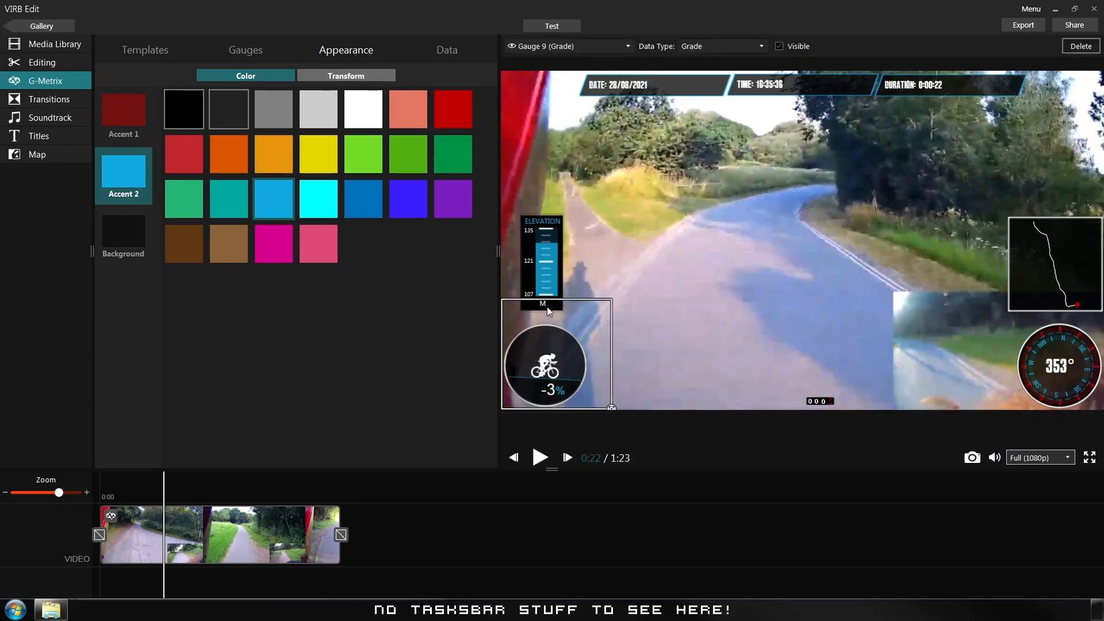
key("Delete")
left_click(537, 242)
key("Delete")
Delete the date, time and duration banners along the upper edge of the video.
left_click(654, 91)
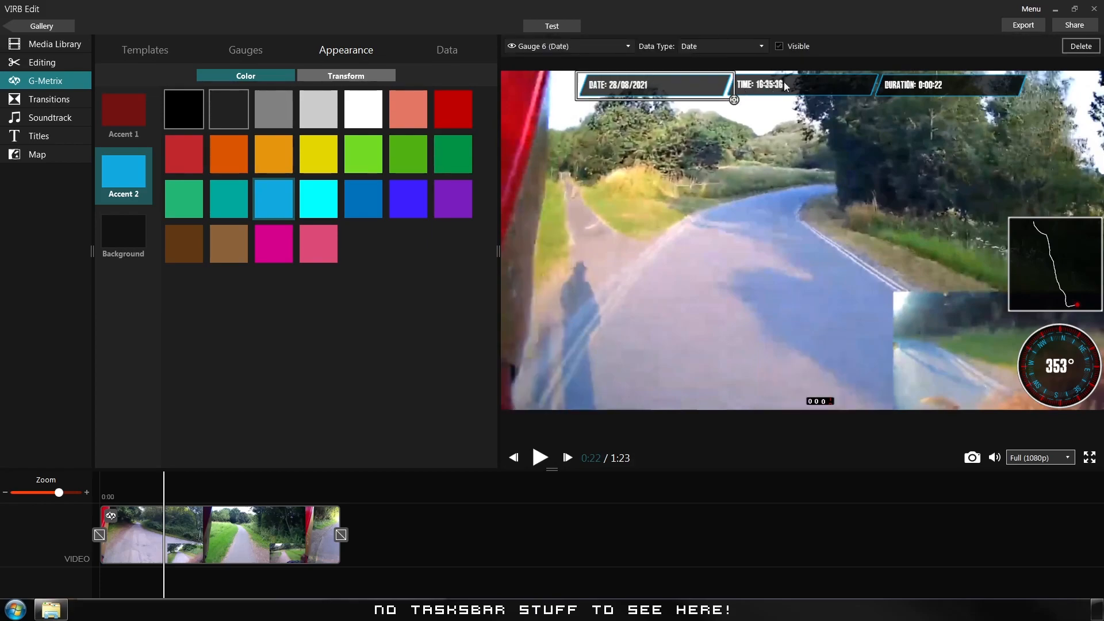
key("Delete")
left_click(785, 83)
key("Delete")
left_click(943, 85)
key("Delete")
Delete the track map, the compass gauge and the small counter at the video's lower edge.
left_click(1084, 260)
key("Delete")
left_click(1073, 364)
key("Delete")
left_click(819, 401)
key("Delete")
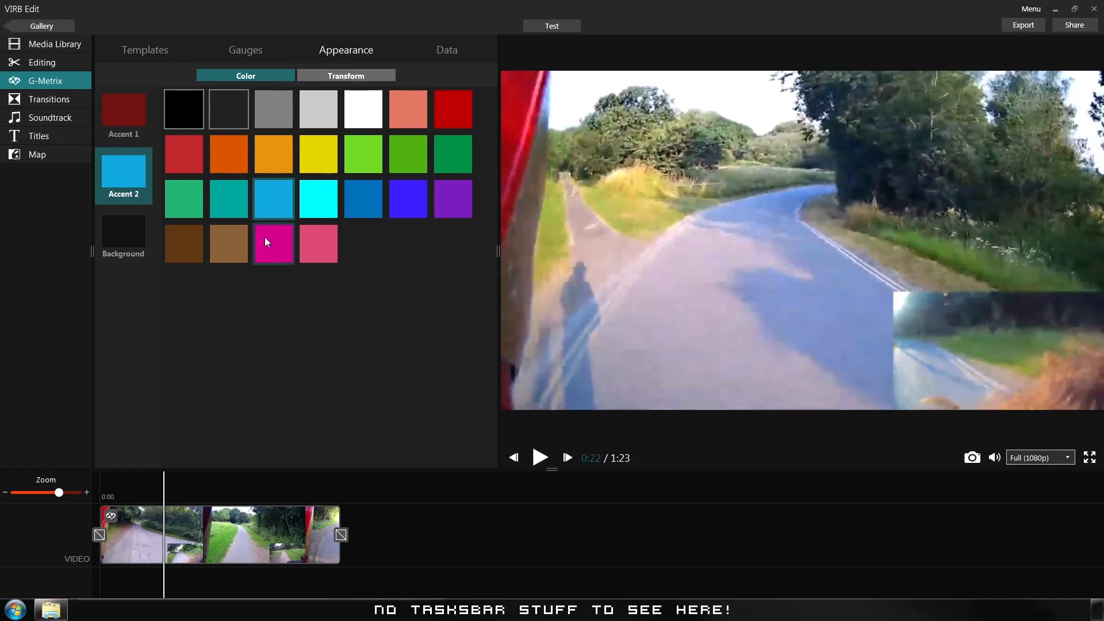
Add two vertical-scale Calculated 2D Speed gauges: the Recorded Speed variant near the middle of the video and the plain one to its left.
left_click(243, 53)
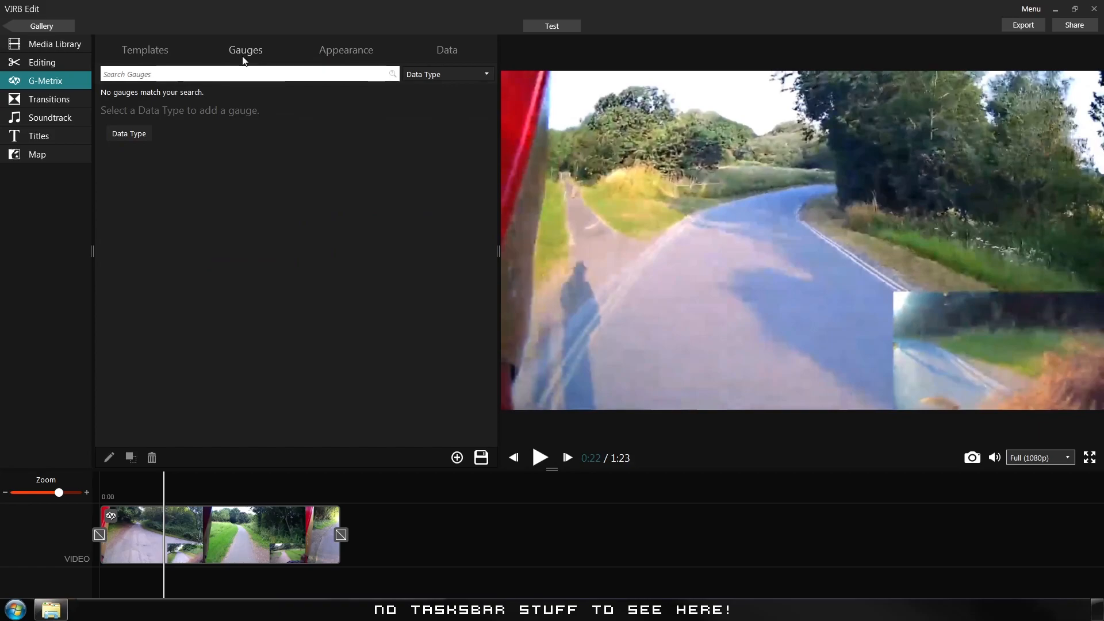
left_click(480, 75)
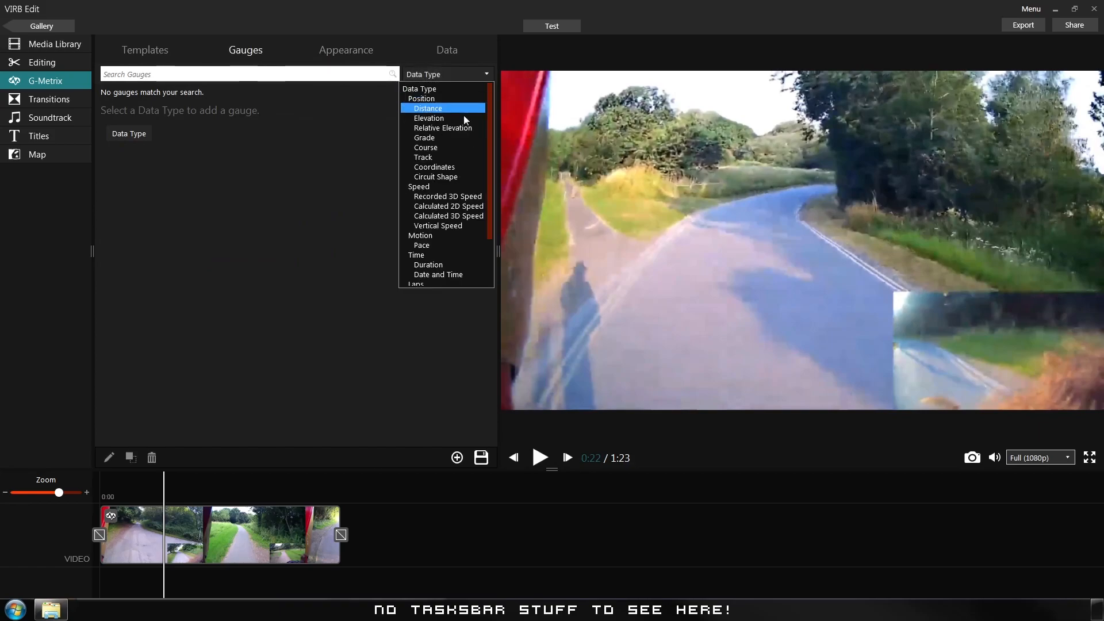
left_click(464, 205)
scroll(426, 236, "down", 10)
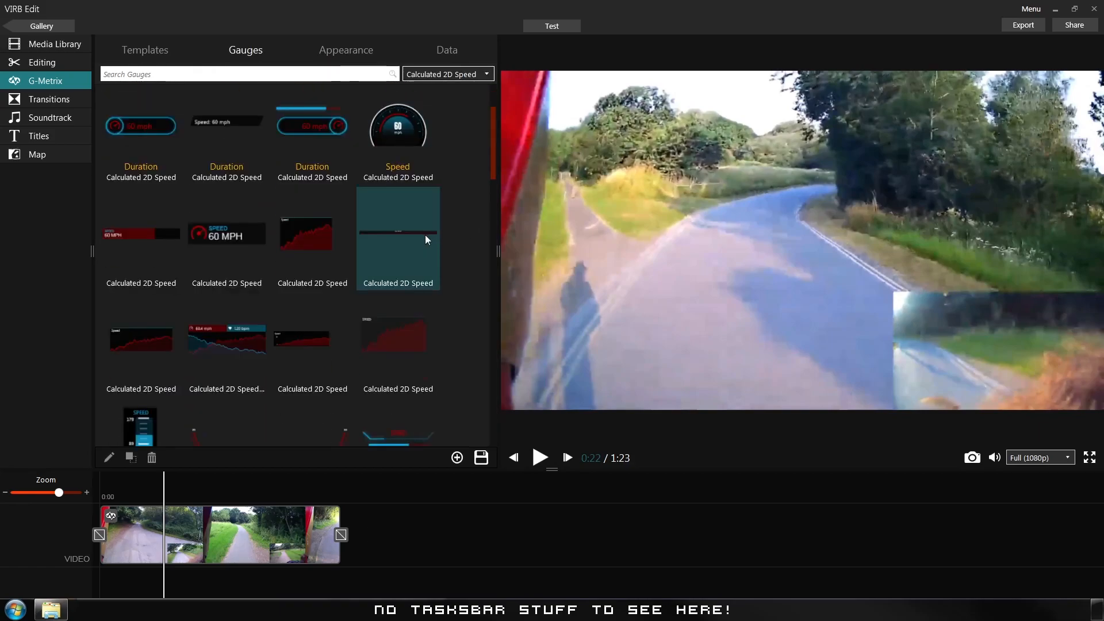
scroll(431, 265, "down", 5)
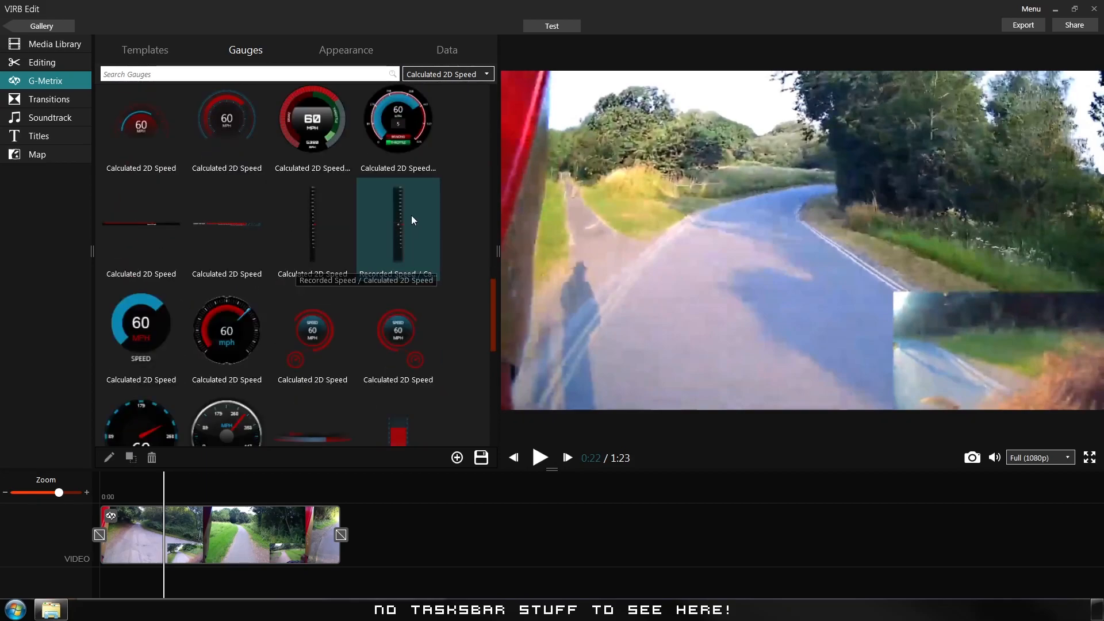
left_click_drag(399, 226, 800, 238)
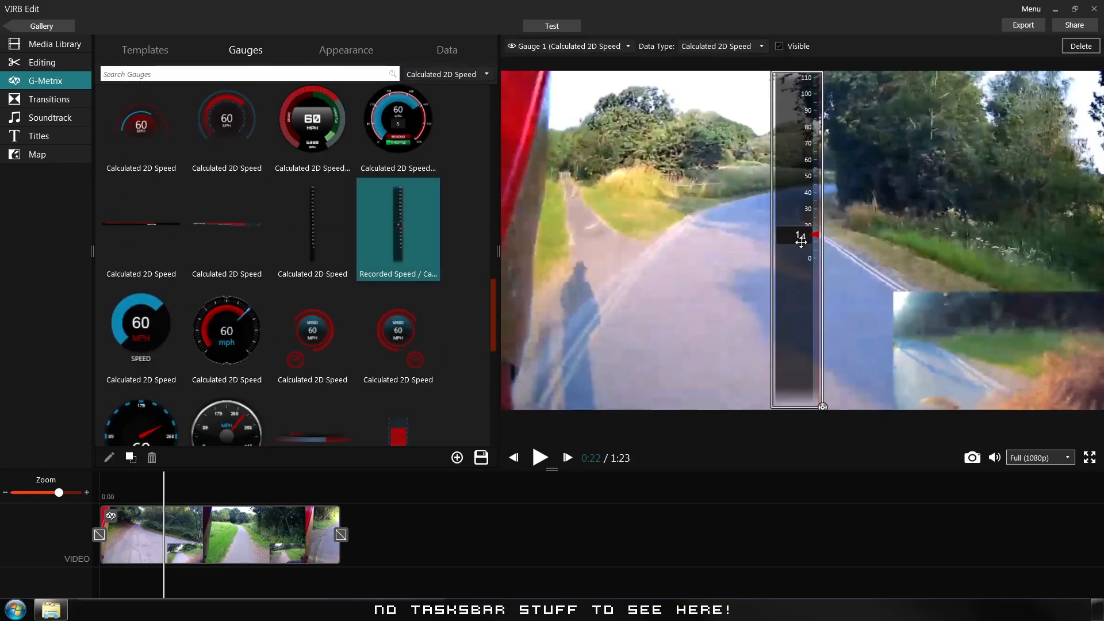
left_click(801, 305)
left_click_drag(801, 307, 796, 312)
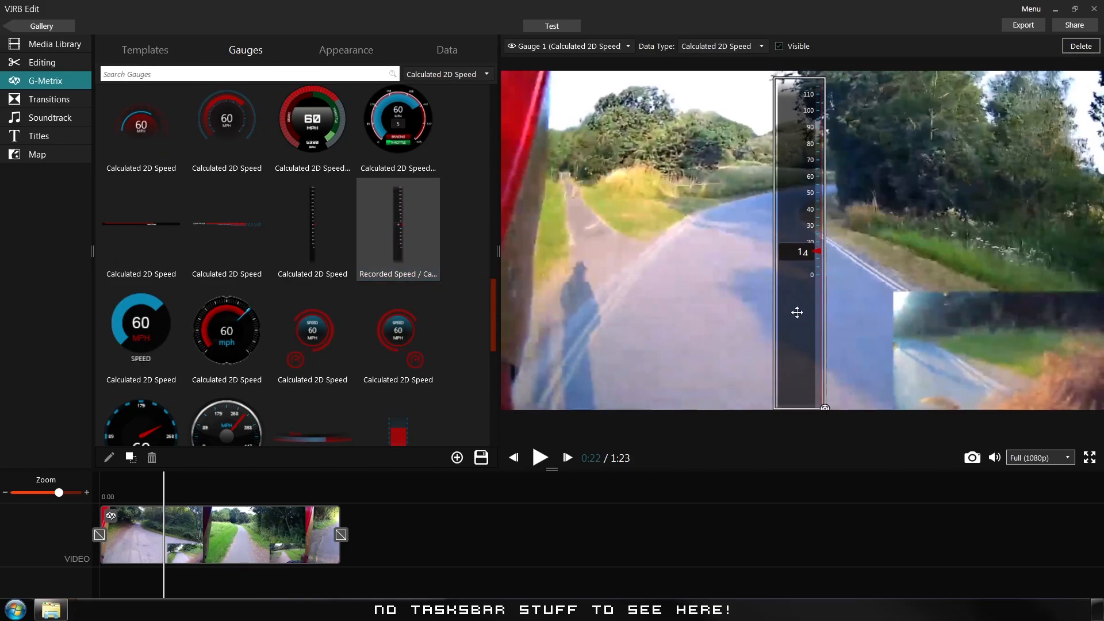
left_click_drag(310, 234, 679, 287)
left_click_drag(680, 331, 677, 288)
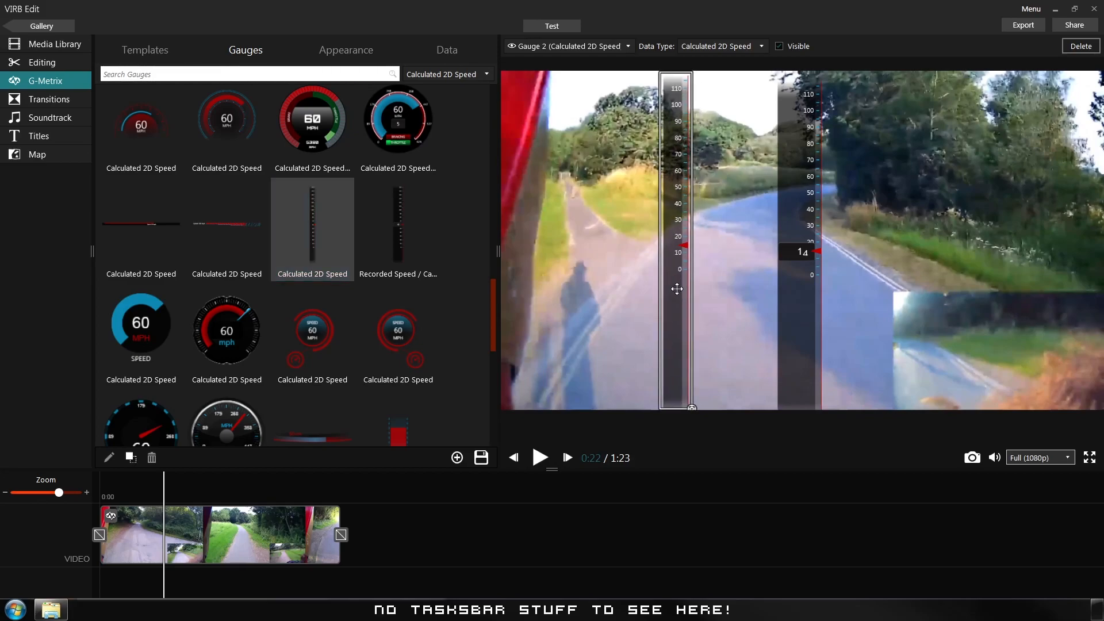
Preview the two vertical Calculated 2D Speed gauges in playback and delete them from the video.
left_click(540, 458)
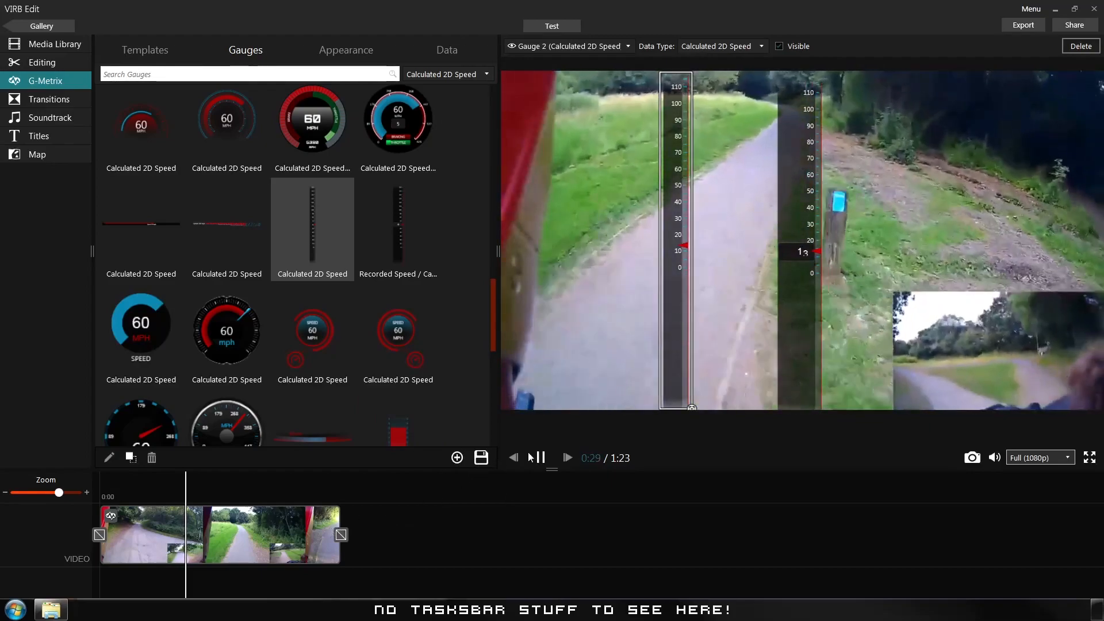
key("space")
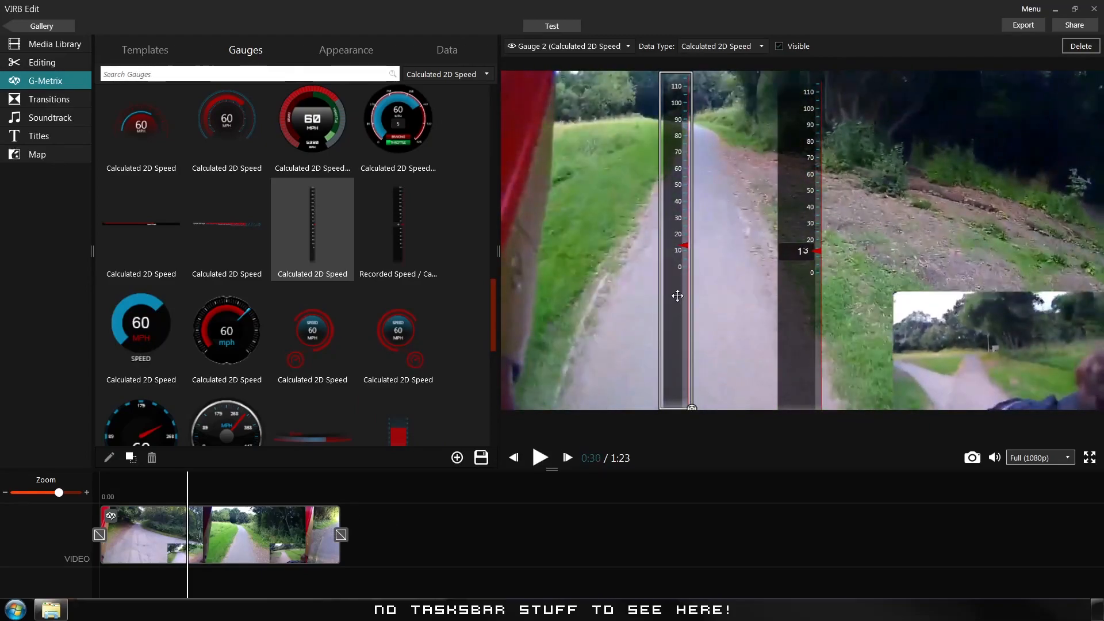
key("Delete")
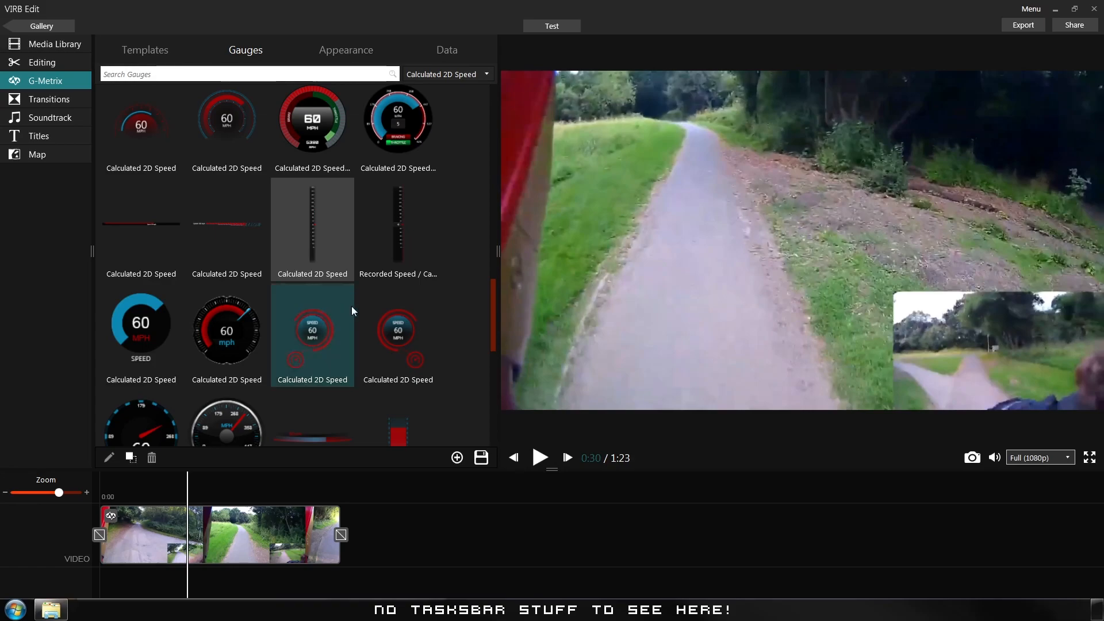
Try out the cube-shaped Calculated 2D Speed gauge left of the video's centre during playback, and delete it again.
scroll(351, 306, "down", 3)
scroll(425, 259, "down", 3)
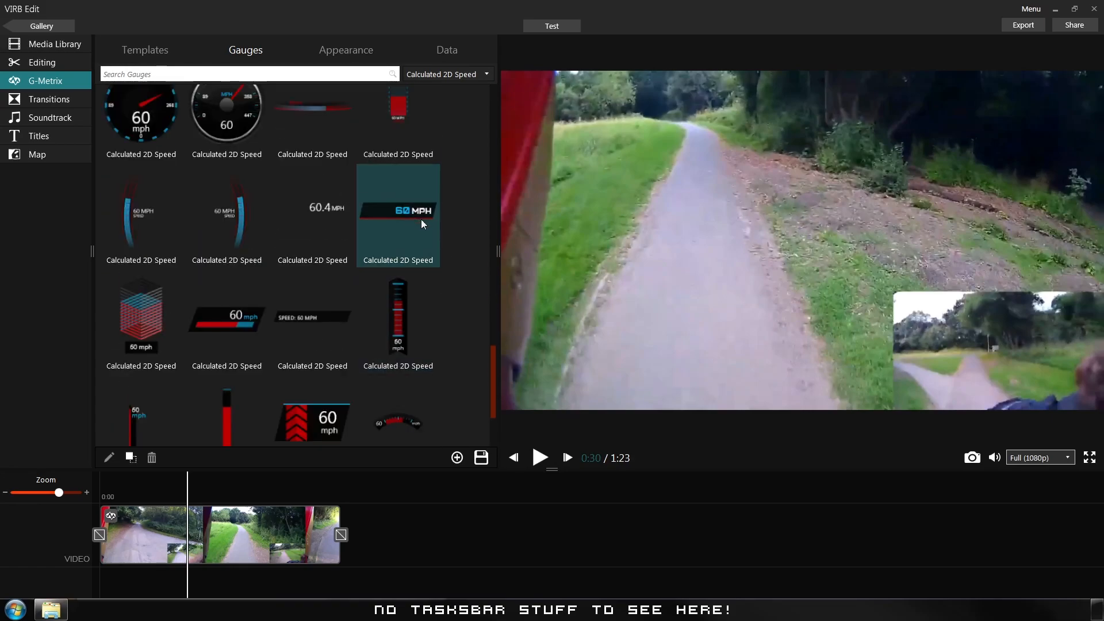
left_click_drag(133, 318, 667, 299)
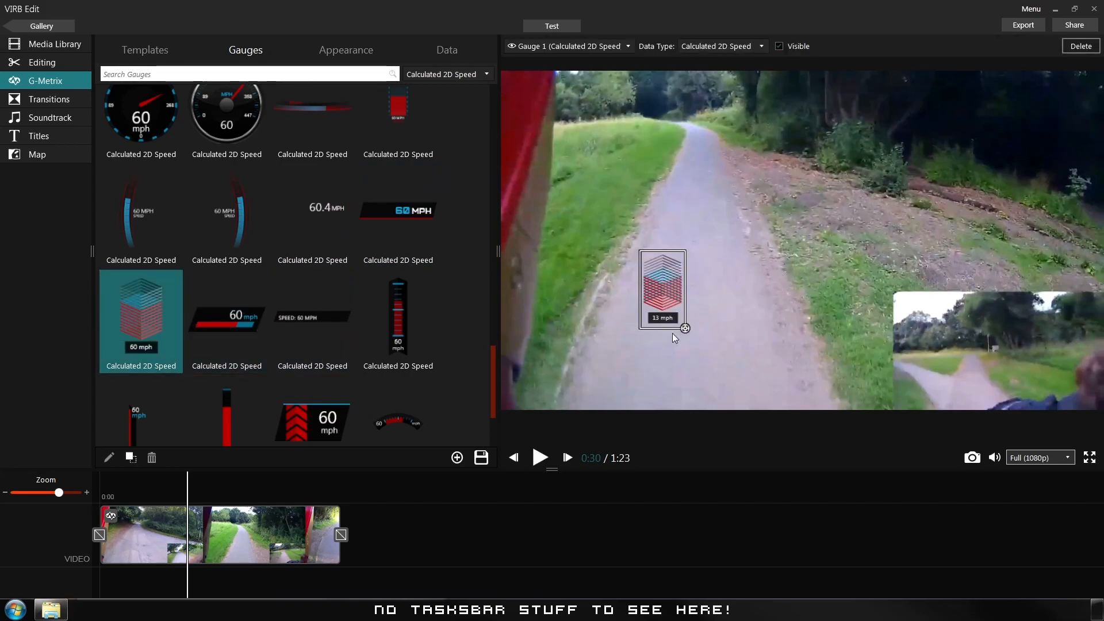
left_click(538, 455)
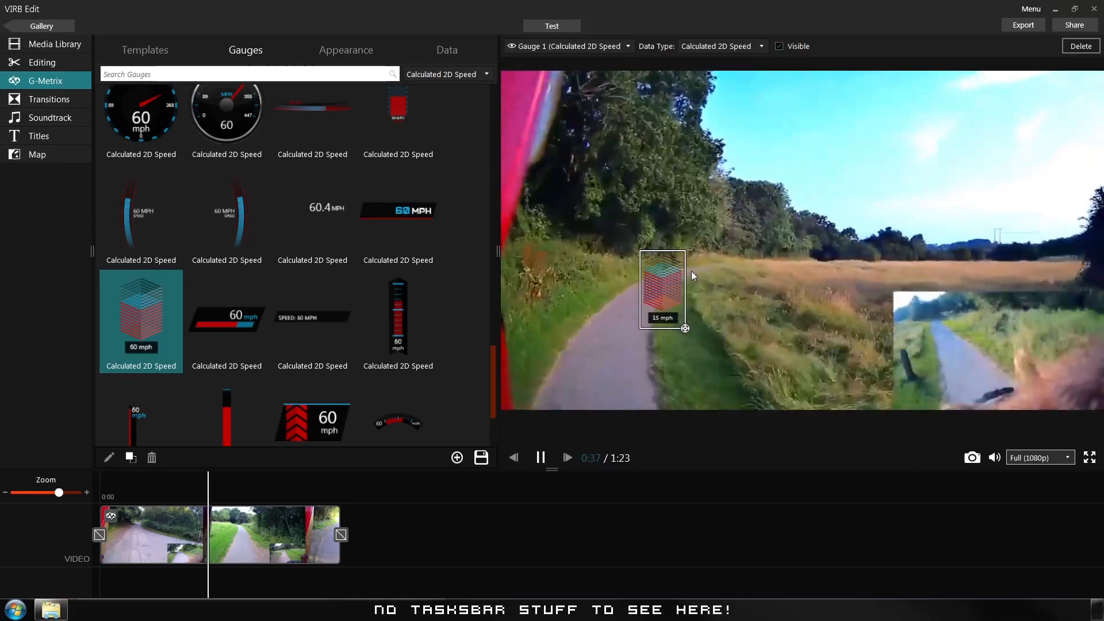
left_click(662, 287)
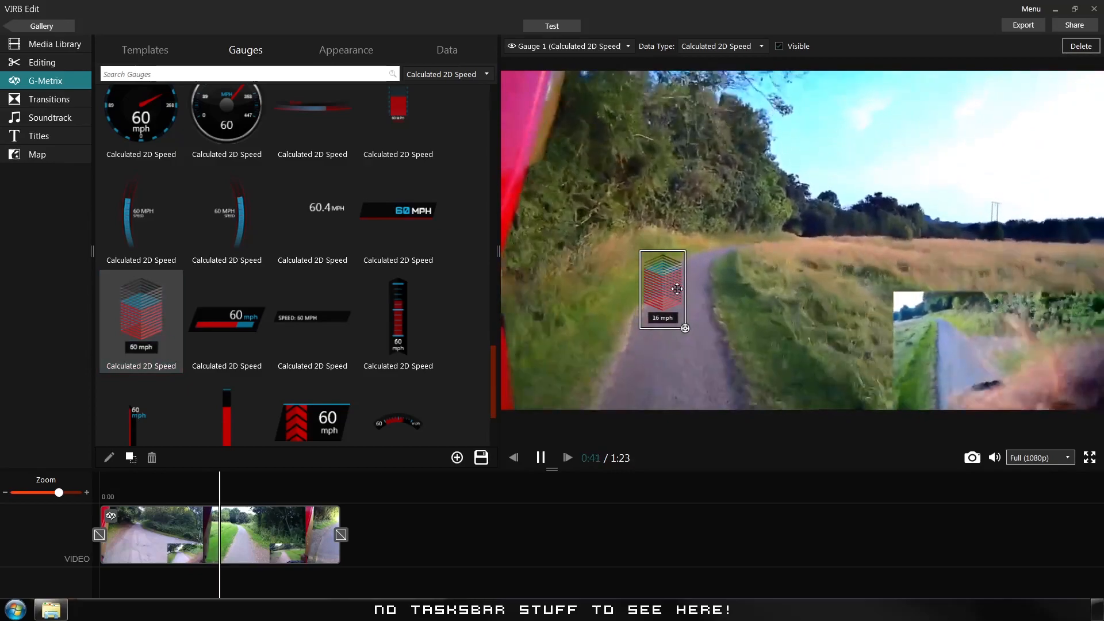
key("Delete")
key("space")
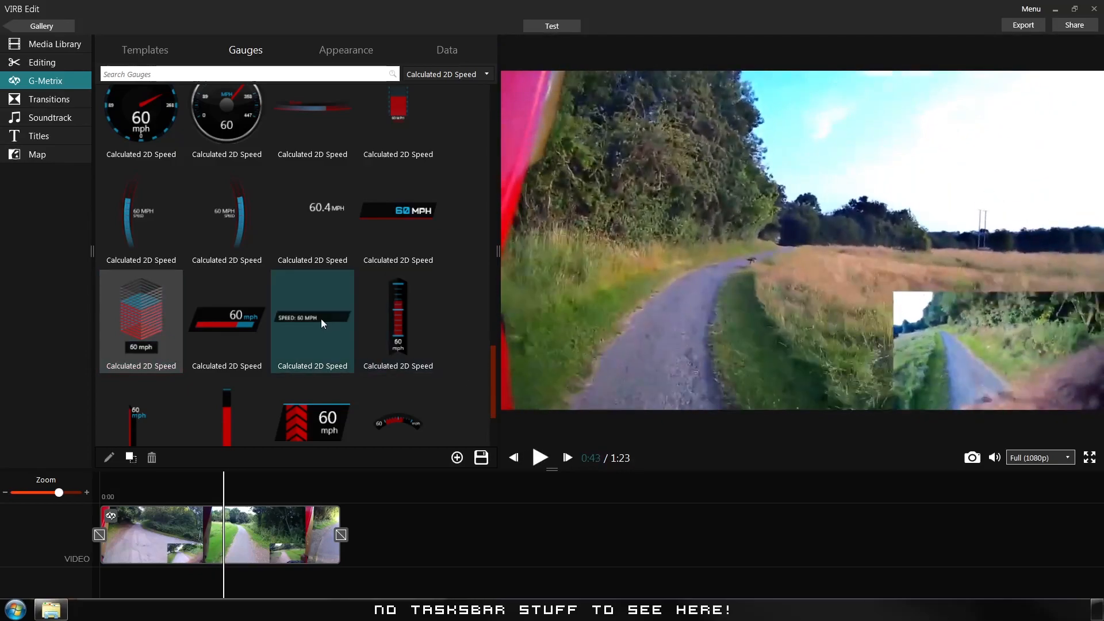
Filter the gauge library by the Position data type and look through its gauge designs.
scroll(323, 319, "down", 3)
scroll(359, 291, "up", 2)
left_click(477, 74)
scroll(442, 138, "up", 2)
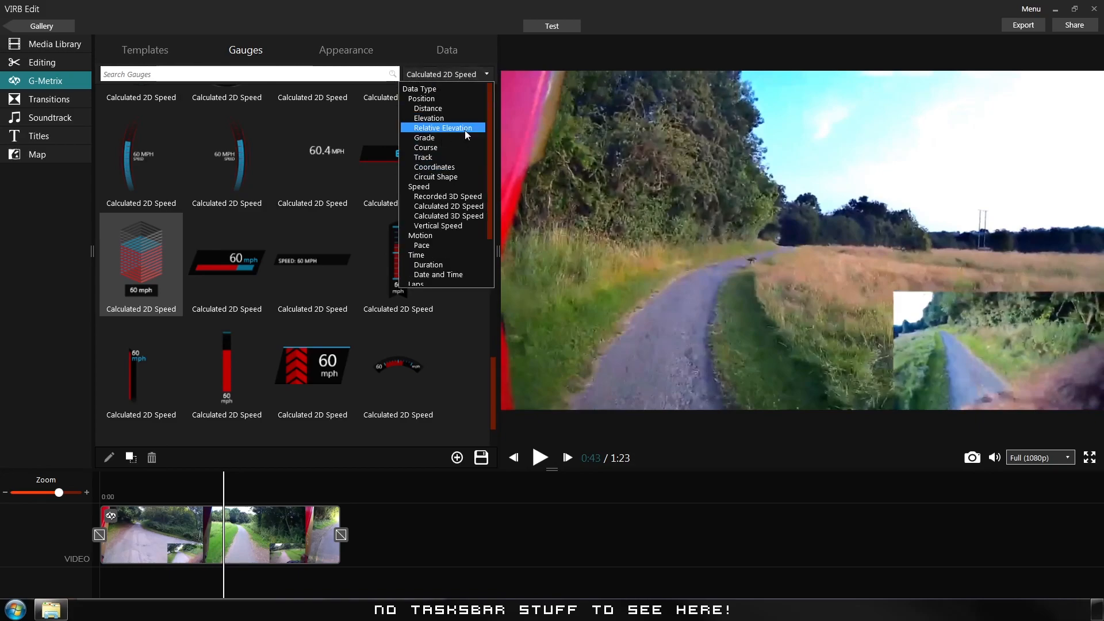
left_click(447, 101)
scroll(454, 212, "up", 7)
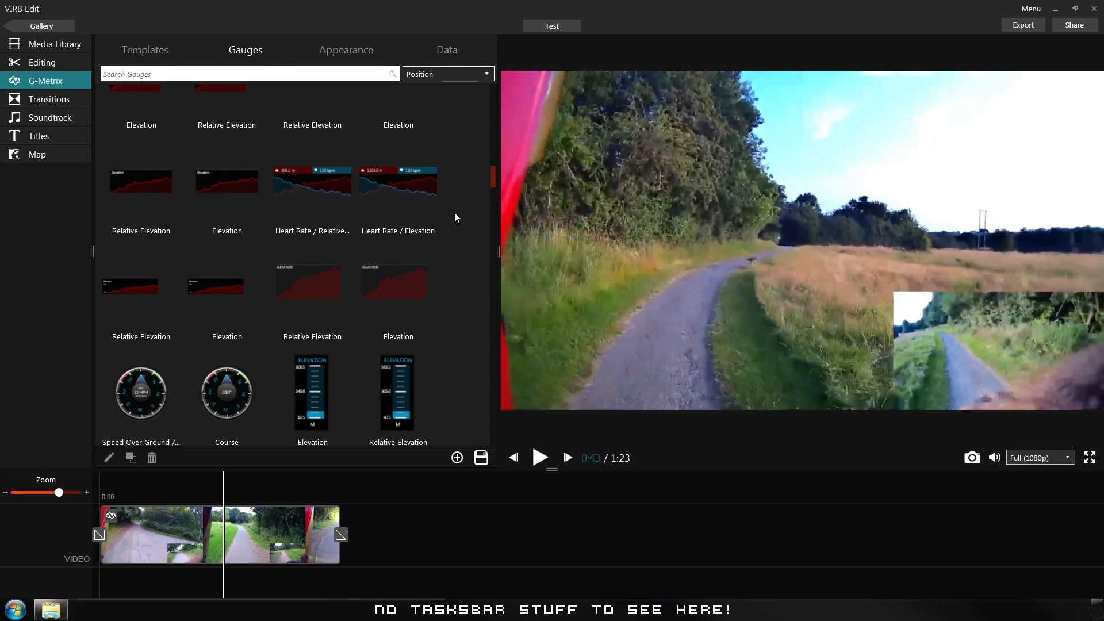
scroll(461, 212, "up", 5)
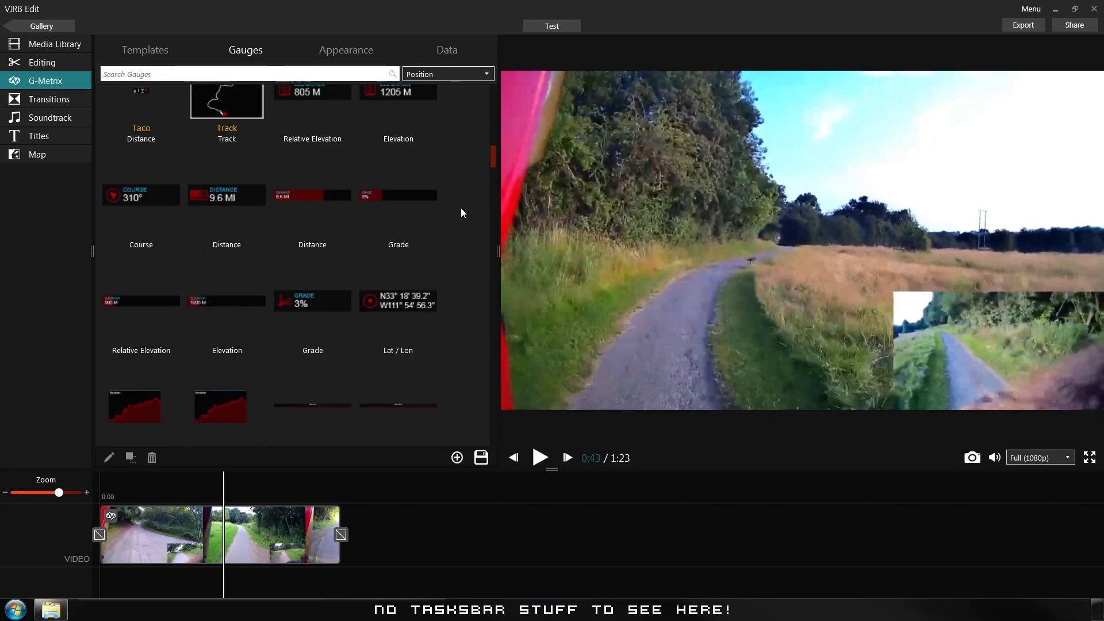
Narrow the gauge library to the Distance data type and browse the distance gauge designs.
left_click(485, 74)
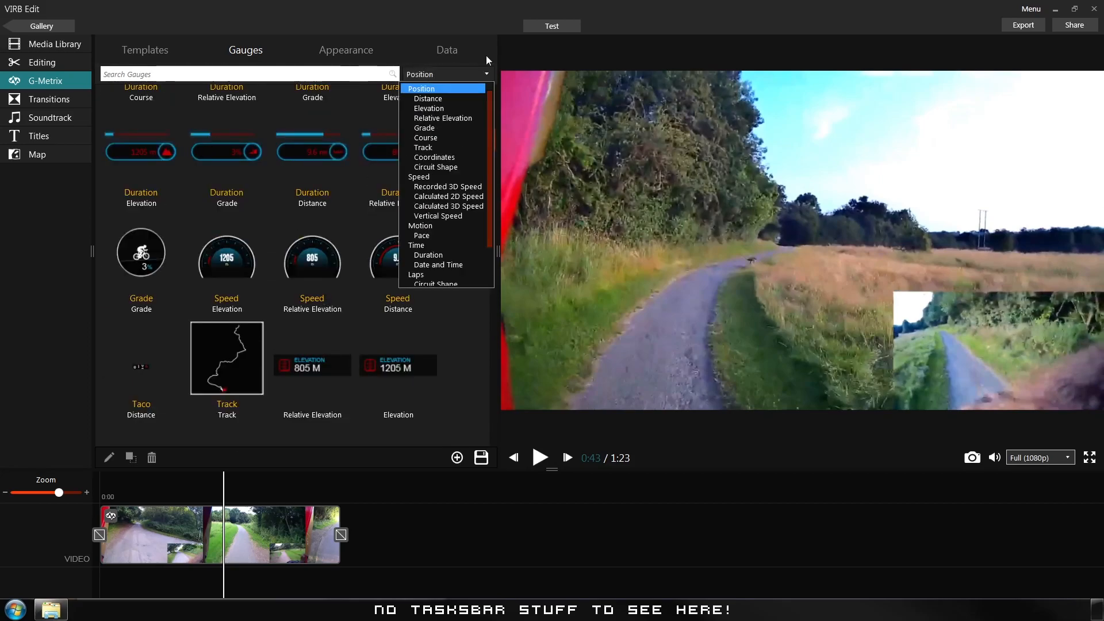
left_click(453, 99)
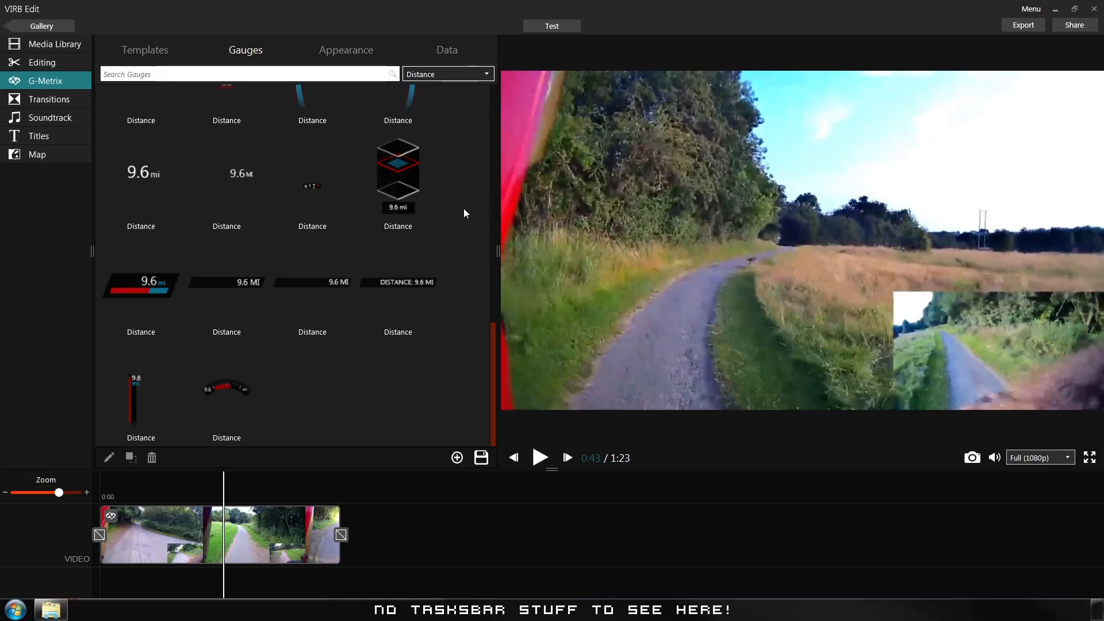
scroll(463, 209, "up", 6)
scroll(464, 171, "up", 3)
scroll(461, 169, "down", 7)
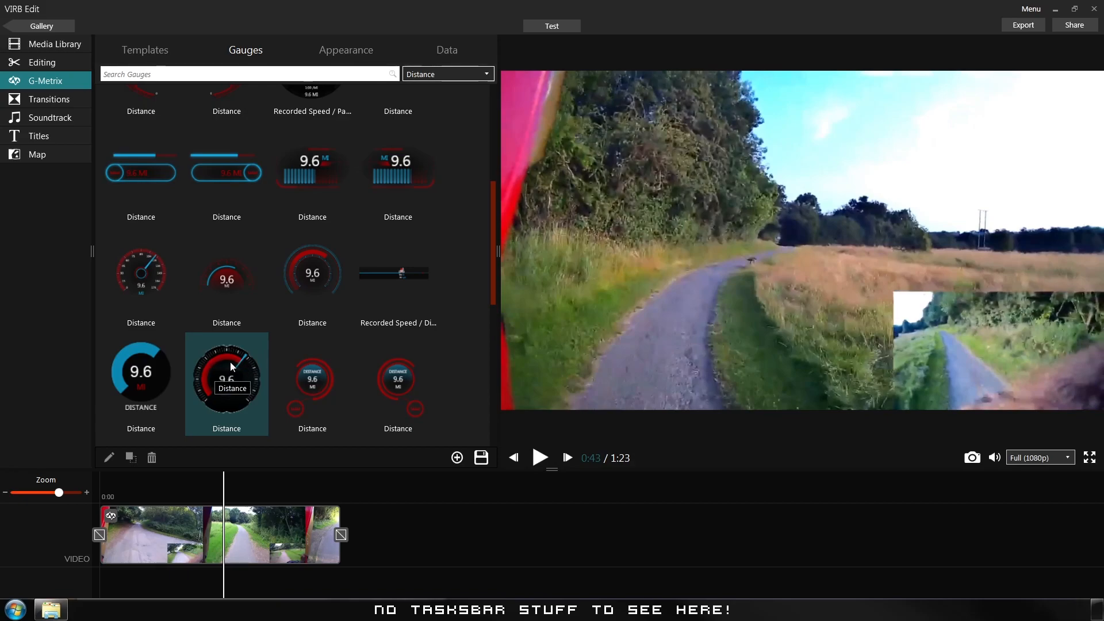
Filter the gauge library by Elevation and examine the available elevation gauge designs.
left_click(486, 73)
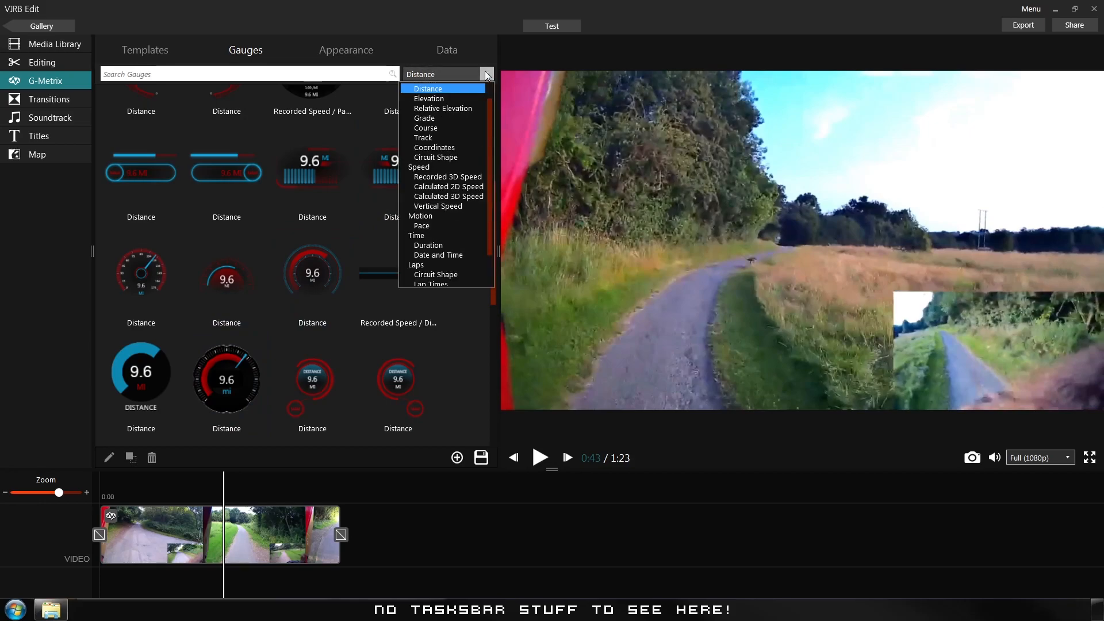
left_click(440, 98)
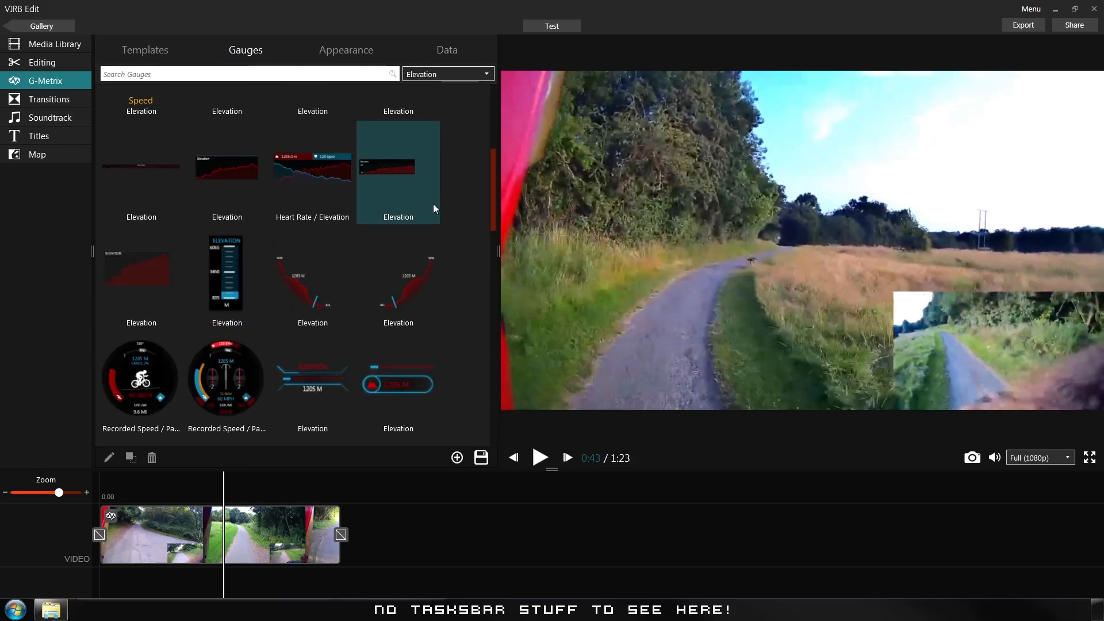
scroll(450, 244, "down", 4)
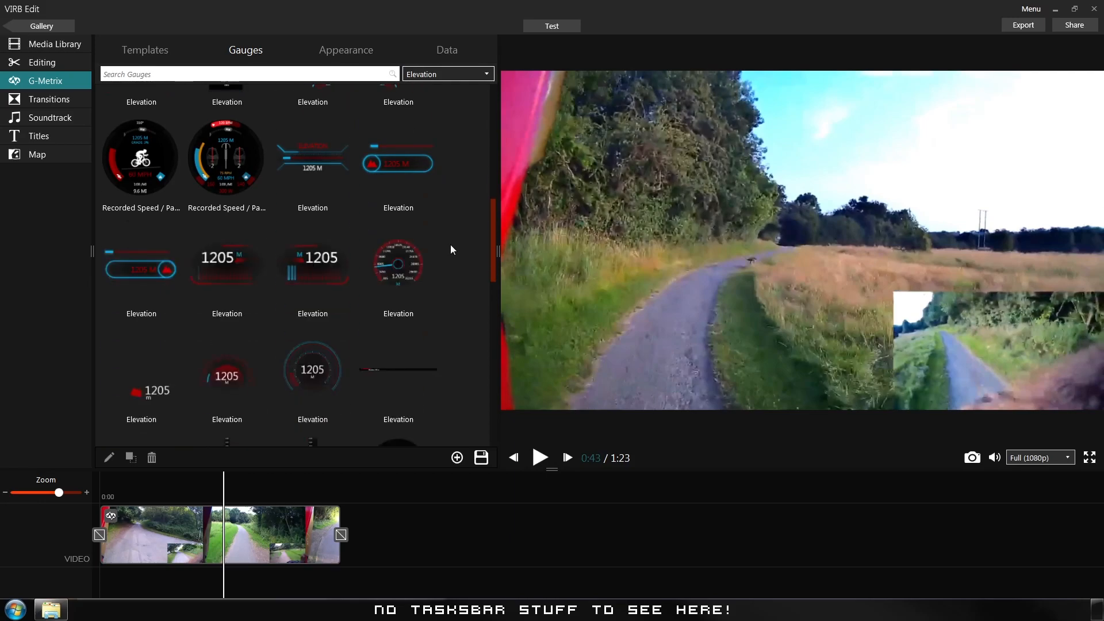
scroll(452, 242, "up", 2)
left_click(486, 74)
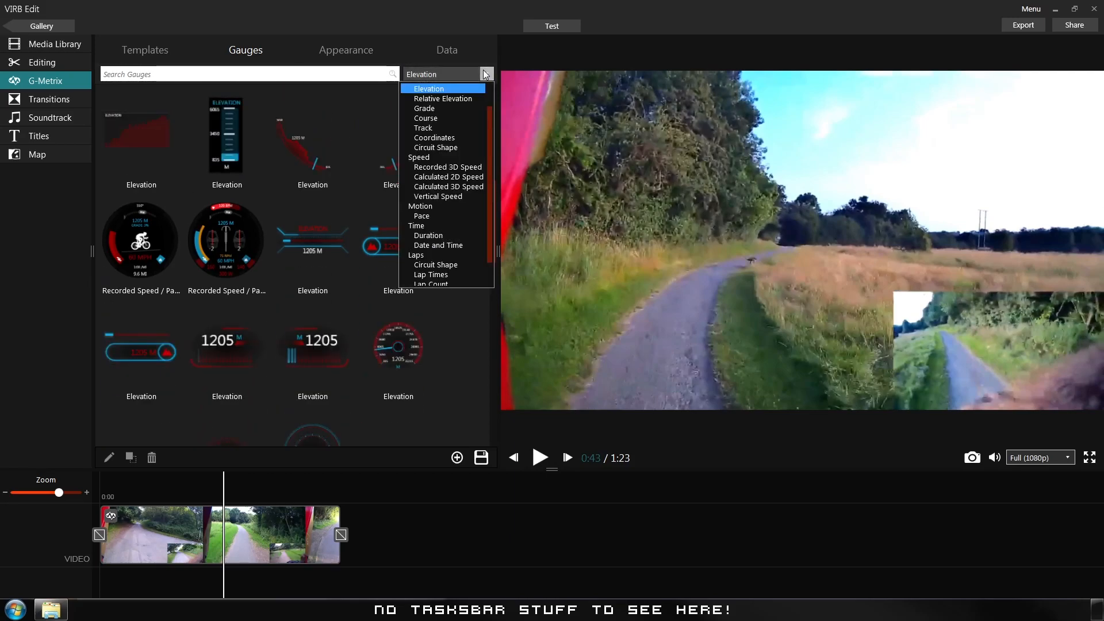
left_click(486, 74)
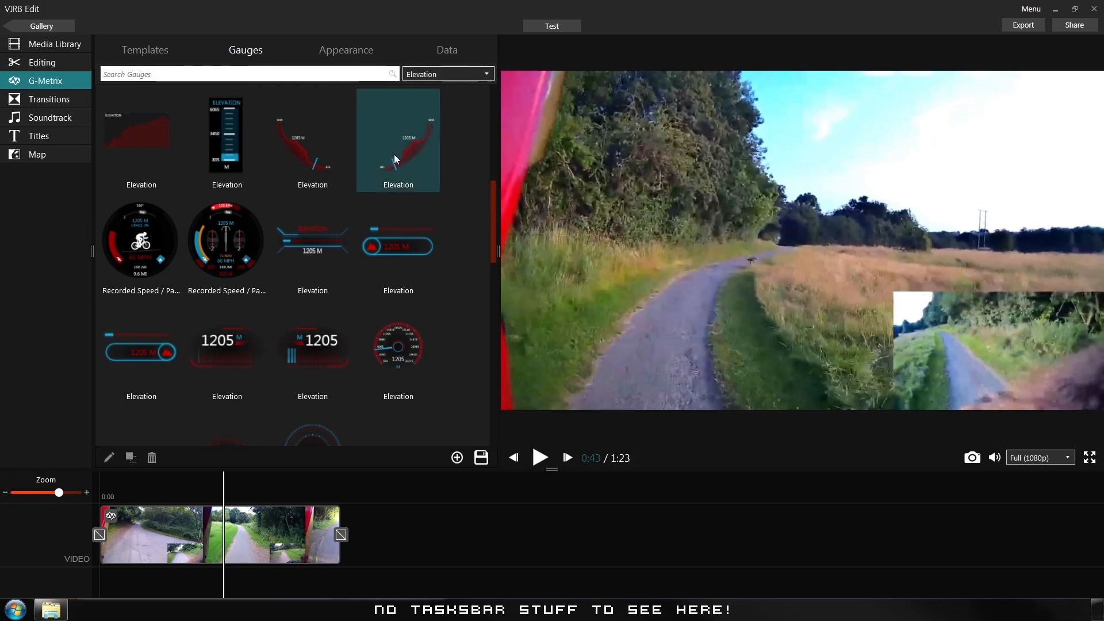
scroll(393, 230, "down", 2)
scroll(405, 243, "up", 3)
scroll(411, 243, "up", 5)
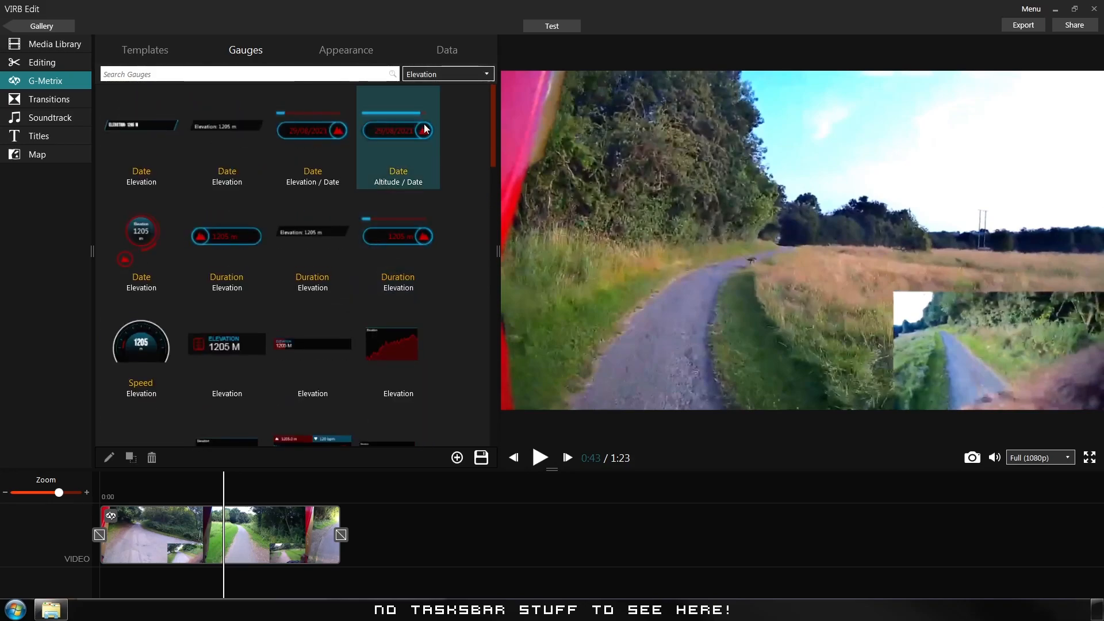
scroll(457, 311, "down", 10)
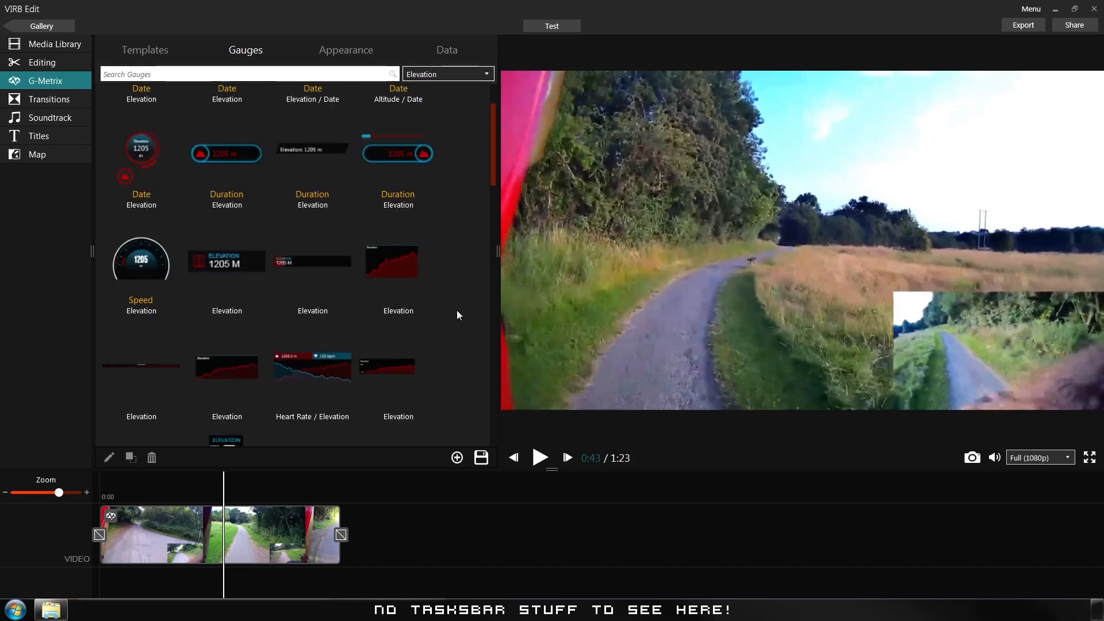
scroll(450, 309, "down", 1)
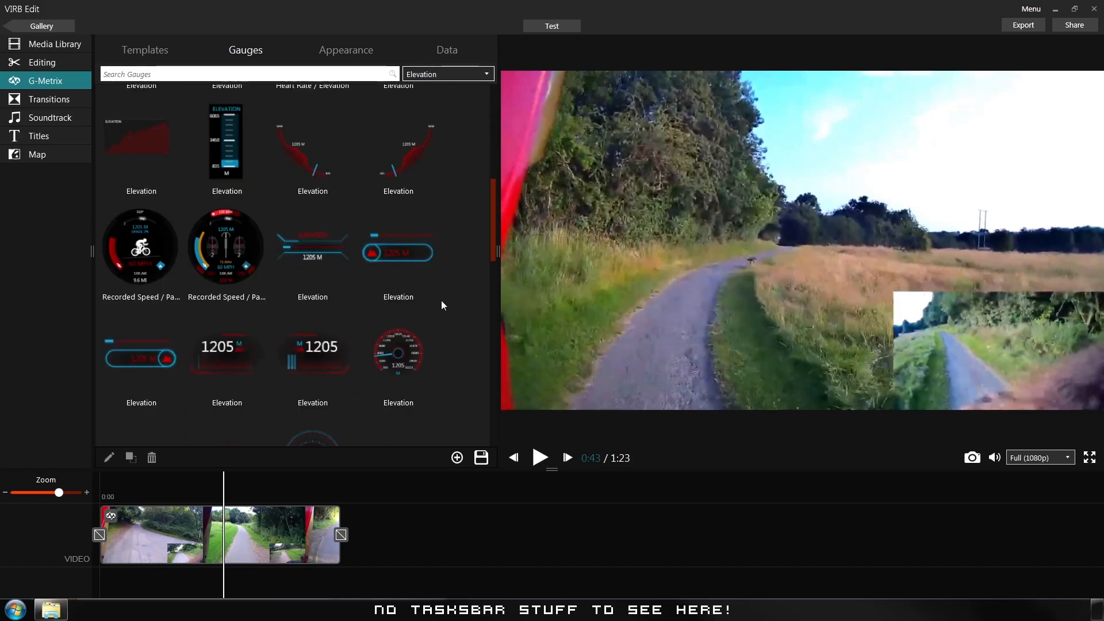
Try the round cyclist Recorded Speed gauge and the red Elevation dial on the video in turn, deleting each one.
left_click_drag(141, 247, 661, 281)
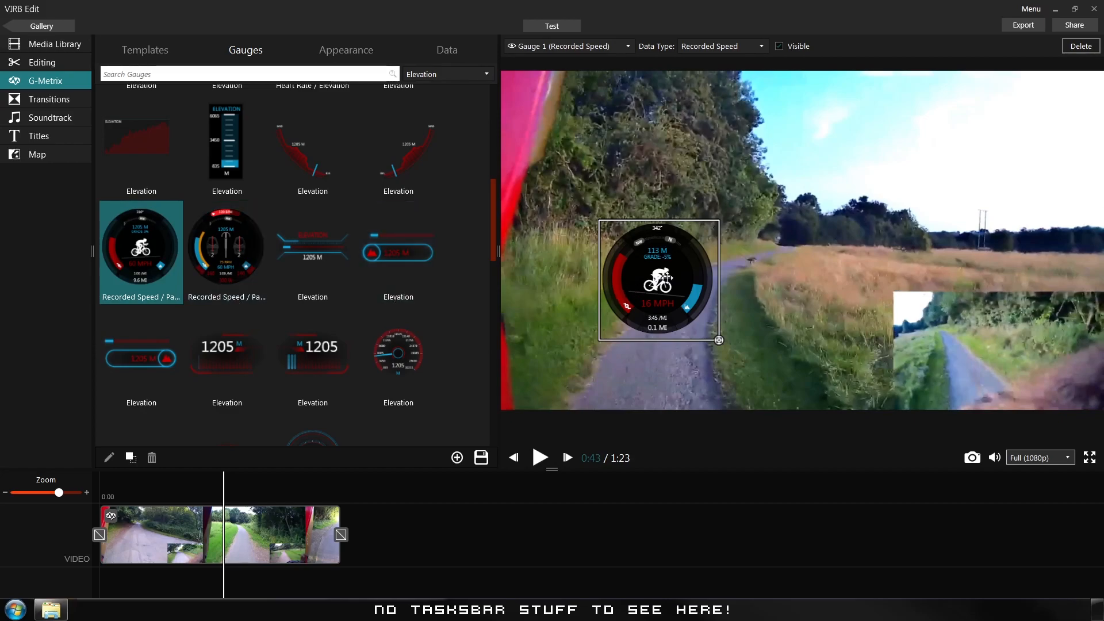
key("Delete")
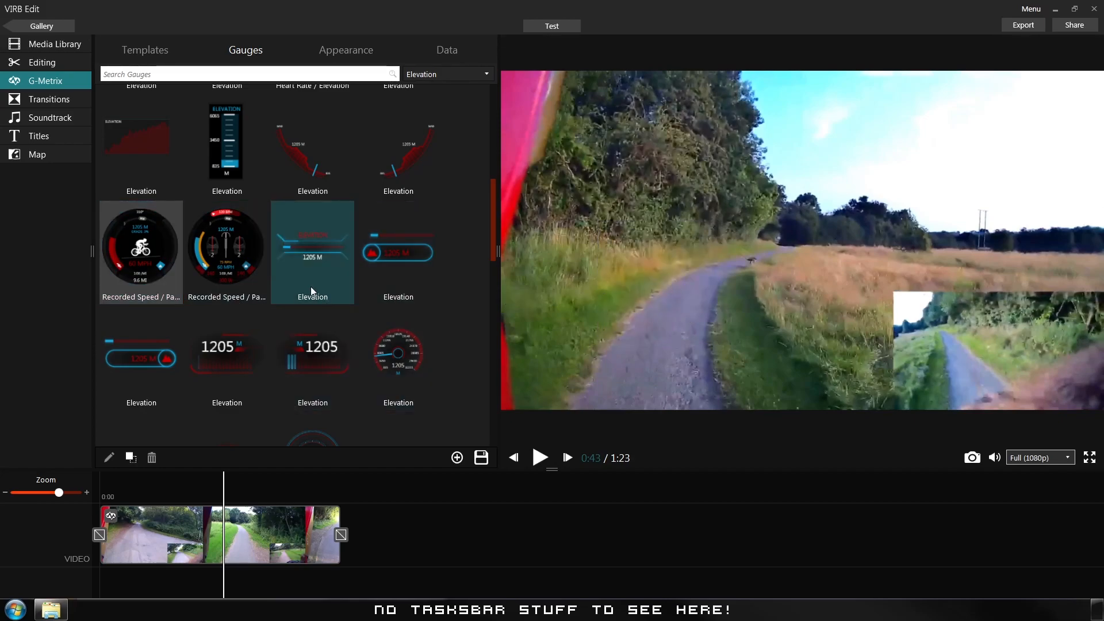
scroll(282, 261, "down", 2)
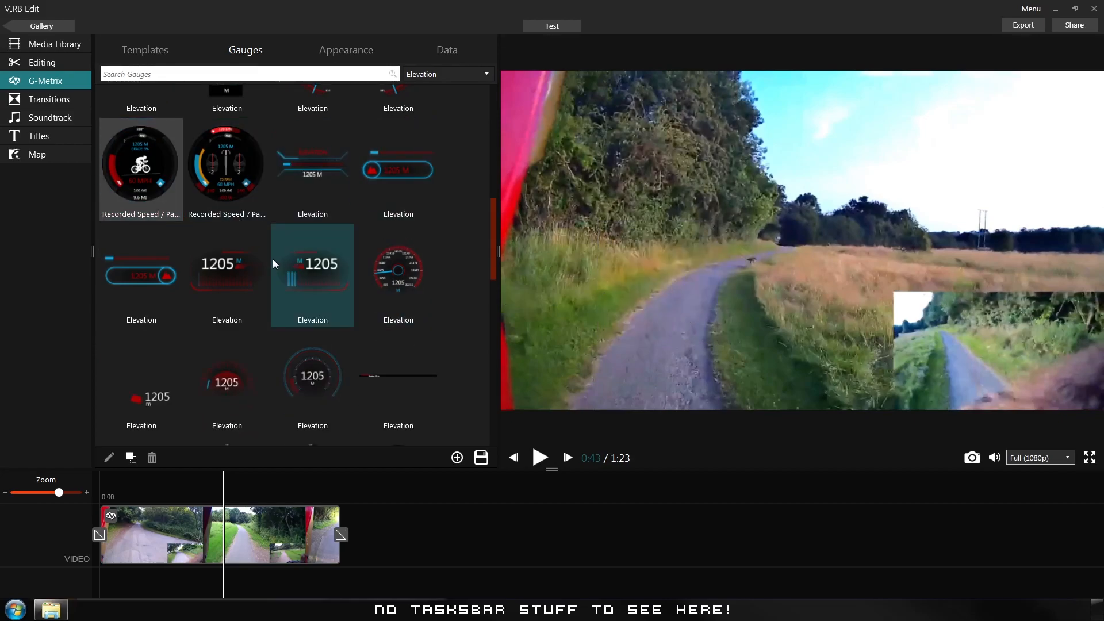
scroll(273, 258, "down", 1)
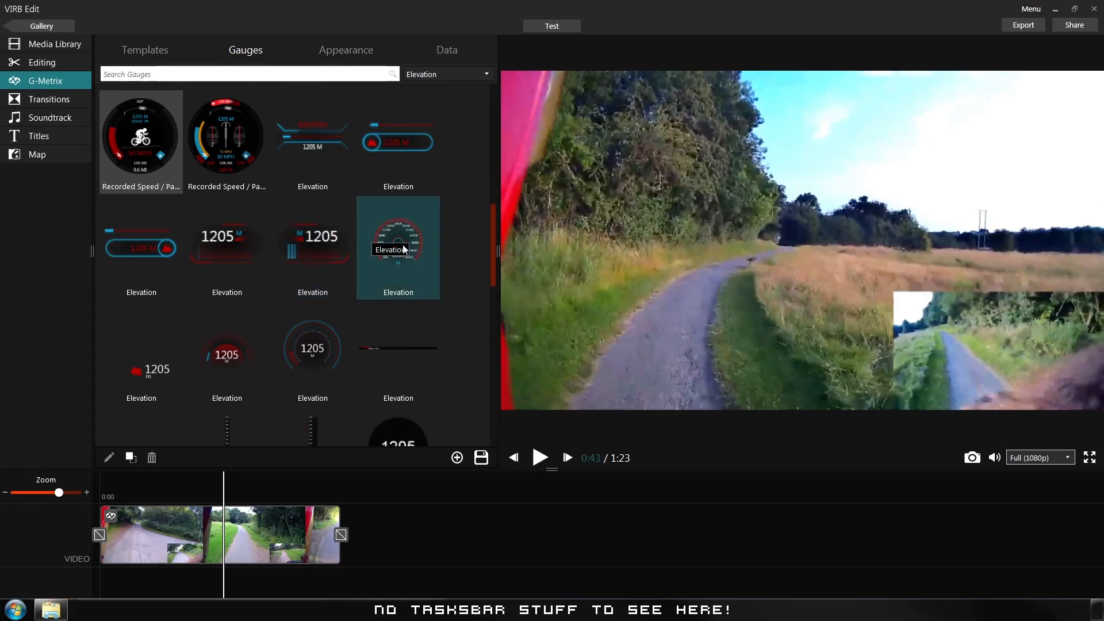
left_click_drag(404, 253, 722, 339)
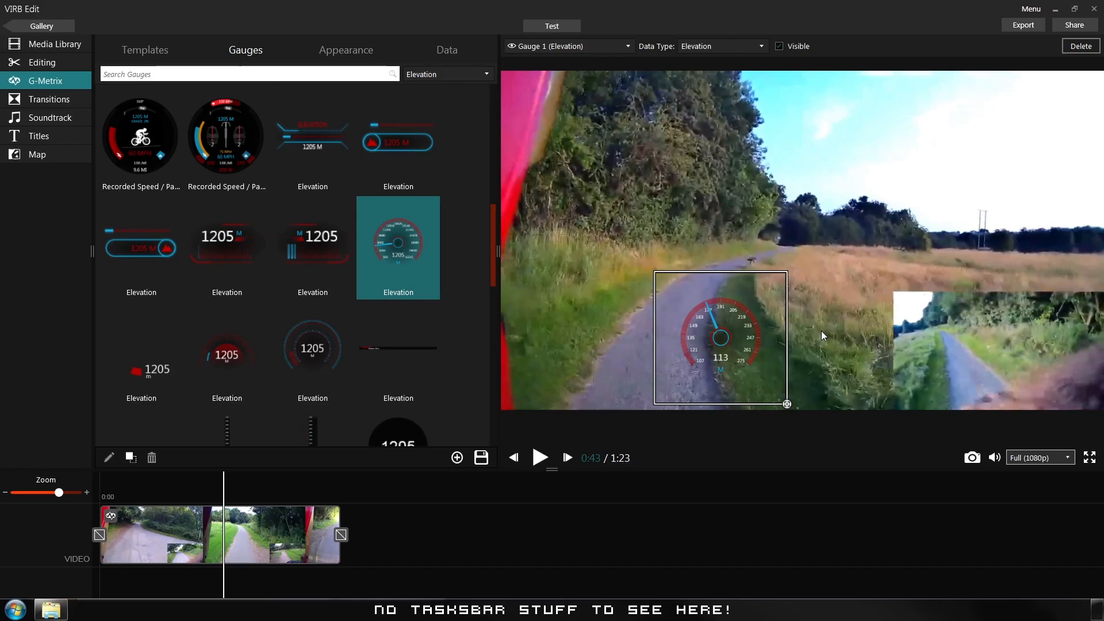
key("Delete")
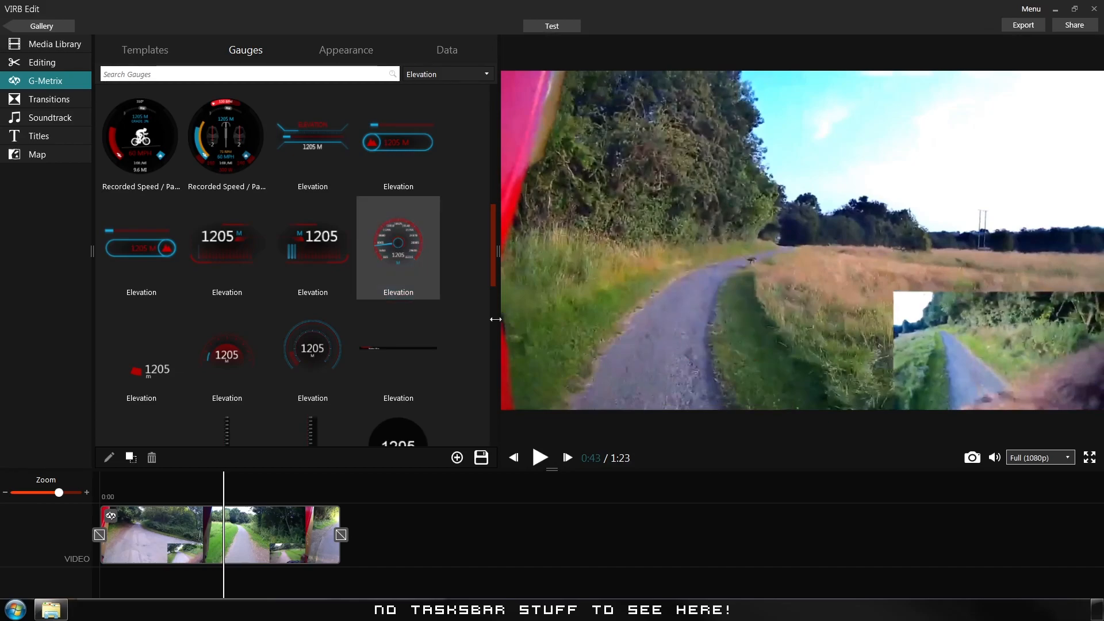
Look through the remaining Elevation gauges down to the end of the library list.
scroll(264, 299, "down", 2)
scroll(259, 255, "down", 5)
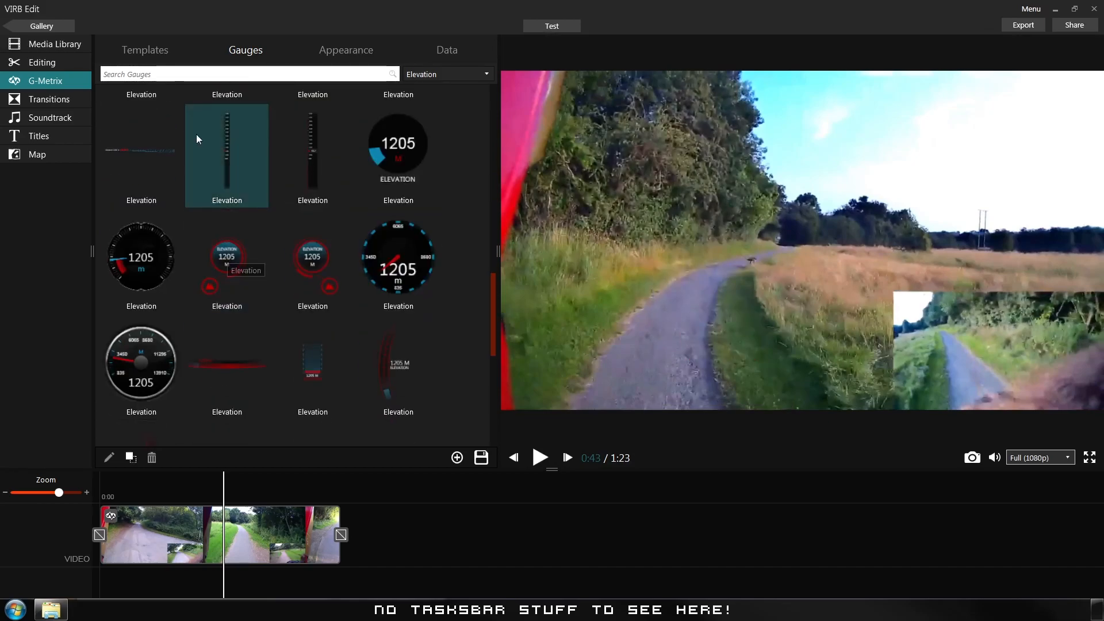
scroll(402, 174, "down", 4)
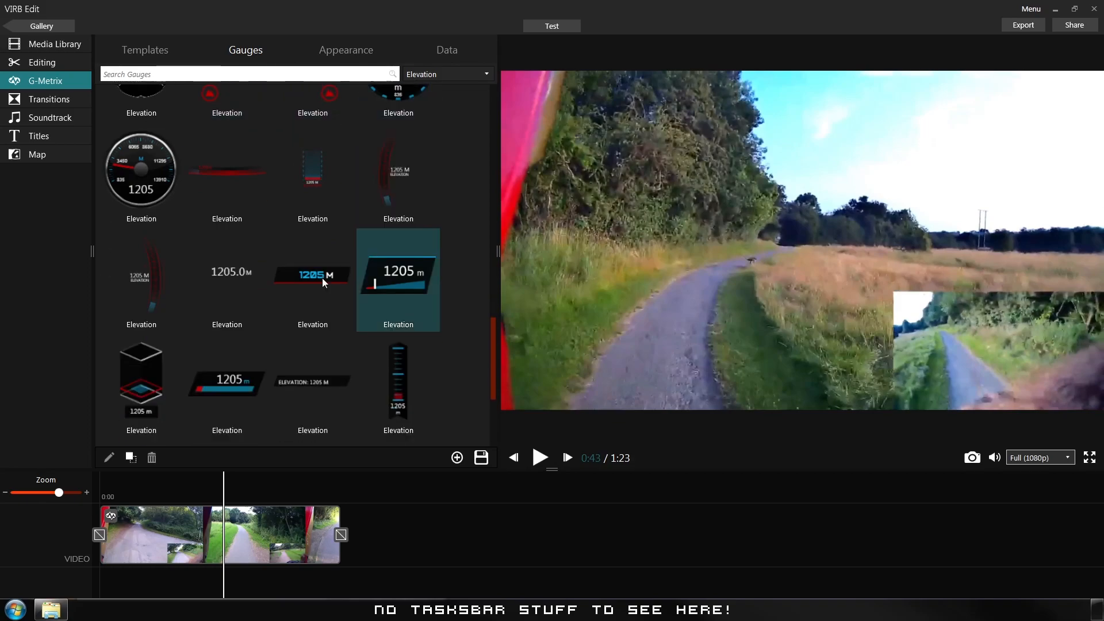
scroll(219, 241, "down", 1)
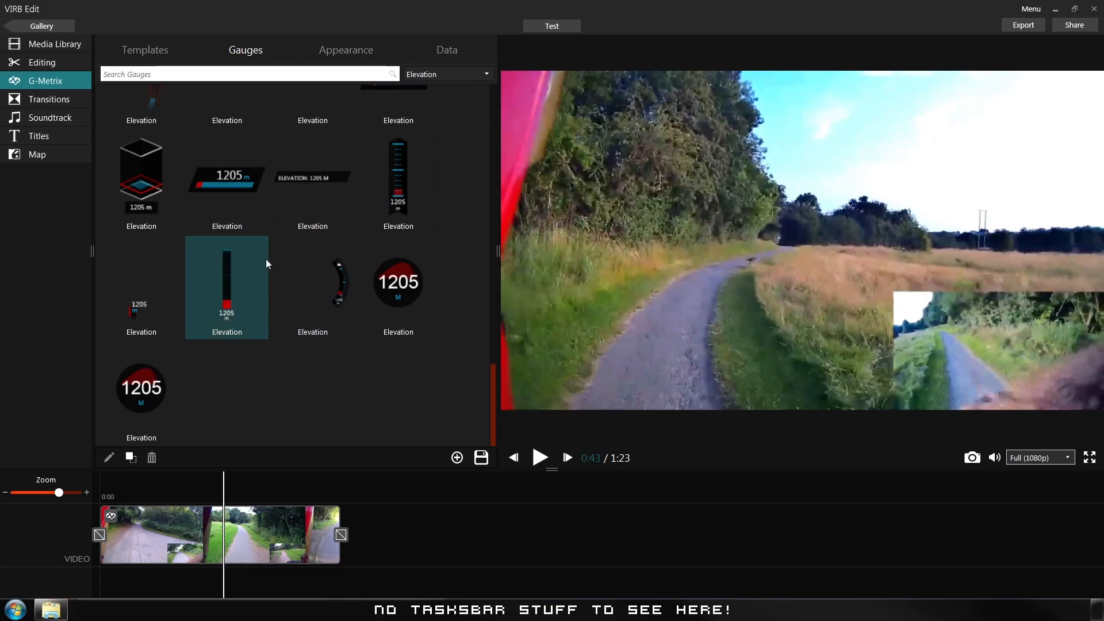
scroll(345, 300, "up", 3)
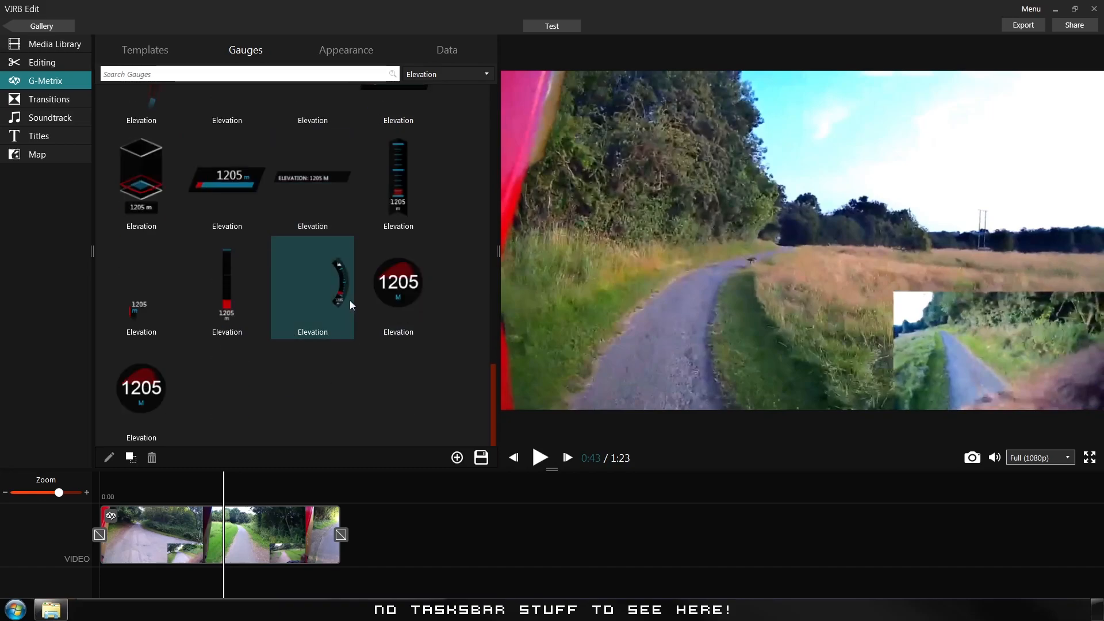
scroll(359, 308, "up", 3)
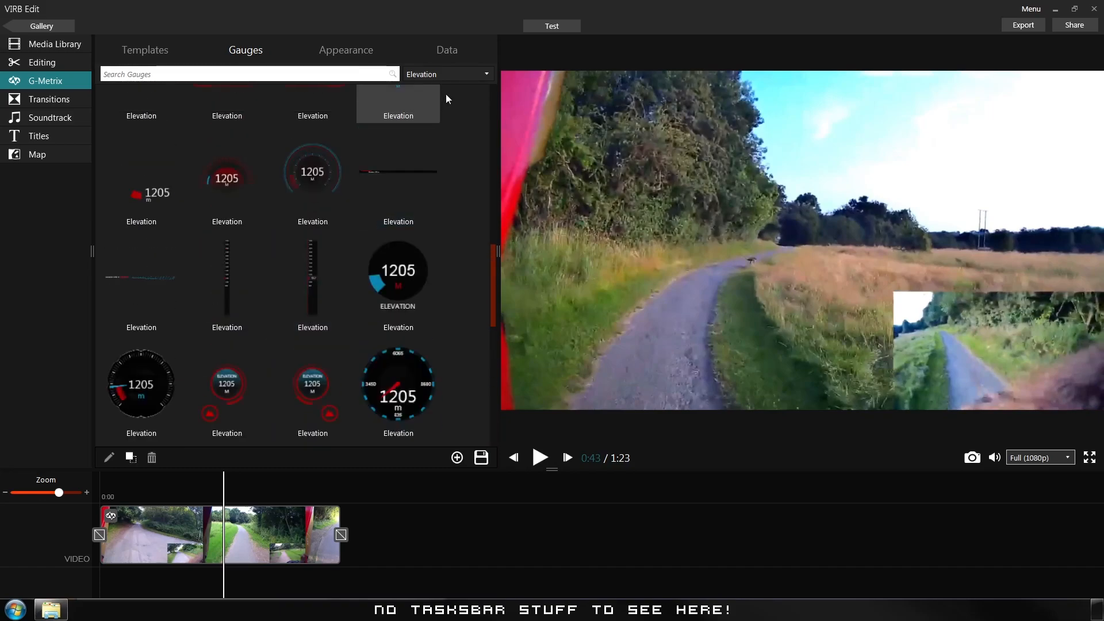
Filter the gauge library by the Duration data type to view its gauge designs.
left_click(487, 73)
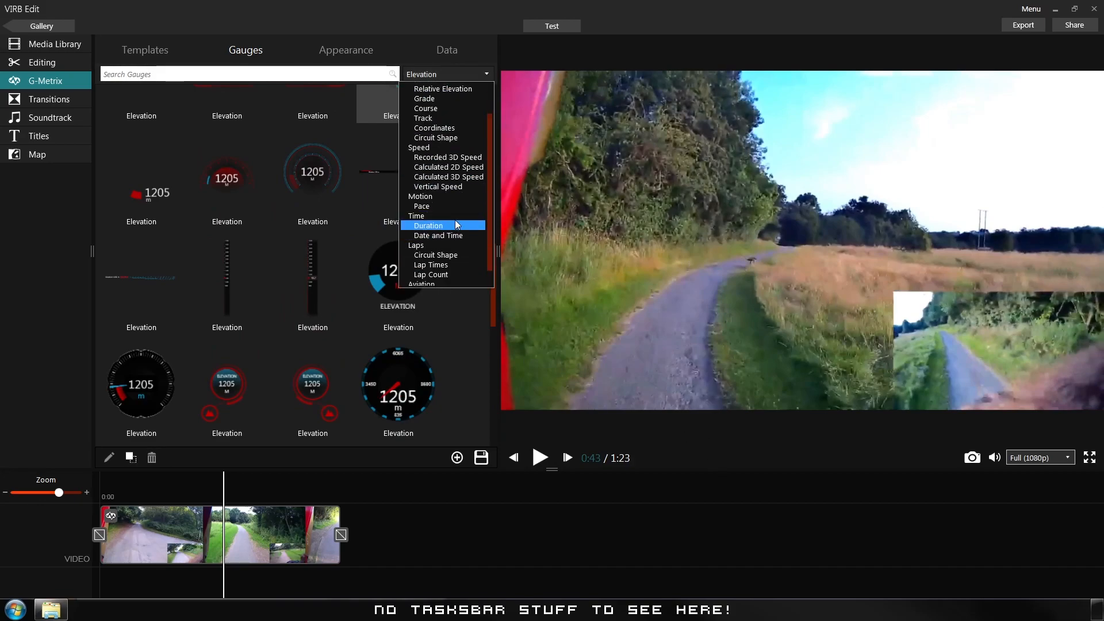
scroll(454, 220, "down", 1)
left_click(441, 224)
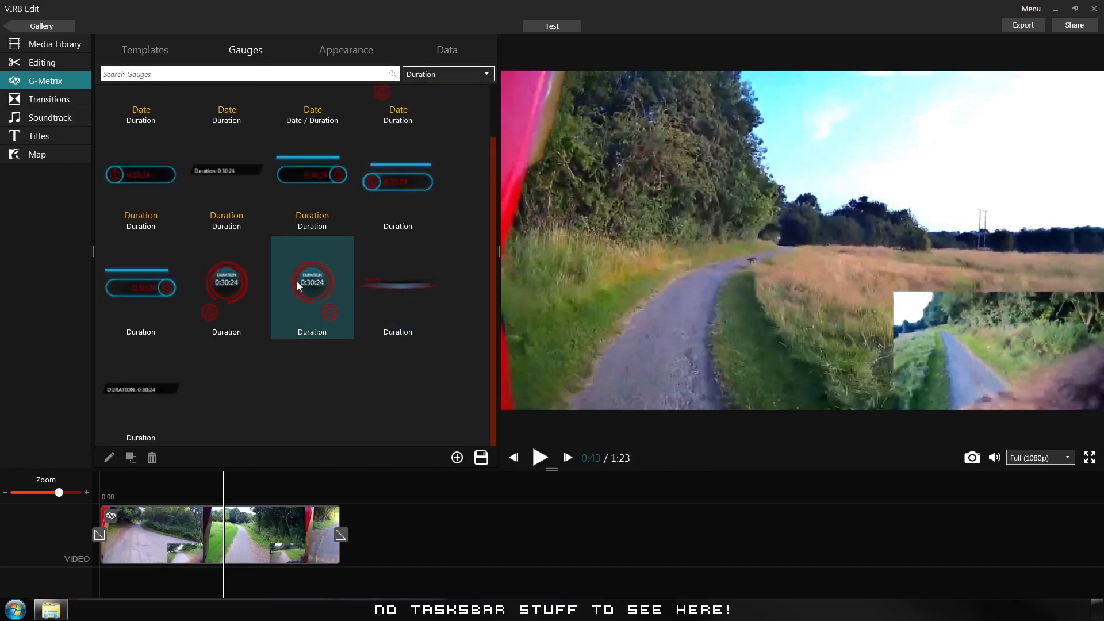
Try the round red Duration gauge with its lower-right clock badge on the video and delete it.
left_click_drag(305, 281, 664, 251)
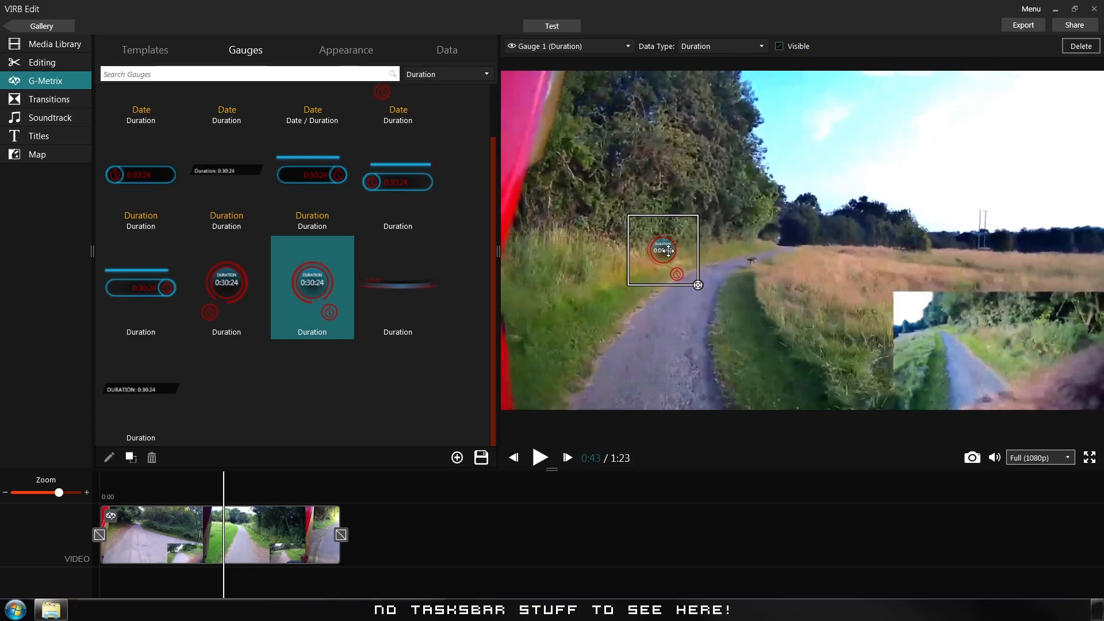
key("Delete")
Filter the gauge library by the Track data type to view its gauge designs.
left_click(446, 79)
left_click(448, 79)
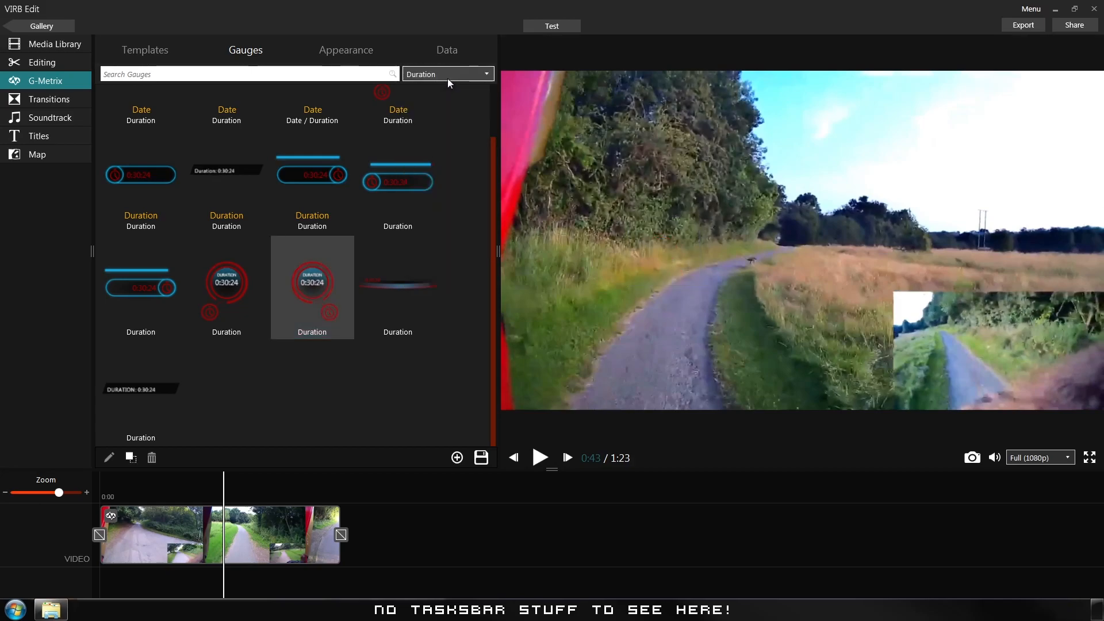
left_click(447, 79)
scroll(452, 214, "up", 2)
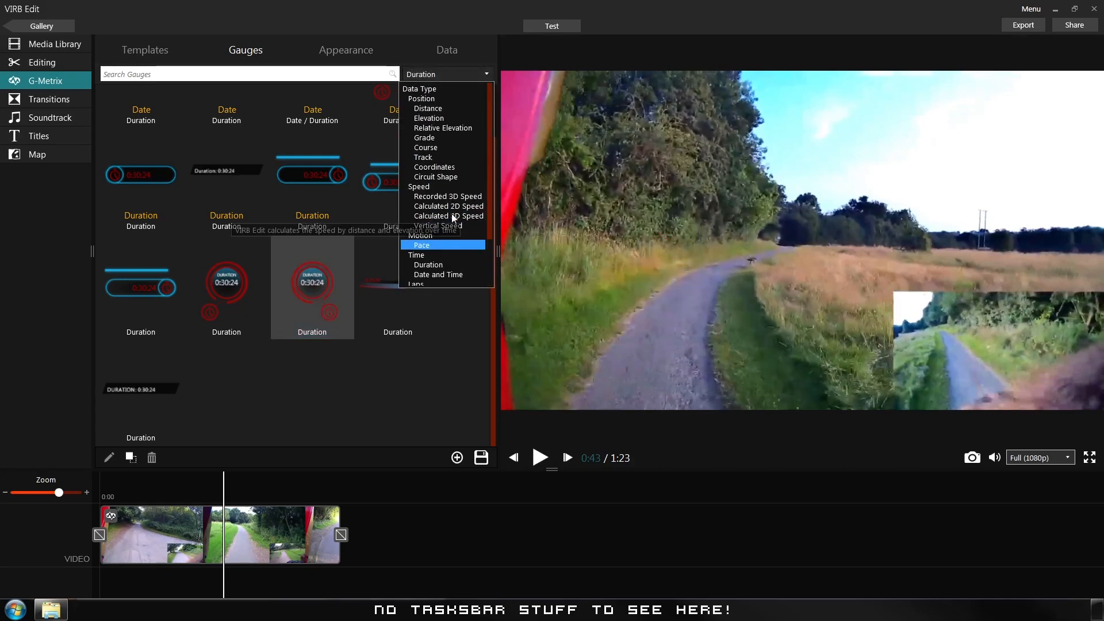
left_click(422, 156)
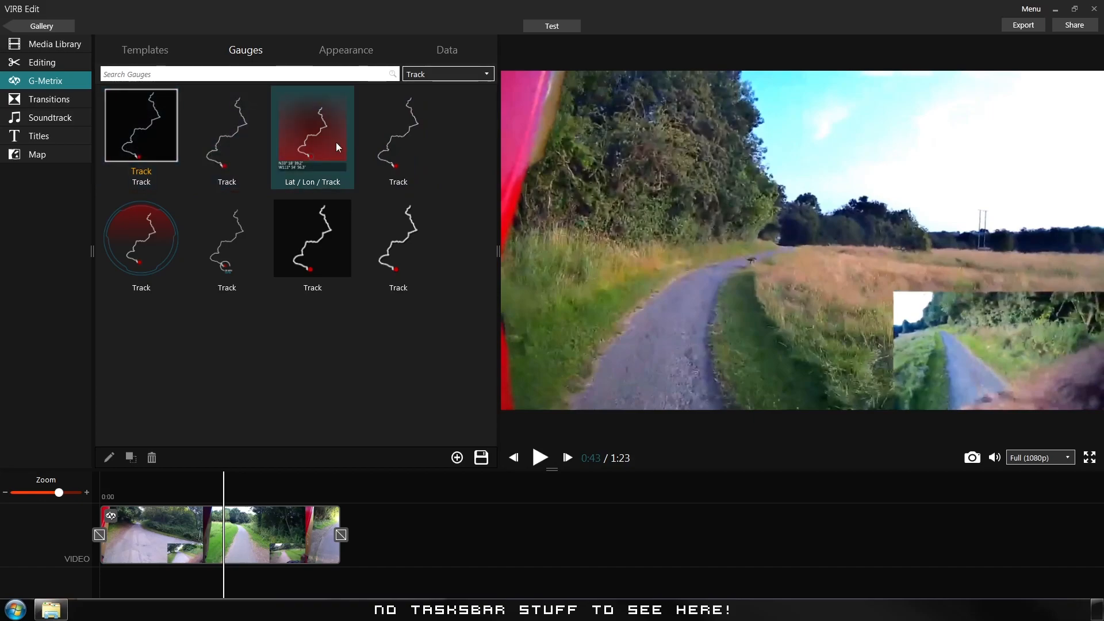
Place the first row's last Track gauge, without a background, on the video and play the footage to preview its moving marker.
left_click_drag(397, 144, 757, 268)
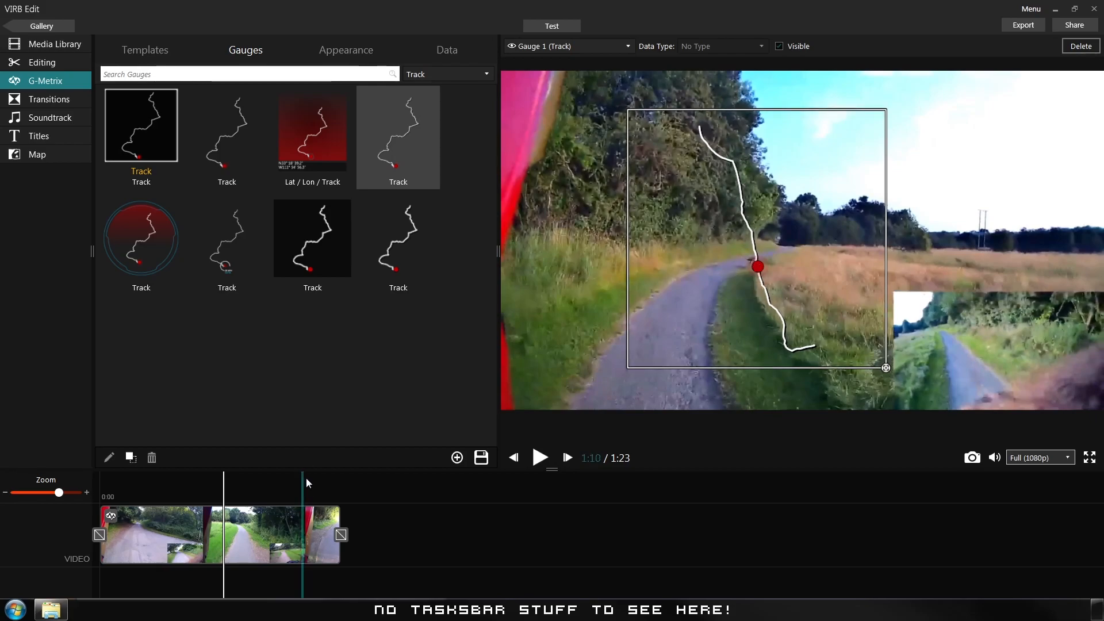
left_click(137, 496)
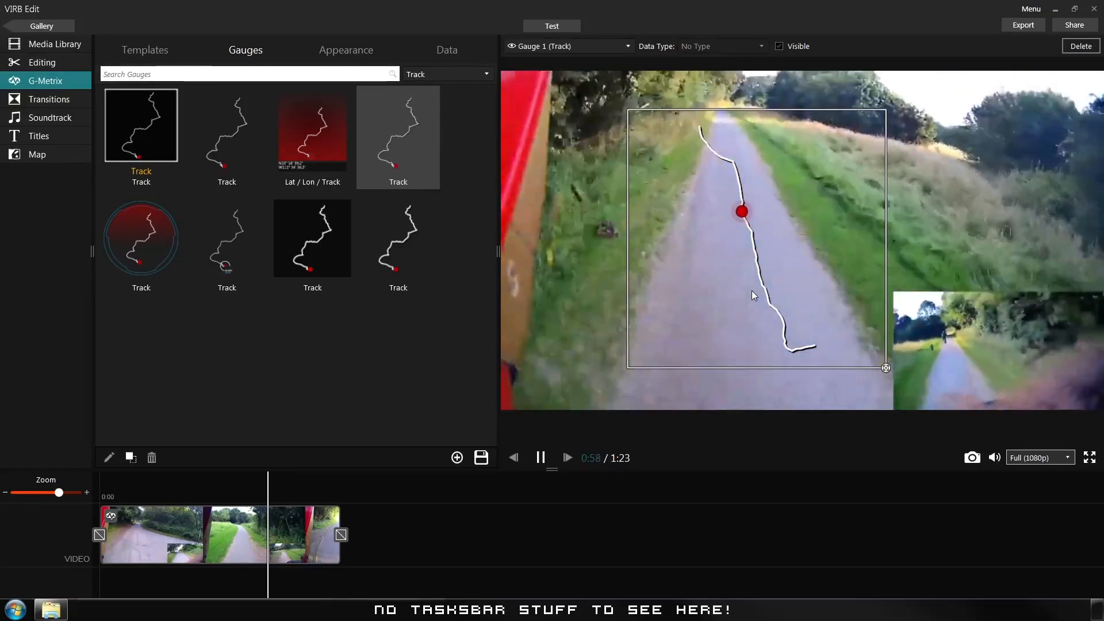
left_click(542, 458)
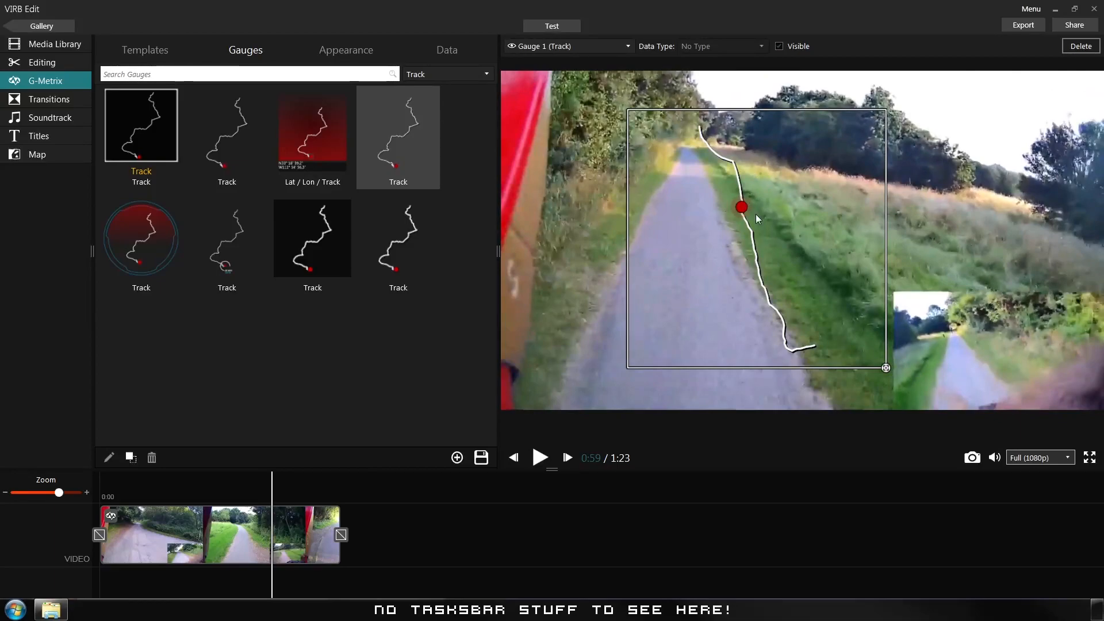
Apply the Race Day gauge template to the video.
left_click(146, 52)
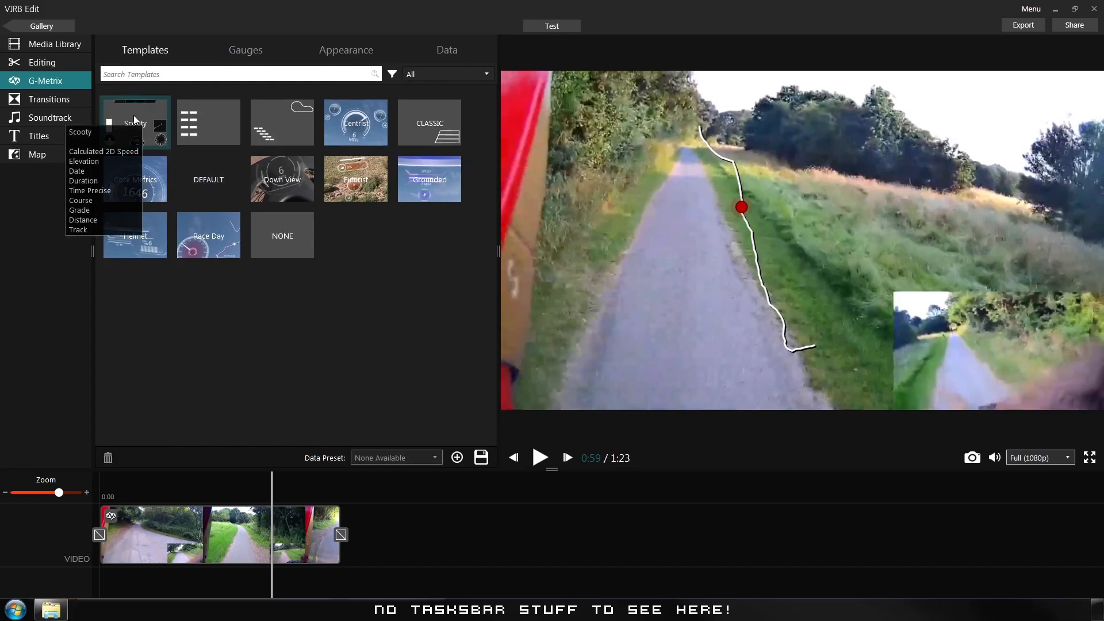
left_click(202, 230)
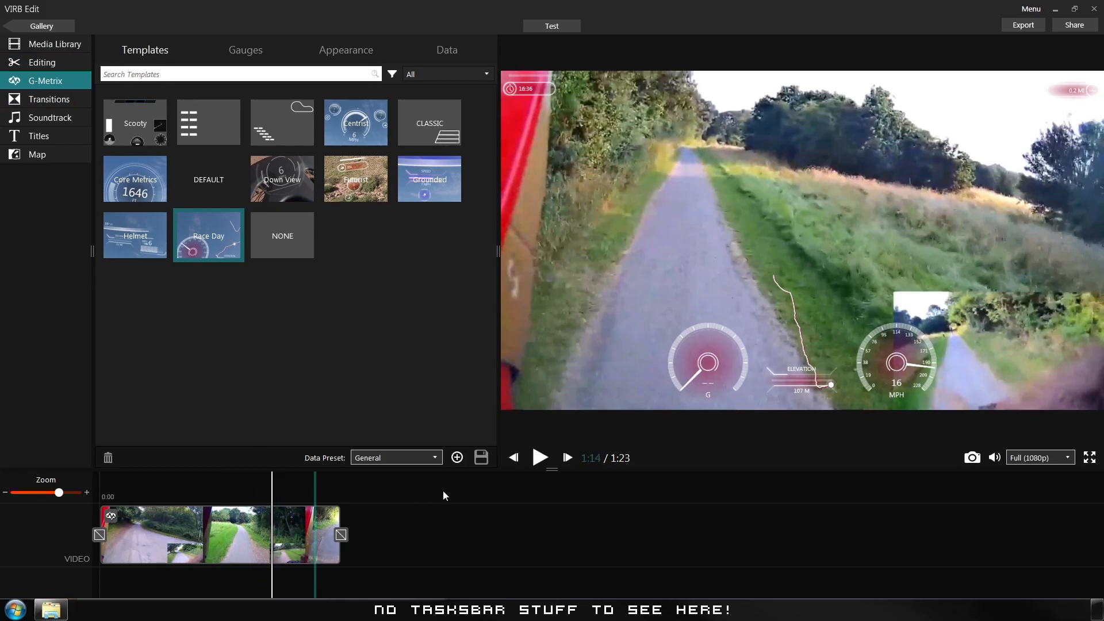
left_click(402, 528)
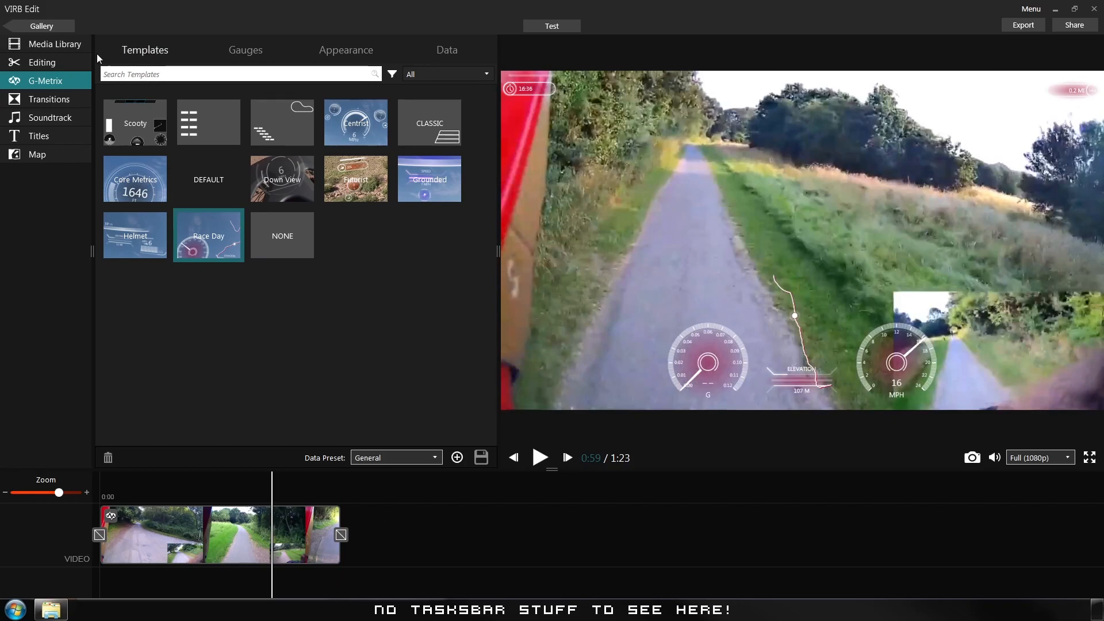
Import the Coppaz clip into the project's media library.
left_click(56, 44)
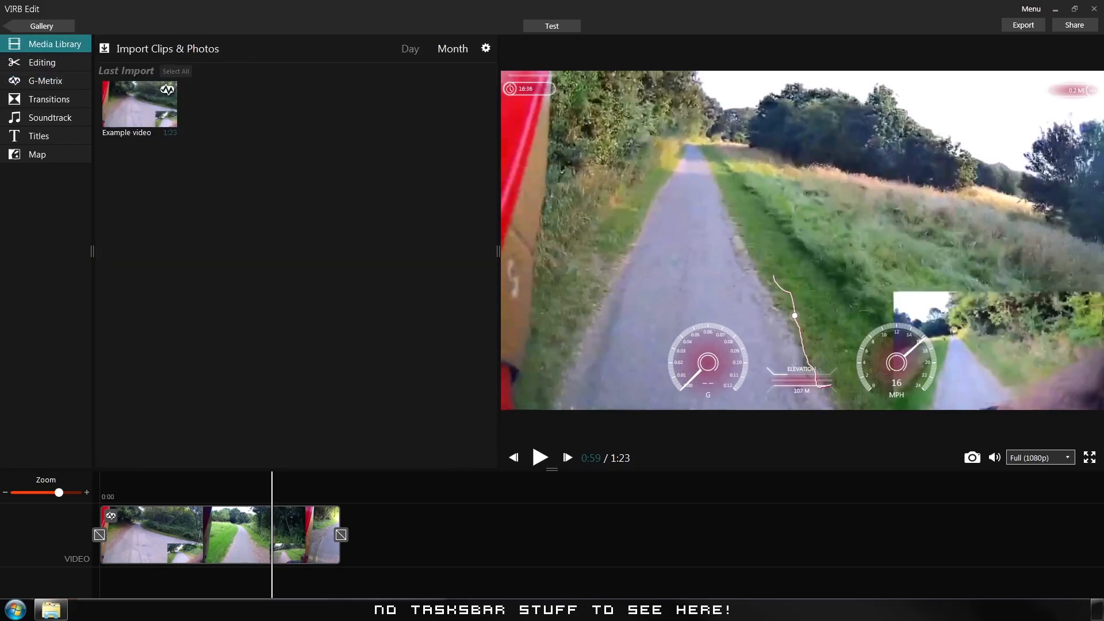
left_click_drag(630, 252, 276, 203)
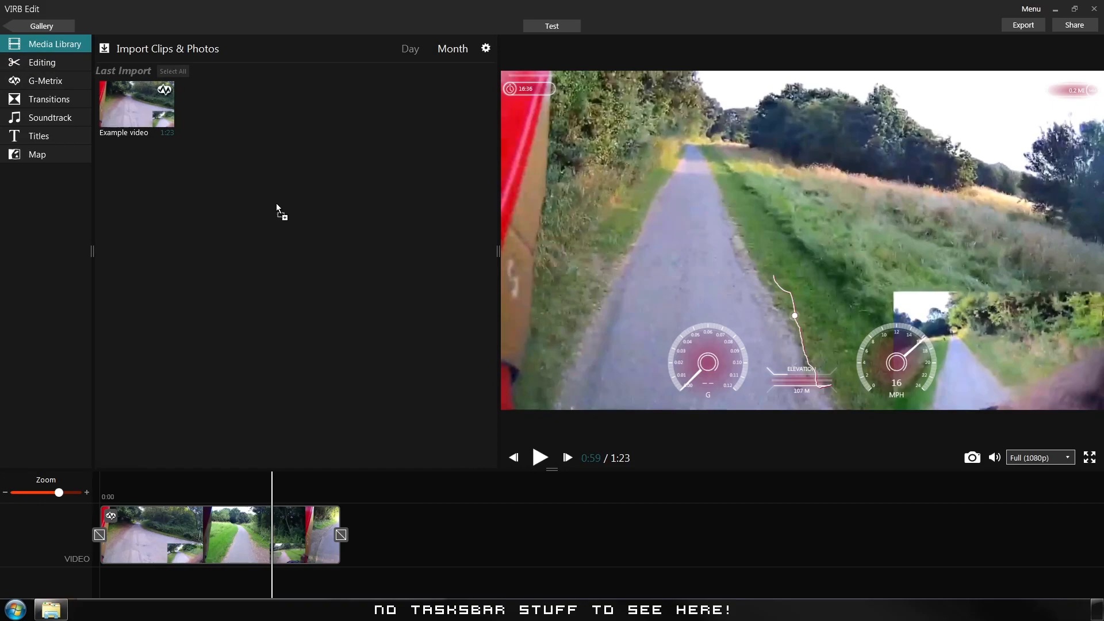
left_click_drag(161, 214, 162, 214)
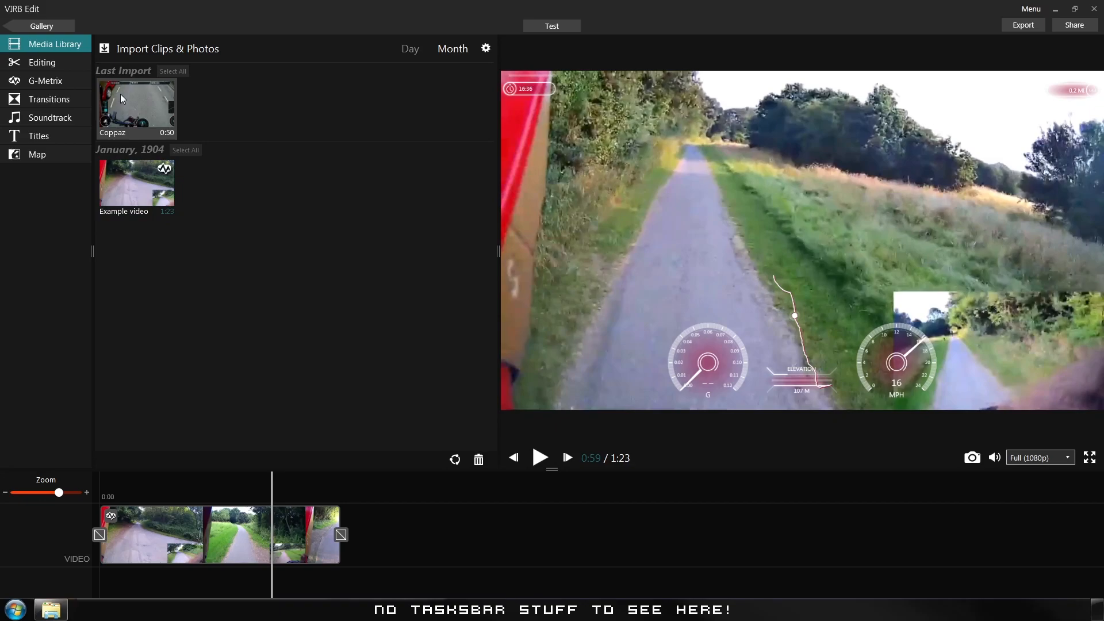
Add the Coppaz clip to the timeline after the example video, declining clip optimization.
left_click_drag(119, 94, 385, 510)
left_click_drag(369, 547, 375, 546)
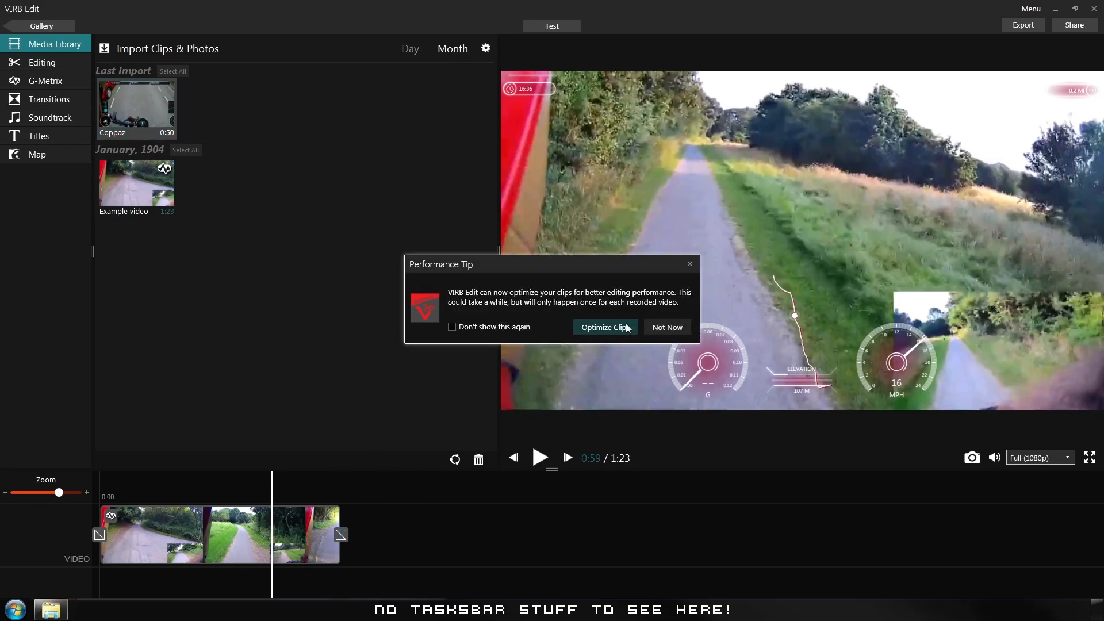
left_click(677, 326)
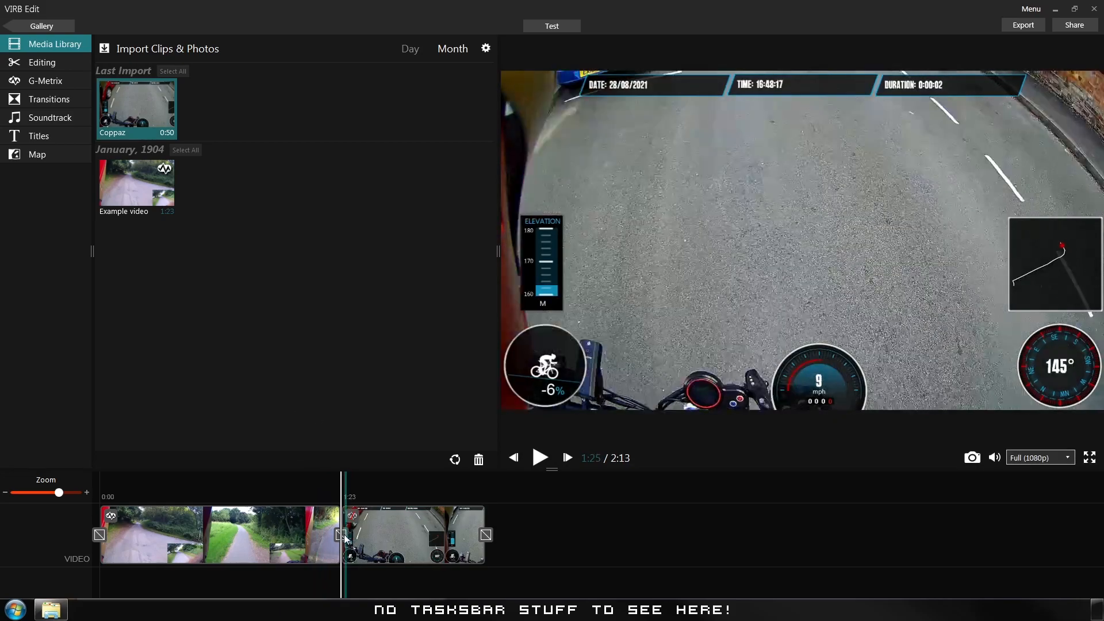
Set the transition between the two timeline clips to Cross Fade.
left_click(341, 535)
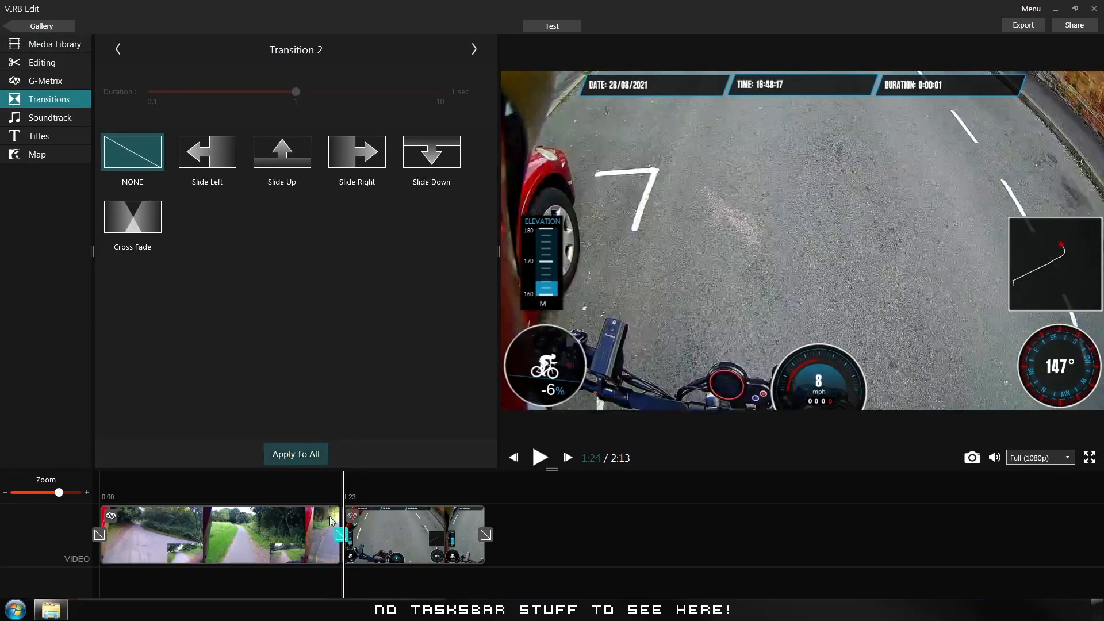
left_click(136, 223)
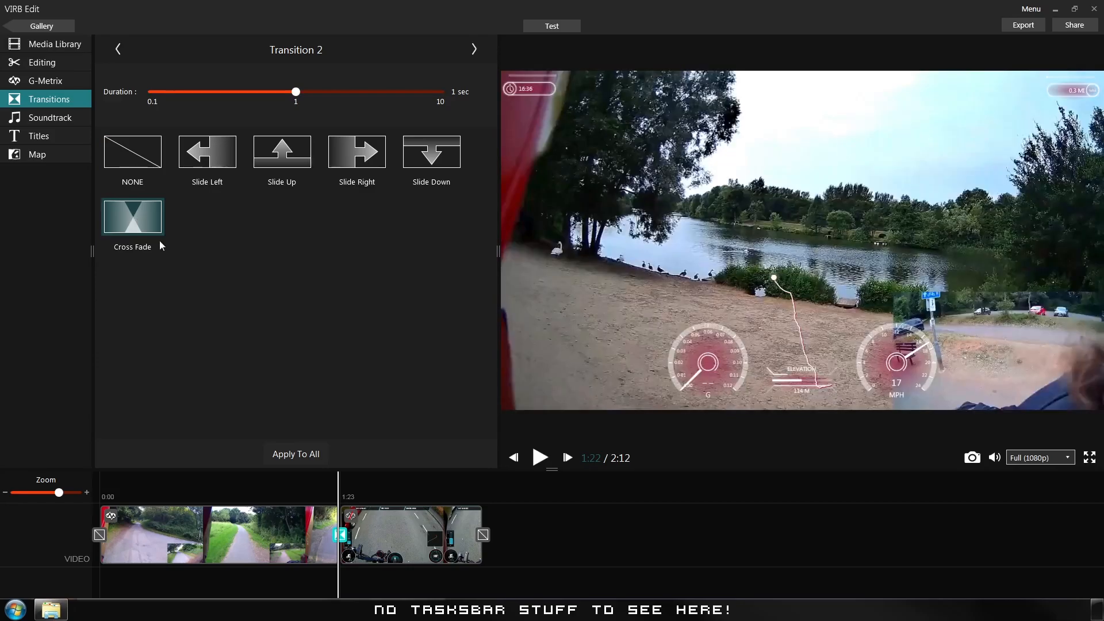
left_click(507, 493)
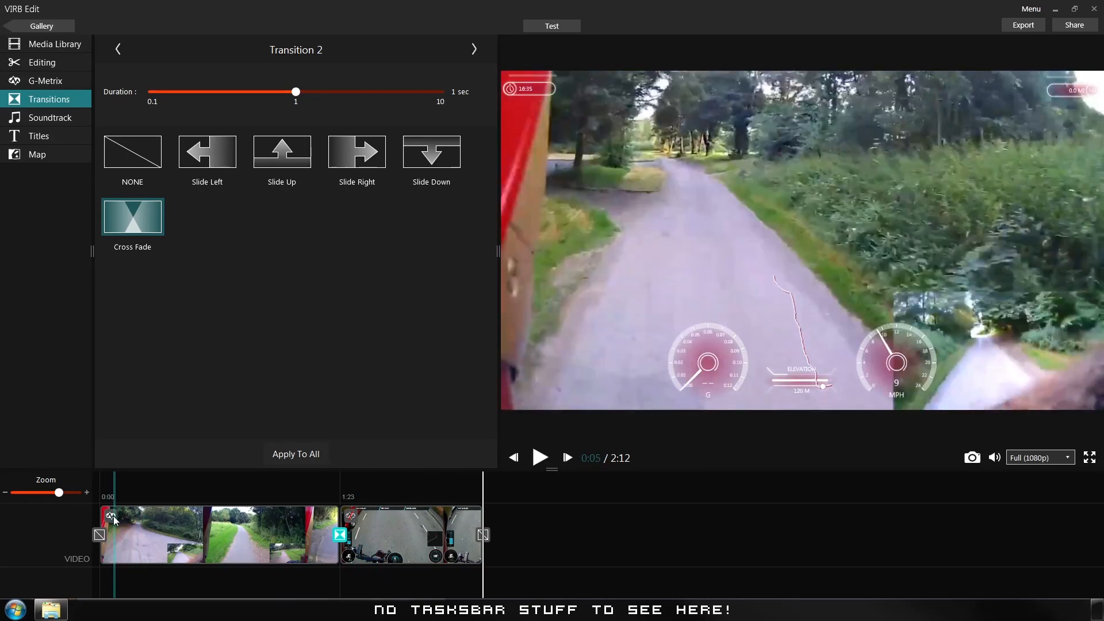
Import the previously used Afternoon_adventure G-Metrix log for the Coppaz clip, declining clip optimization.
left_click(351, 516)
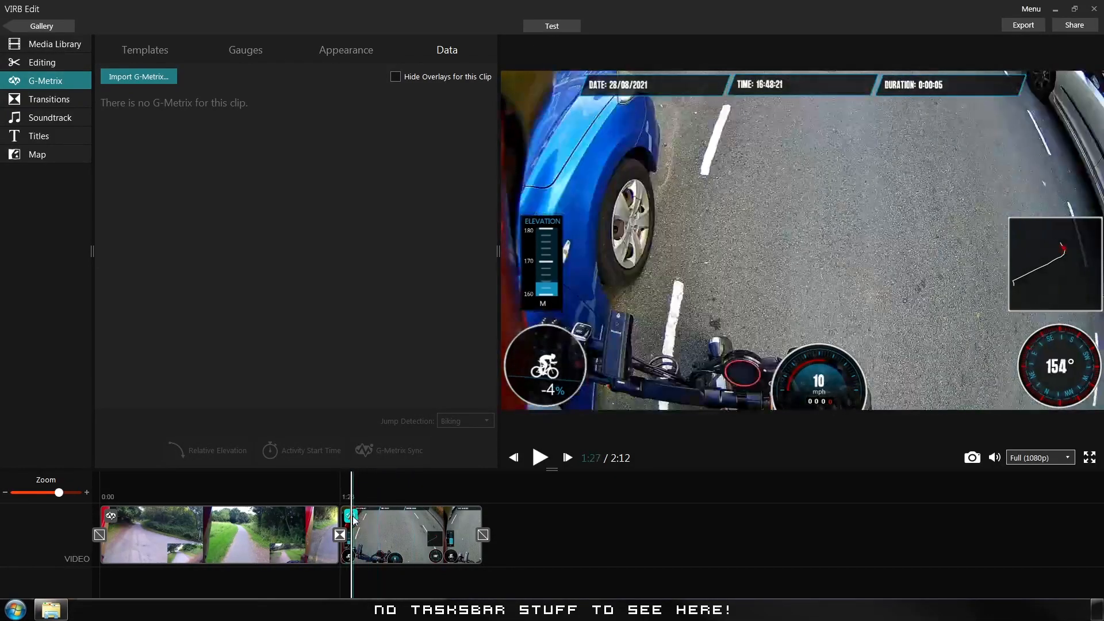
left_click(399, 530)
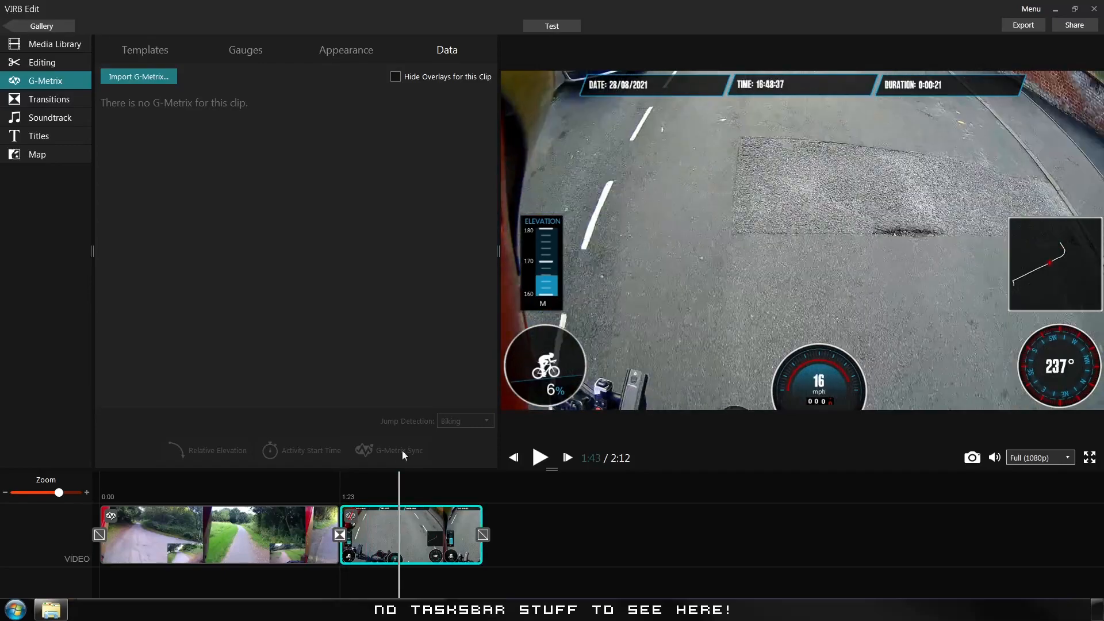
left_click(141, 76)
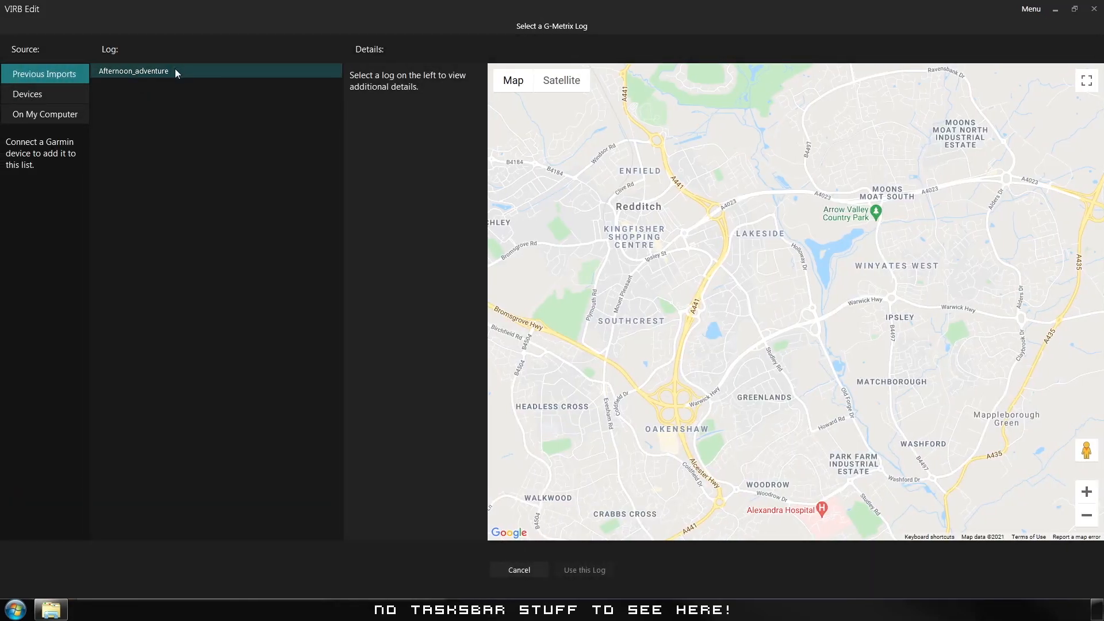
left_click(175, 69)
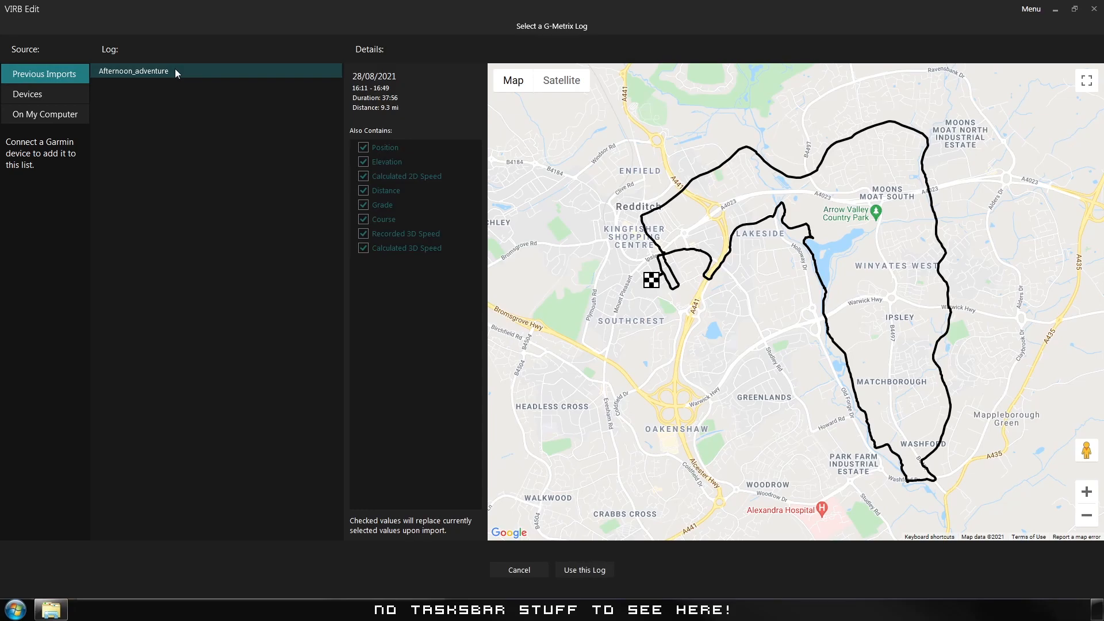
left_click(600, 571)
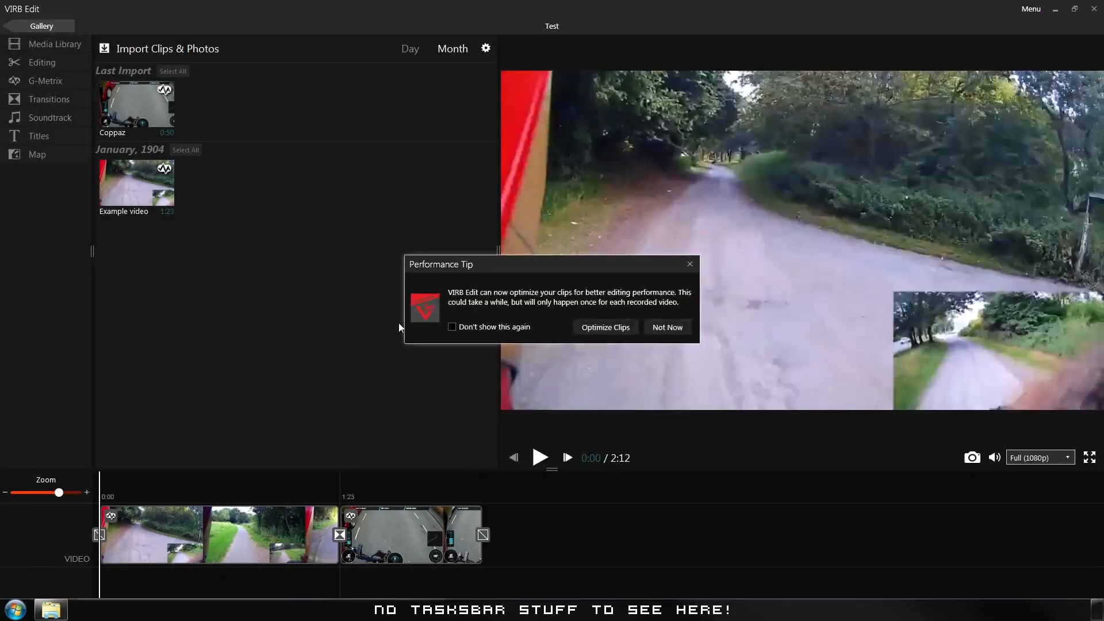
left_click(667, 327)
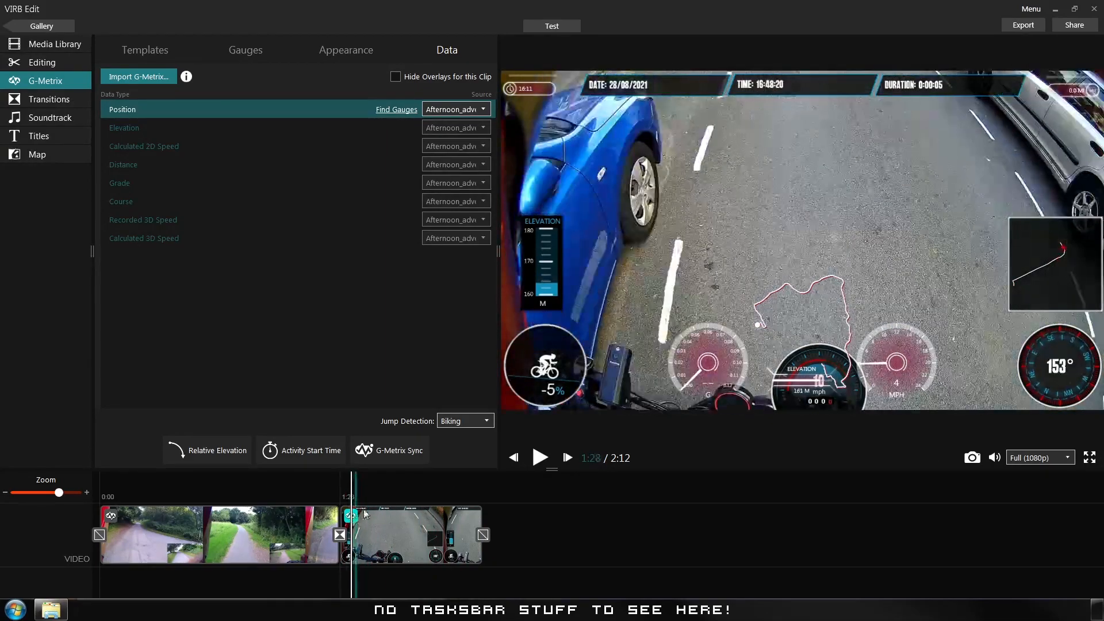
Start G-Metrix Sync for the Coppaz clip and move the route position to 36:35, near Ipsley St and Lodge Rd.
left_click(391, 454)
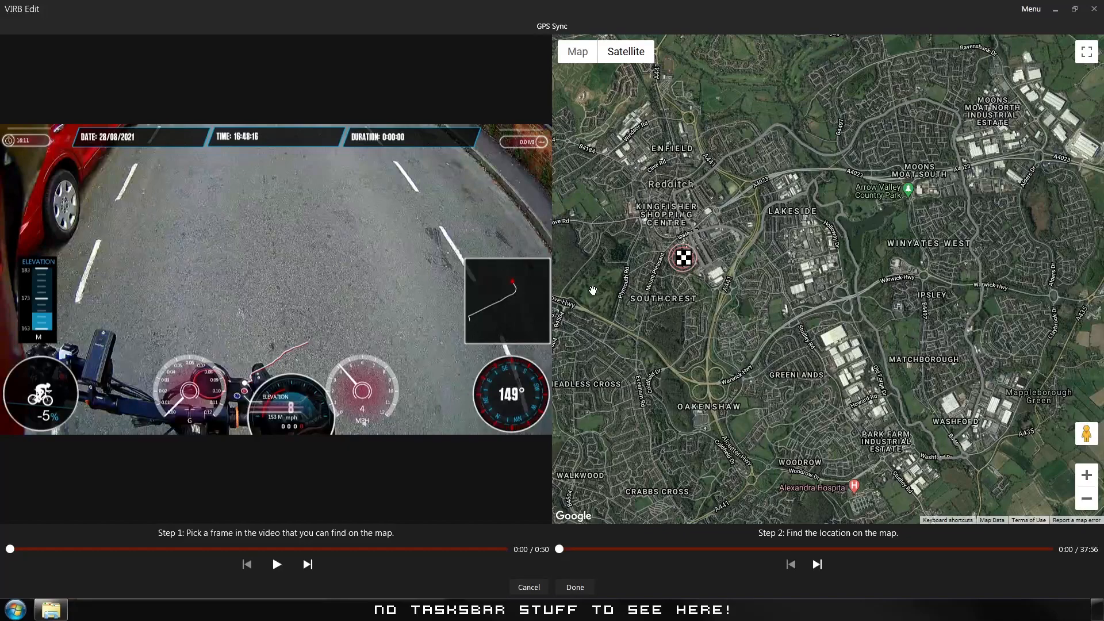
left_click_drag(560, 551, 1030, 561)
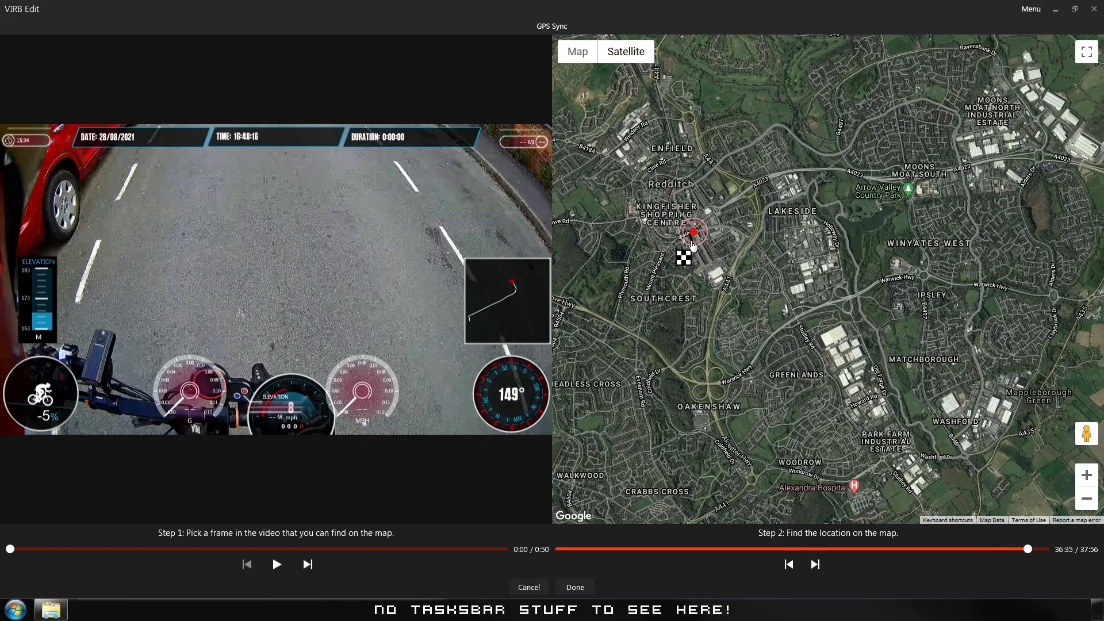
left_click_drag(661, 240, 731, 302)
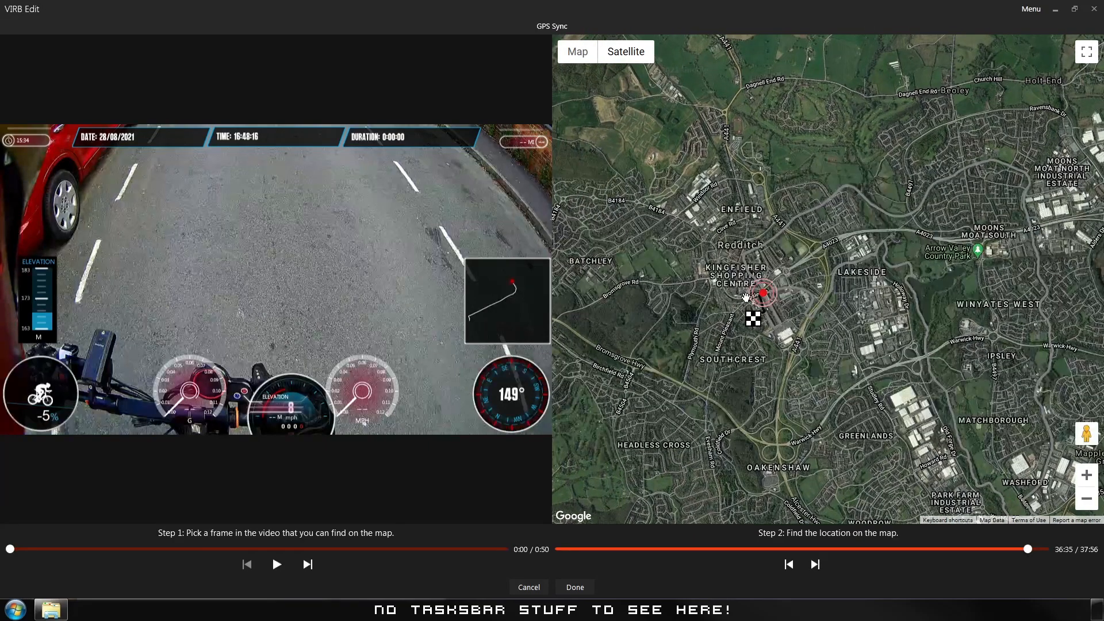
scroll(746, 297, "up", 5)
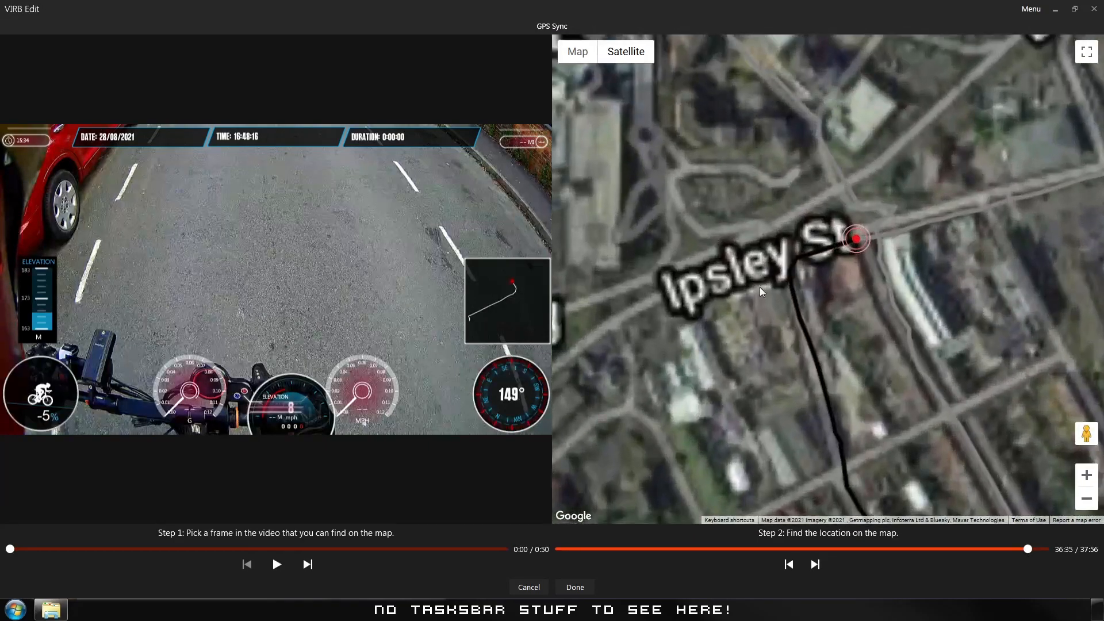
scroll(759, 286, "up", 2)
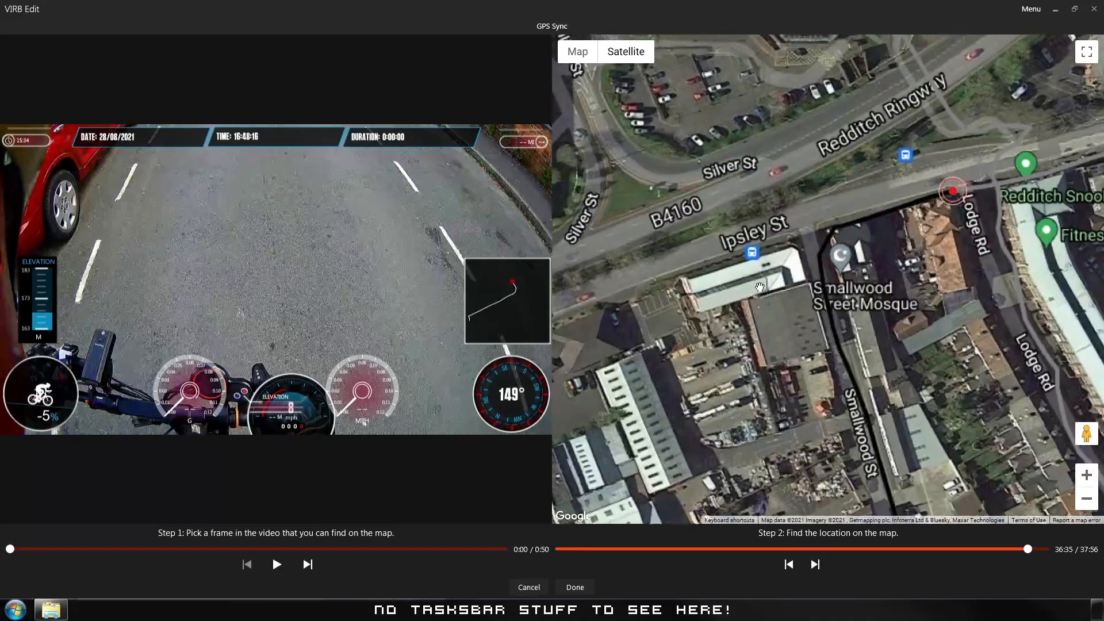
scroll(759, 287, "down", 2)
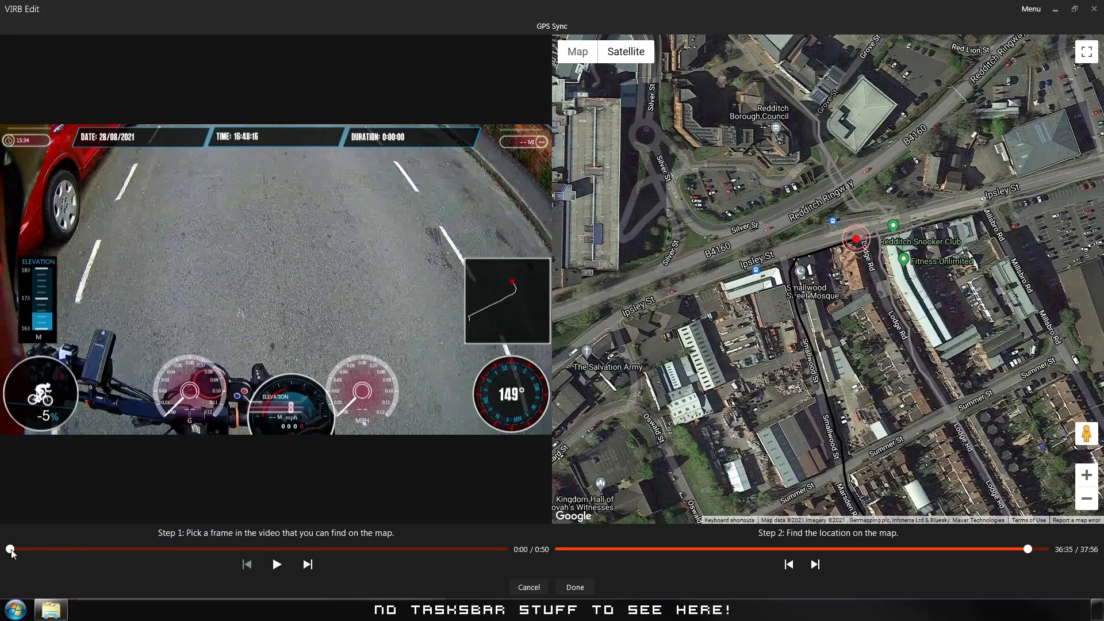
Pick the video frame at 0:15 and set the route position to 37:22, at the Marsden Rd and Mount St corner.
mouse_move(10, 550)
left_mouse_down()
mouse_move(183, 568)
mouse_move(167, 574)
left_mouse_up()
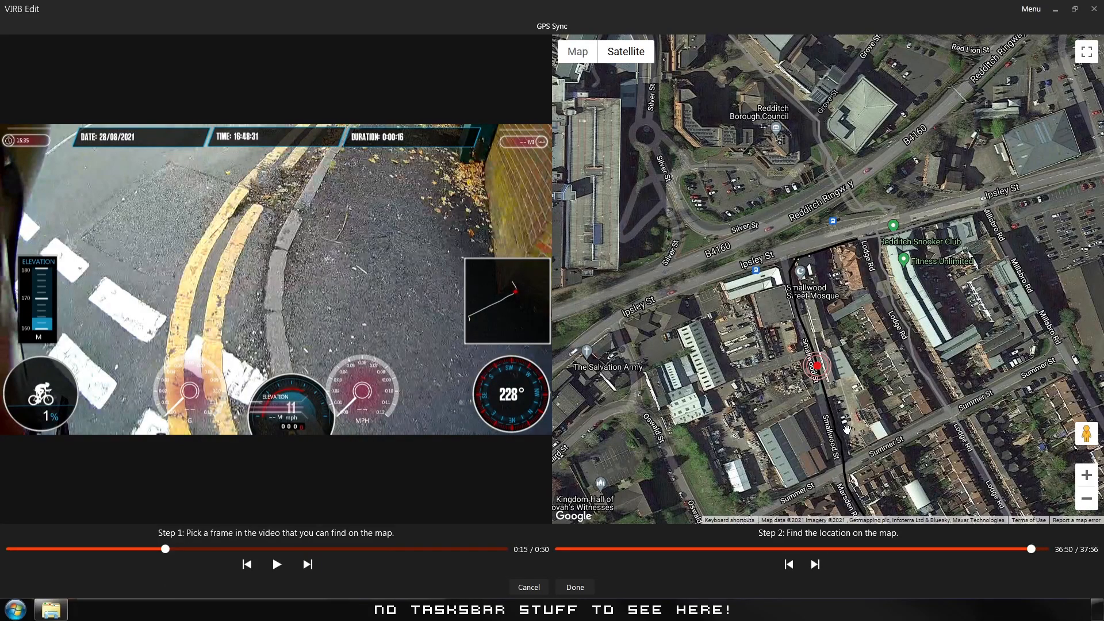
mouse_move(841, 432)
left_mouse_down()
mouse_move(789, 262)
mouse_move(798, 214)
left_mouse_up()
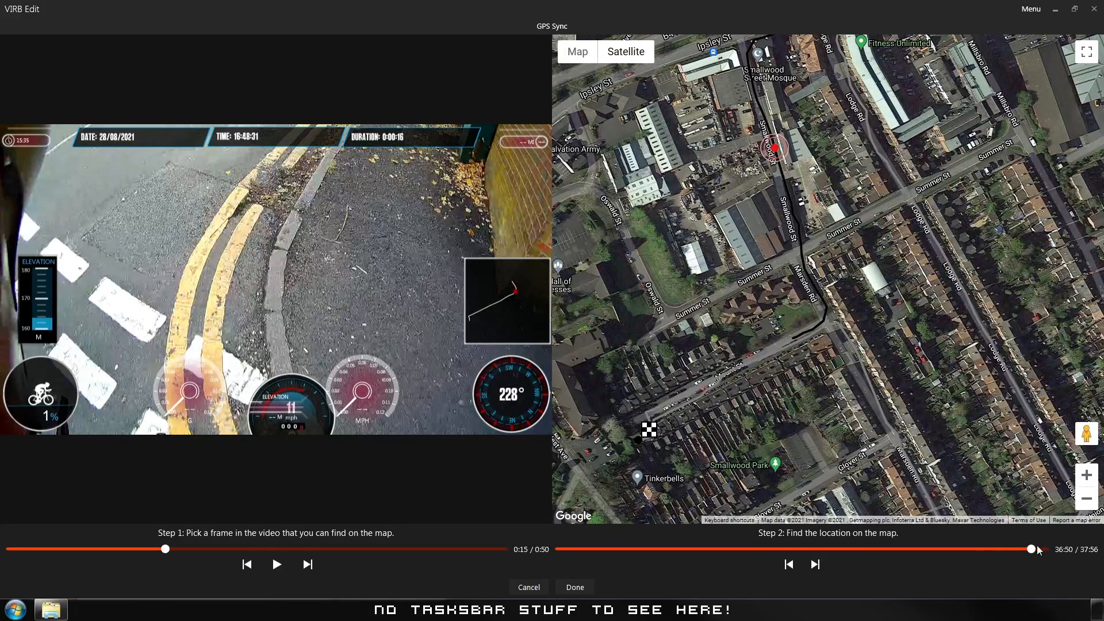
left_click_drag(1039, 554, 1038, 551)
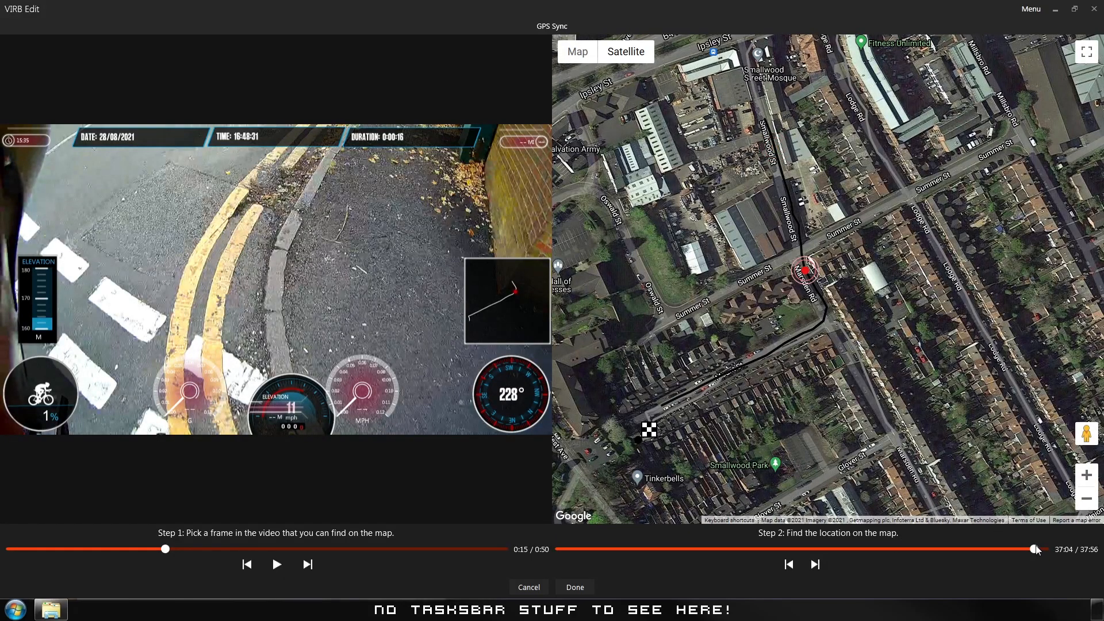
scroll(830, 320, "up", 3)
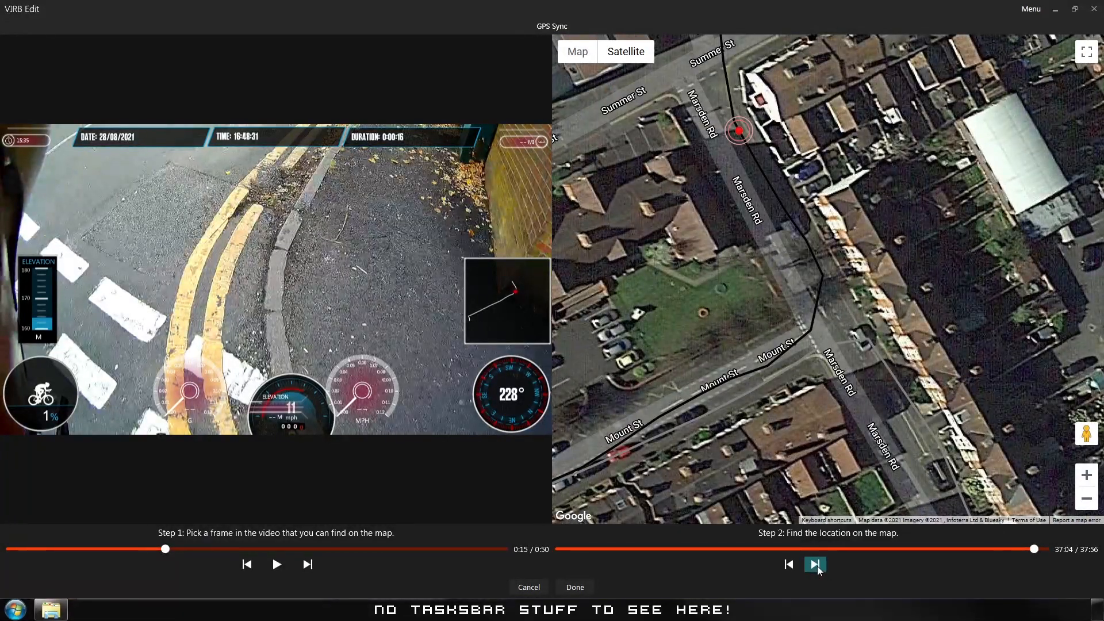
mouse_move(742, 135)
left_mouse_down()
mouse_move(796, 230)
mouse_move(816, 296)
mouse_move(809, 338)
left_mouse_up()
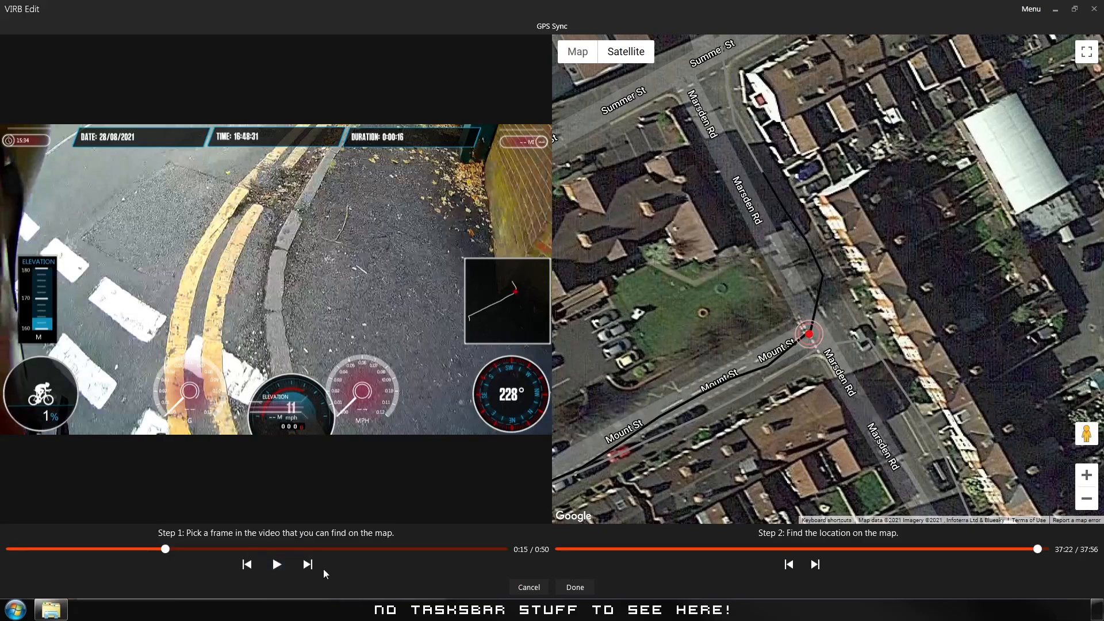
Step the sync video back four frames, finish the G-Metrix Sync for the Coppaz clip, and decline clip optimization.
left_click(246, 565)
left_click(246, 567)
left_click(247, 568)
left_click(246, 567)
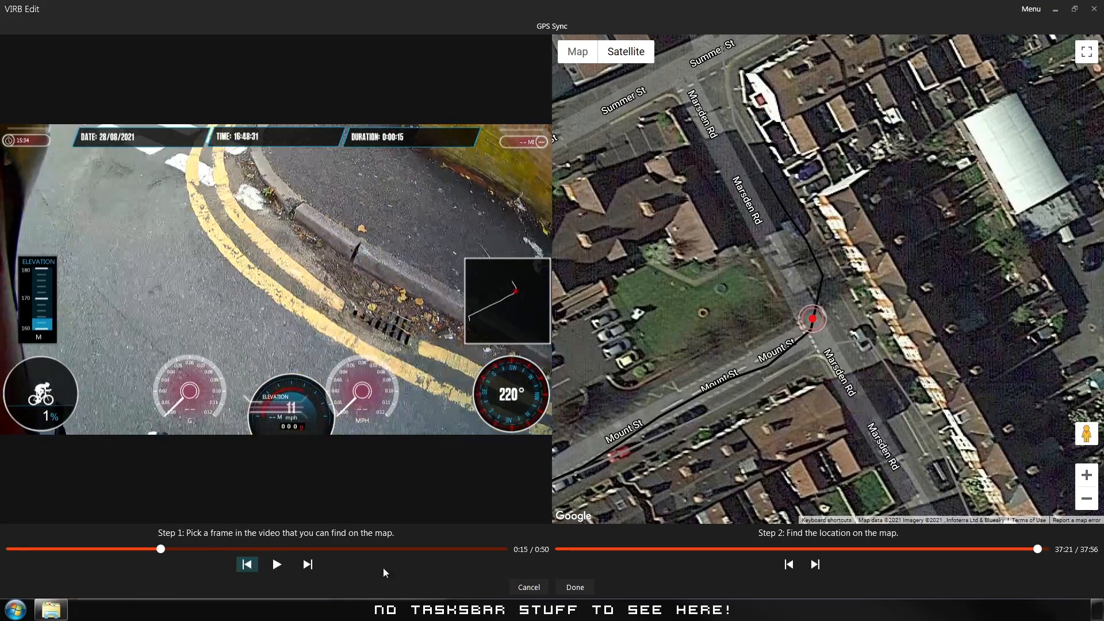
left_click(577, 587)
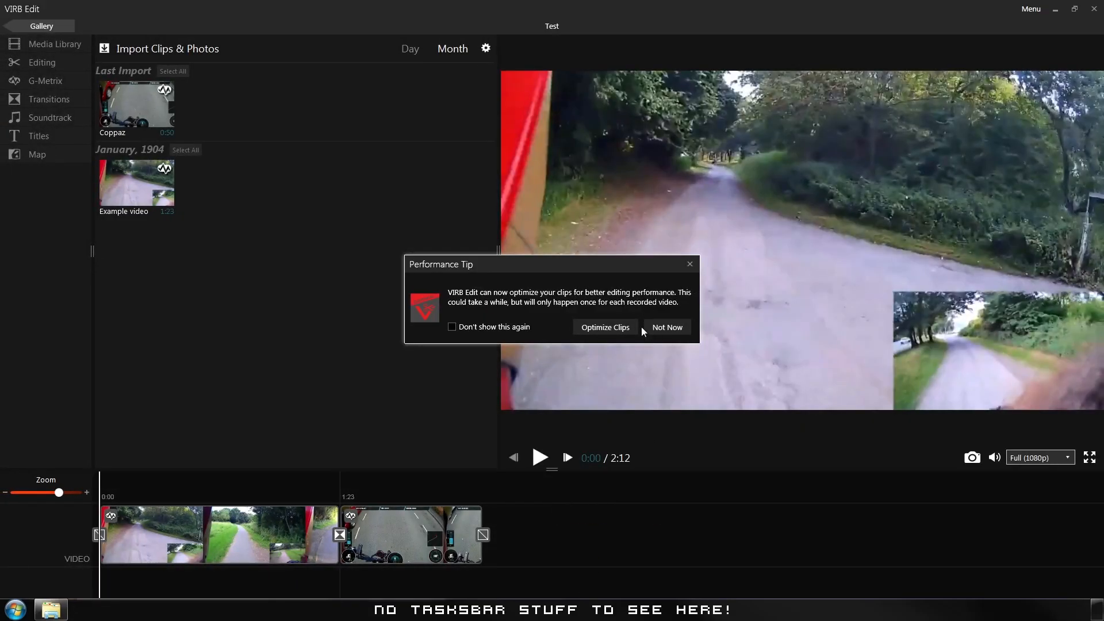
left_click(671, 326)
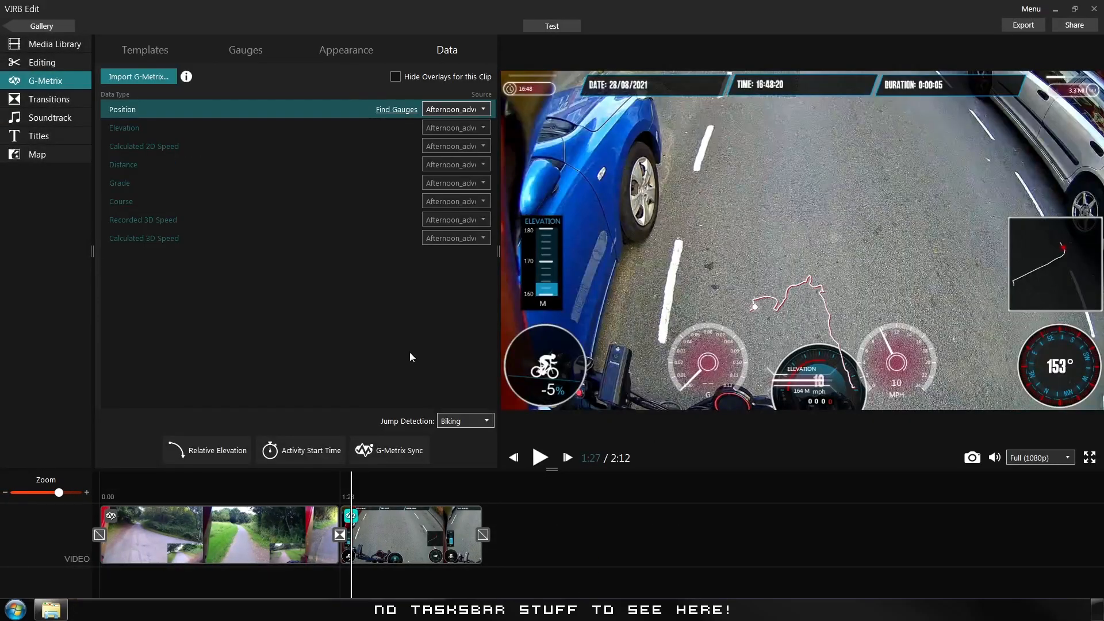
Play the timeline from just before the clip transition into the Coppaz clip to check the cross fade and synced gauges, pausing at 1:54.
left_click(317, 481)
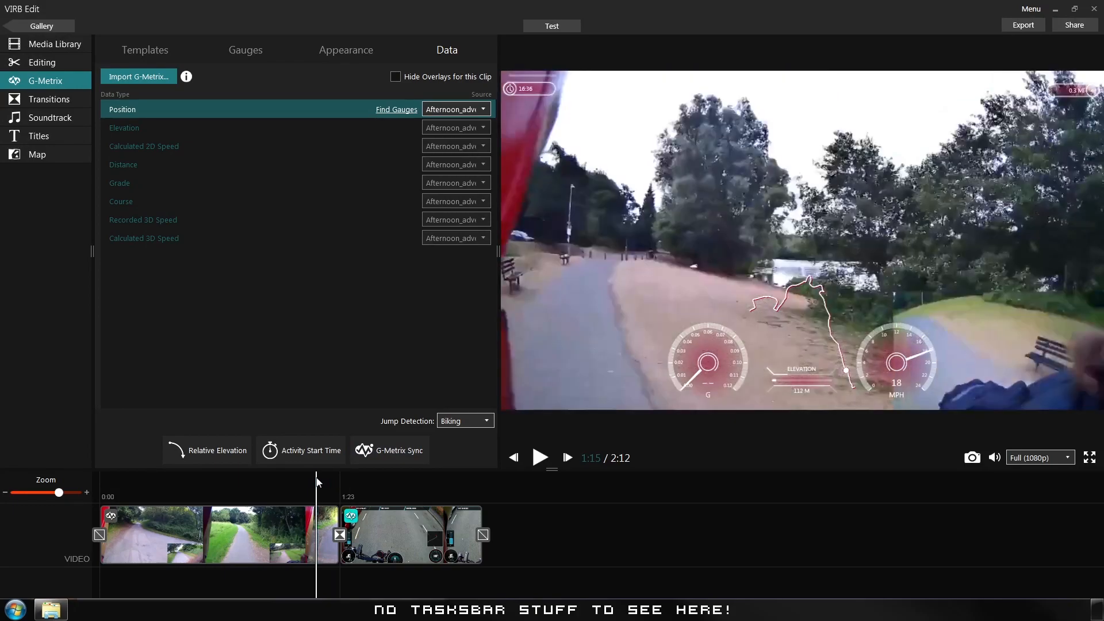
left_click(326, 486)
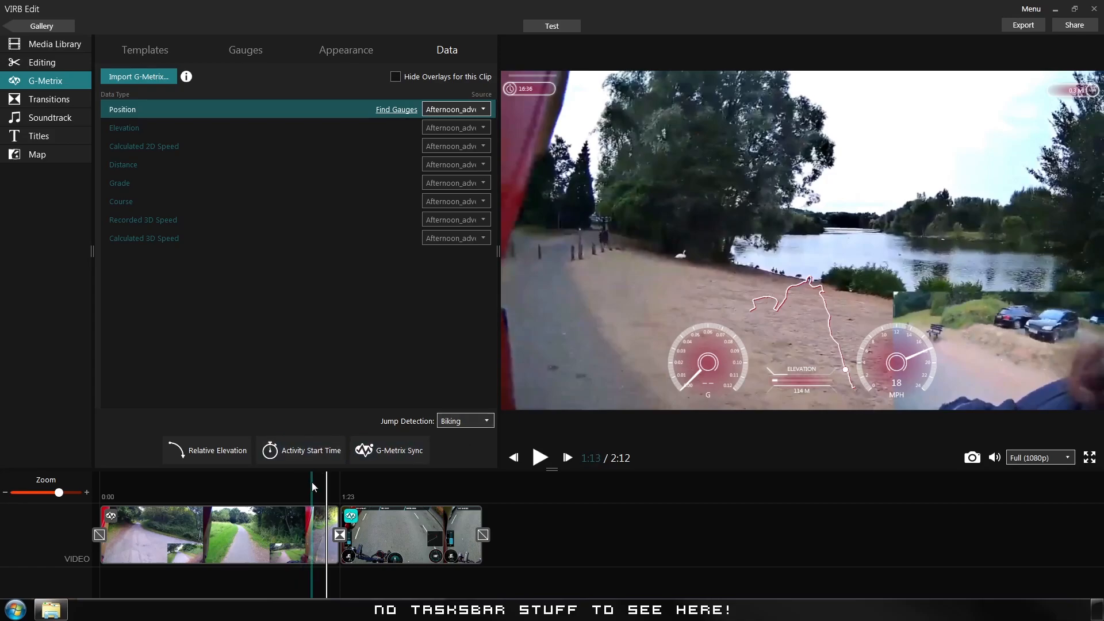
left_click(312, 486)
left_click(541, 458)
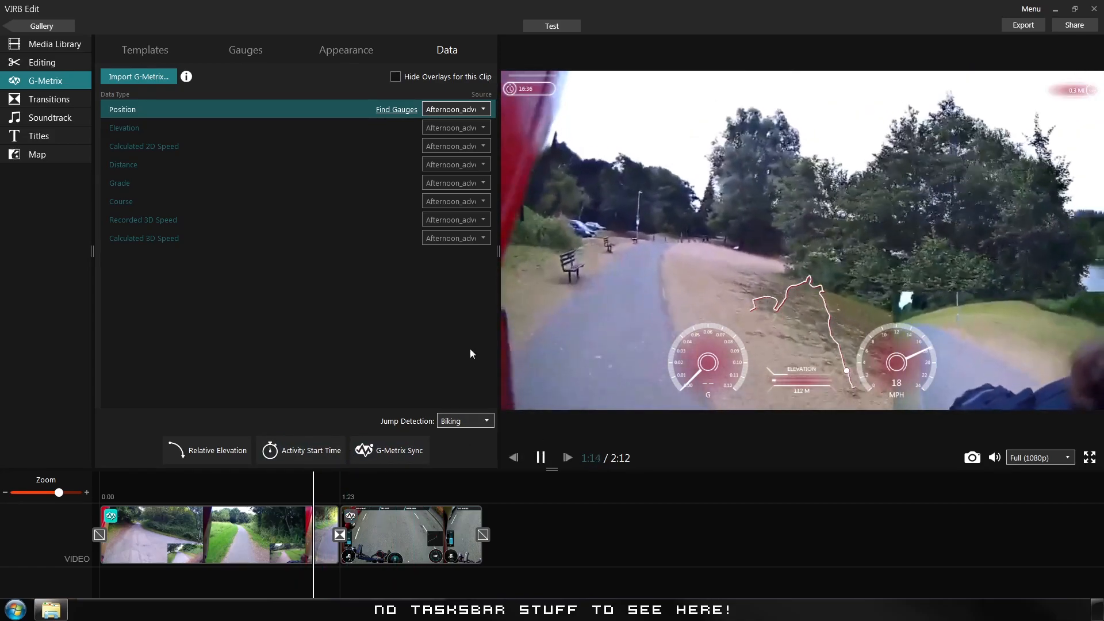
left_click(332, 483)
left_click(540, 458)
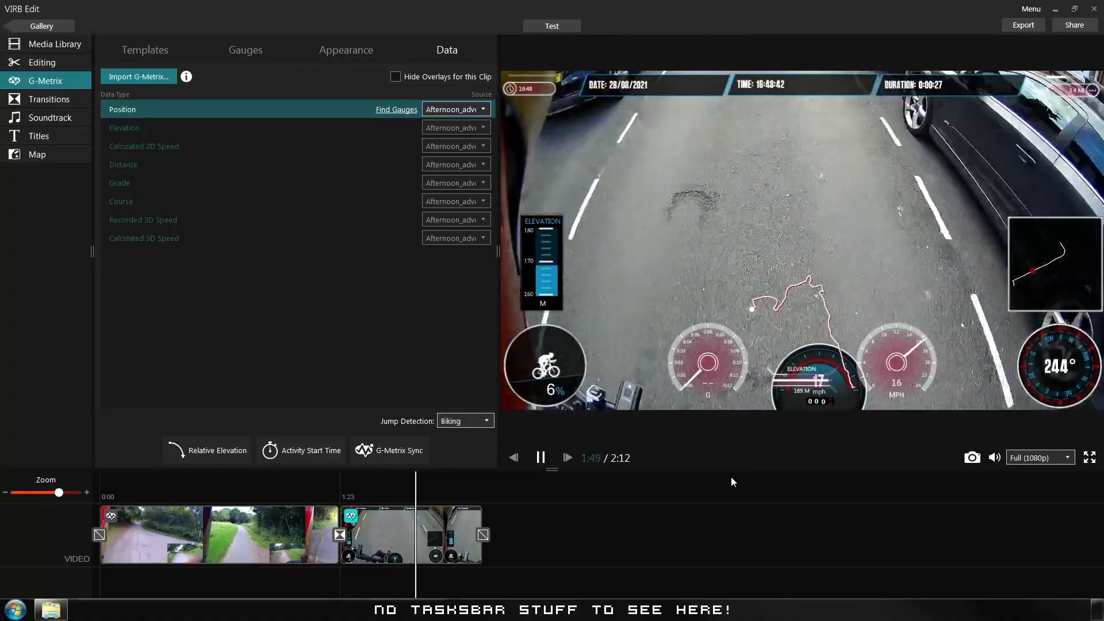
left_click(542, 457)
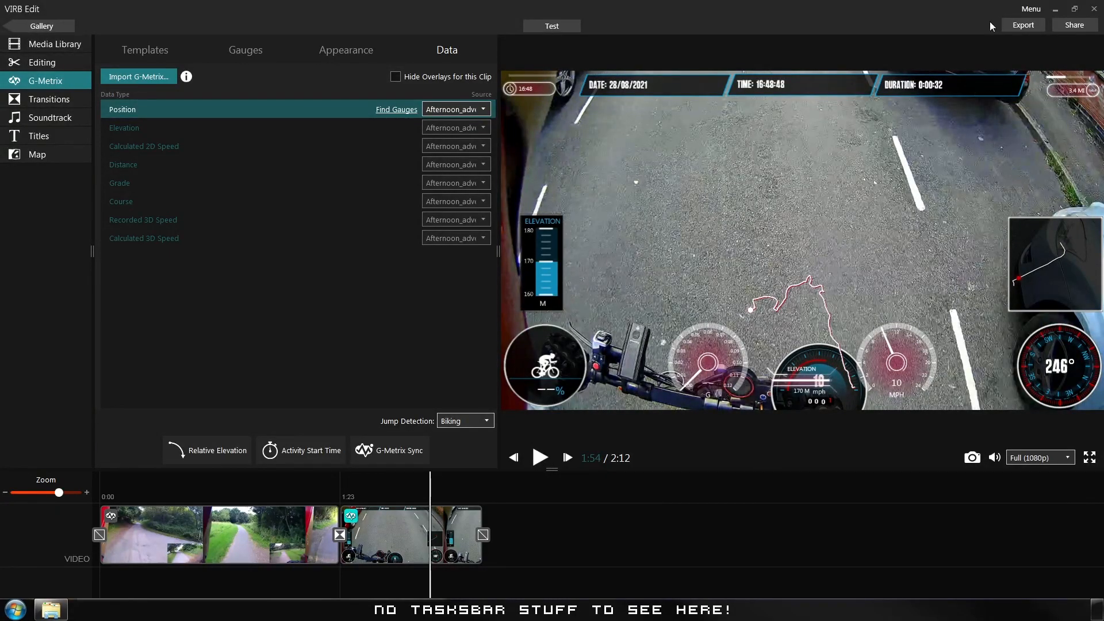
Open the project's MP4 export settings and examine the available resolution and frame rate options.
left_click(1023, 26)
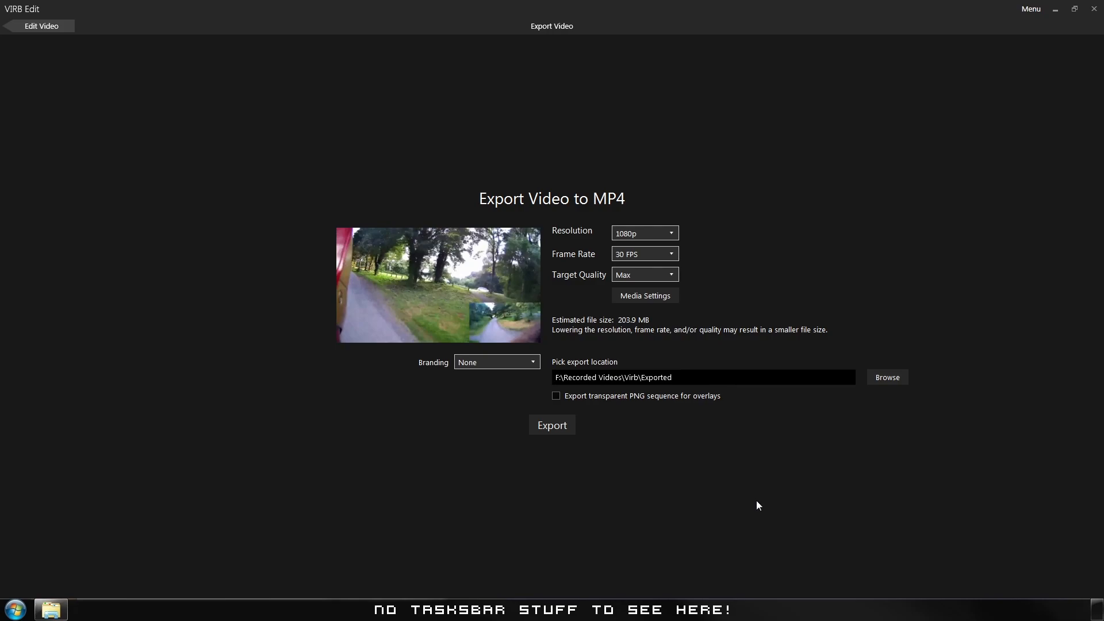
left_click(672, 232)
left_click(671, 233)
left_click(672, 233)
left_click(672, 253)
left_click(672, 253)
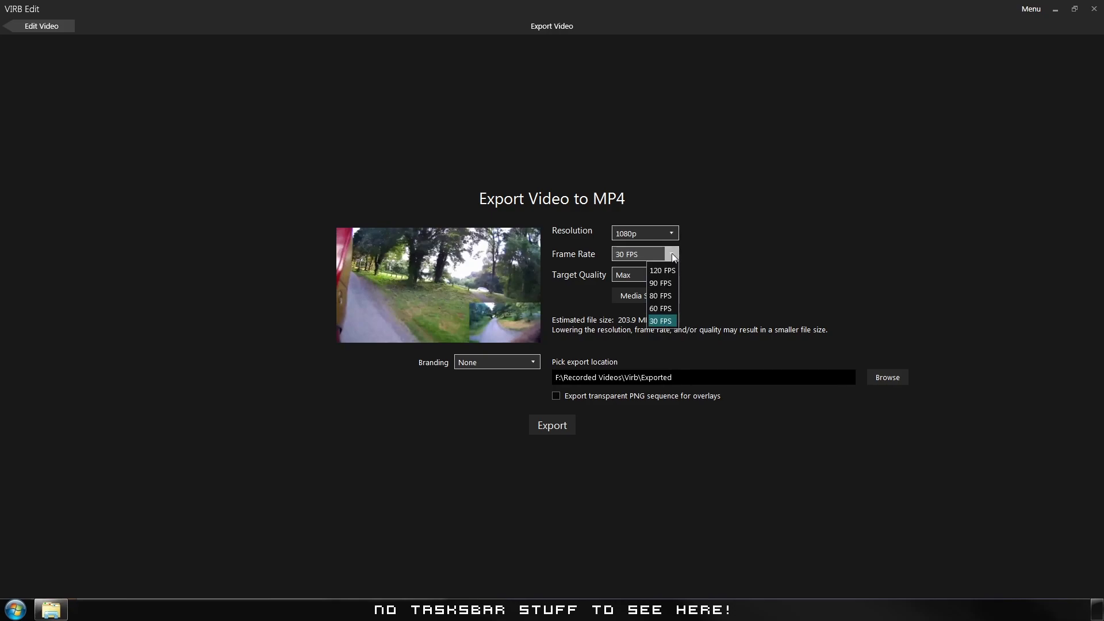
left_click(673, 255)
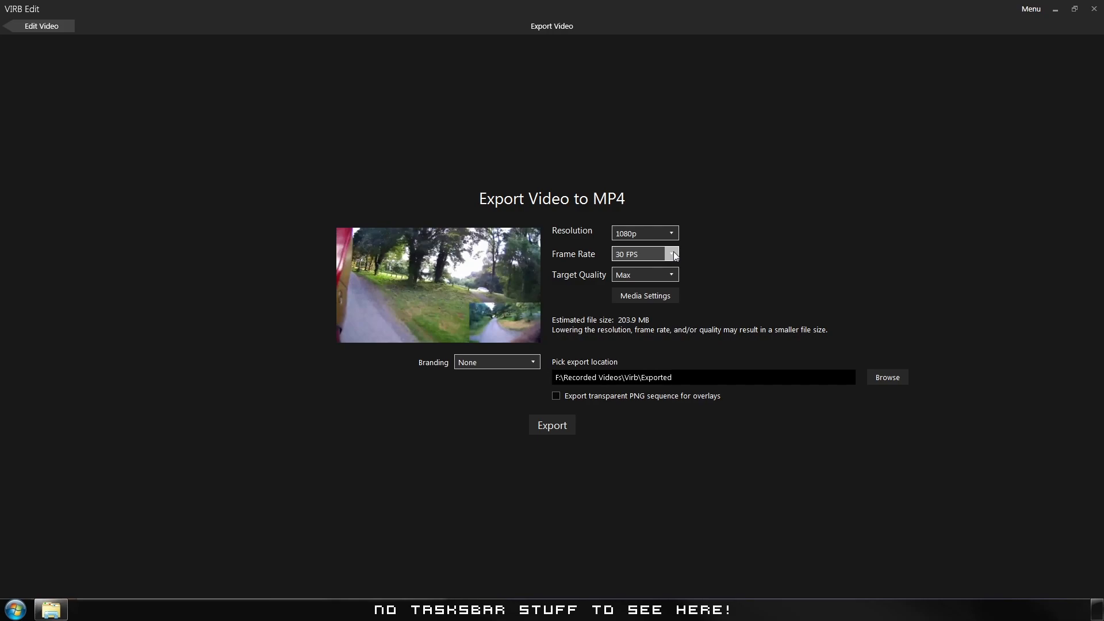
left_click(673, 254)
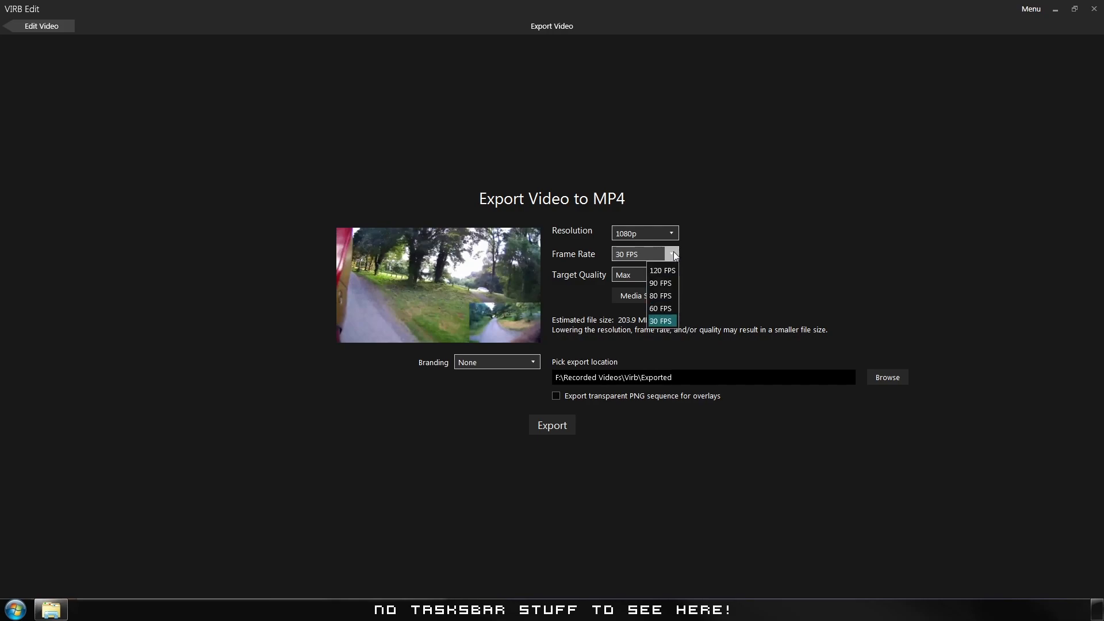
left_click(673, 253)
Examine the export's target quality options and the media storage and encoder settings.
left_click(676, 278)
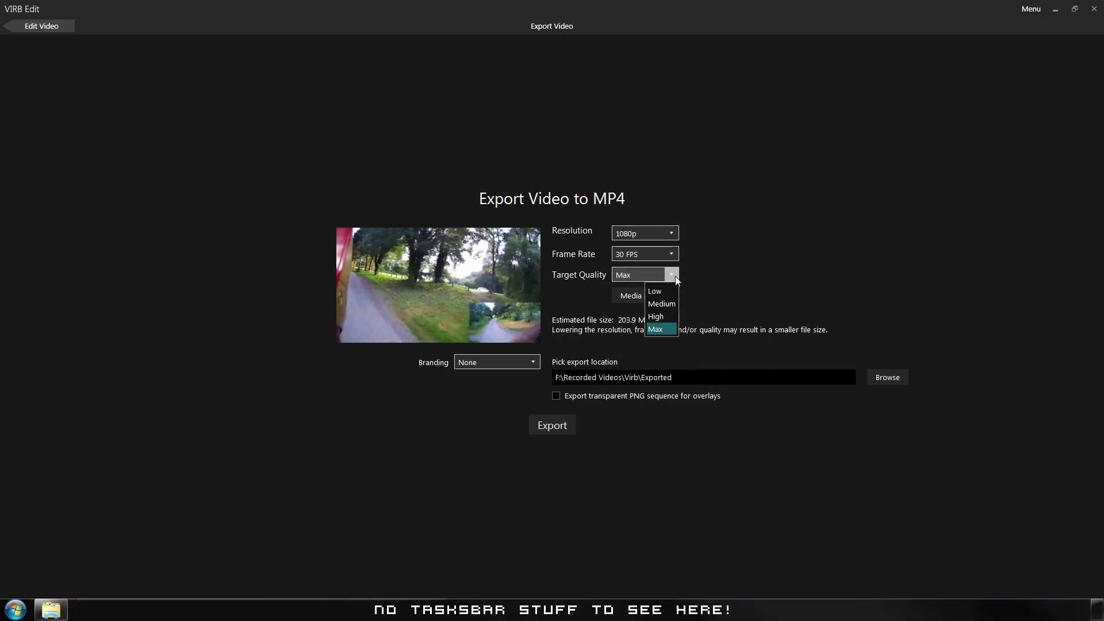
left_click(675, 276)
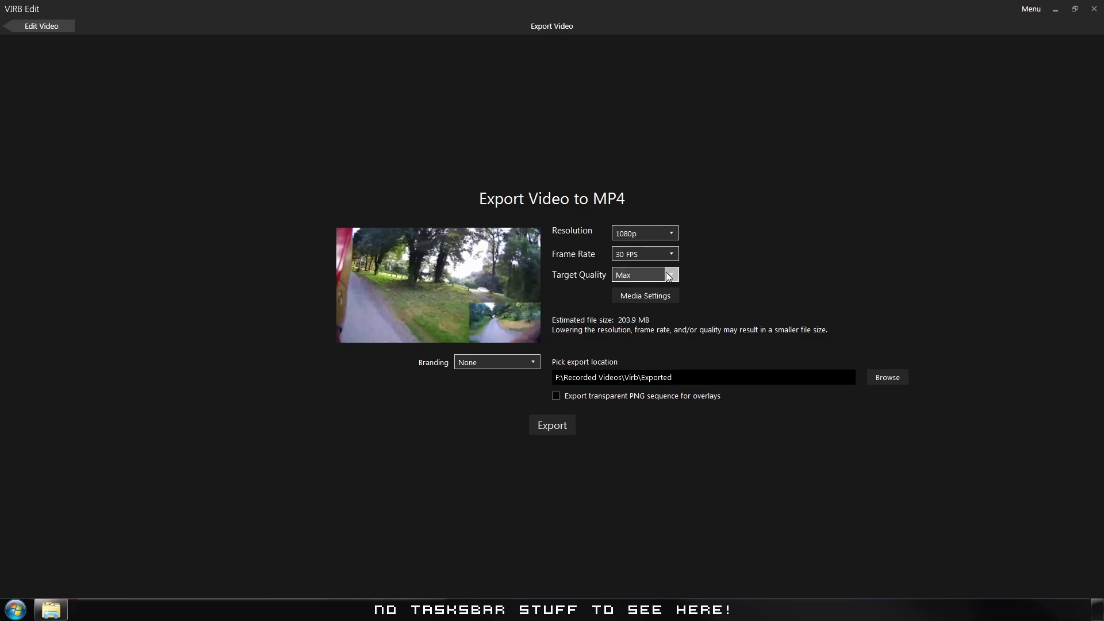
left_click(665, 298)
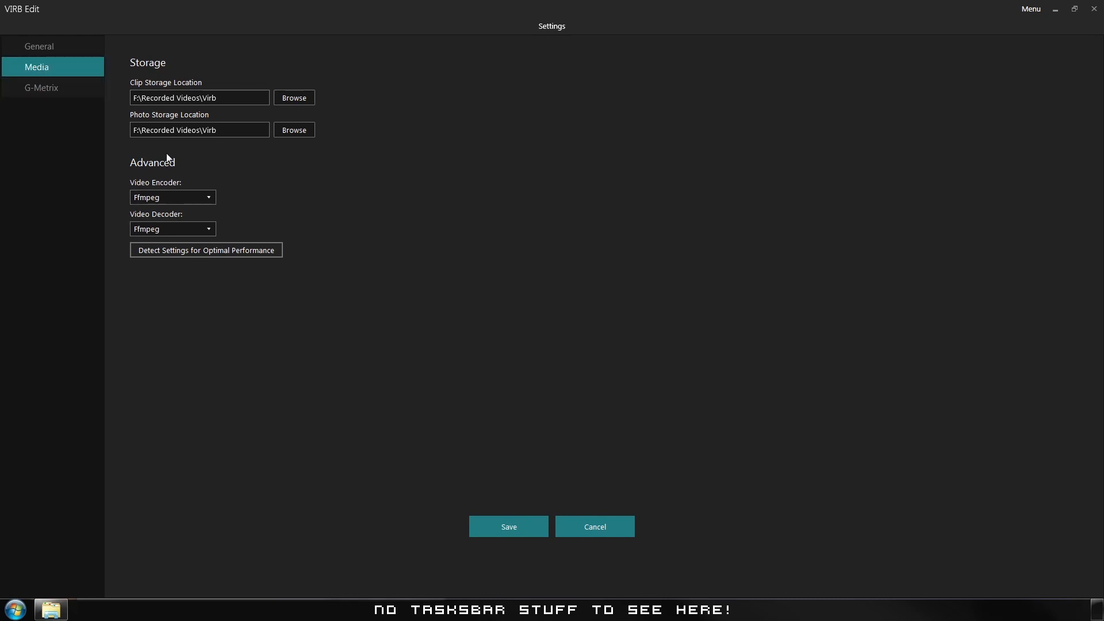
left_click(609, 527)
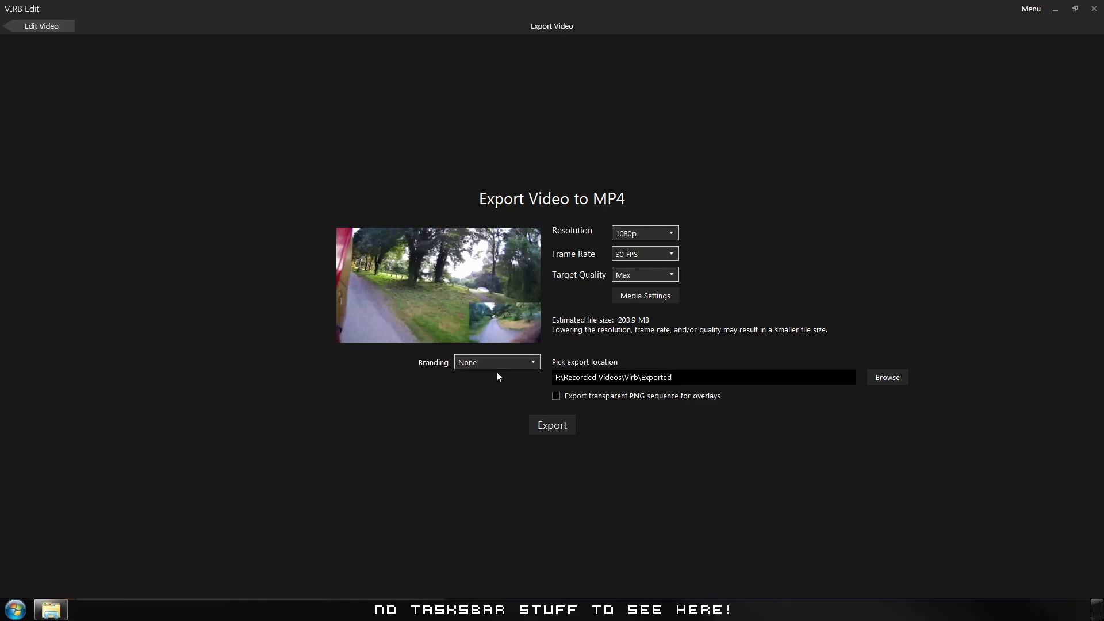
Preview the VIRB Intro and VIRB Outro export branding, and return the branding to None.
left_click(537, 362)
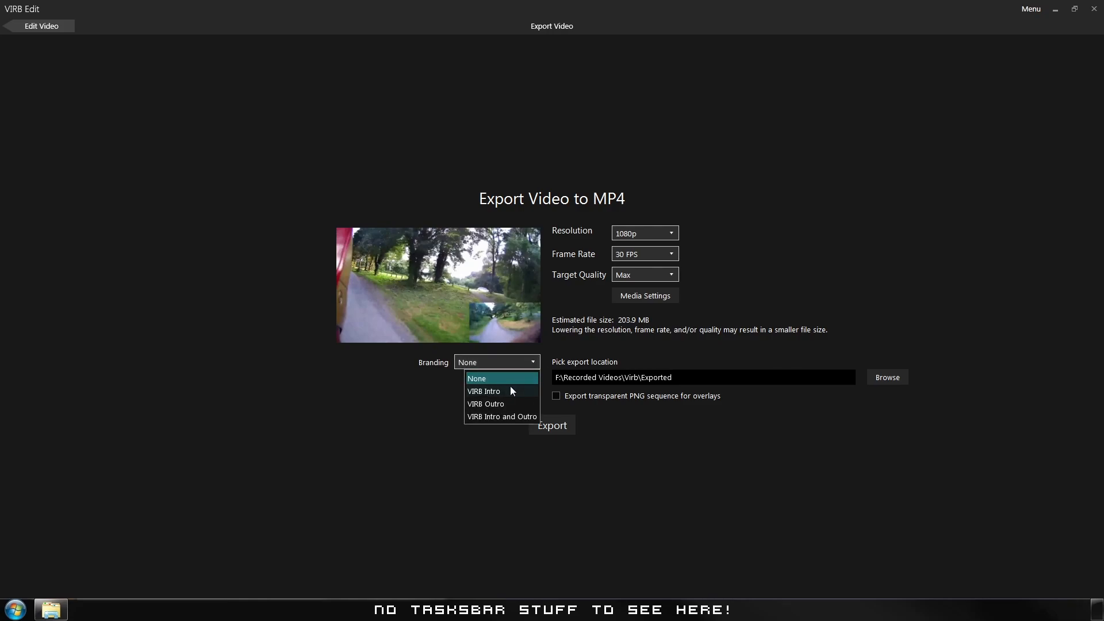
left_click(499, 391)
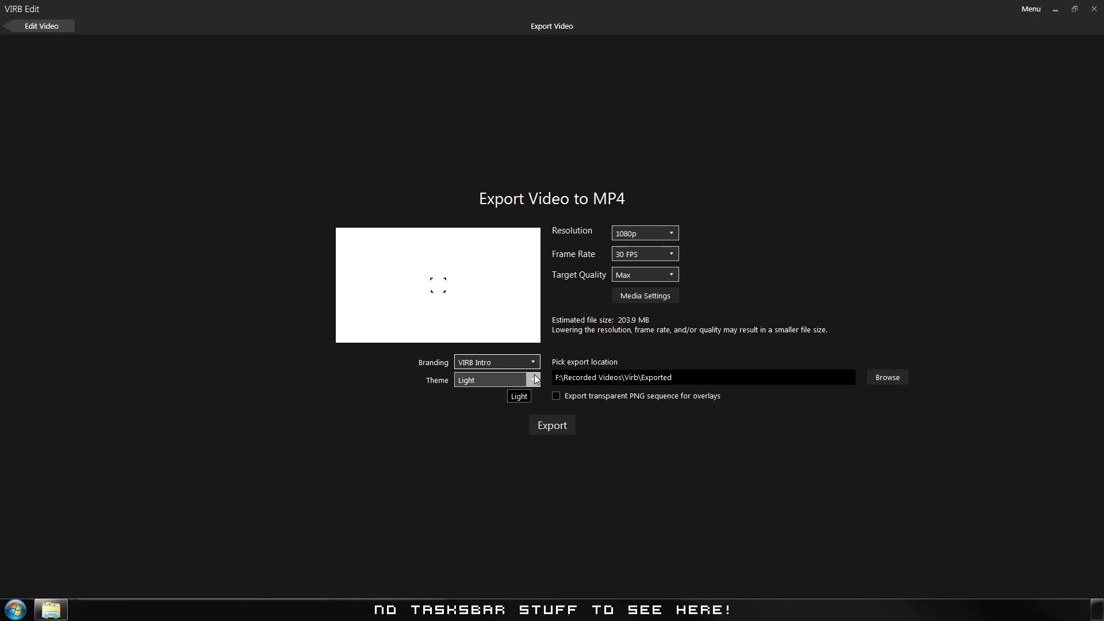
left_click(534, 361)
left_click(502, 402)
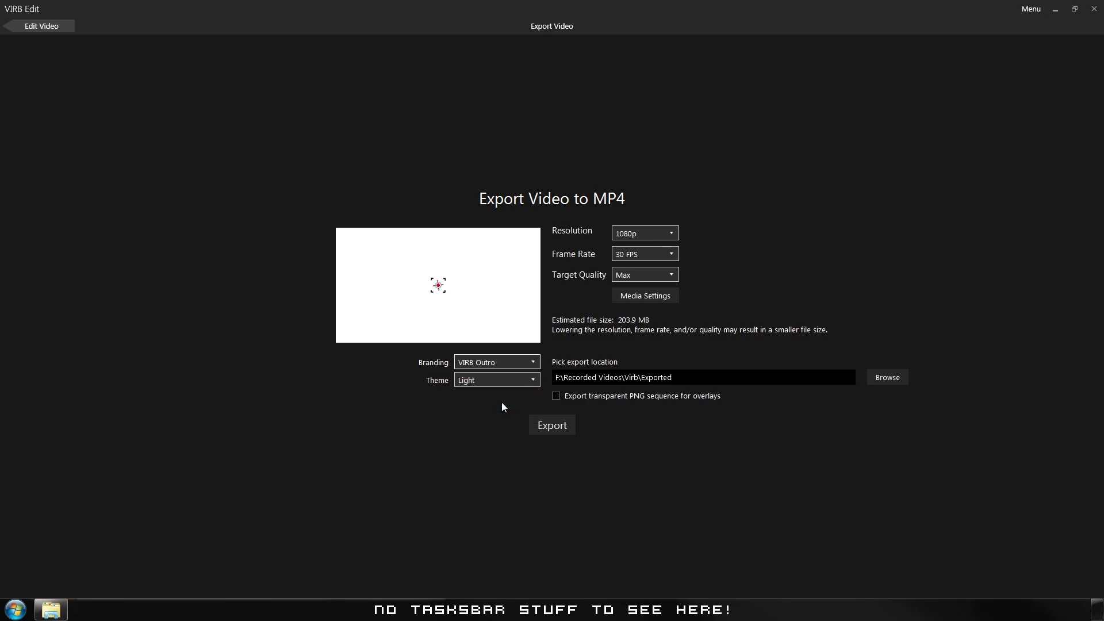
left_click(533, 363)
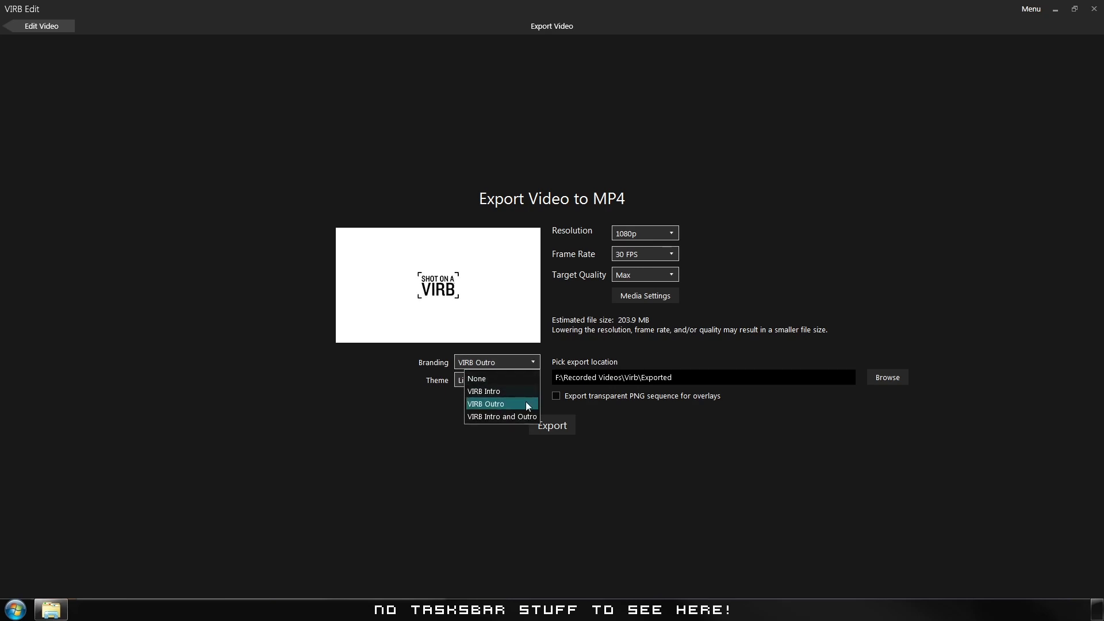
left_click(490, 377)
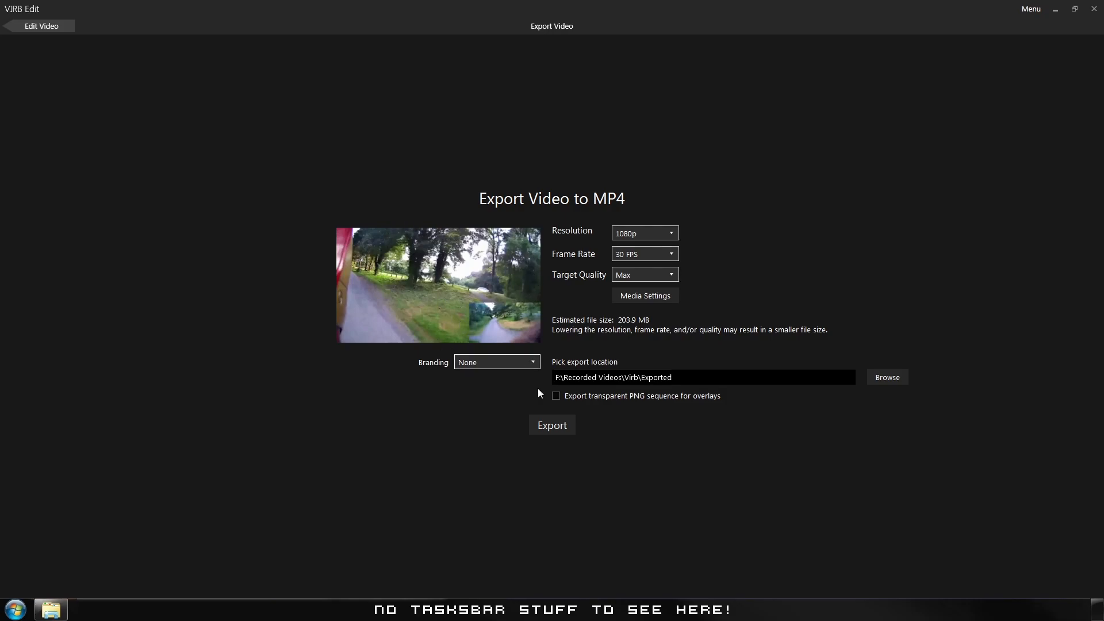
Enable exporting a transparent PNG sequence for the overlays.
left_click(557, 396)
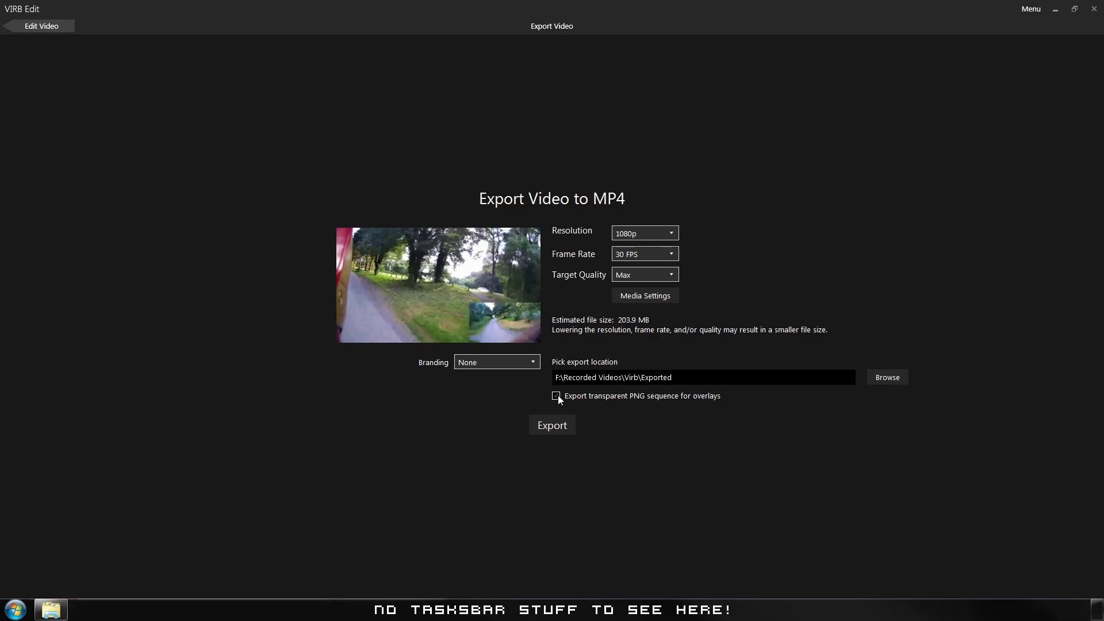